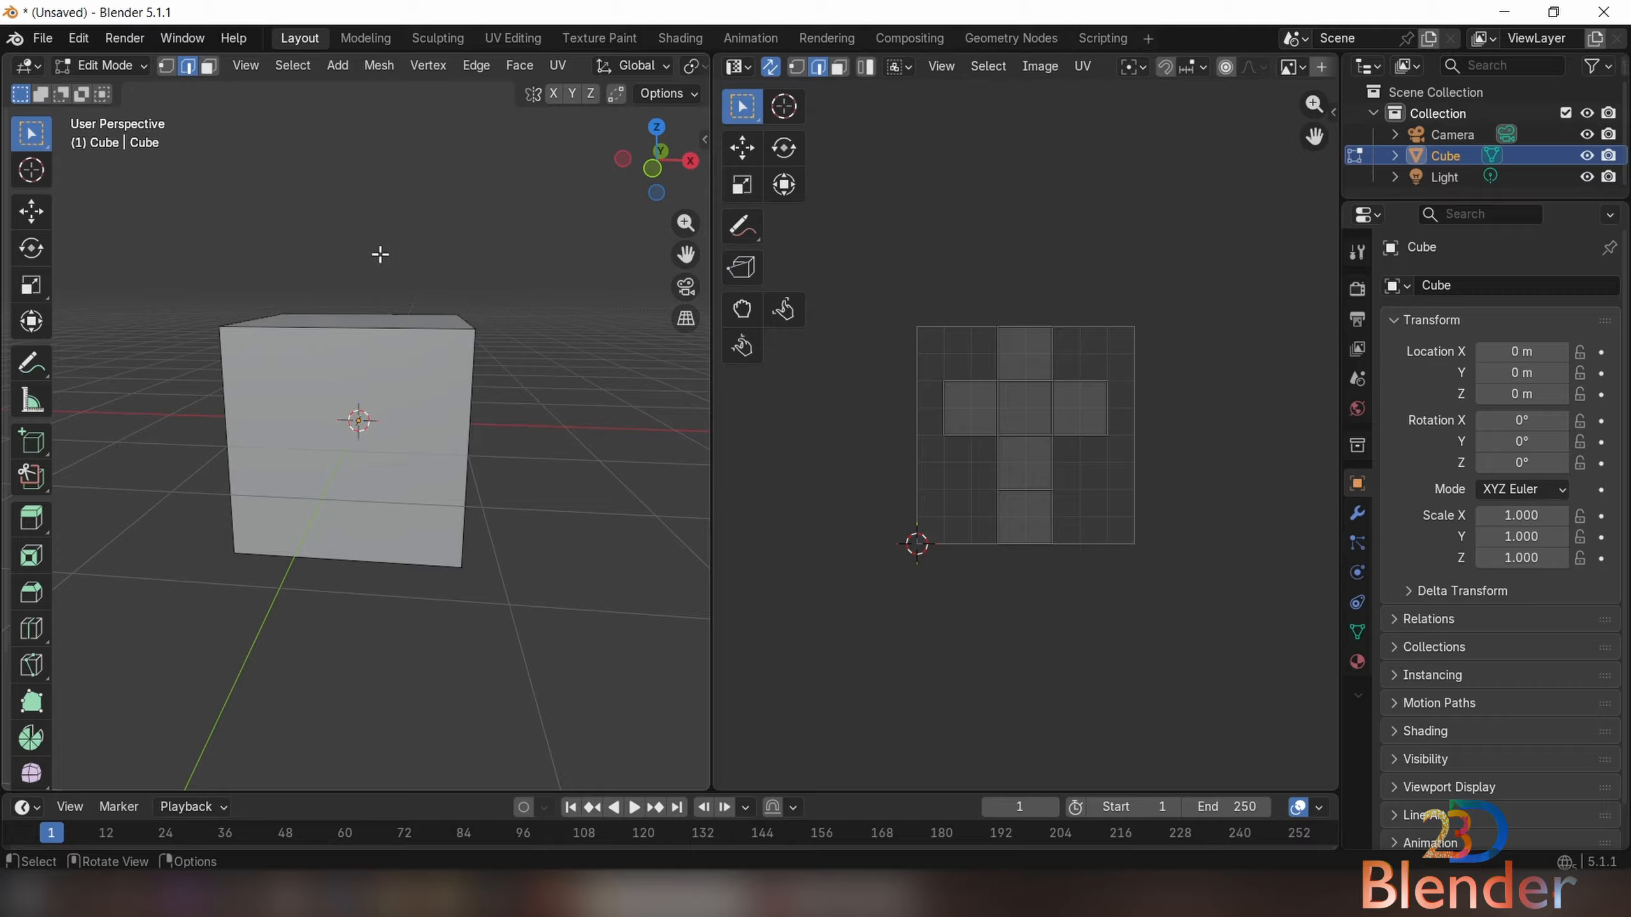
Select all of the cube's geometry in Edit Mode to display its complete layout in the UV editor
key("u")
left_click(553, 65)
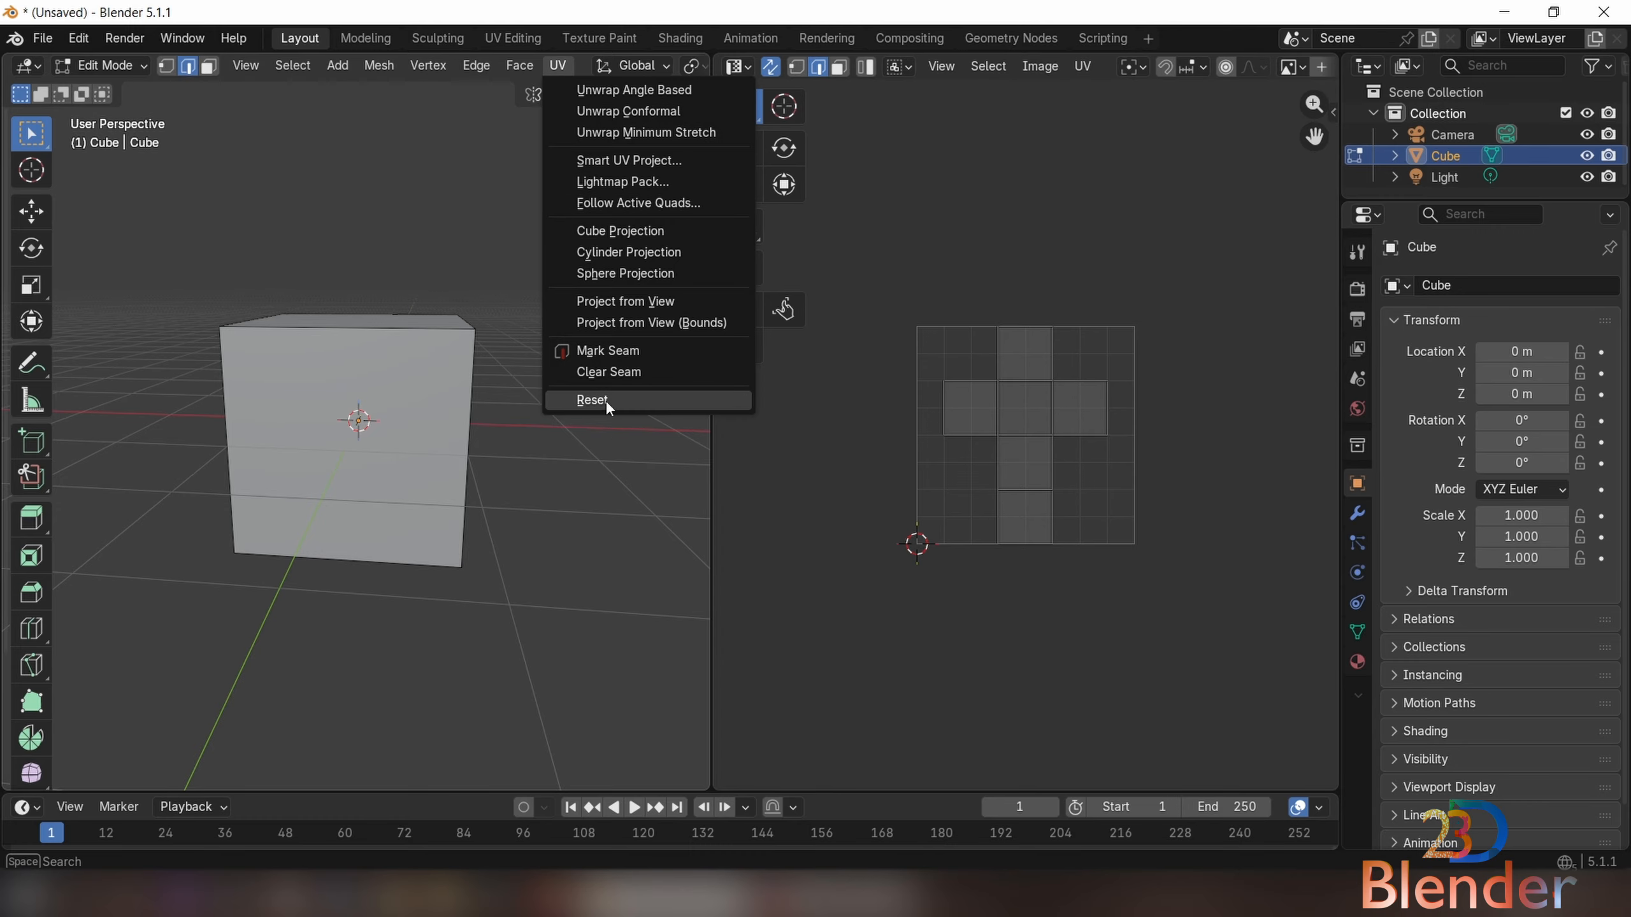
key("a")
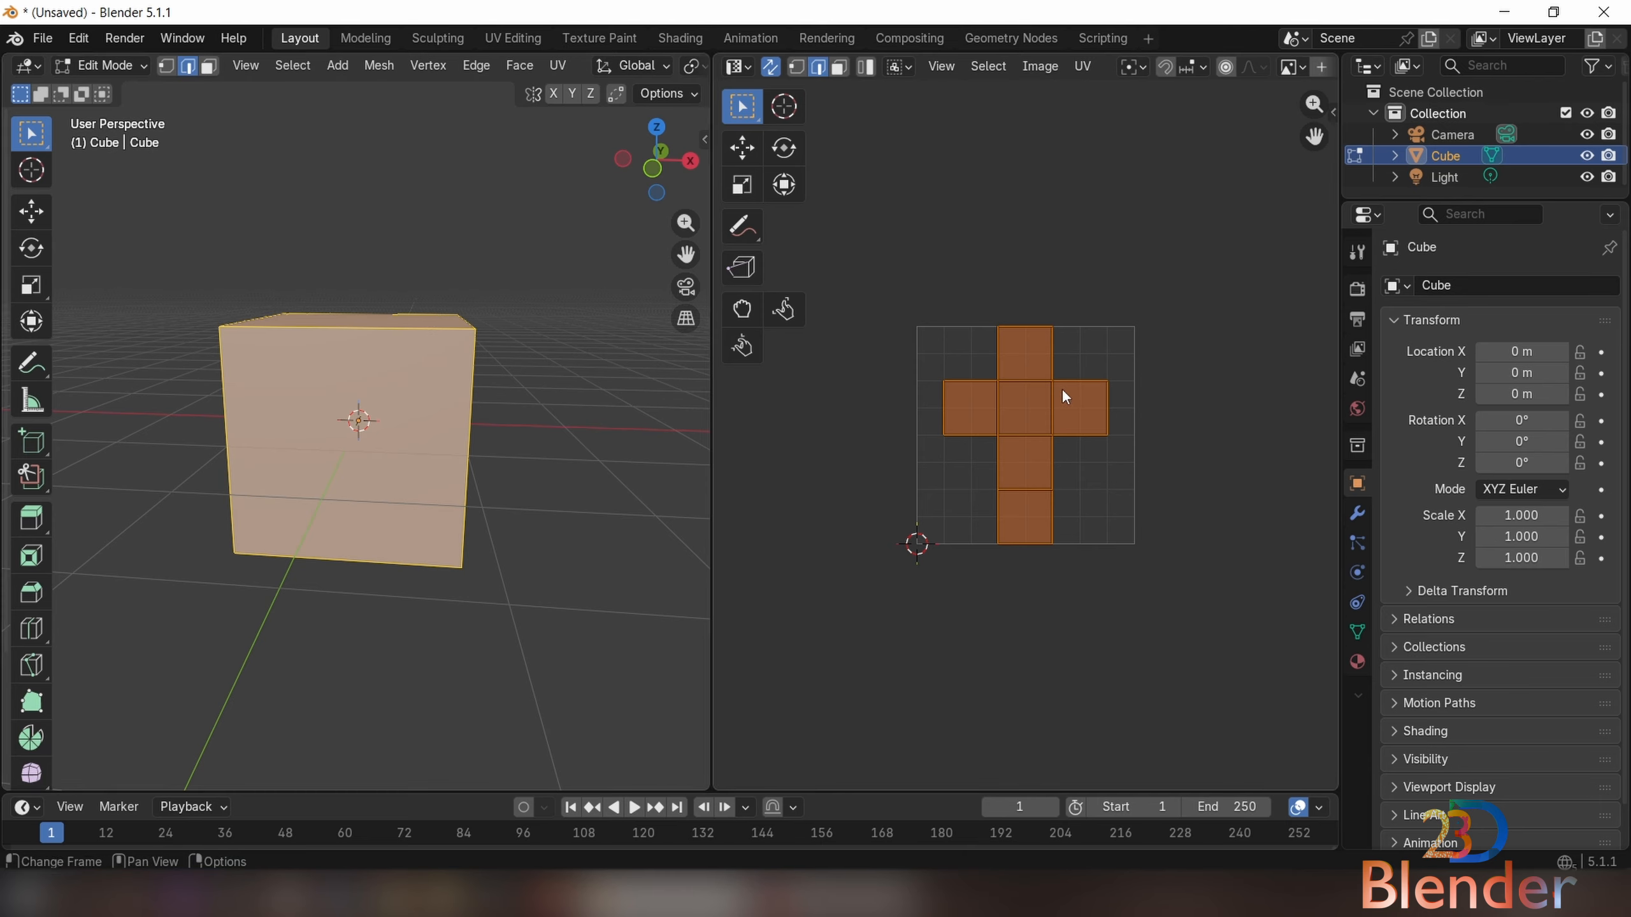
scroll(1064, 395, "up", 4)
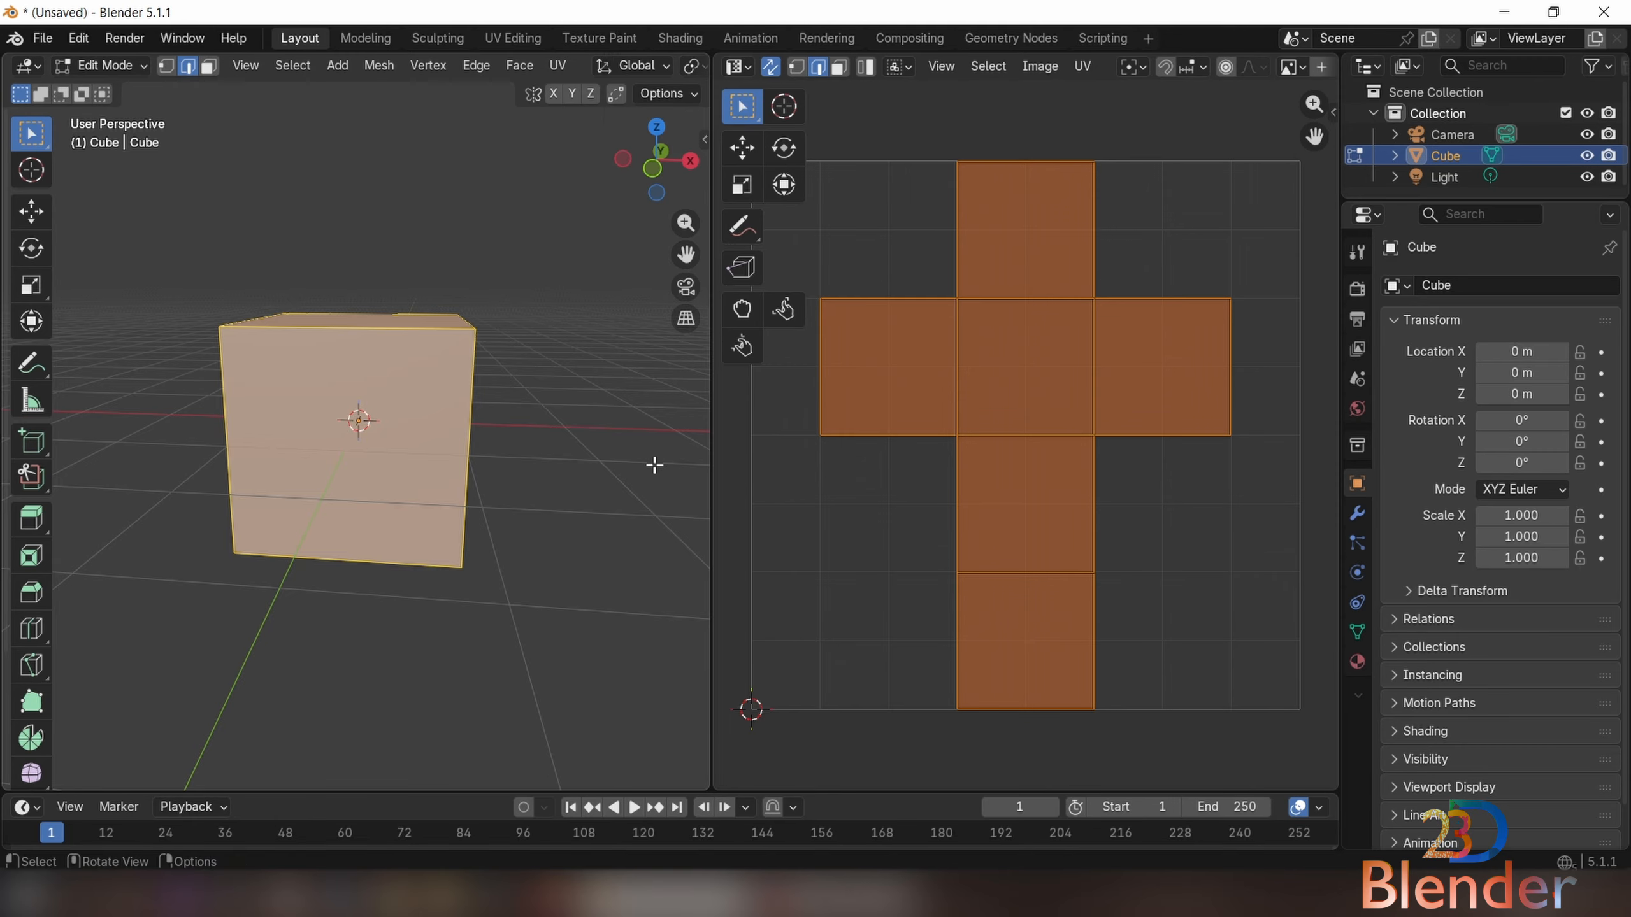
scroll(565, 457, "down", 3)
middle_click_drag(493, 450, 546, 446)
scroll(511, 460, "up", 1)
scroll(546, 445, "up", 1)
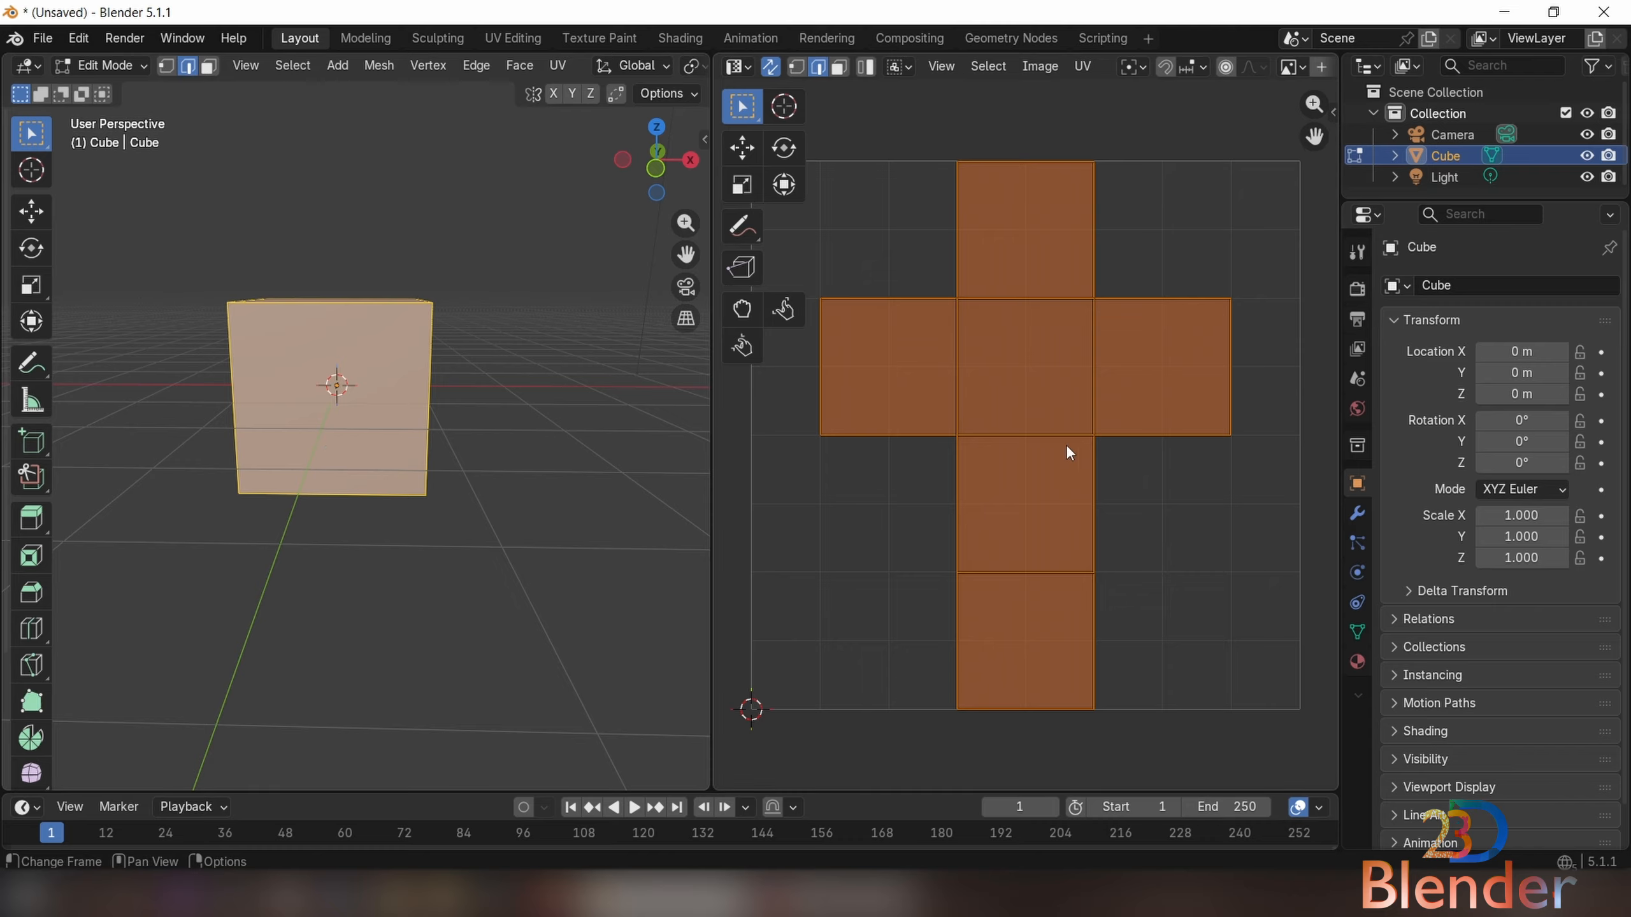
Draw four annotation strokes across the cube's upper front edge with the Annotate tool
middle_click_drag(365, 410, 357, 469)
left_click(31, 363)
left_click_drag(346, 373, 357, 314)
left_click_drag(292, 384, 308, 314)
left_click_drag(246, 365, 262, 311)
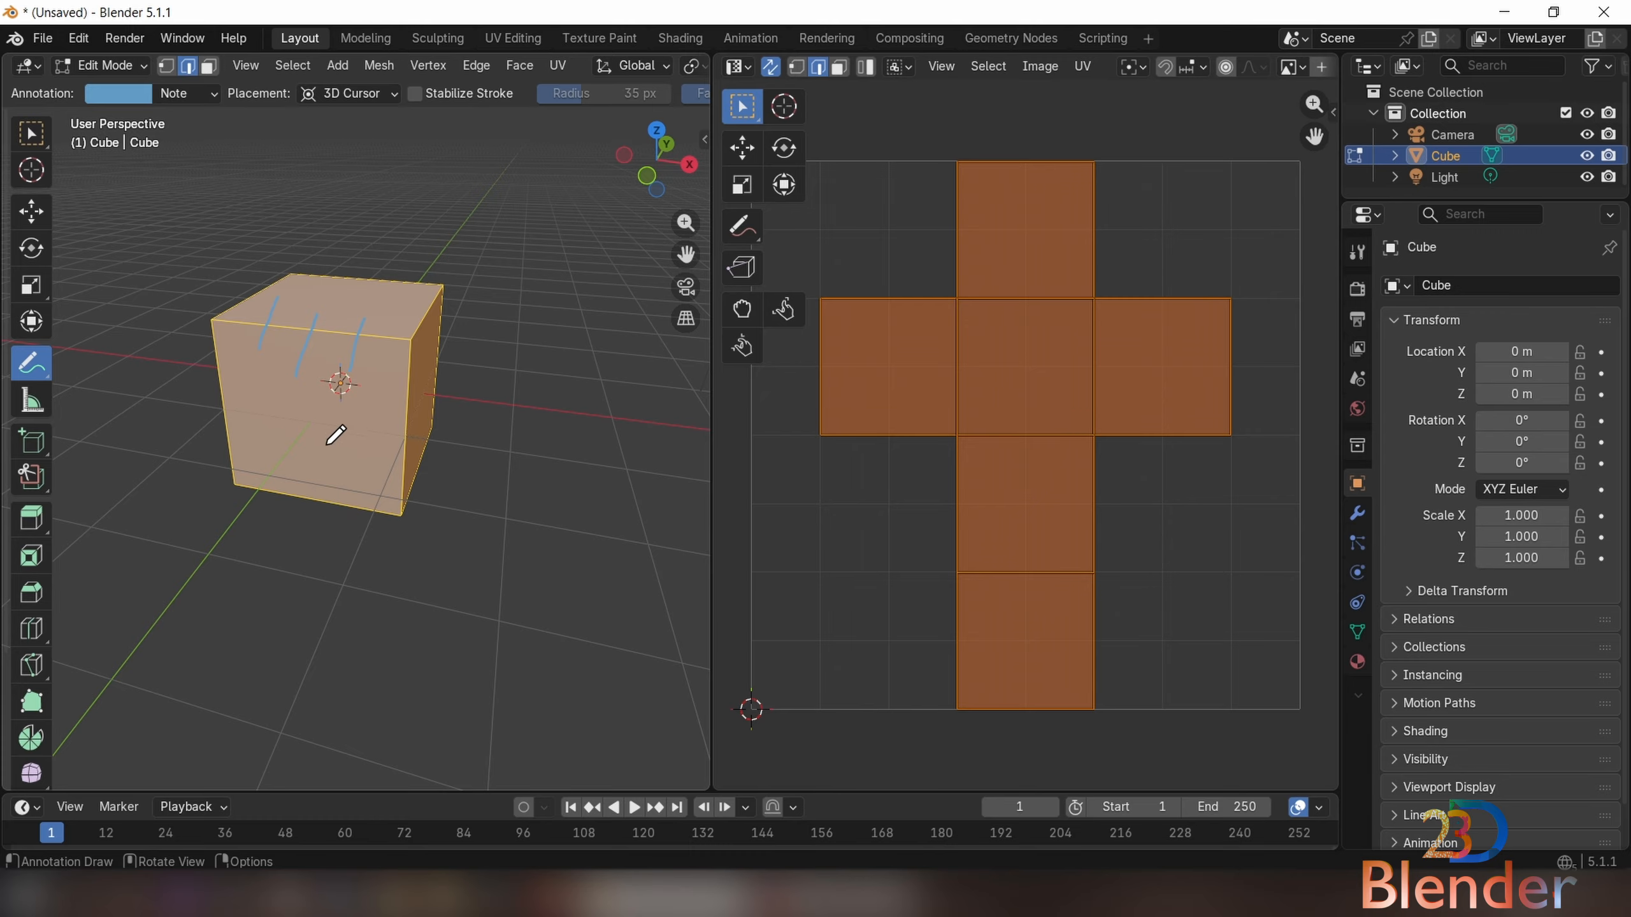
left_click_drag(337, 440, 383, 315)
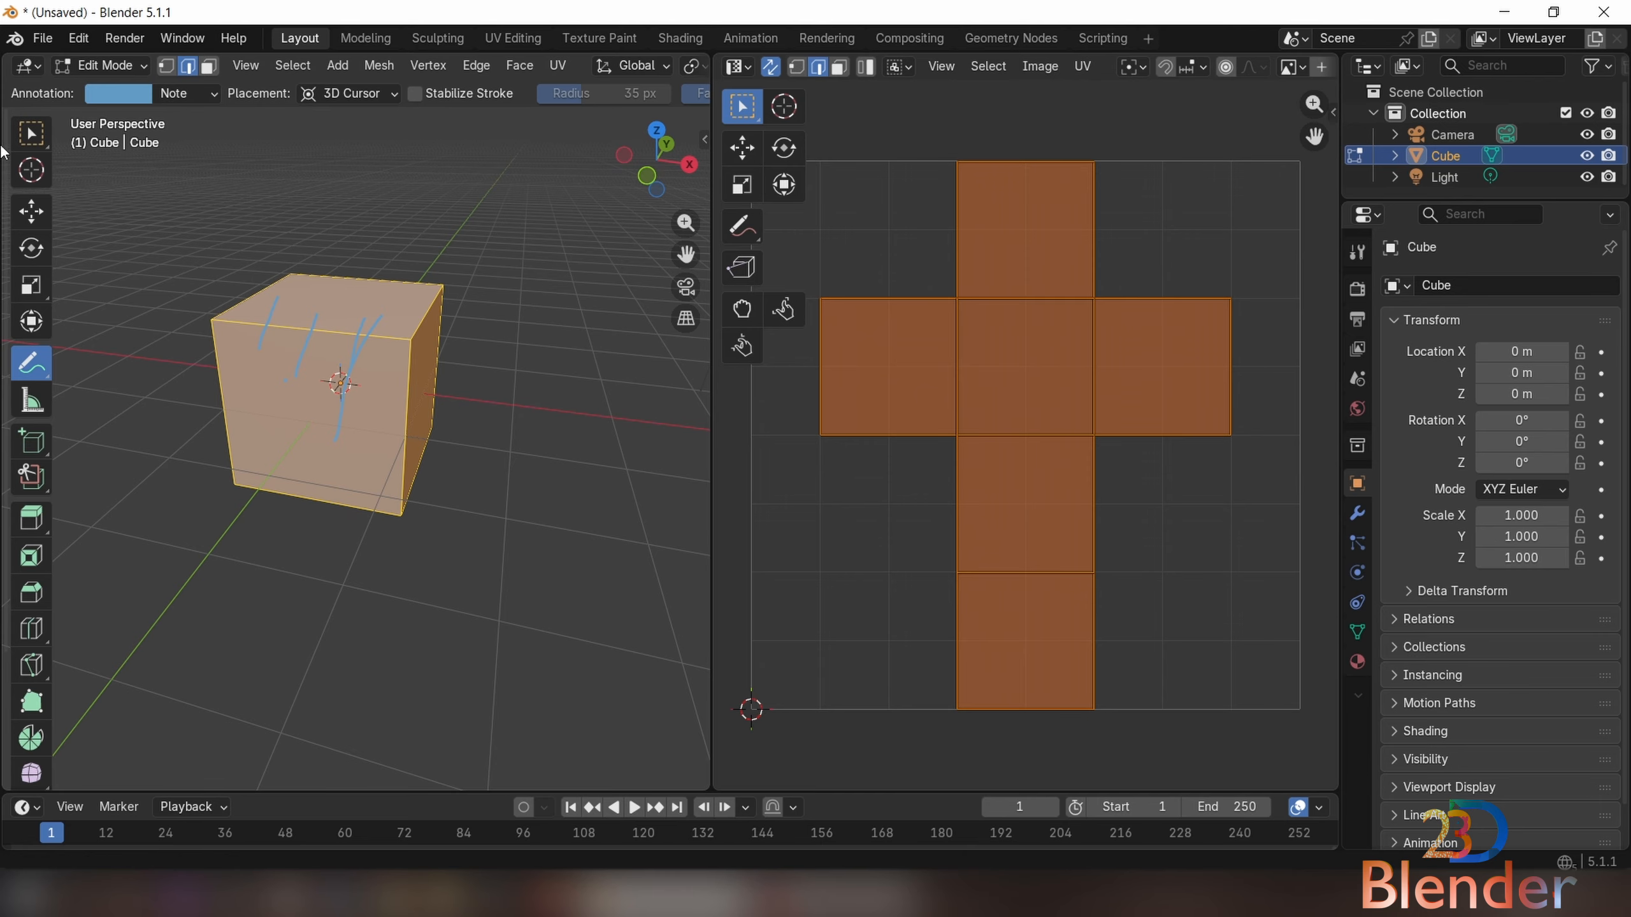
Delete the annotation note and return to the Select Box tool
left_click(212, 95)
left_click(329, 184)
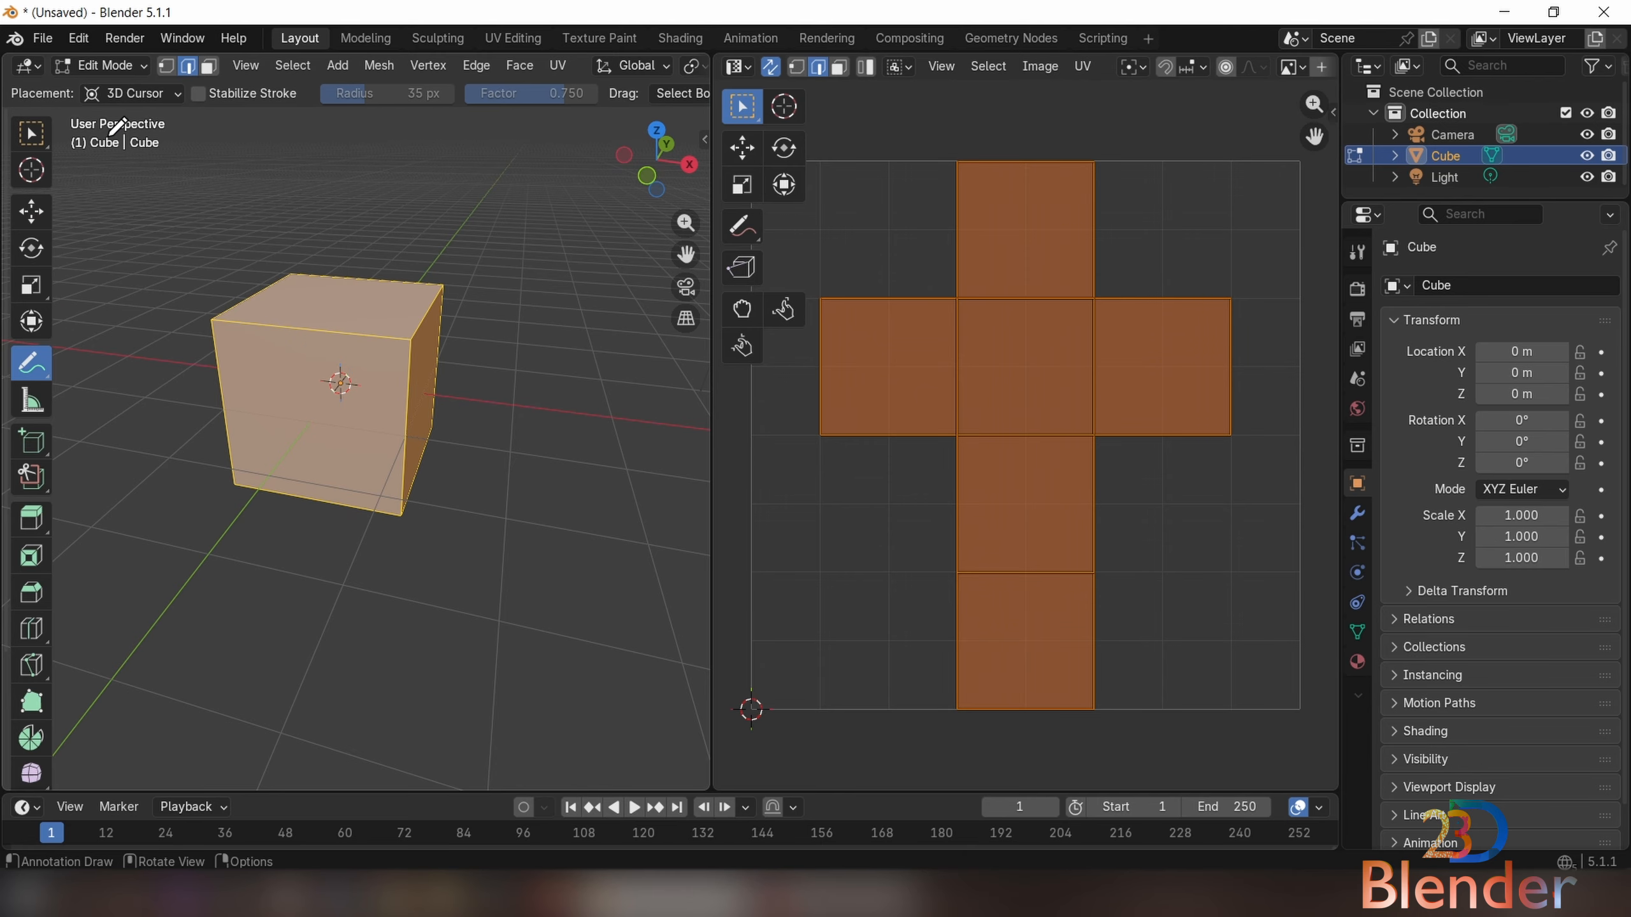
left_click(32, 133)
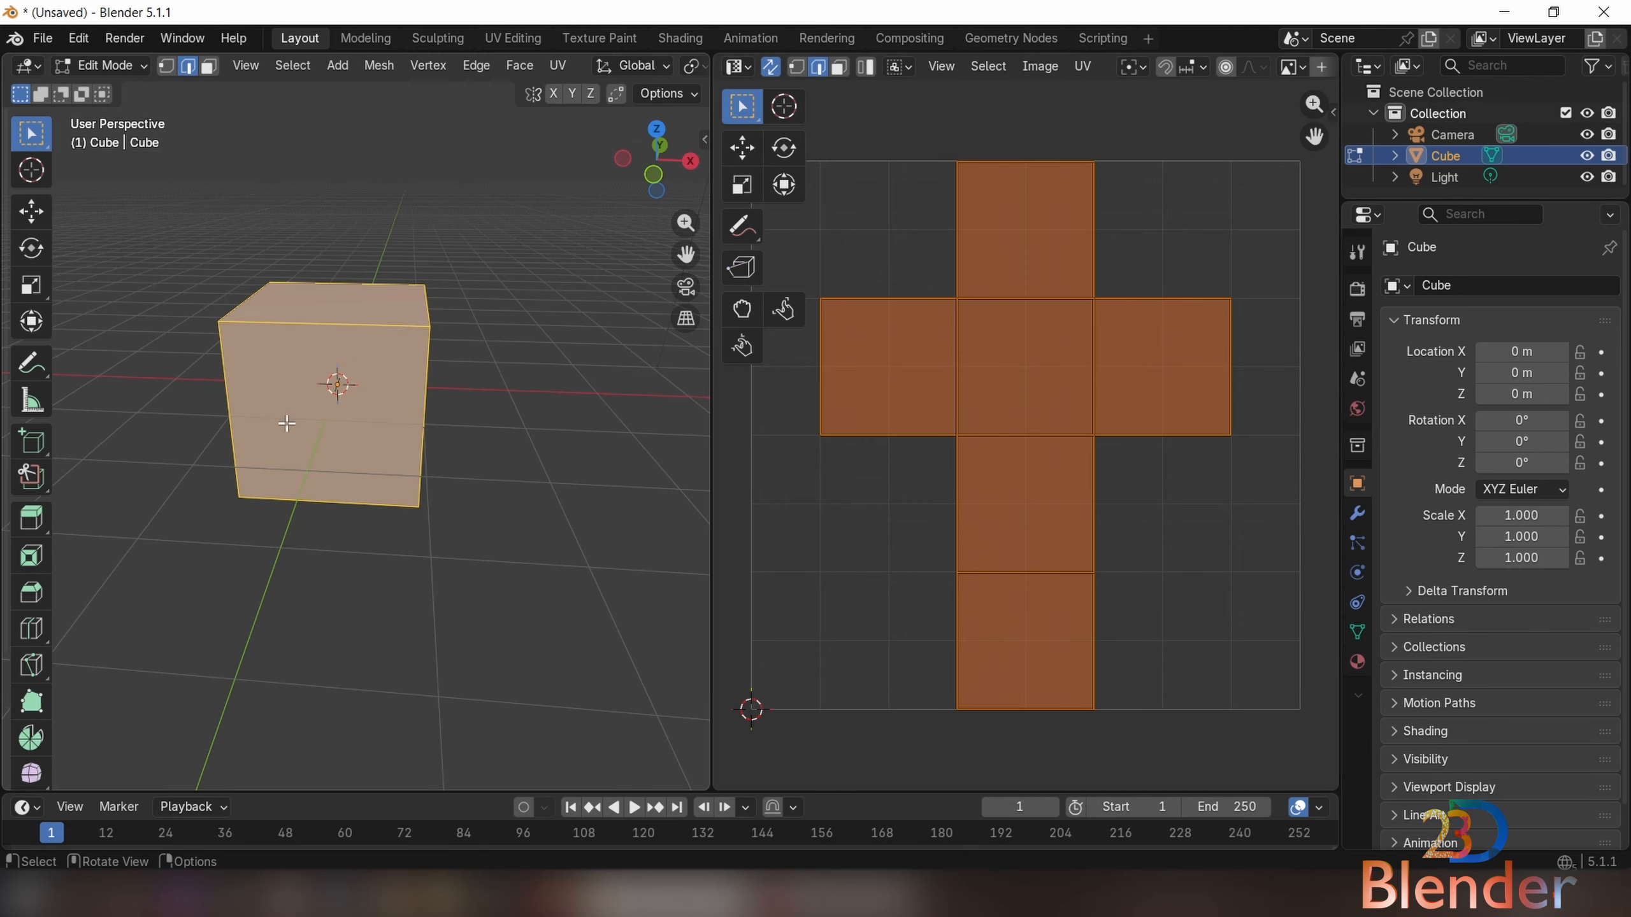
Unwrap the whole cube with Project from View in the front orthographic view
mouse_move(424, 399)
middle_mouse_down()
mouse_move(361, 377)
mouse_move(347, 390)
mouse_move(452, 397)
mouse_move(434, 397)
mouse_move(488, 334)
middle_mouse_up()
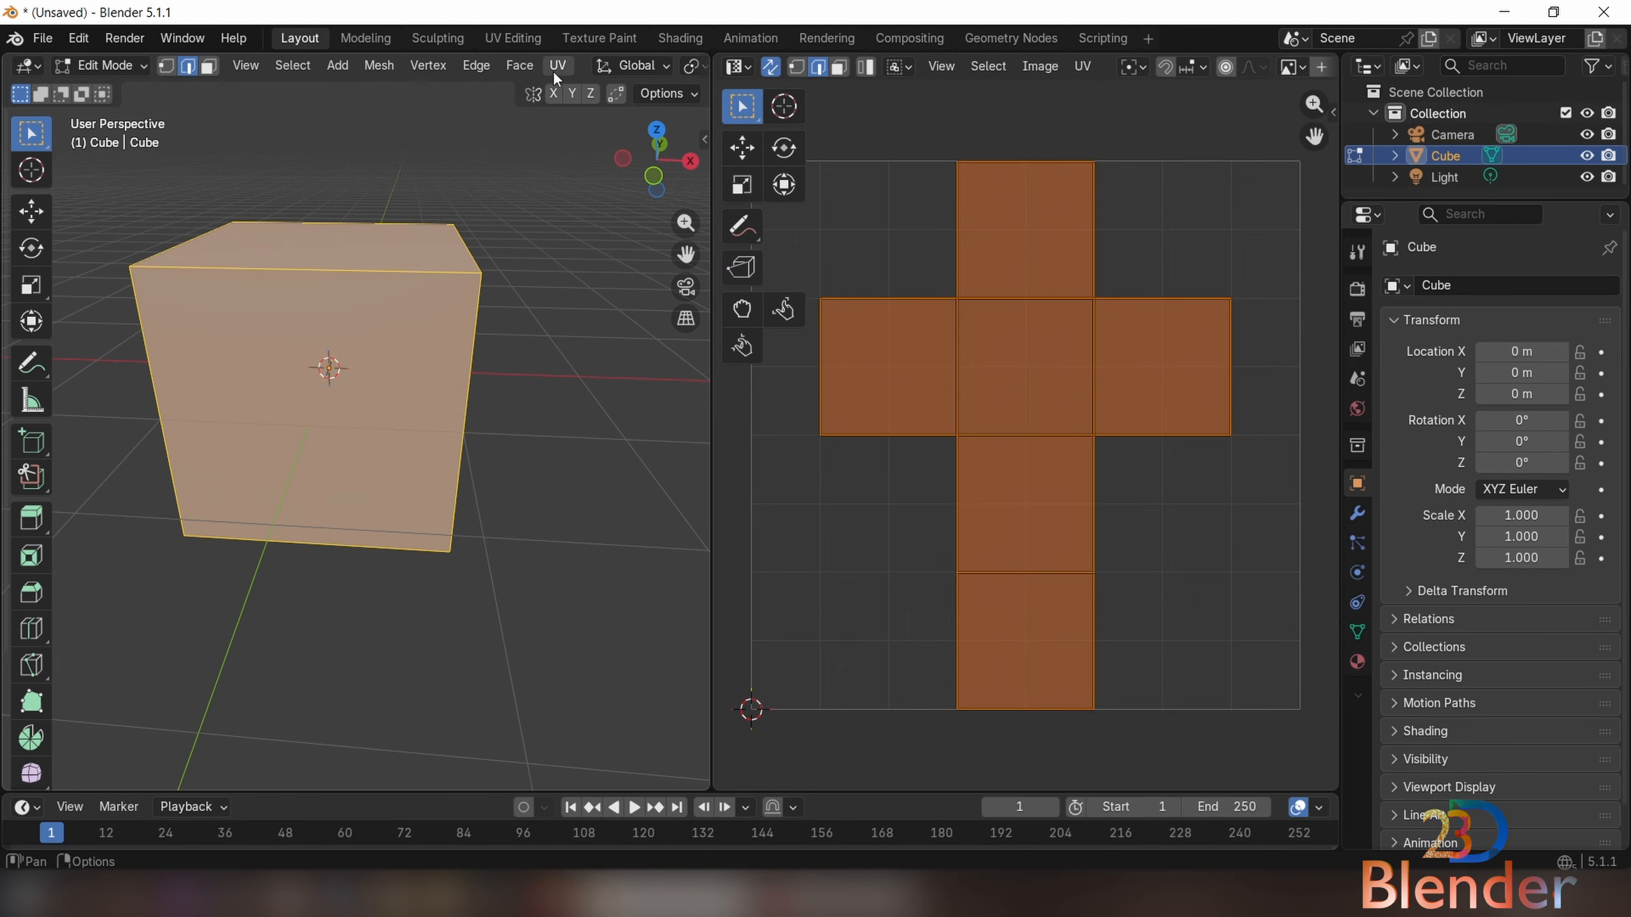
left_click(557, 65)
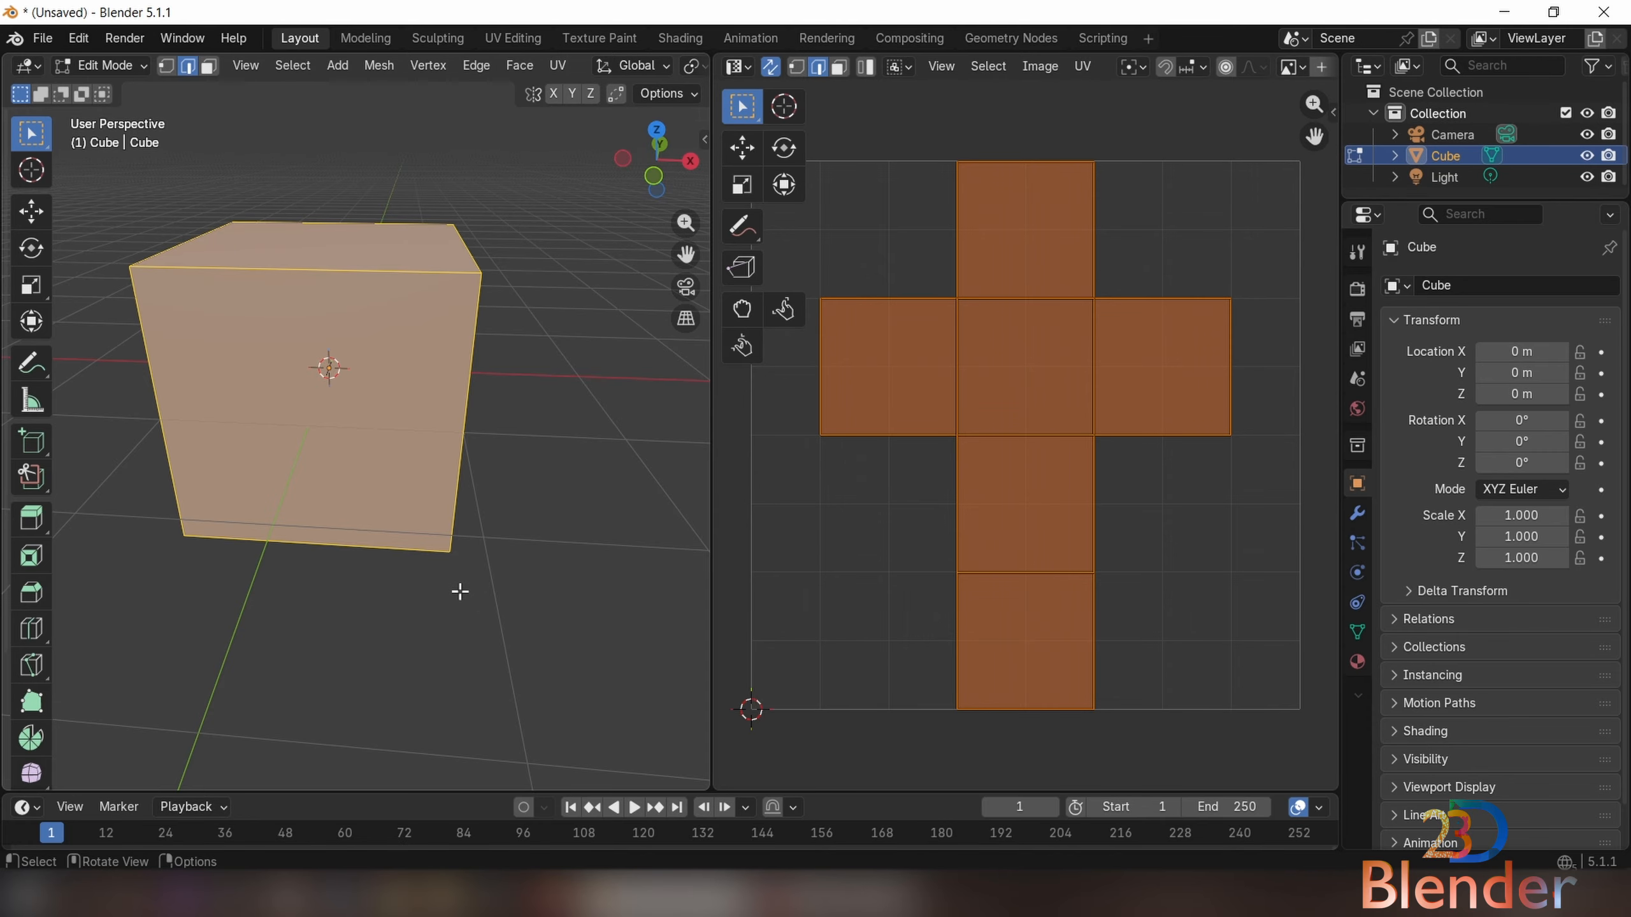
key("KP_1")
scroll(375, 574, "up", 4)
scroll(398, 250, "down", 1)
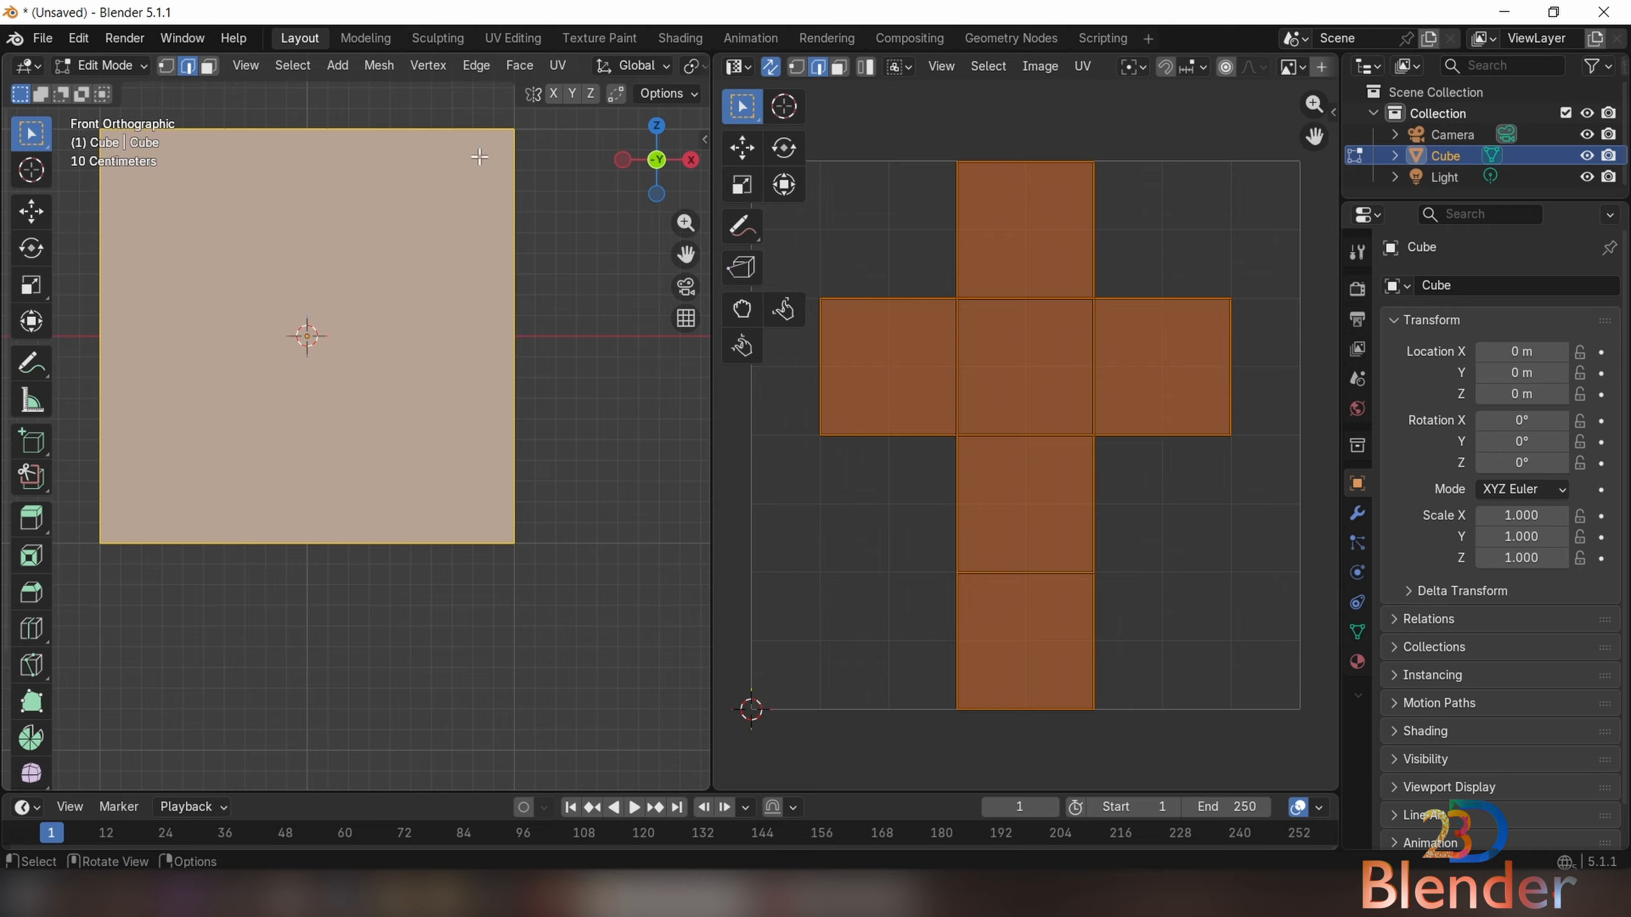
left_click(559, 65)
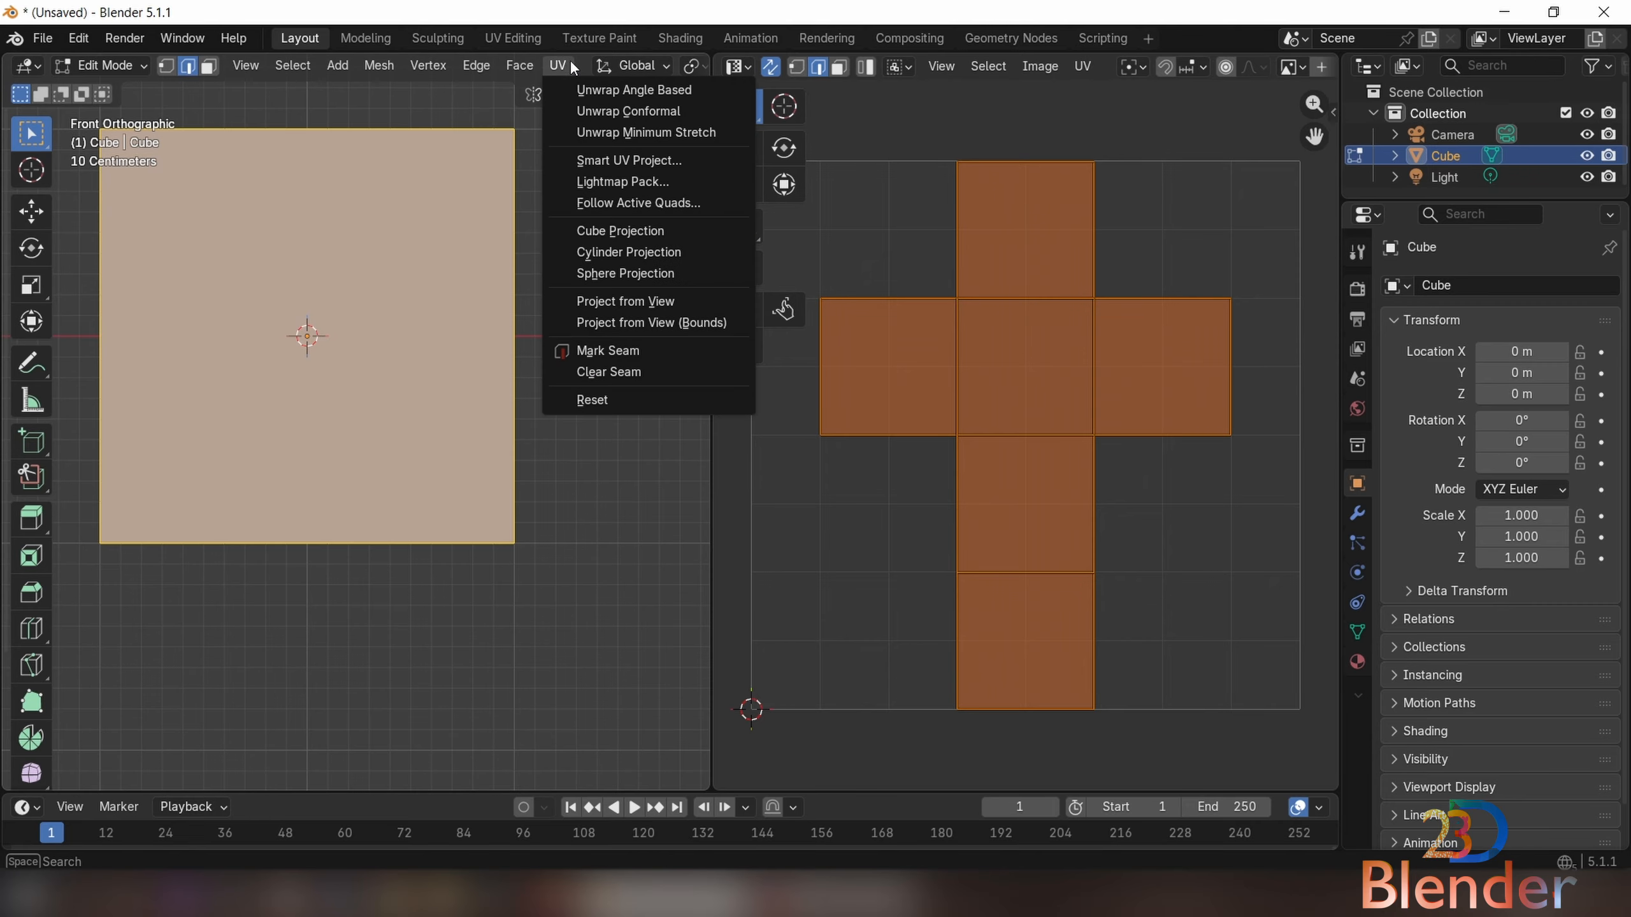
left_click(208, 305)
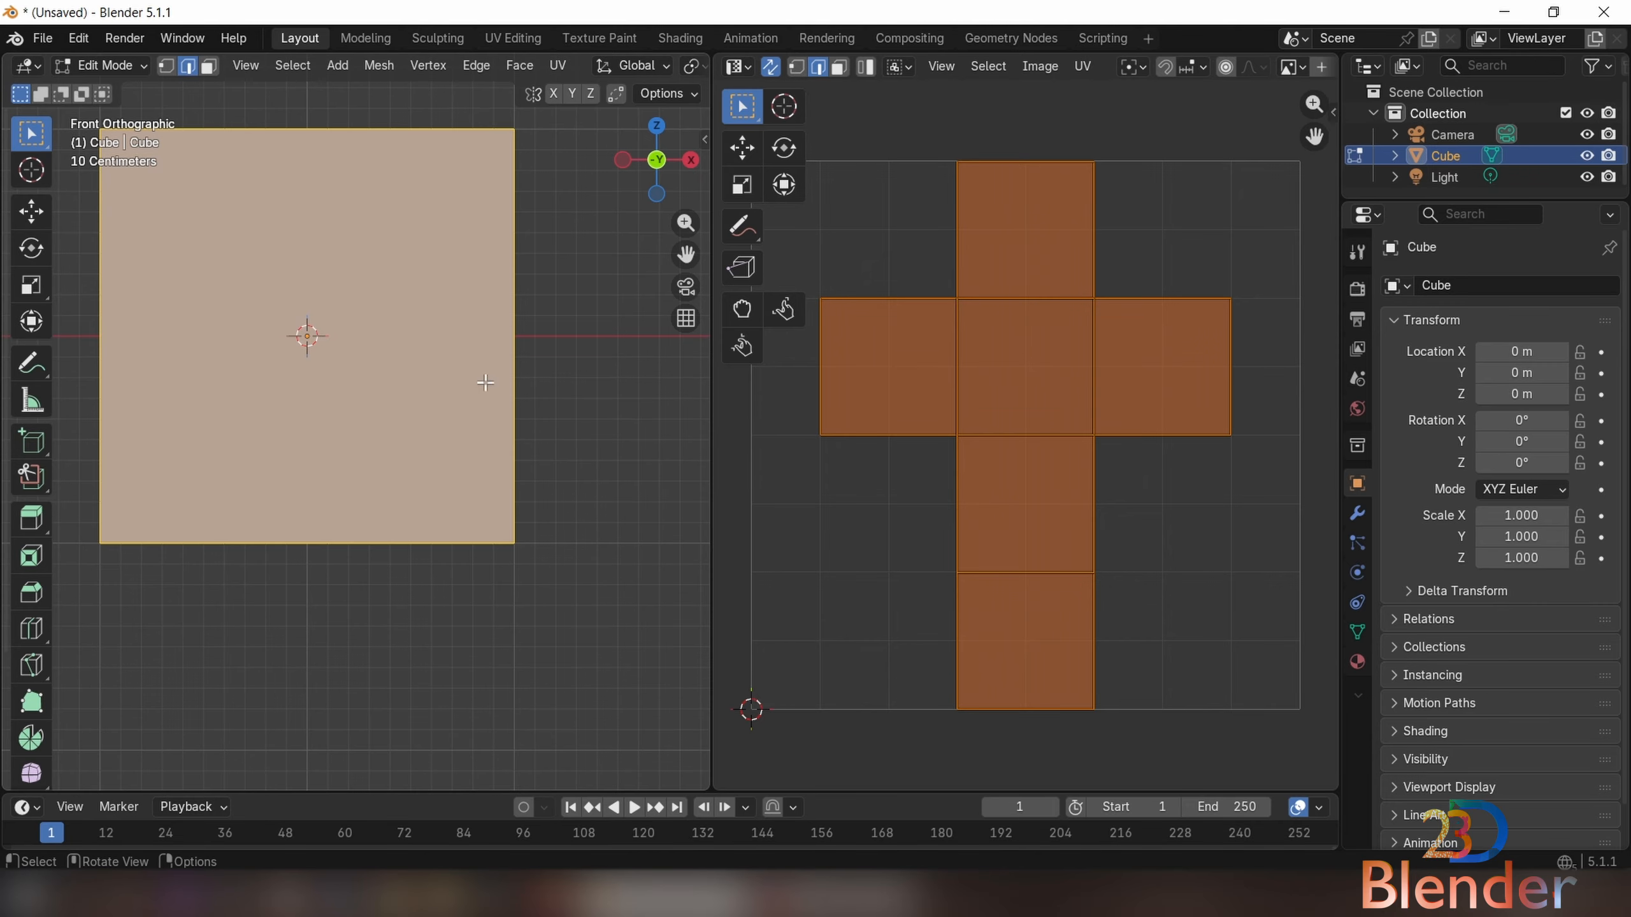
scroll(453, 392, "down", 2)
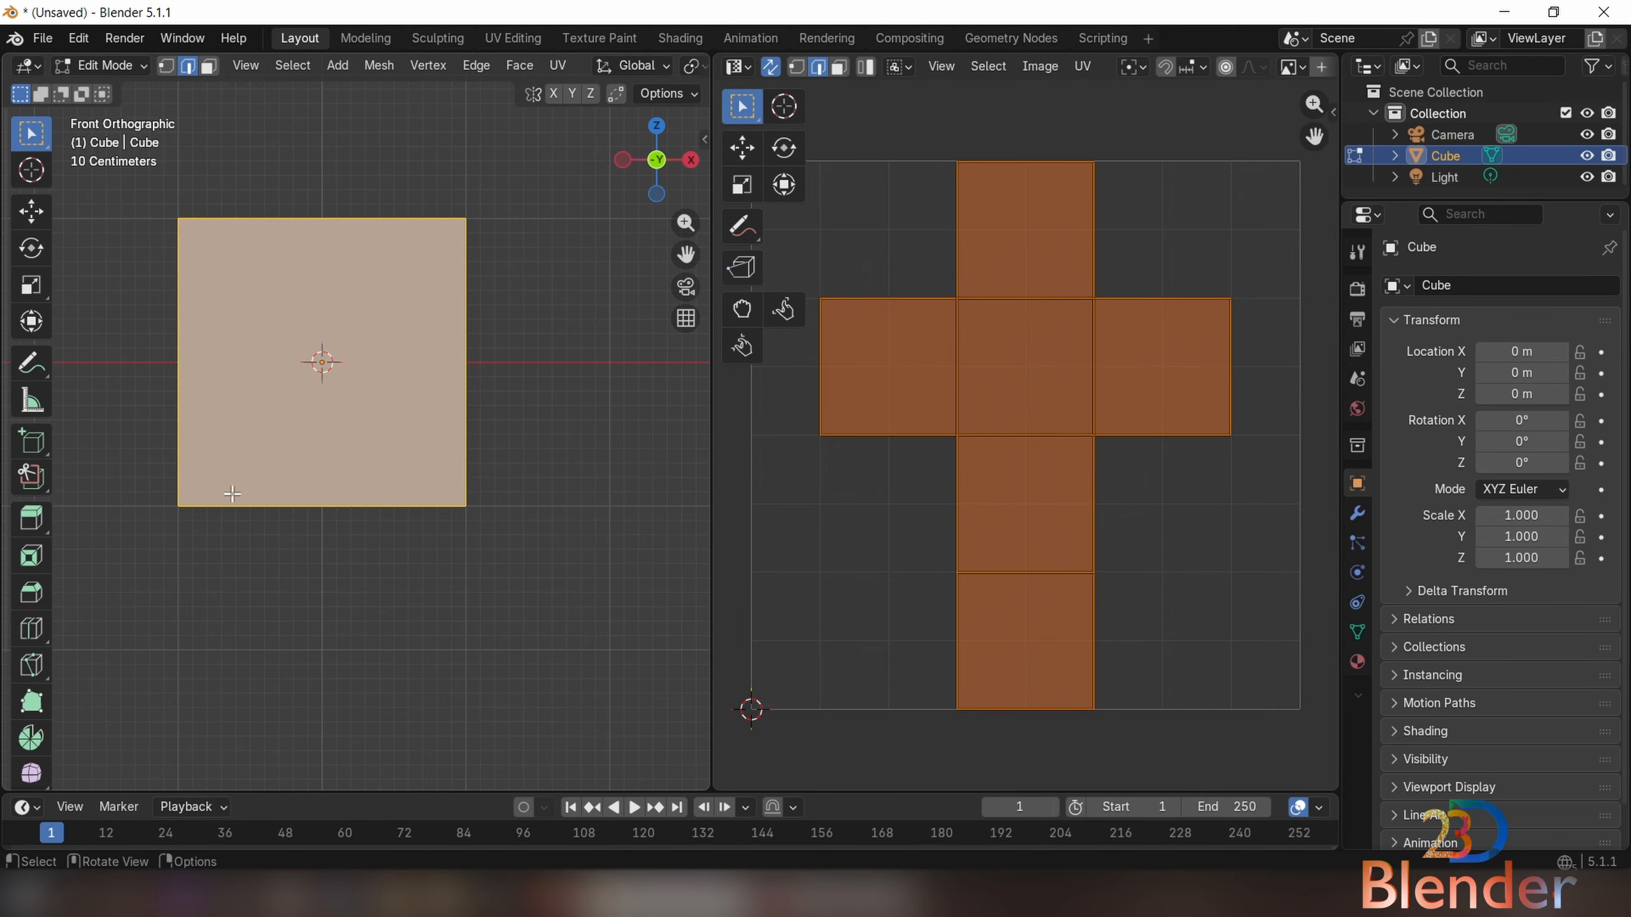
scroll(340, 521, "up", 2)
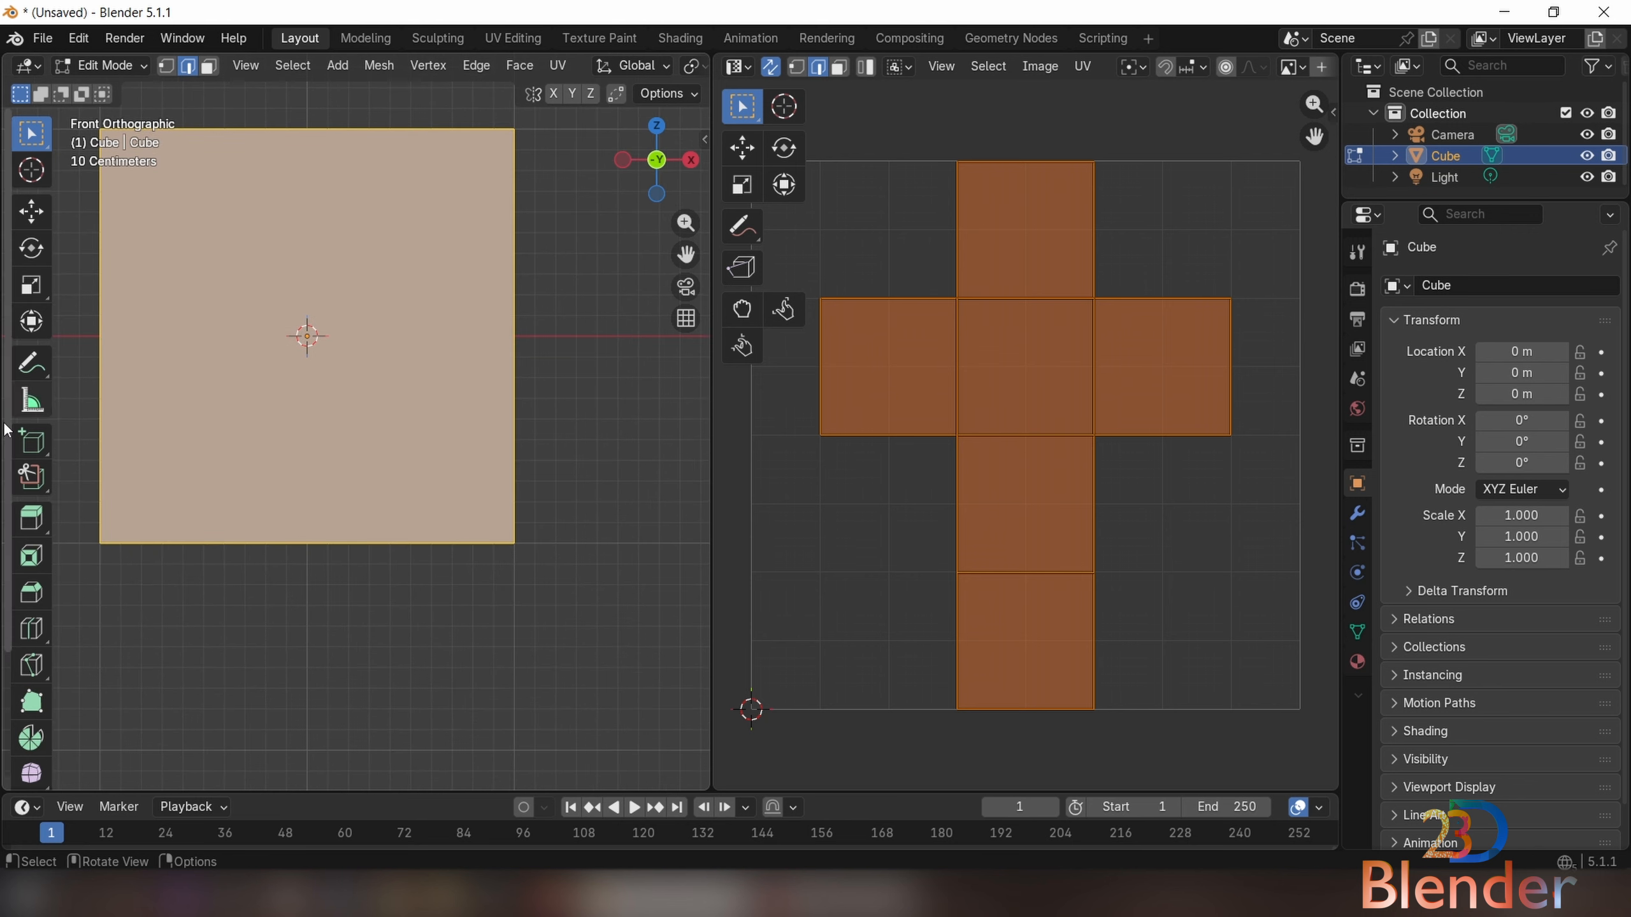
left_click(557, 66)
left_click(622, 306)
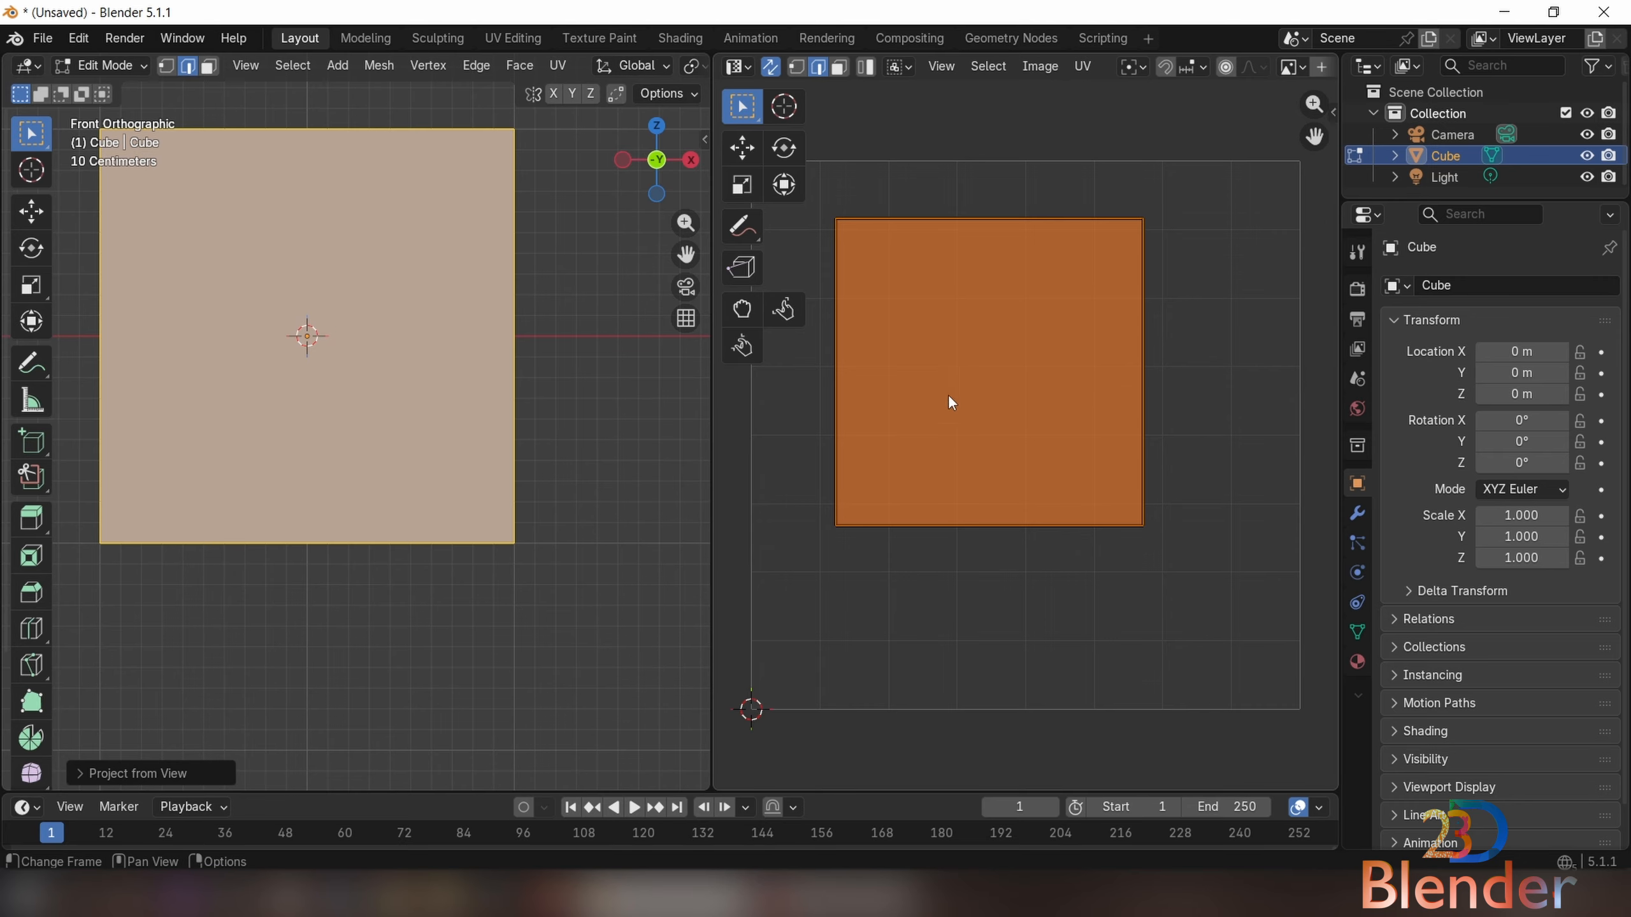
Undo the Project from View unwrap of the cube
scroll(1079, 263, "down", 2)
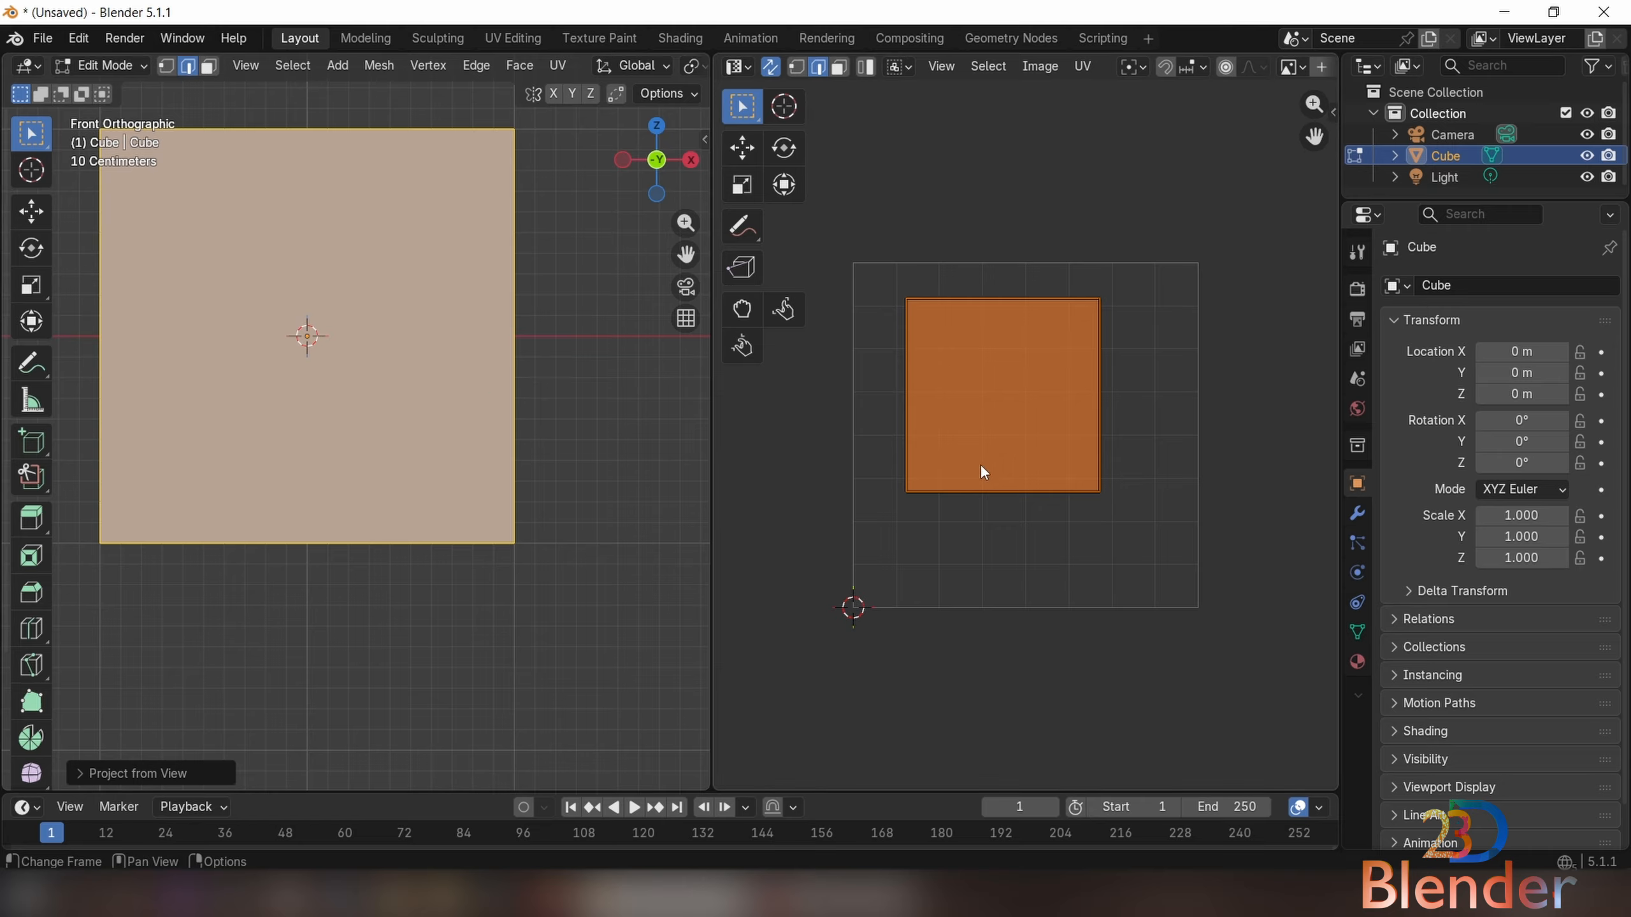
key("ctrl+z")
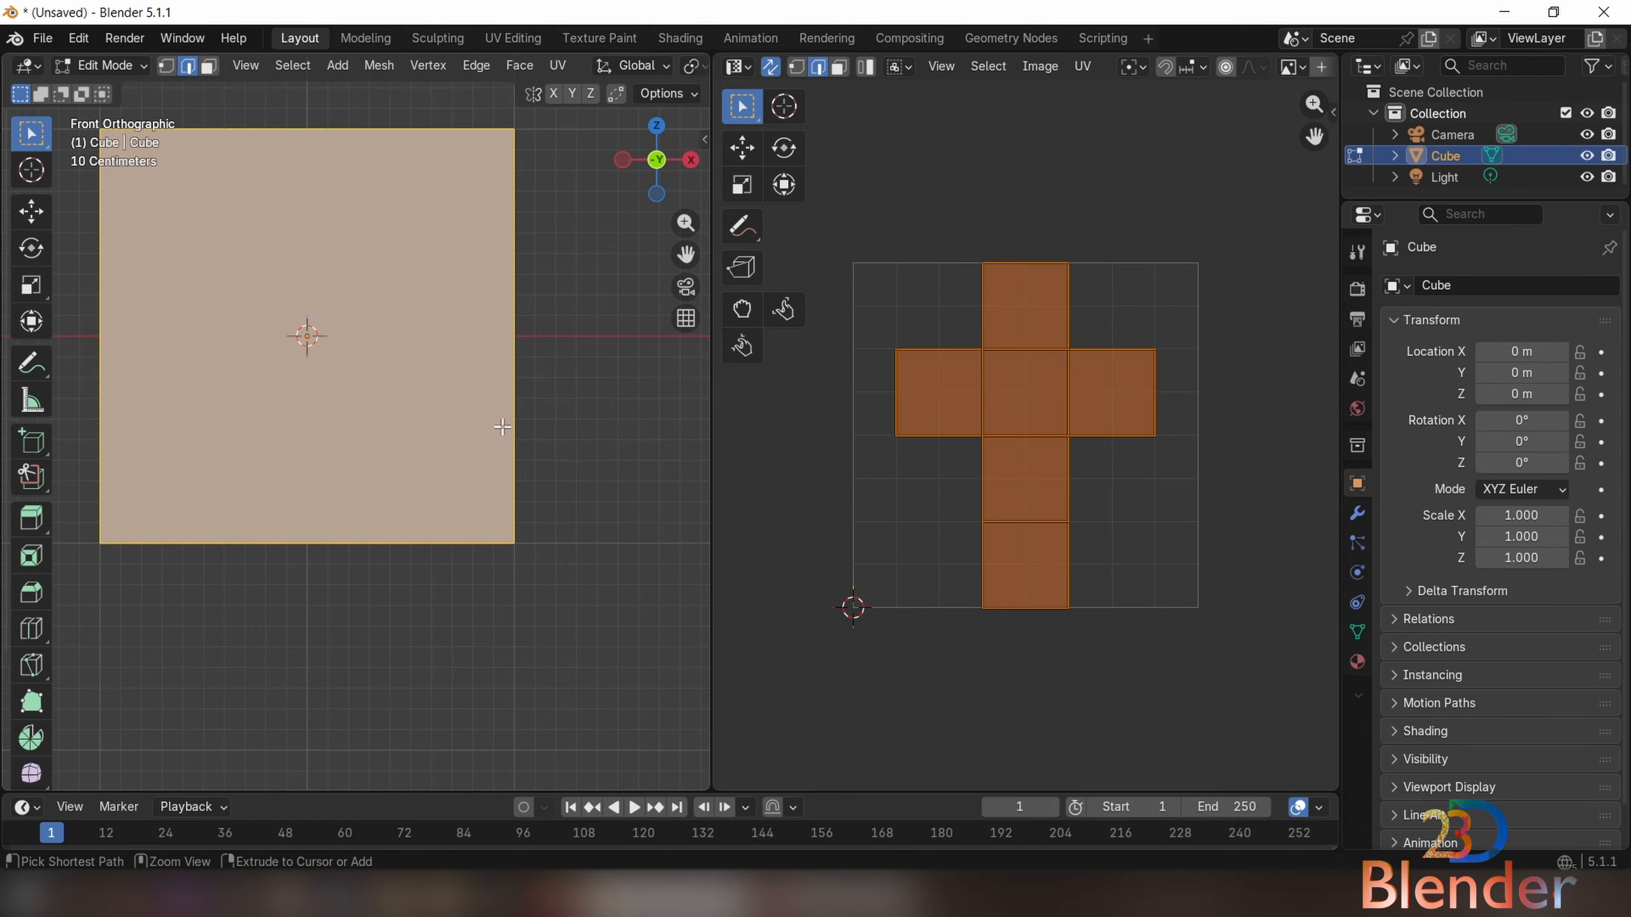
left_click(558, 65)
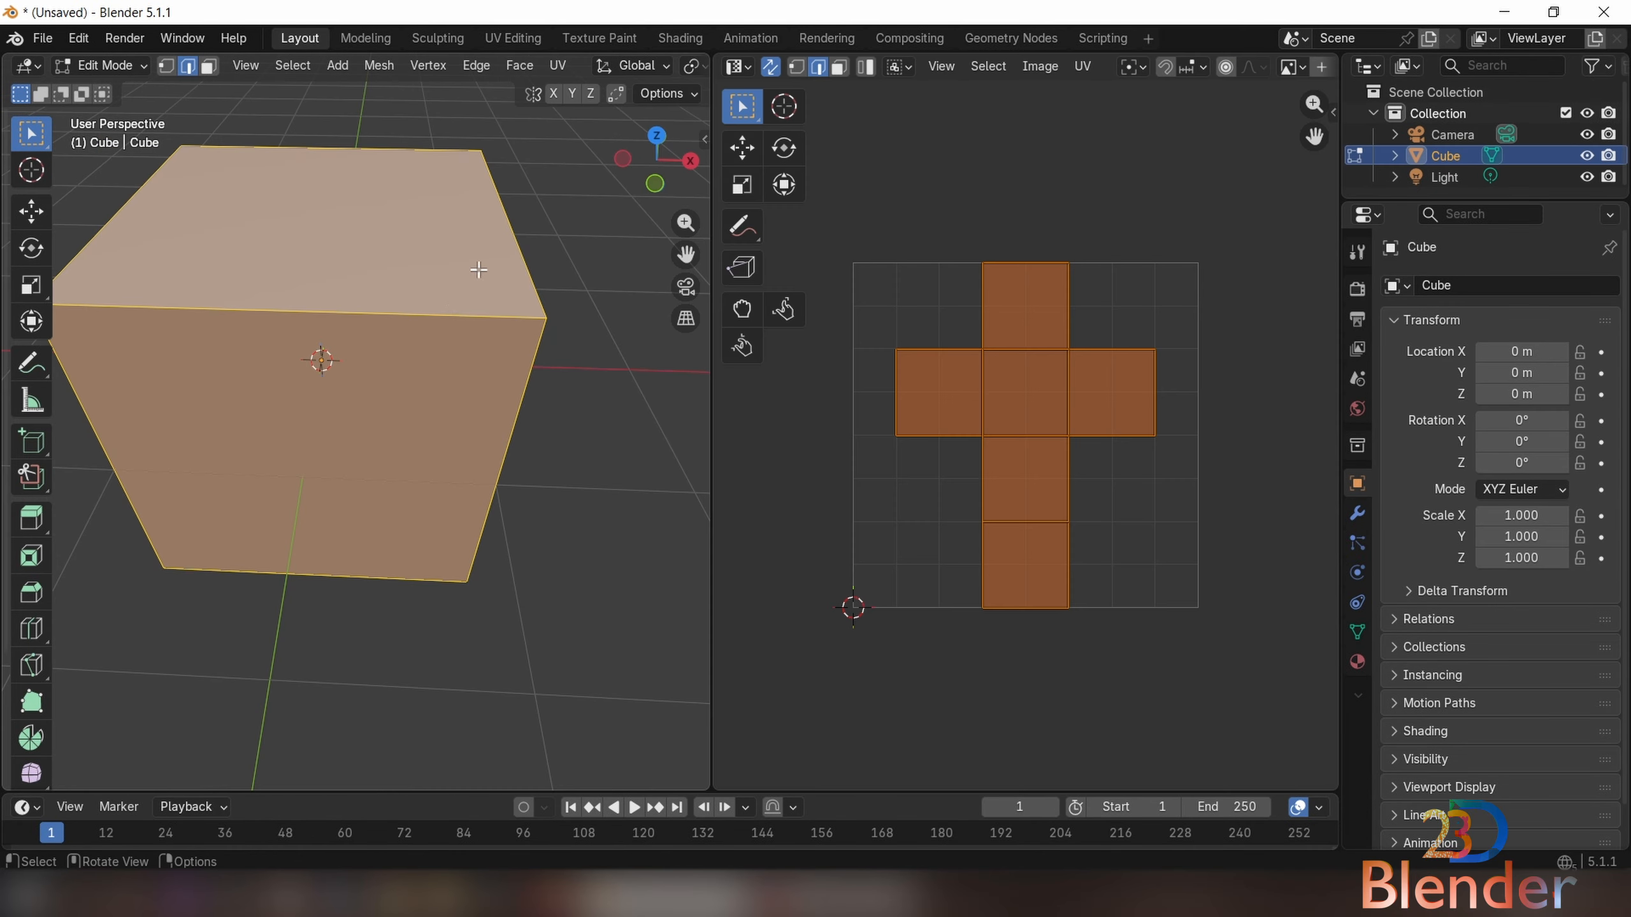
Mark seams on the front edge of the cube's top face and on the adjacent edge on the positive X side
key("F2")
left_click(263, 314)
left_click(558, 65)
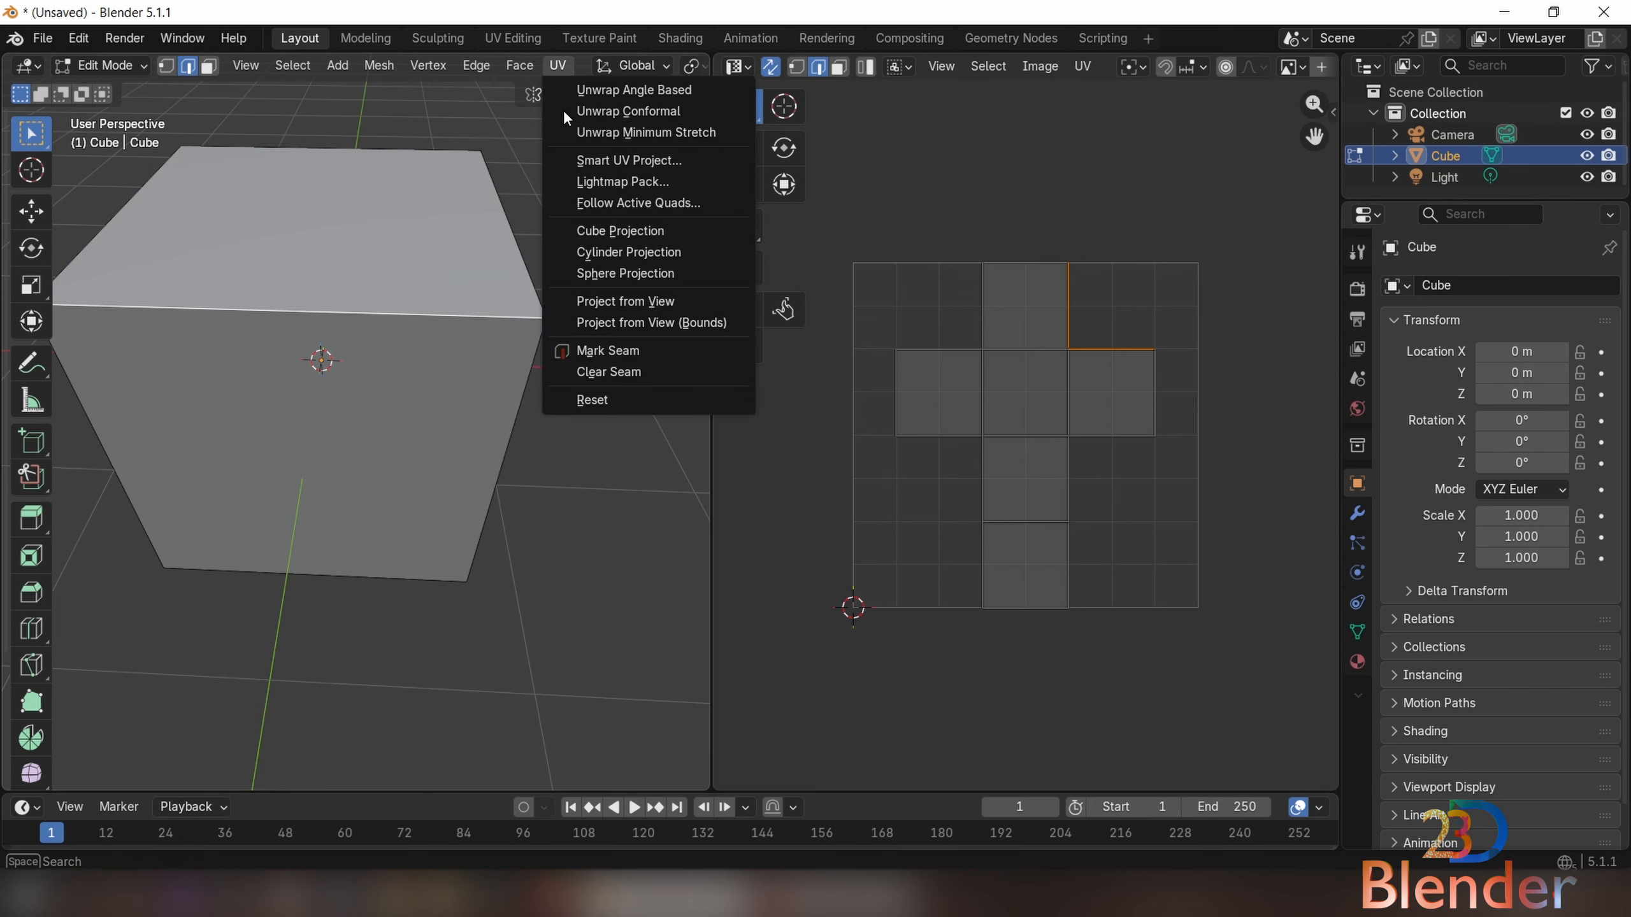
left_click(598, 352)
middle_click_drag(568, 360, 415, 379)
left_click(450, 326)
left_click(559, 65)
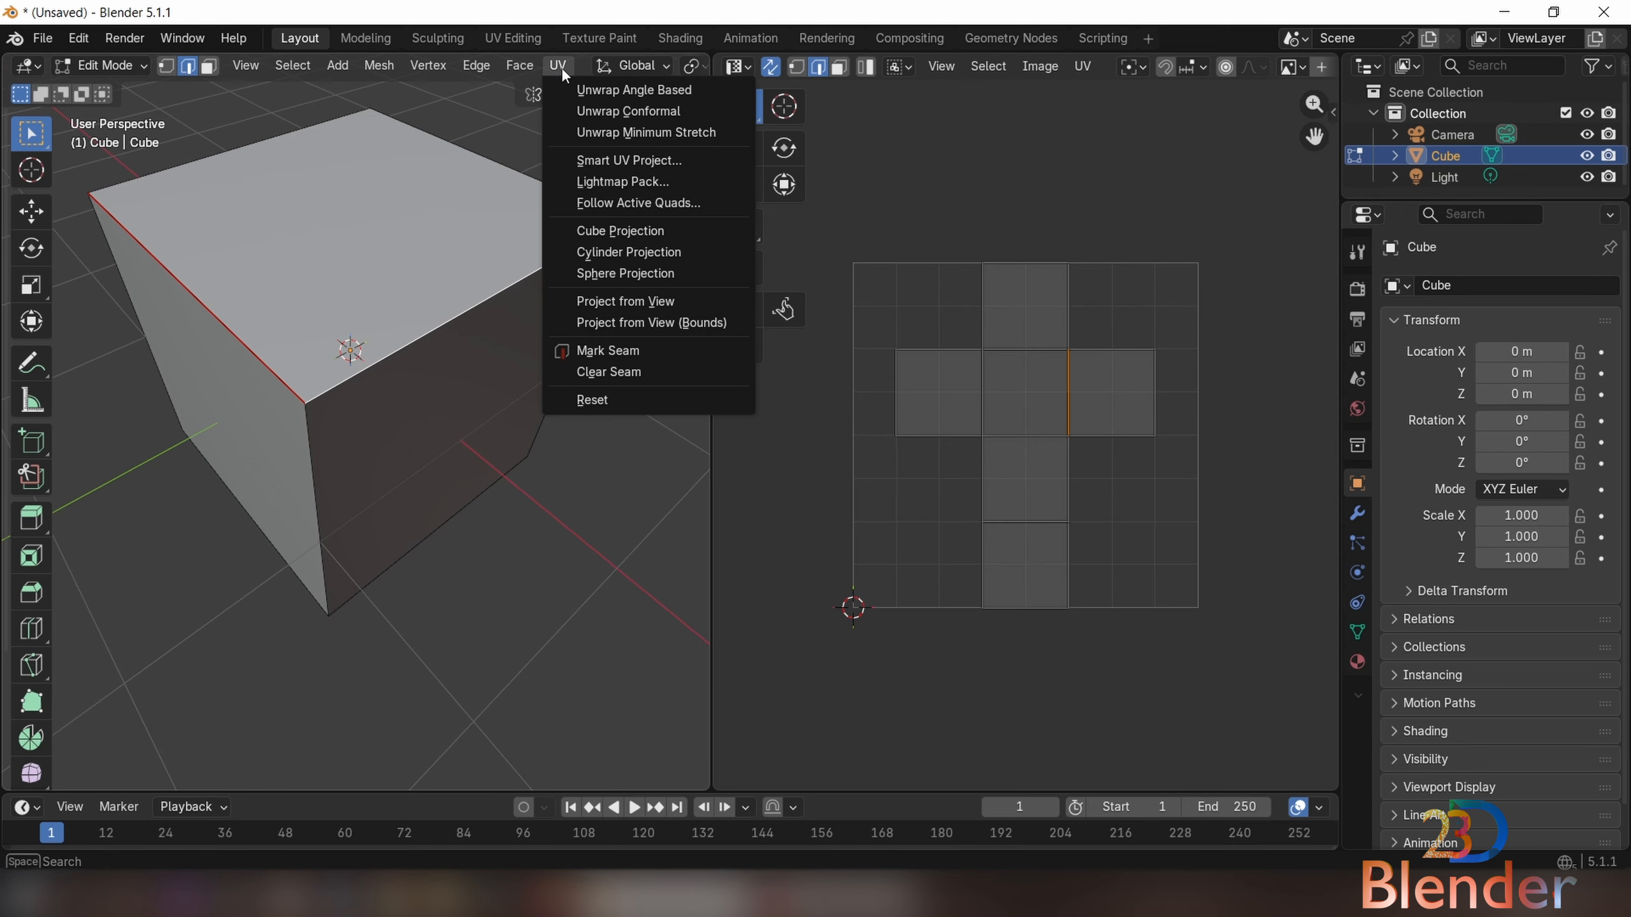
left_click(597, 351)
Mark seams on the two remaining edges of the cube's top face
middle_click_drag(488, 334, 370, 348)
left_click(464, 372)
middle_click_drag(554, 390, 419, 394)
left_click(558, 65)
left_click(638, 354)
scroll(546, 379, "down", 4)
left_click(466, 360)
left_click(558, 66)
left_click(634, 364)
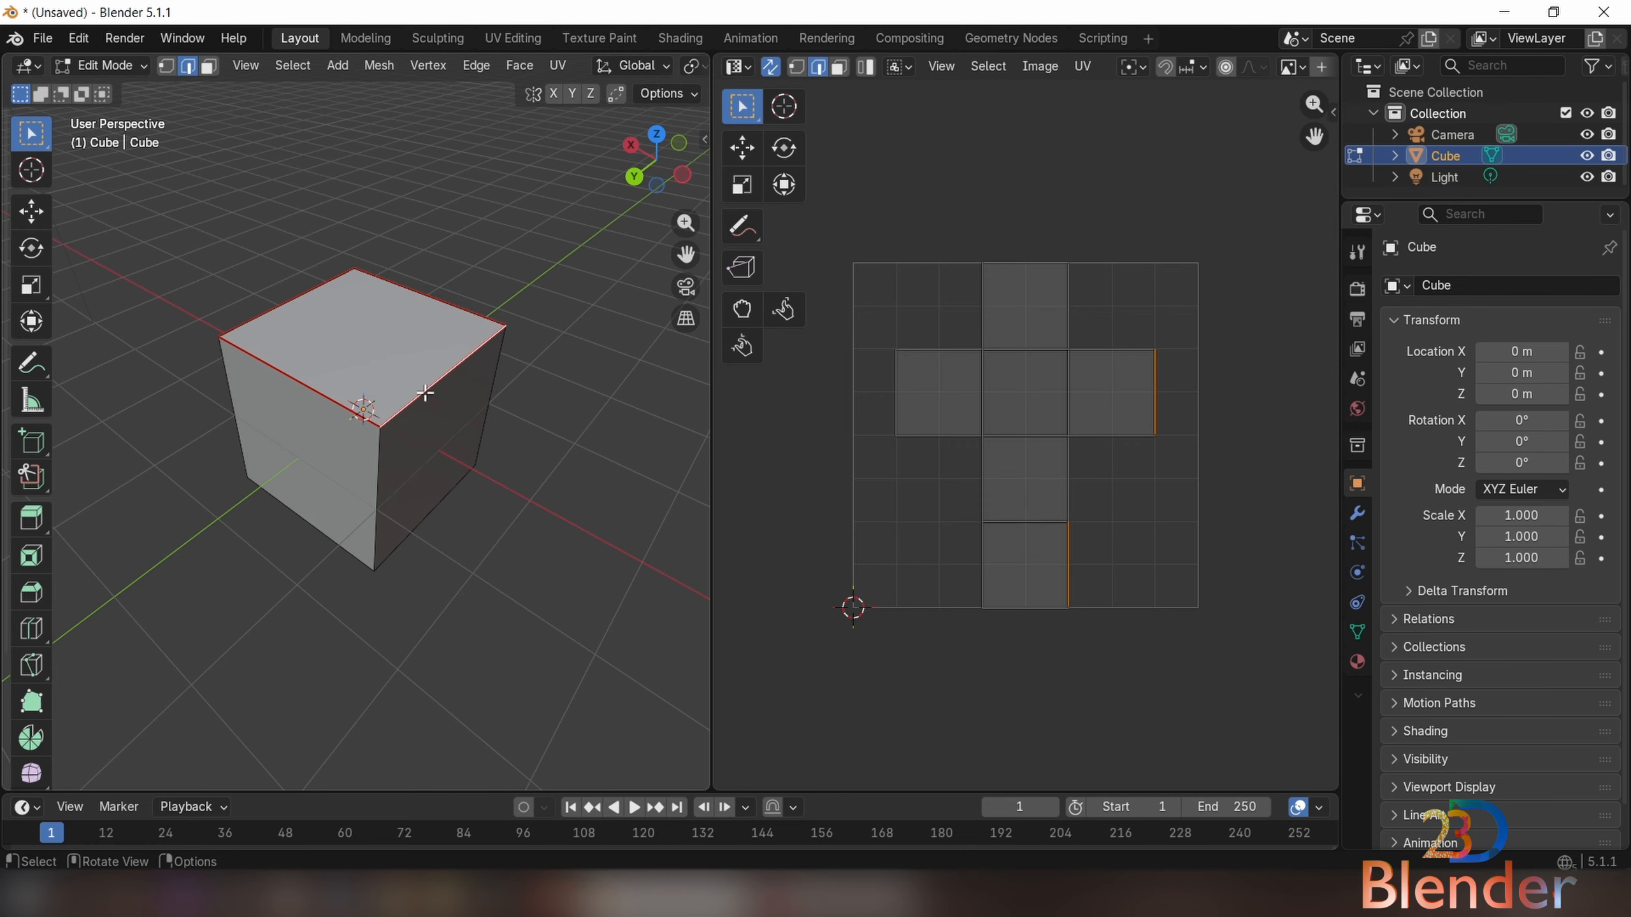
Return the cube to Object Mode and switch to the front view
left_click(418, 391, "alt")
middle_click_drag(205, 494, 440, 467)
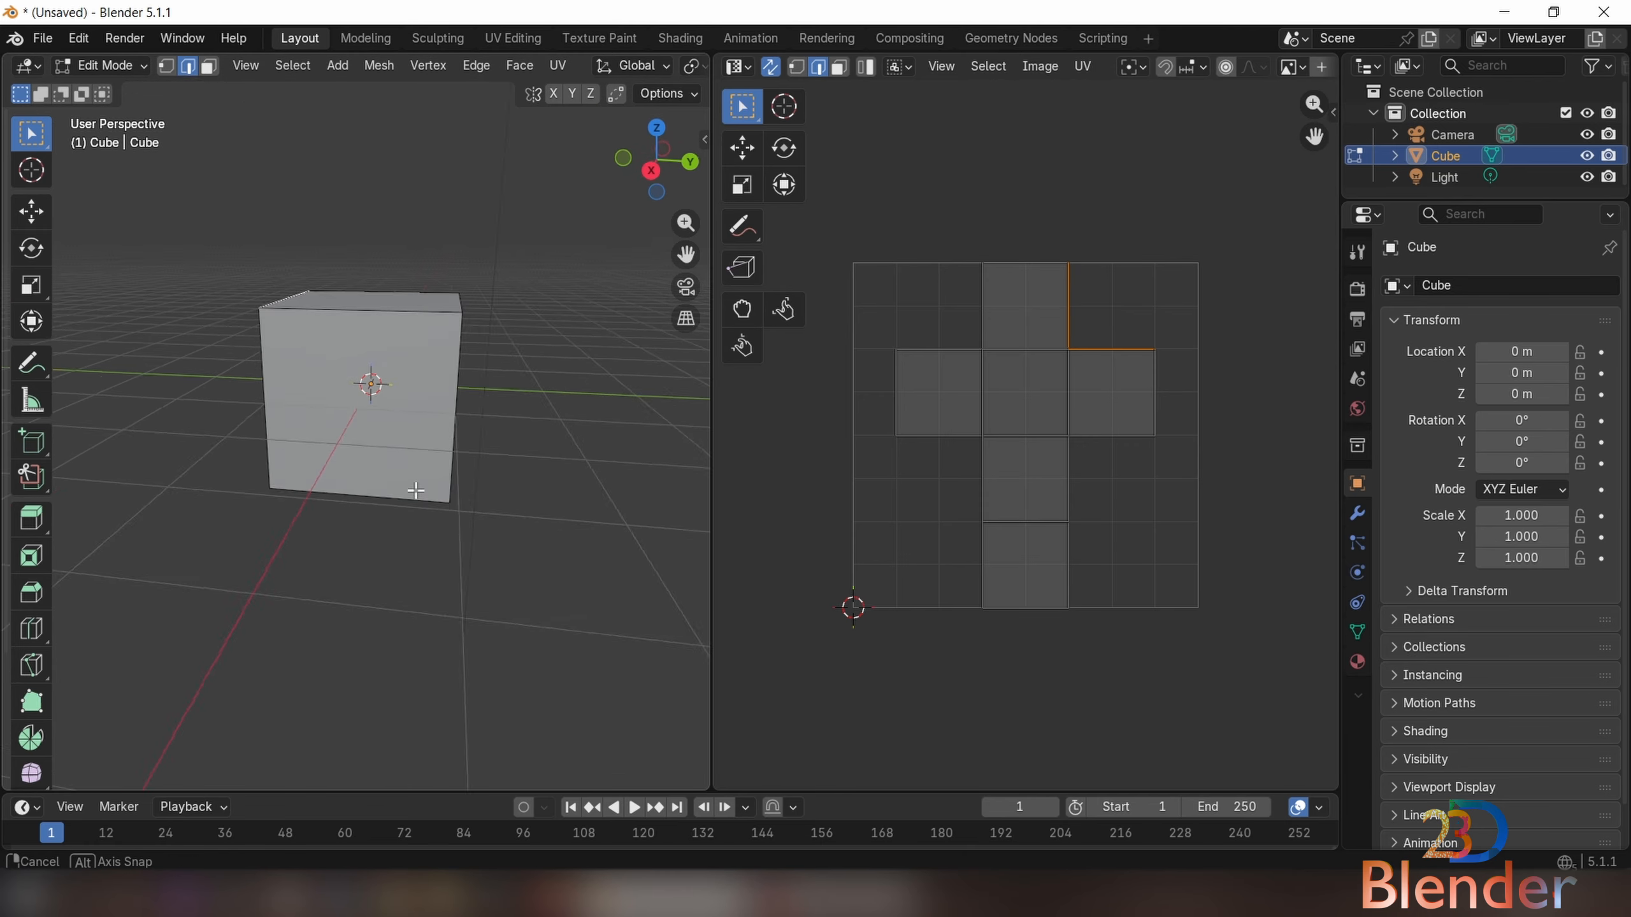
scroll(440, 467, "up", 2)
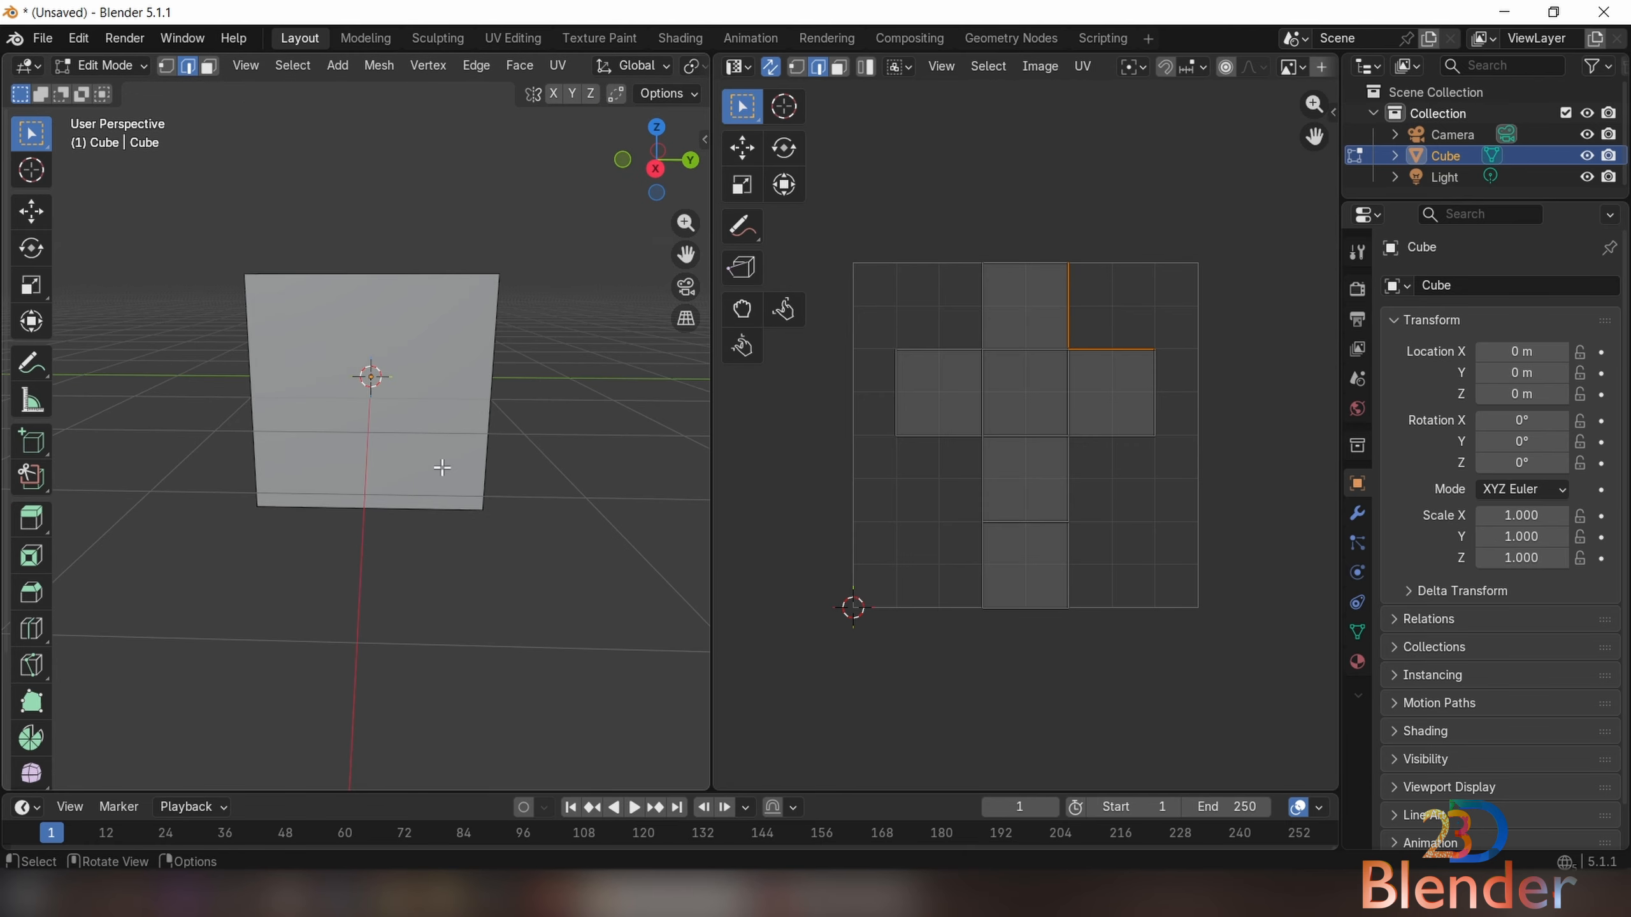
key("Tab")
middle_click_drag(452, 399, 482, 444)
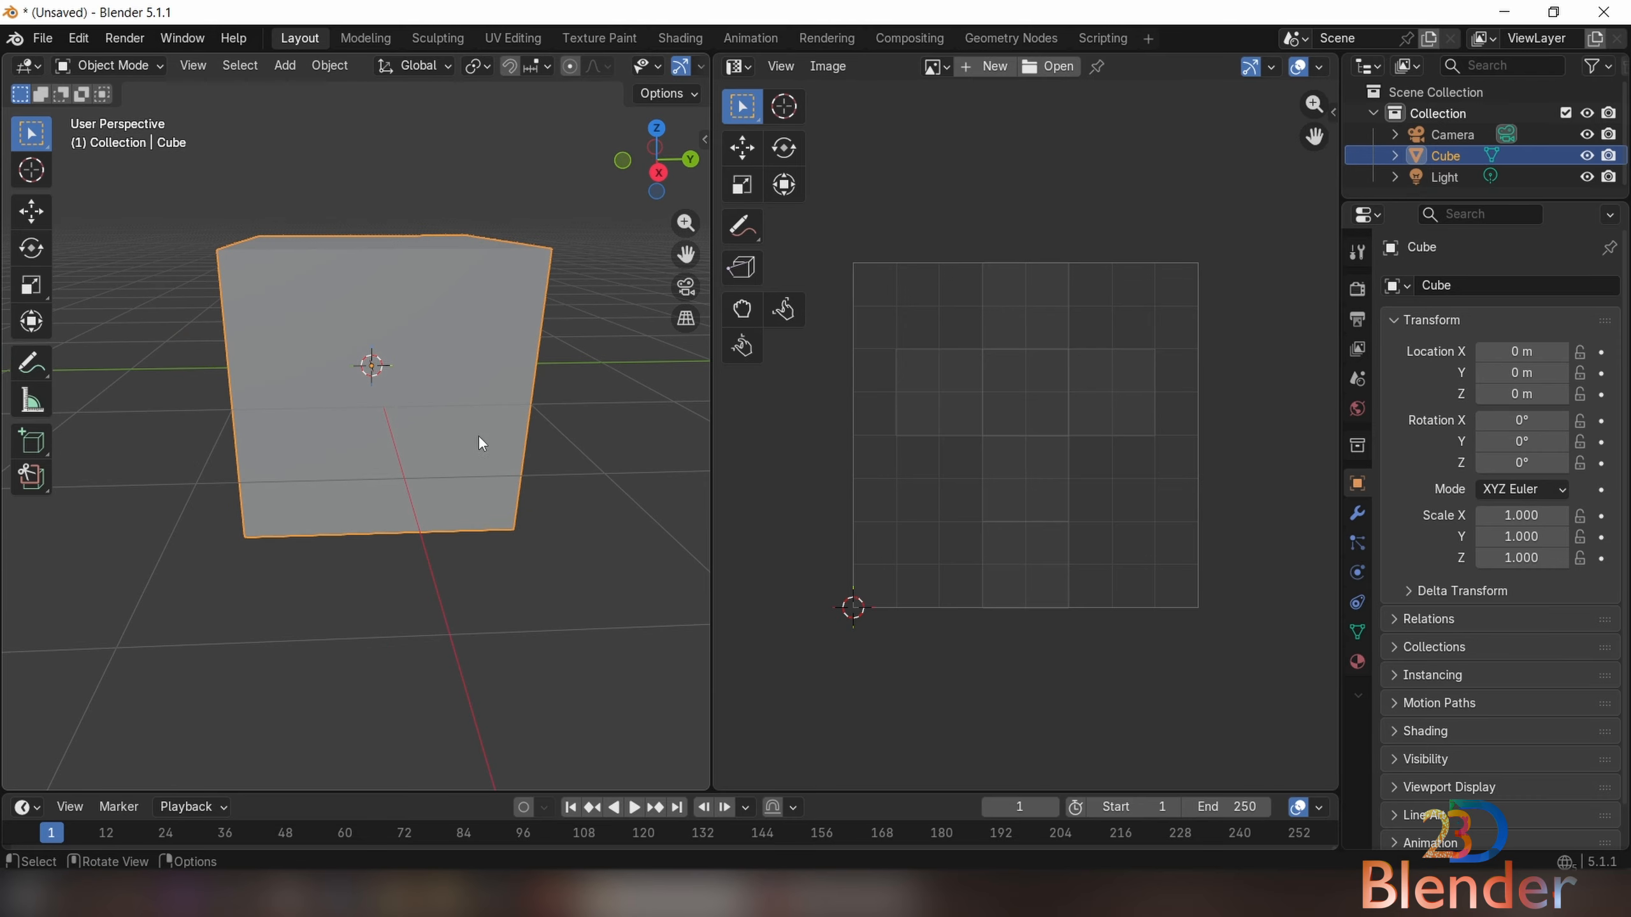
key("KP_1")
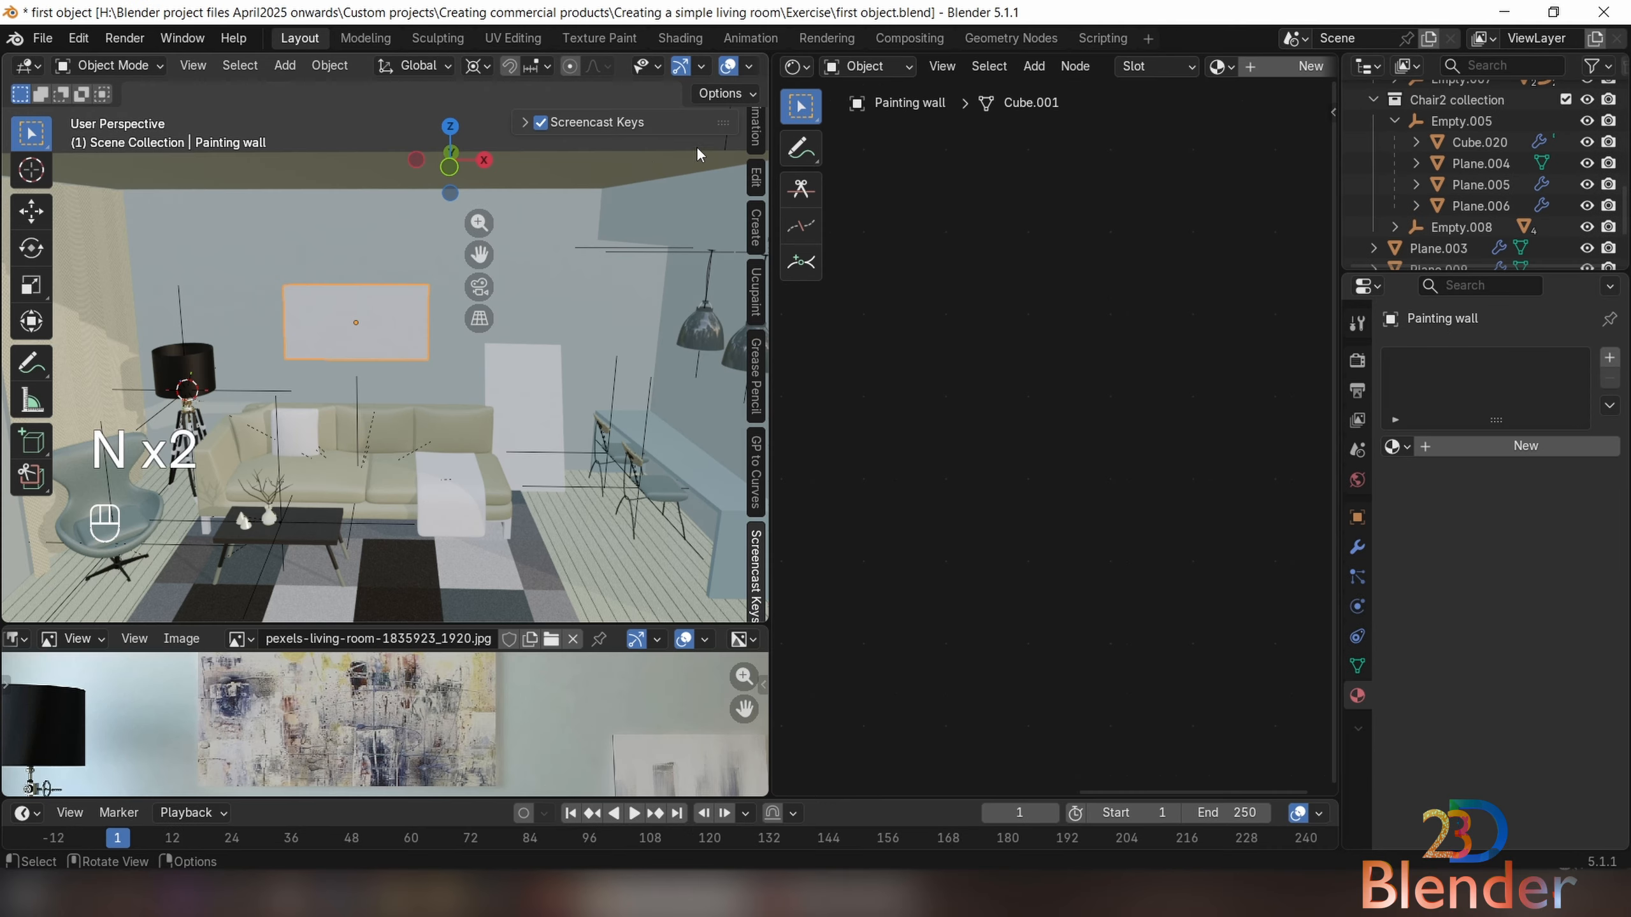
Hide the 3D viewport's sidebar and frame the Painting wall object in the front orthographic view
key("n")
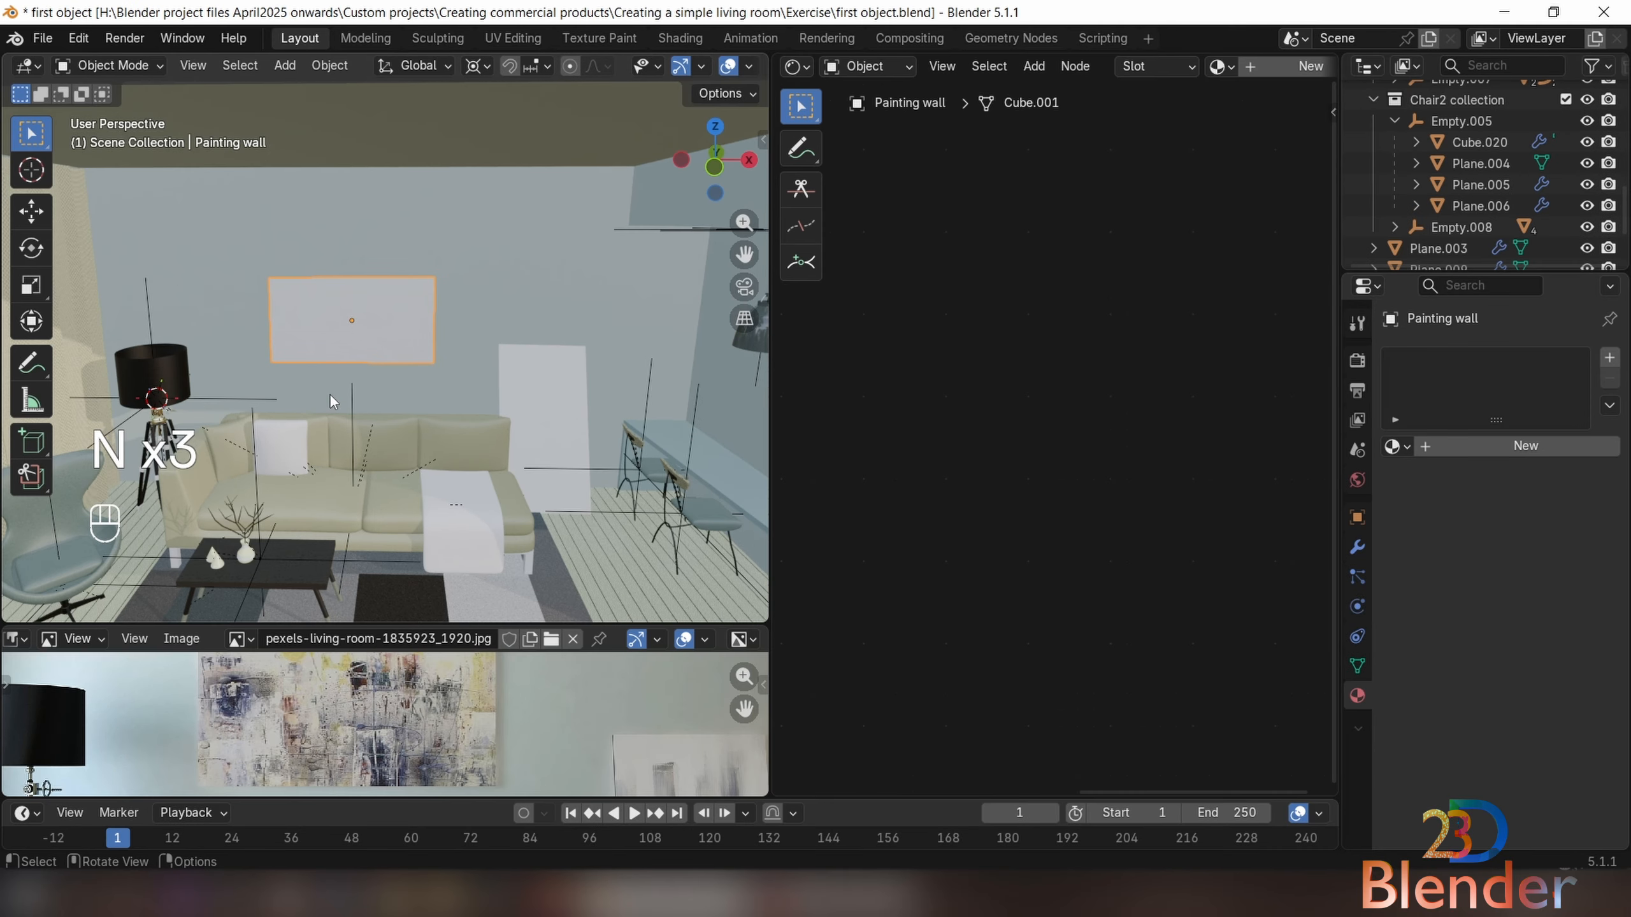
key("KP_1")
scroll(278, 489, "up", 2)
middle_click_drag(319, 481, 444, 405, "shift")
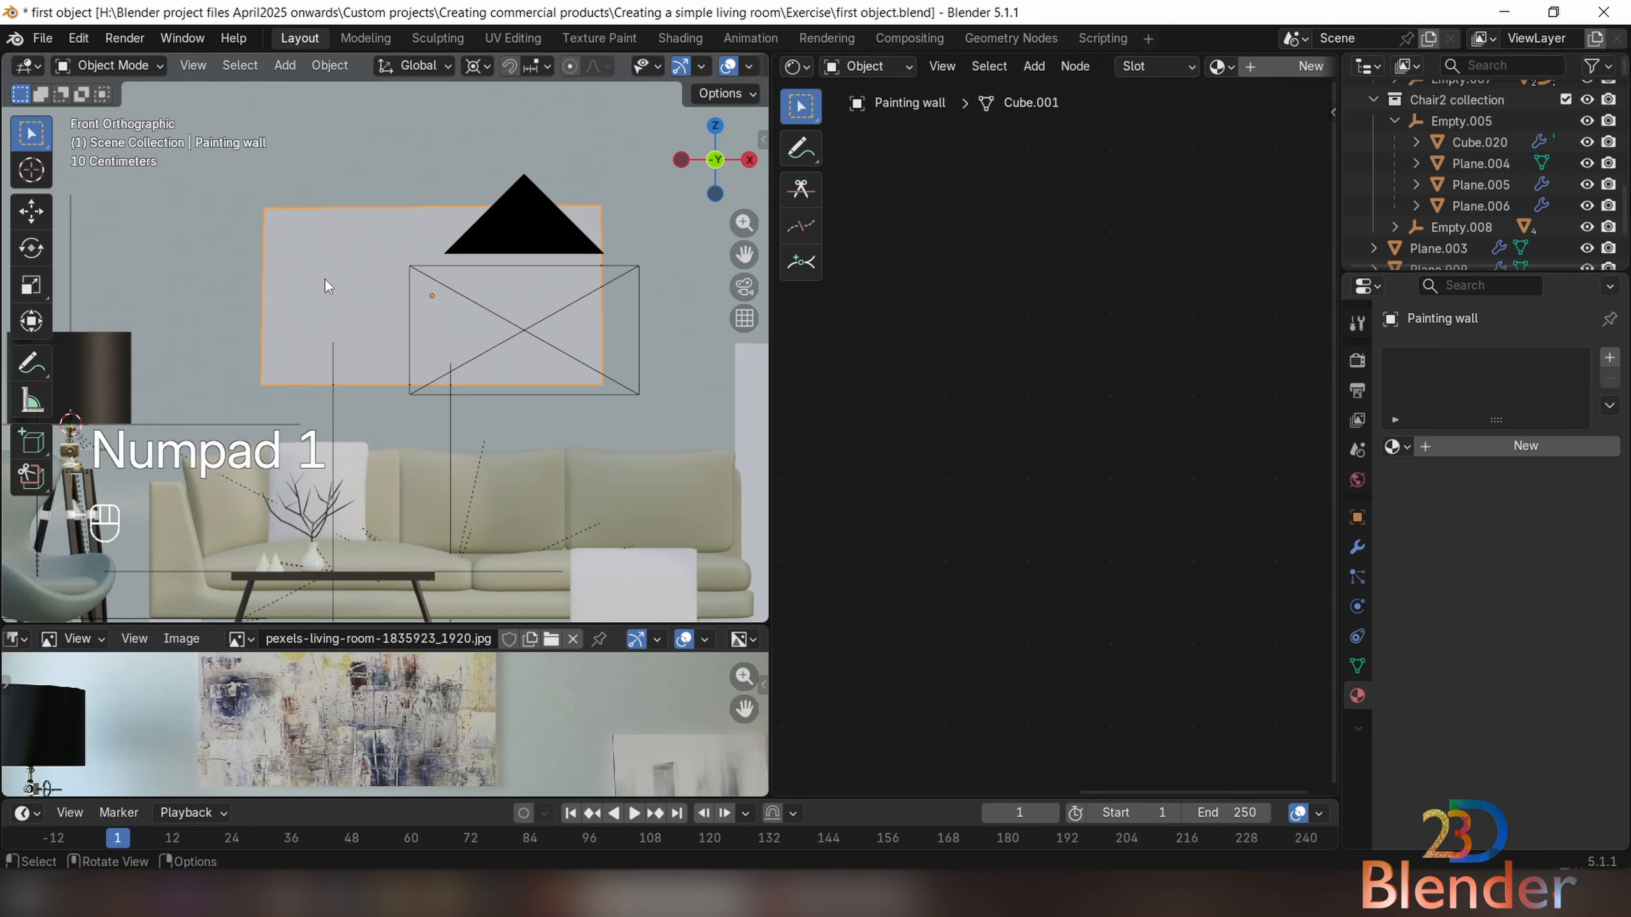
scroll(332, 287, "down", 2)
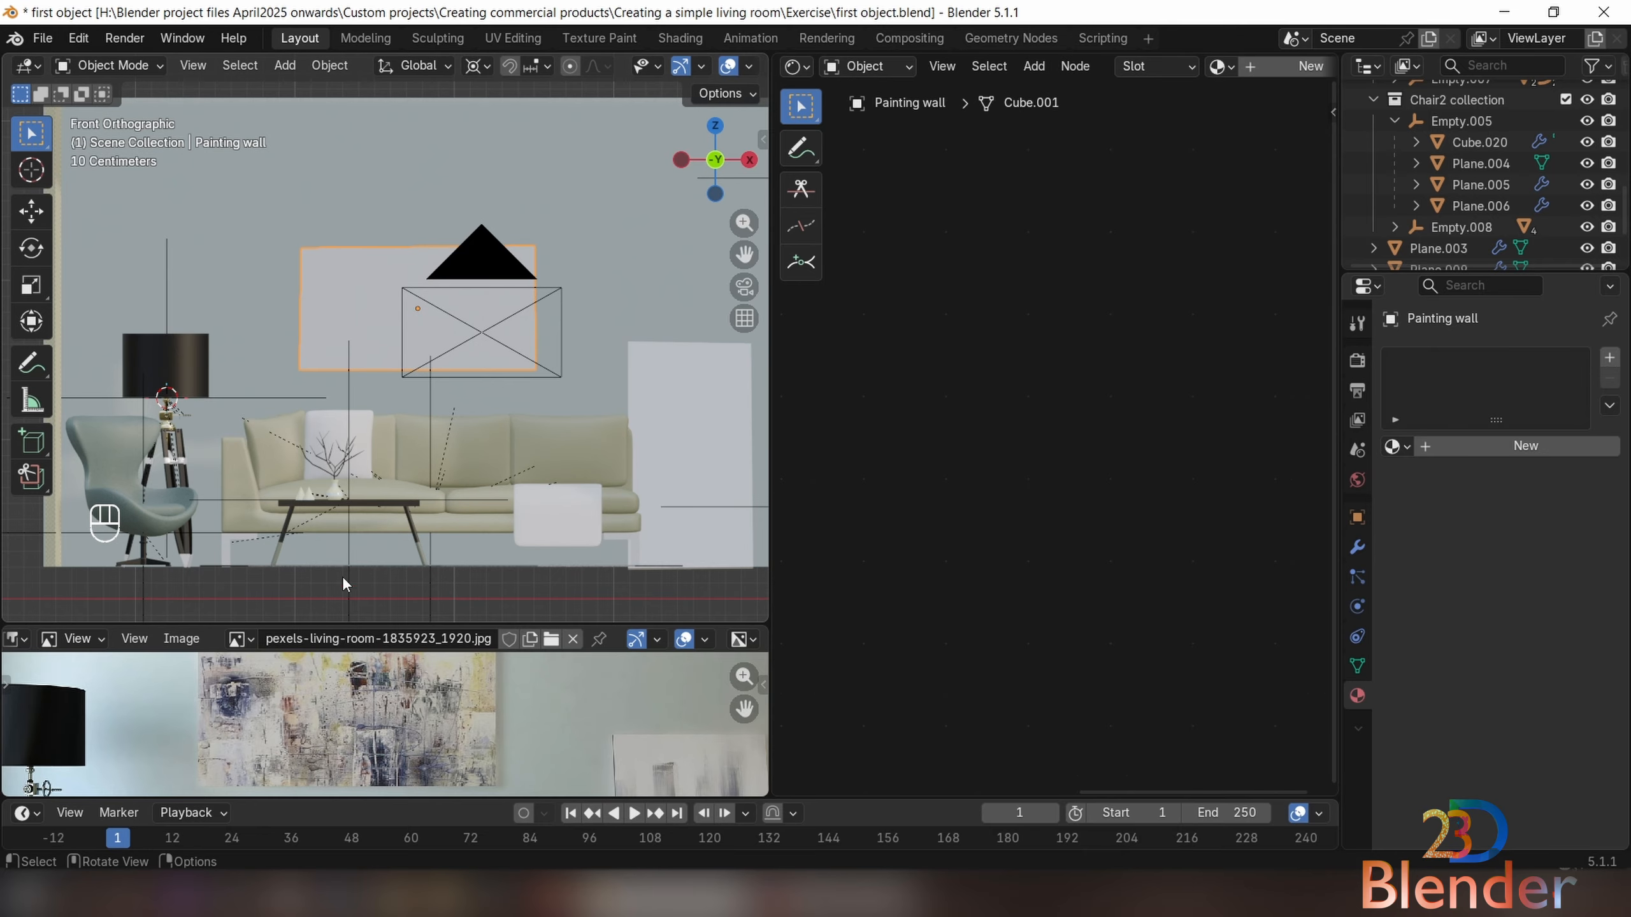
Enlarge the reference image area below the 3D viewport and change it to a UV Editor
left_click_drag(372, 627, 372, 403)
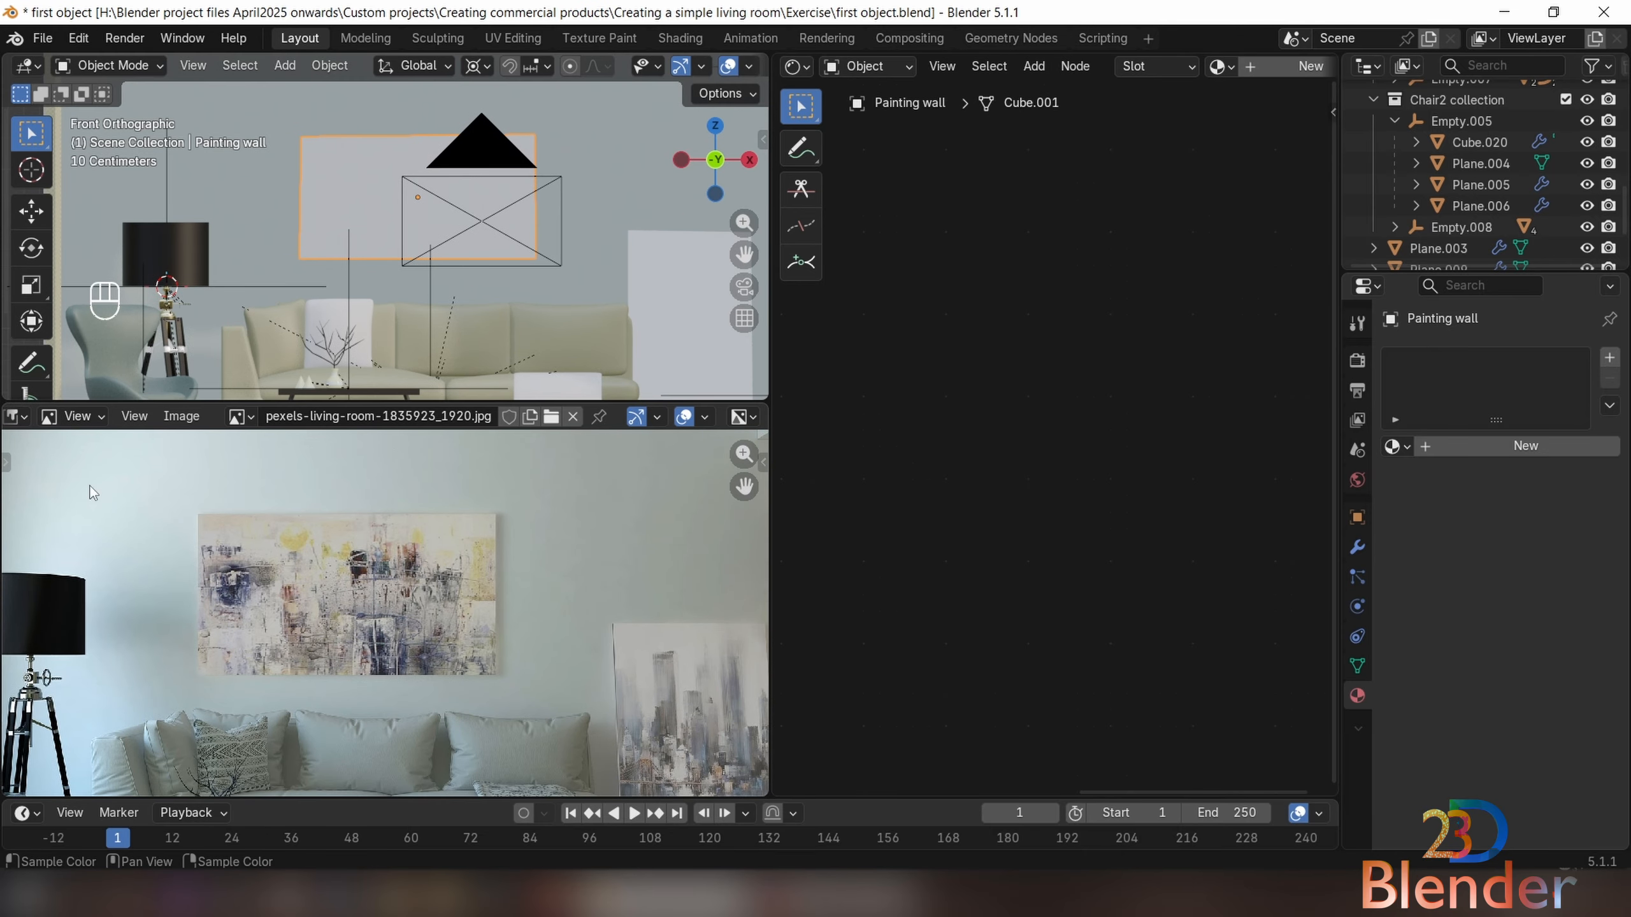
scroll(115, 507, "down", 3)
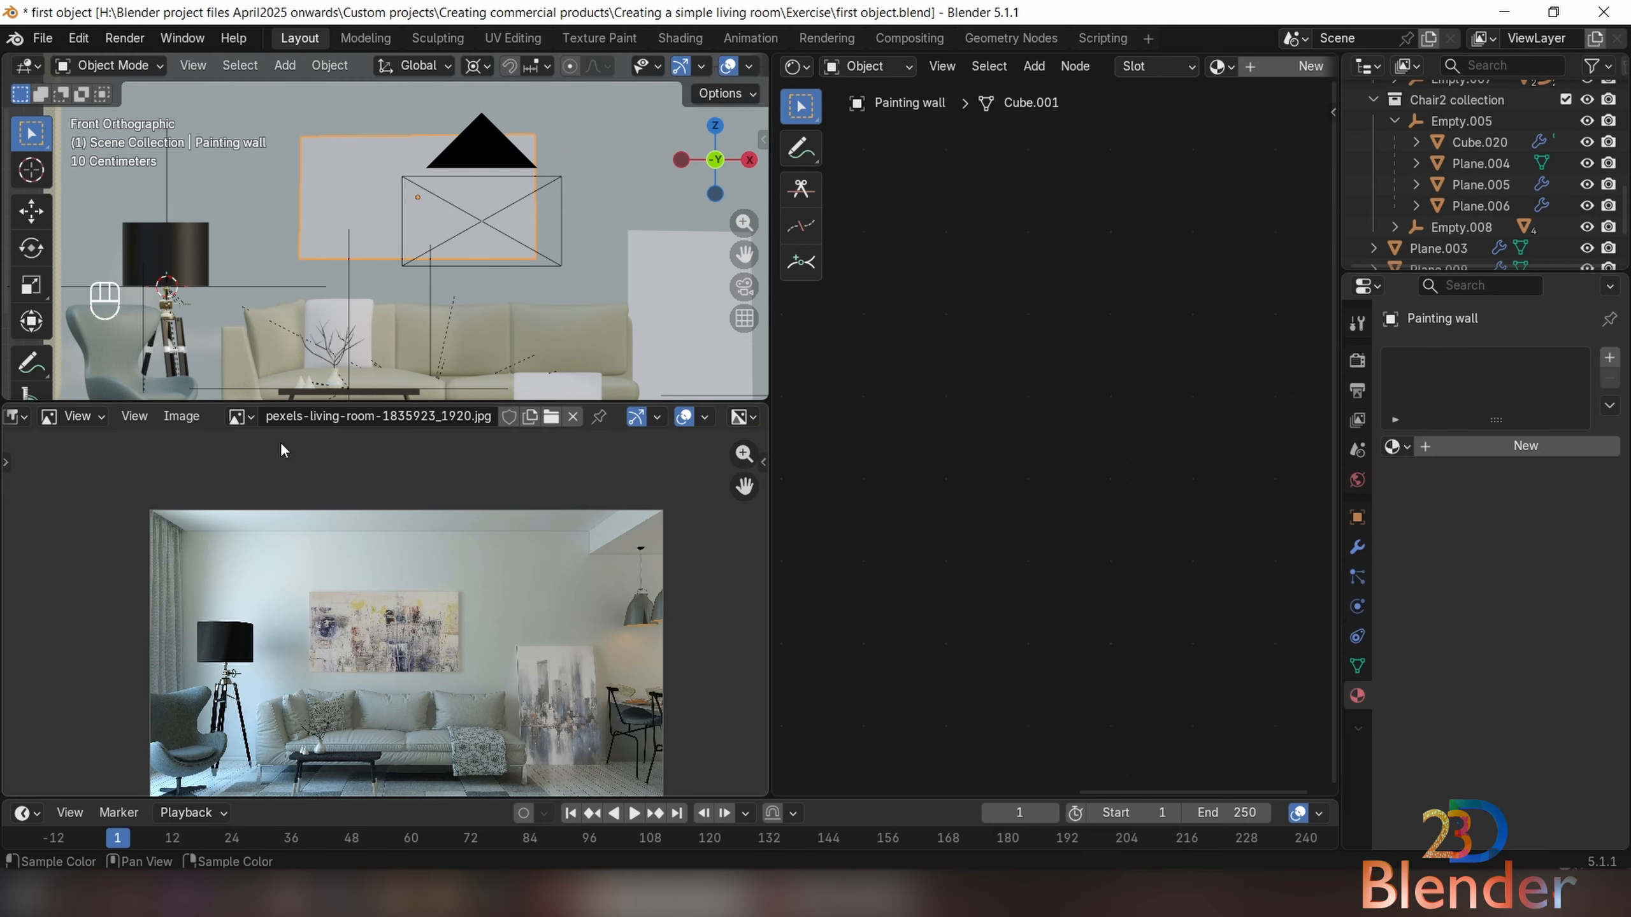
left_click(14, 416)
left_click(69, 518)
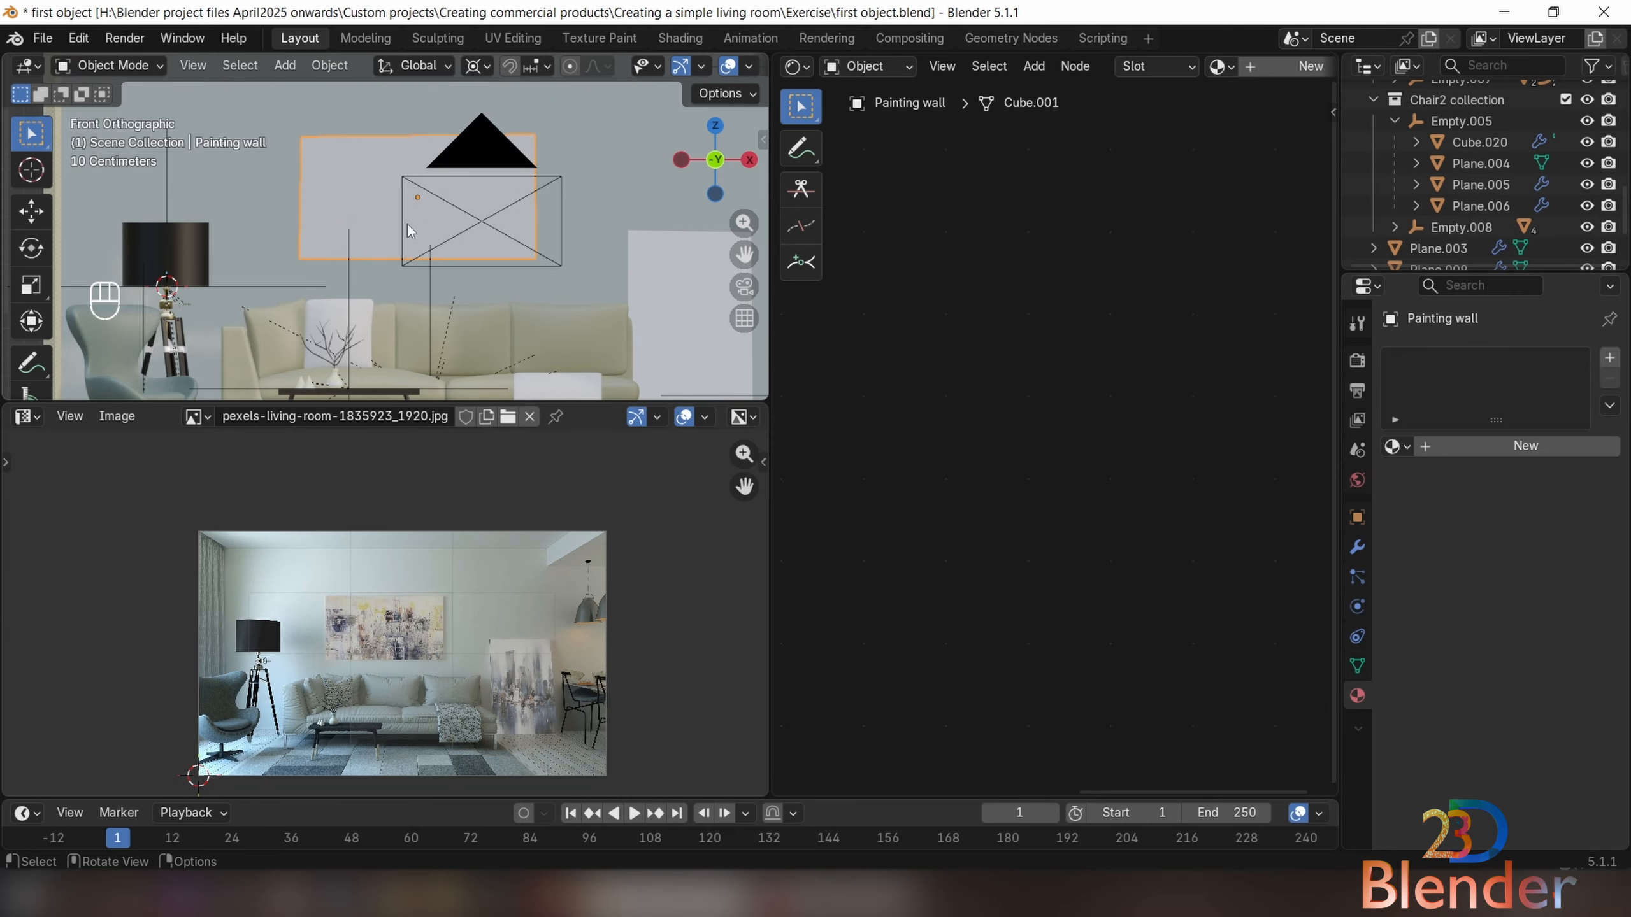
Put the Painting wall object in Edit Mode and select all its faces to display their UV layout
key("Tab")
key("a")
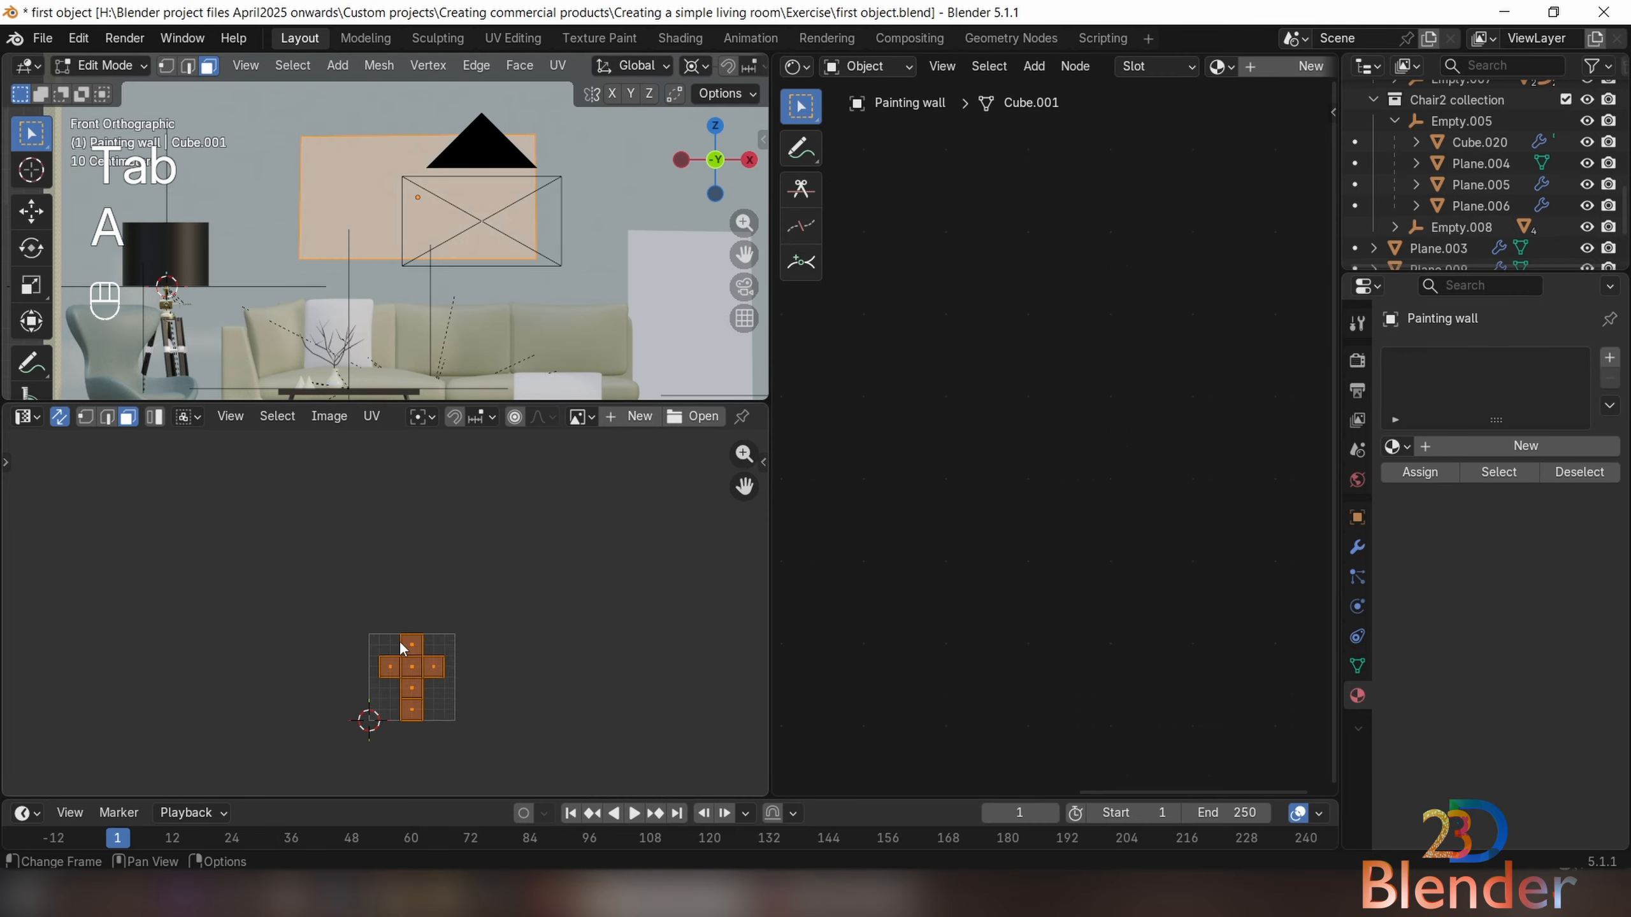
scroll(395, 620, "up", 2)
middle_click_drag(441, 720, 388, 610, "shift")
scroll(388, 611, "up", 3)
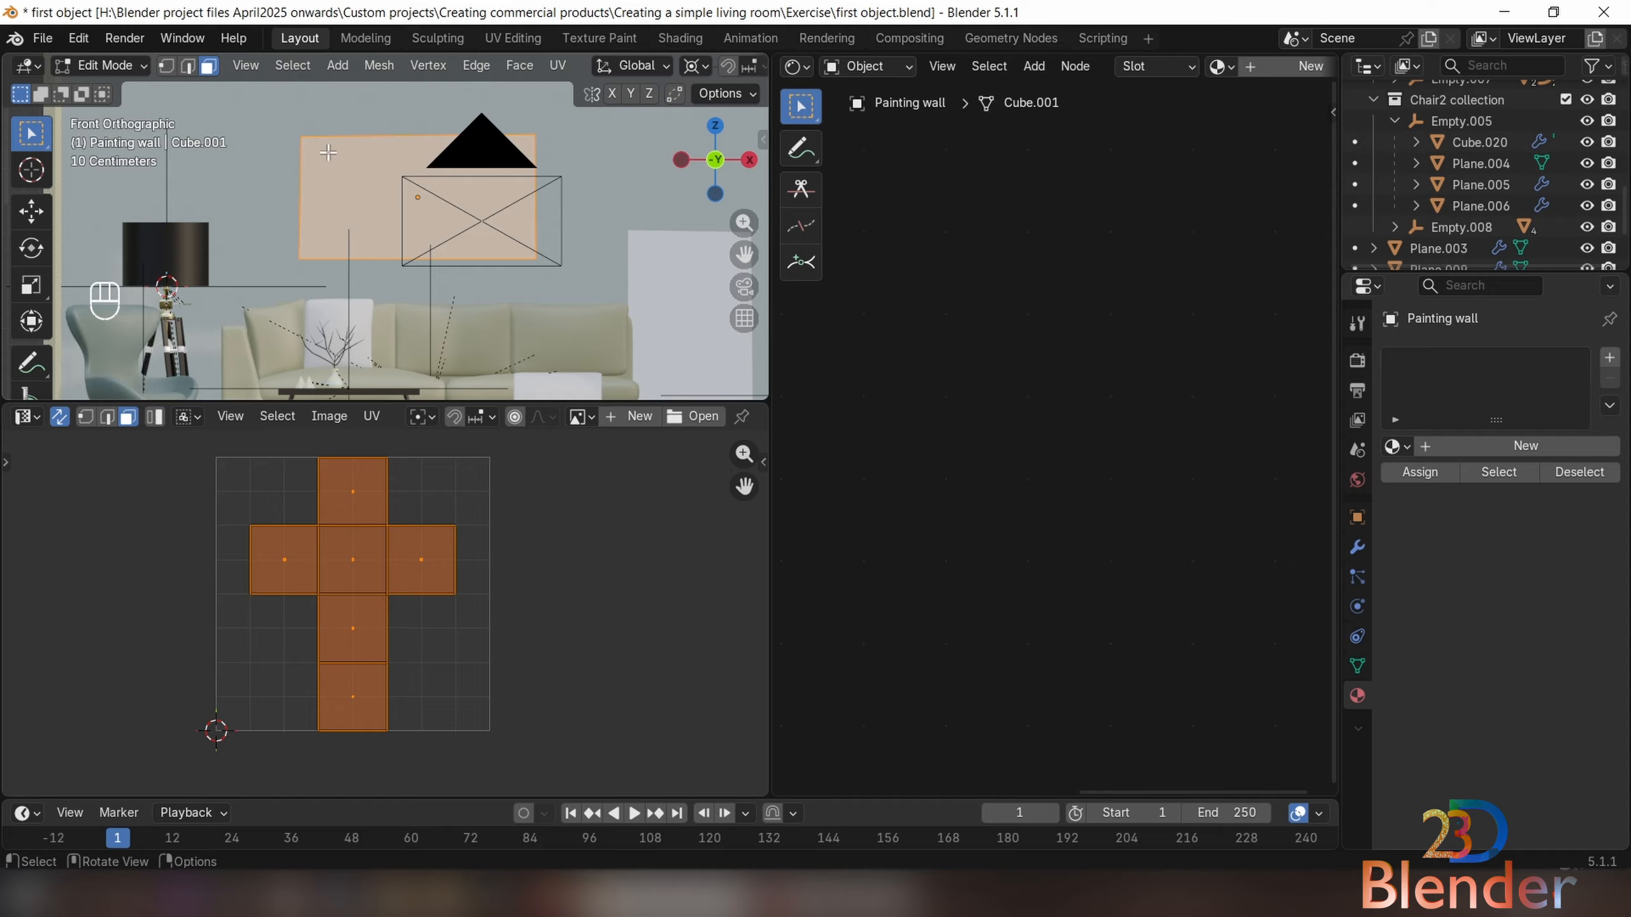
key("u")
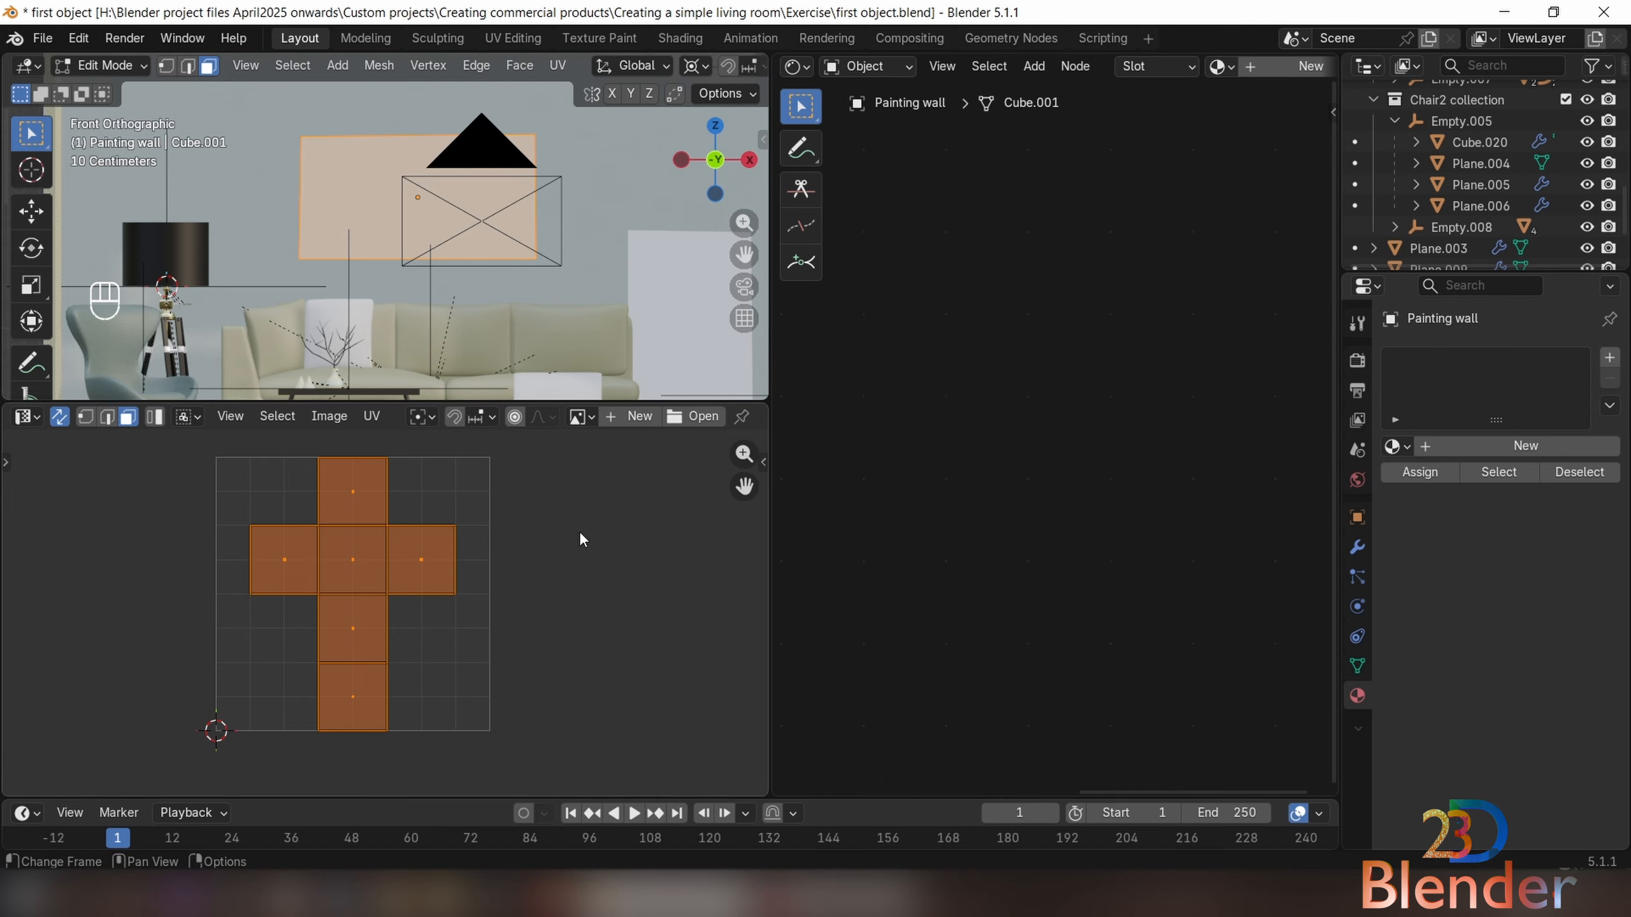
Select the Painting wall's front face and unwrap it with Project from View
left_click(359, 208)
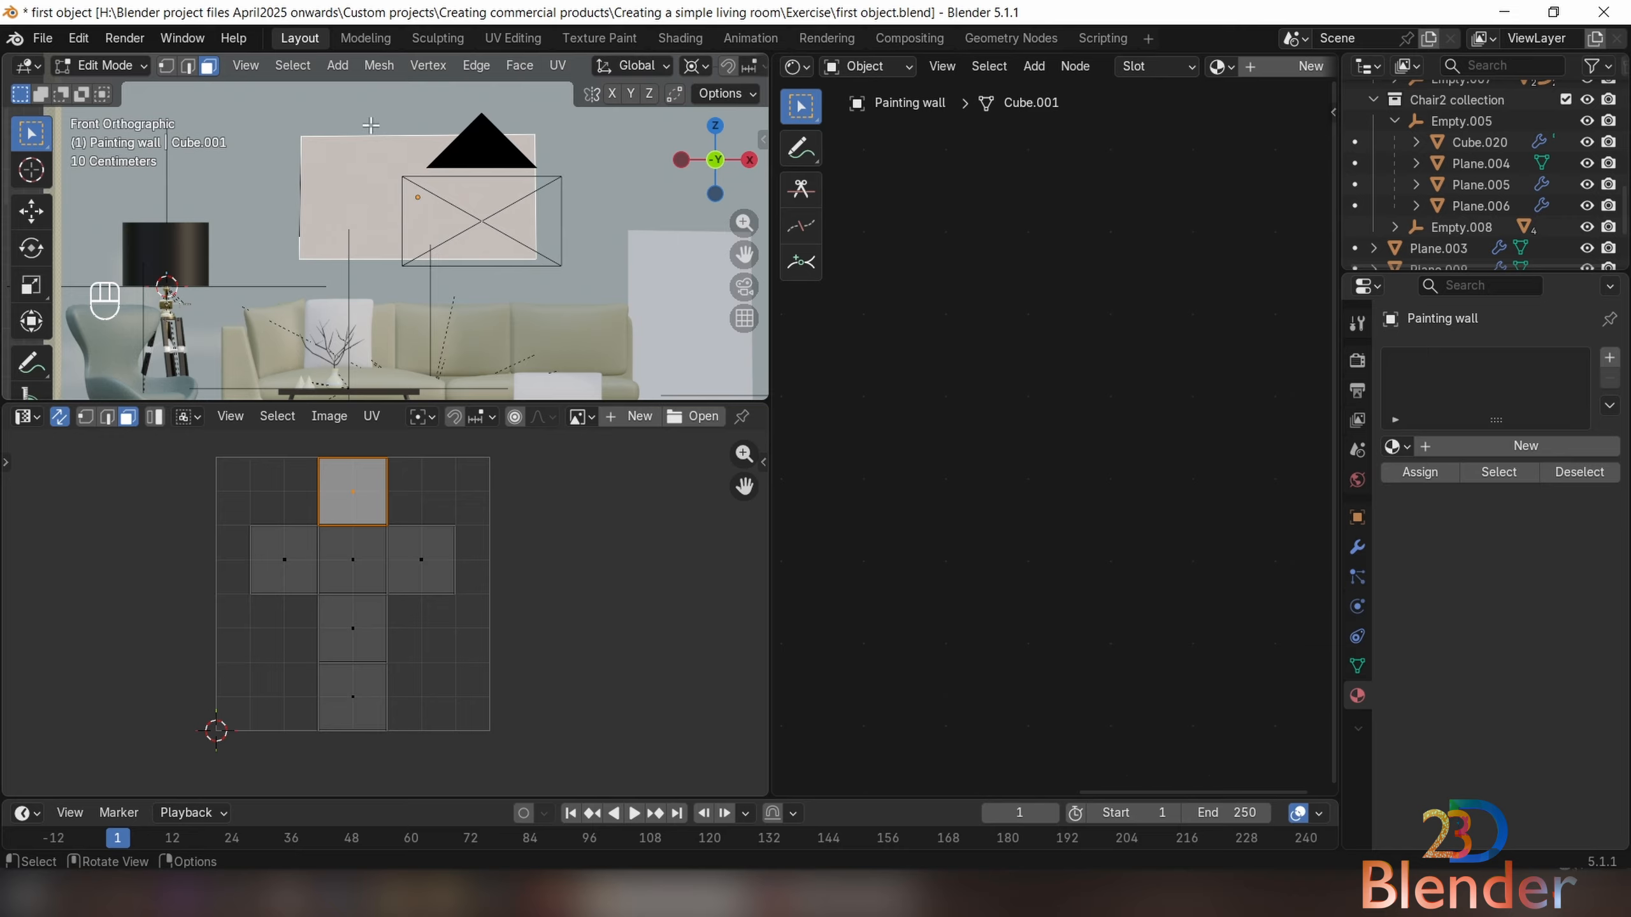
left_click(556, 66)
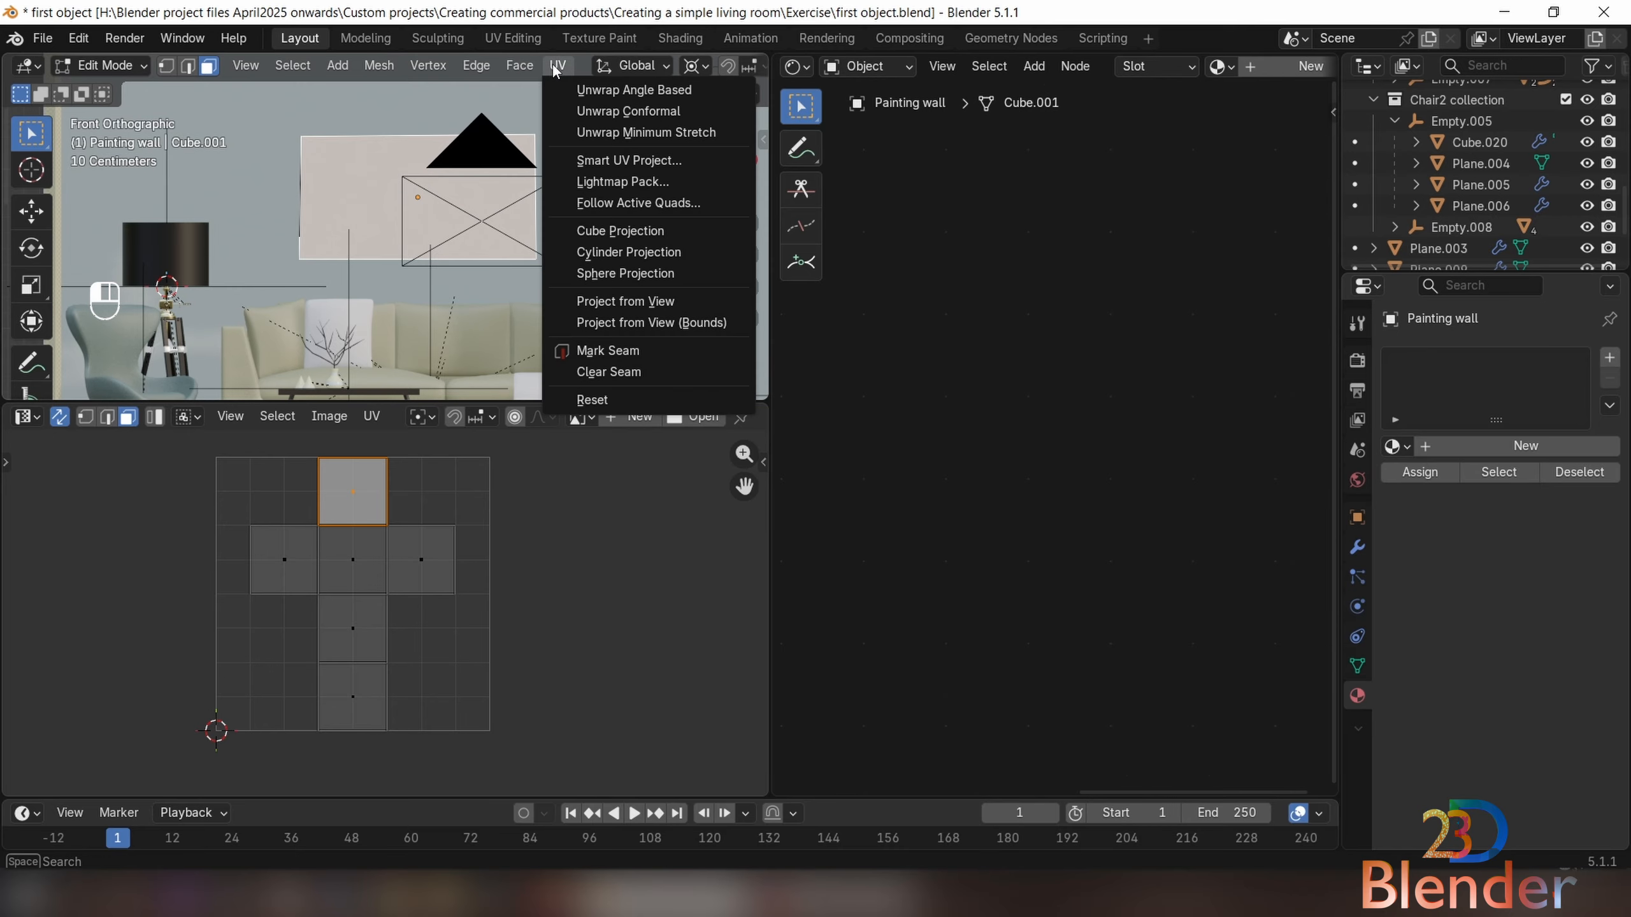
left_click(642, 300)
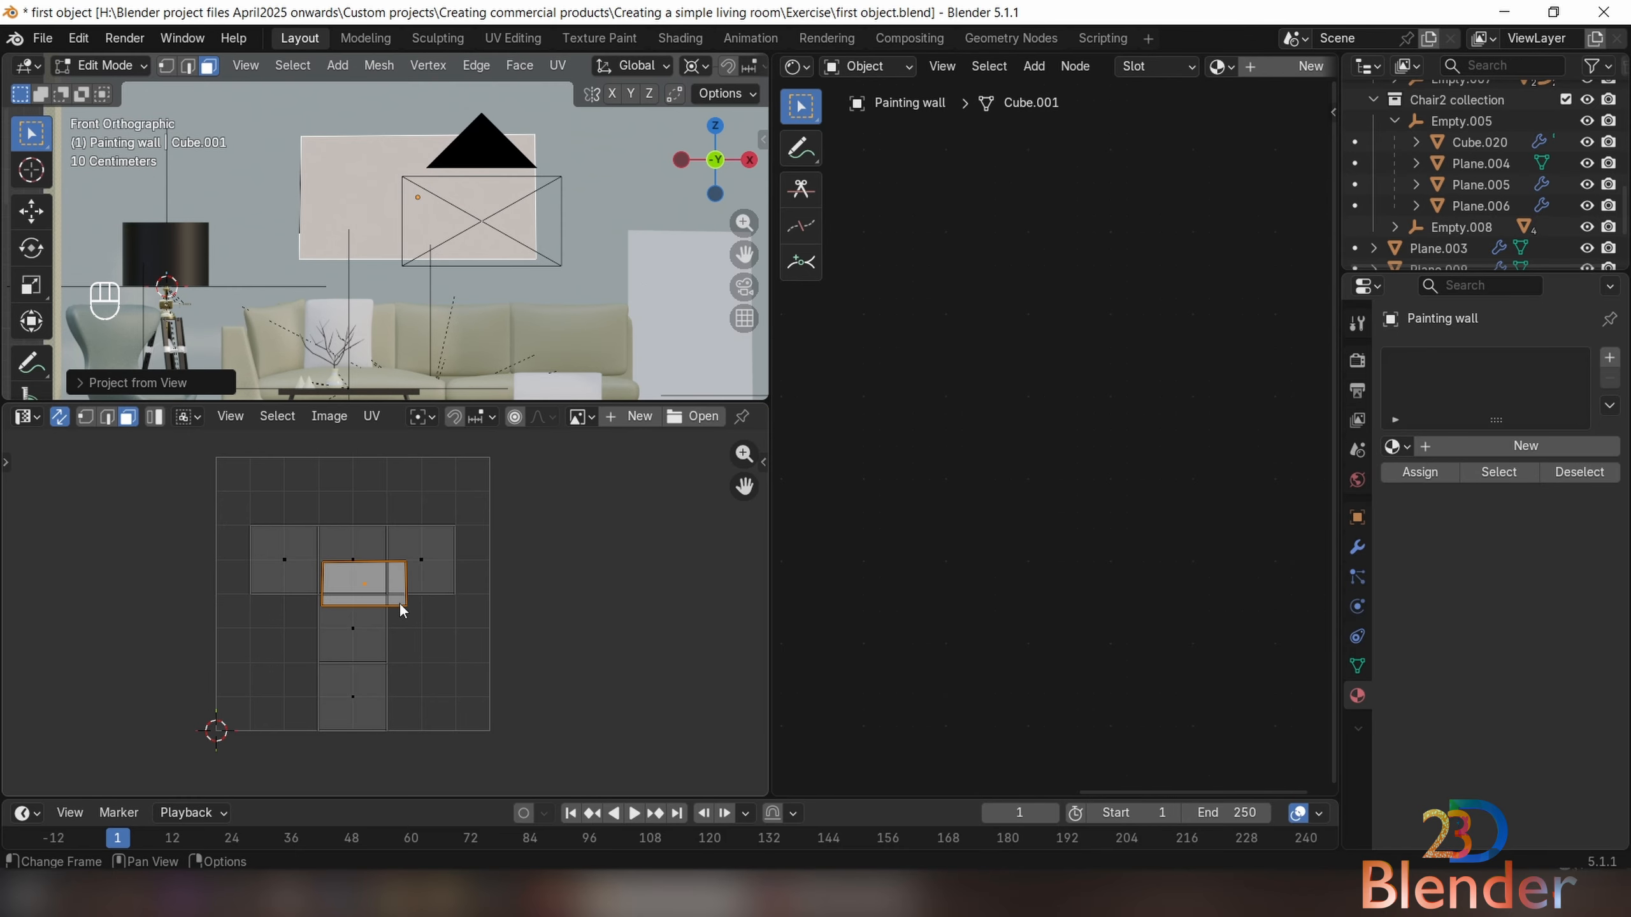
Move the front face's UV island above the cross-shaped layout of the other faces
scroll(408, 611, "up", 2)
key("g")
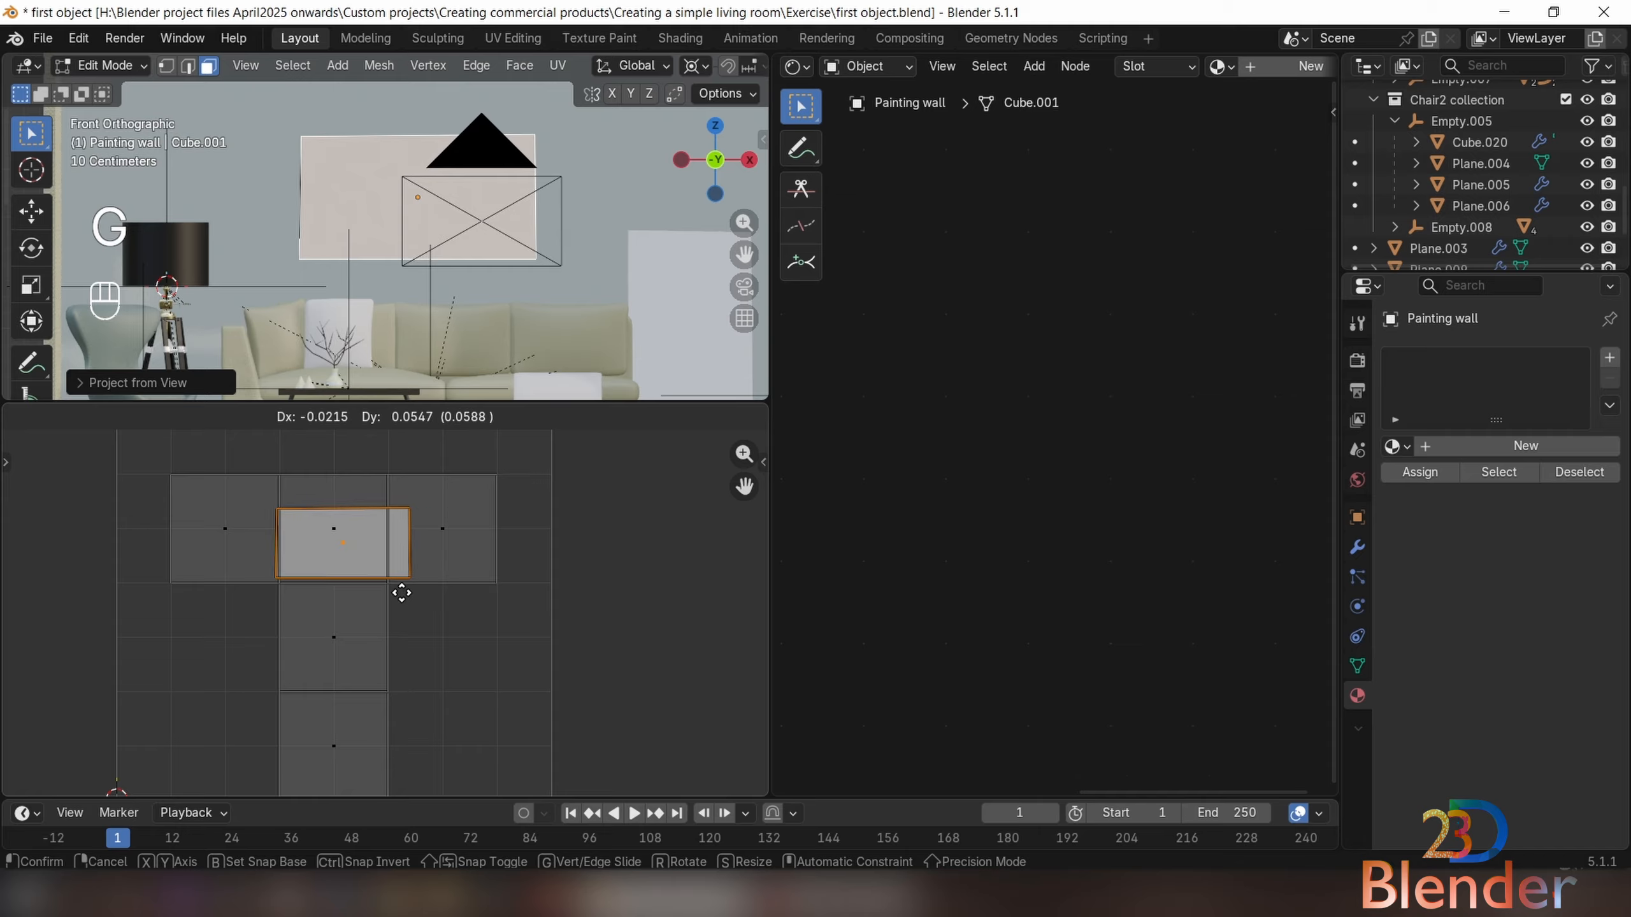
left_click(404, 467)
scroll(393, 511, "down", 3)
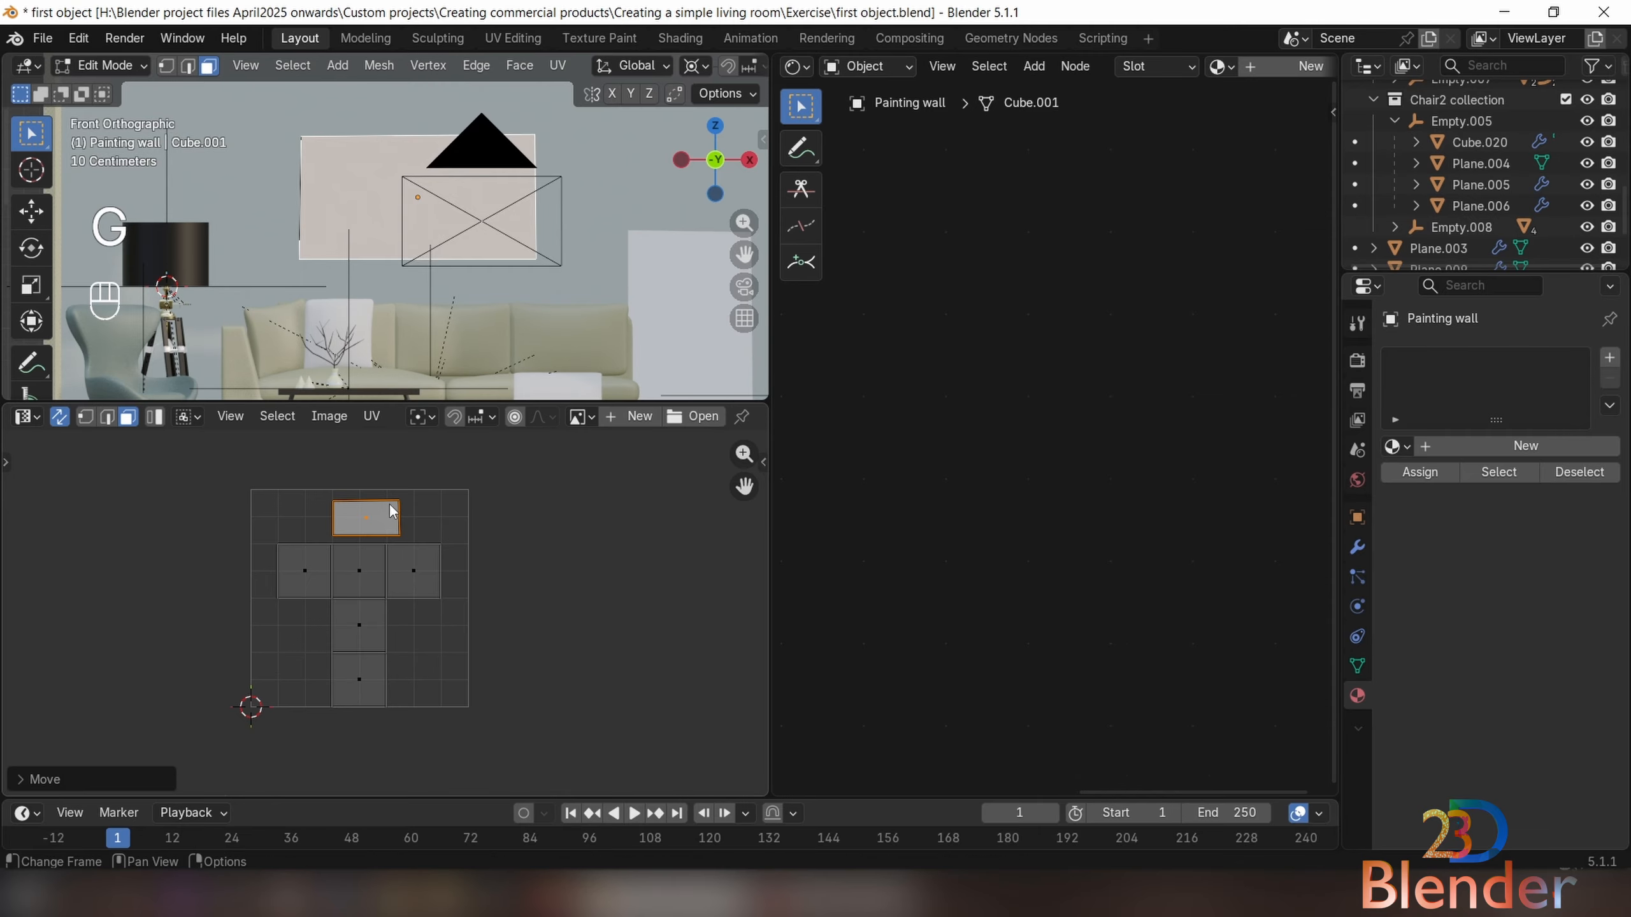
middle_click_drag(390, 506, 390, 516)
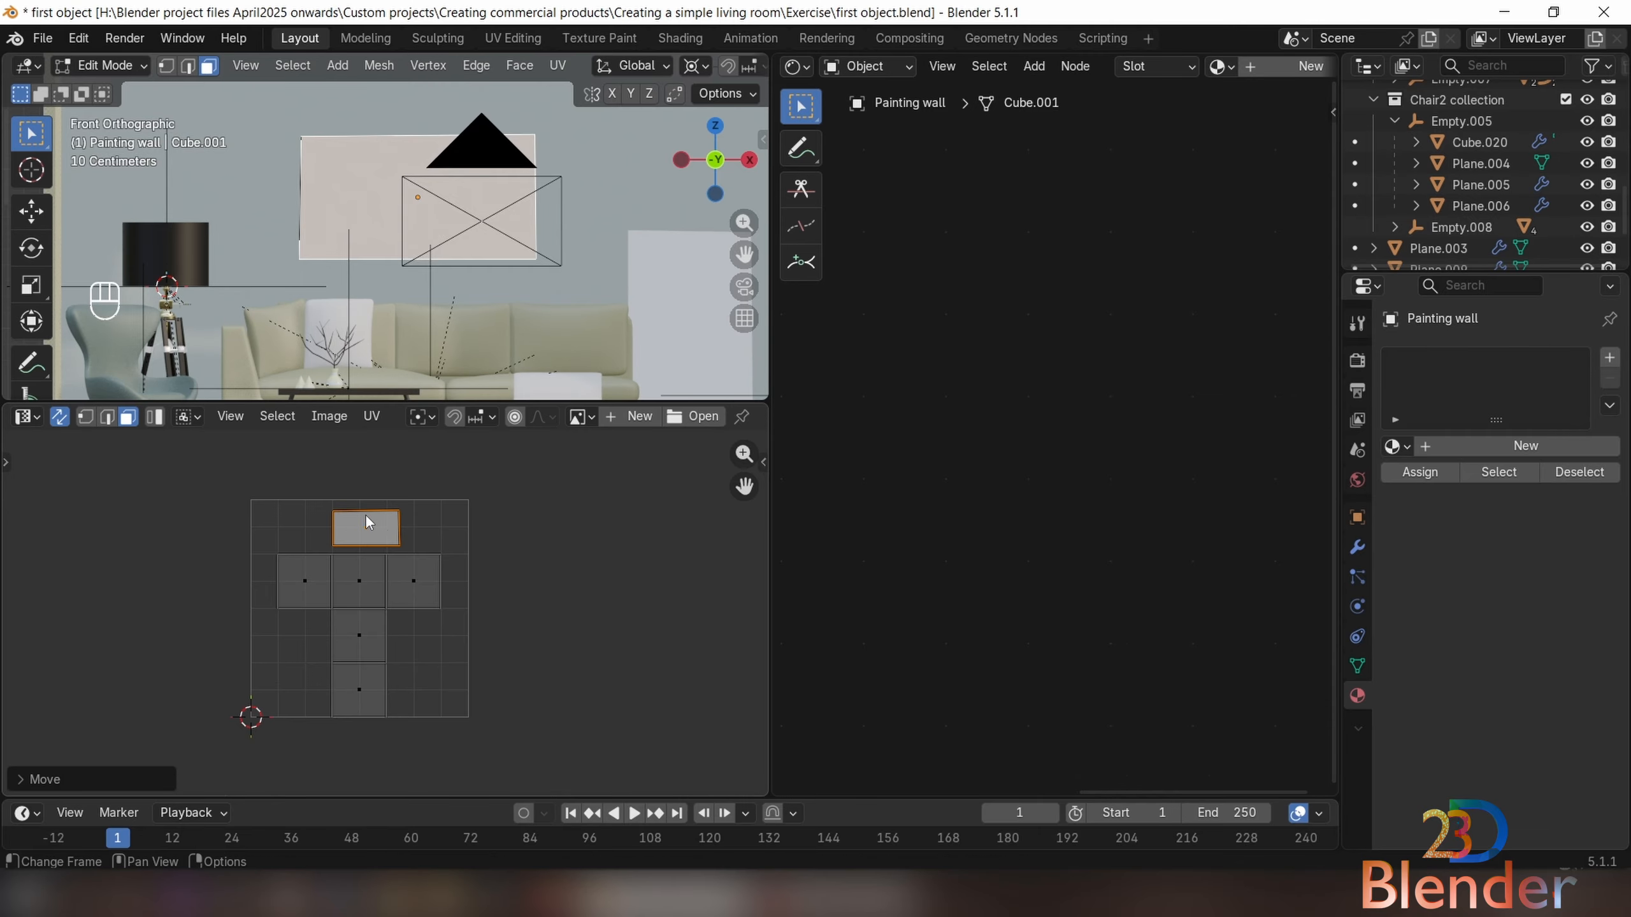
Create a new material on the Painting wall and name it portrail
left_click(1271, 64)
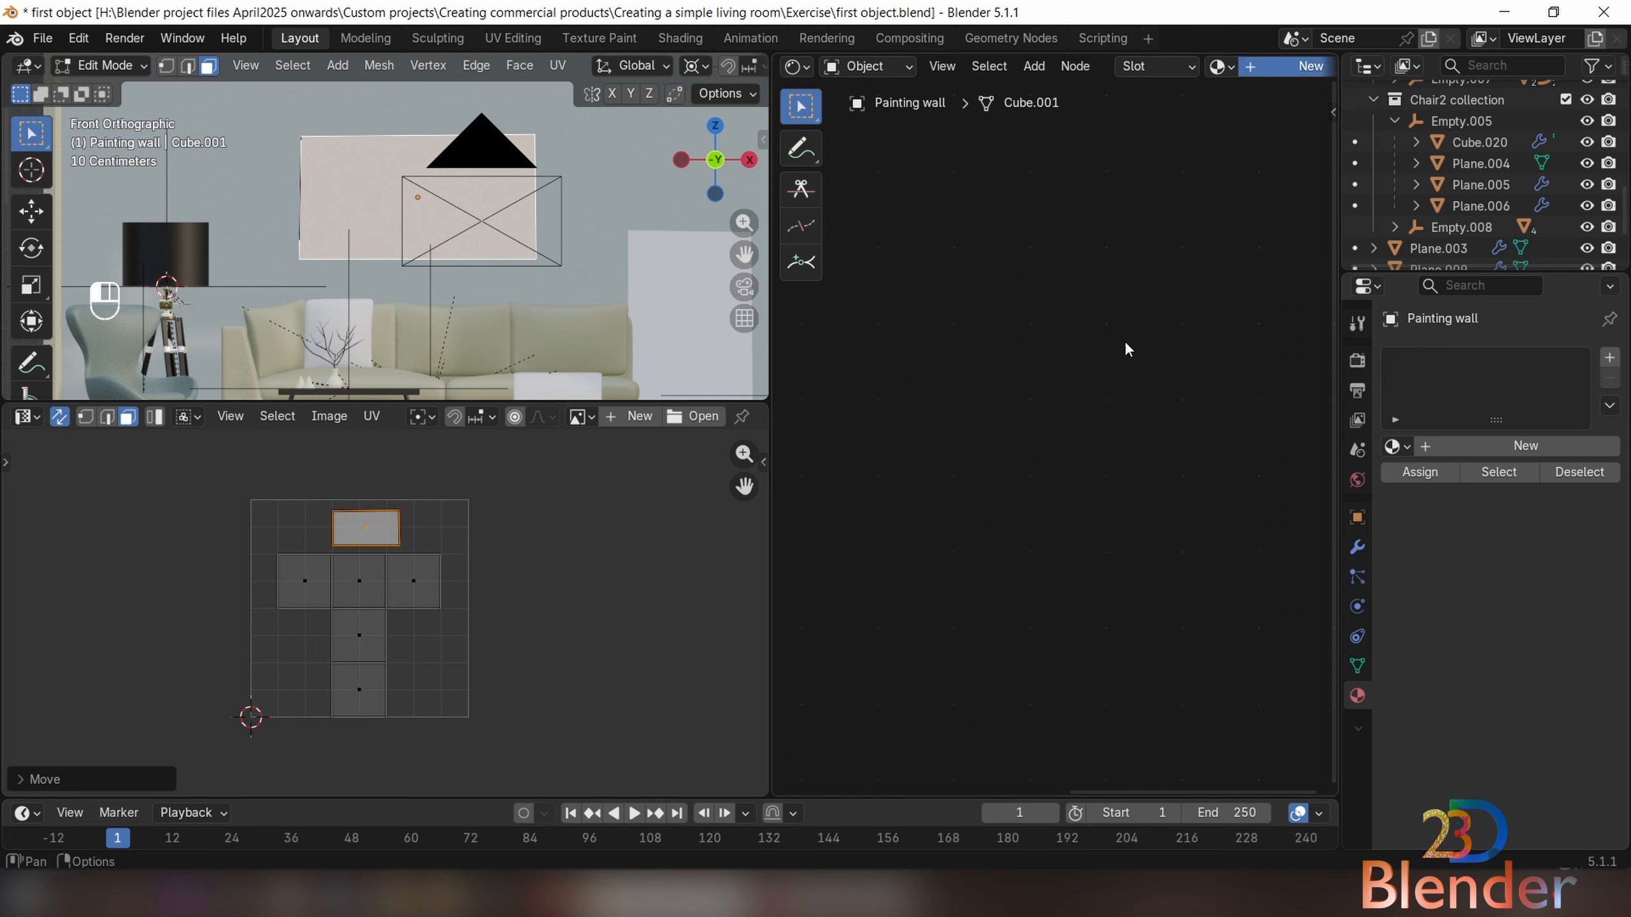
double_click(1494, 444)
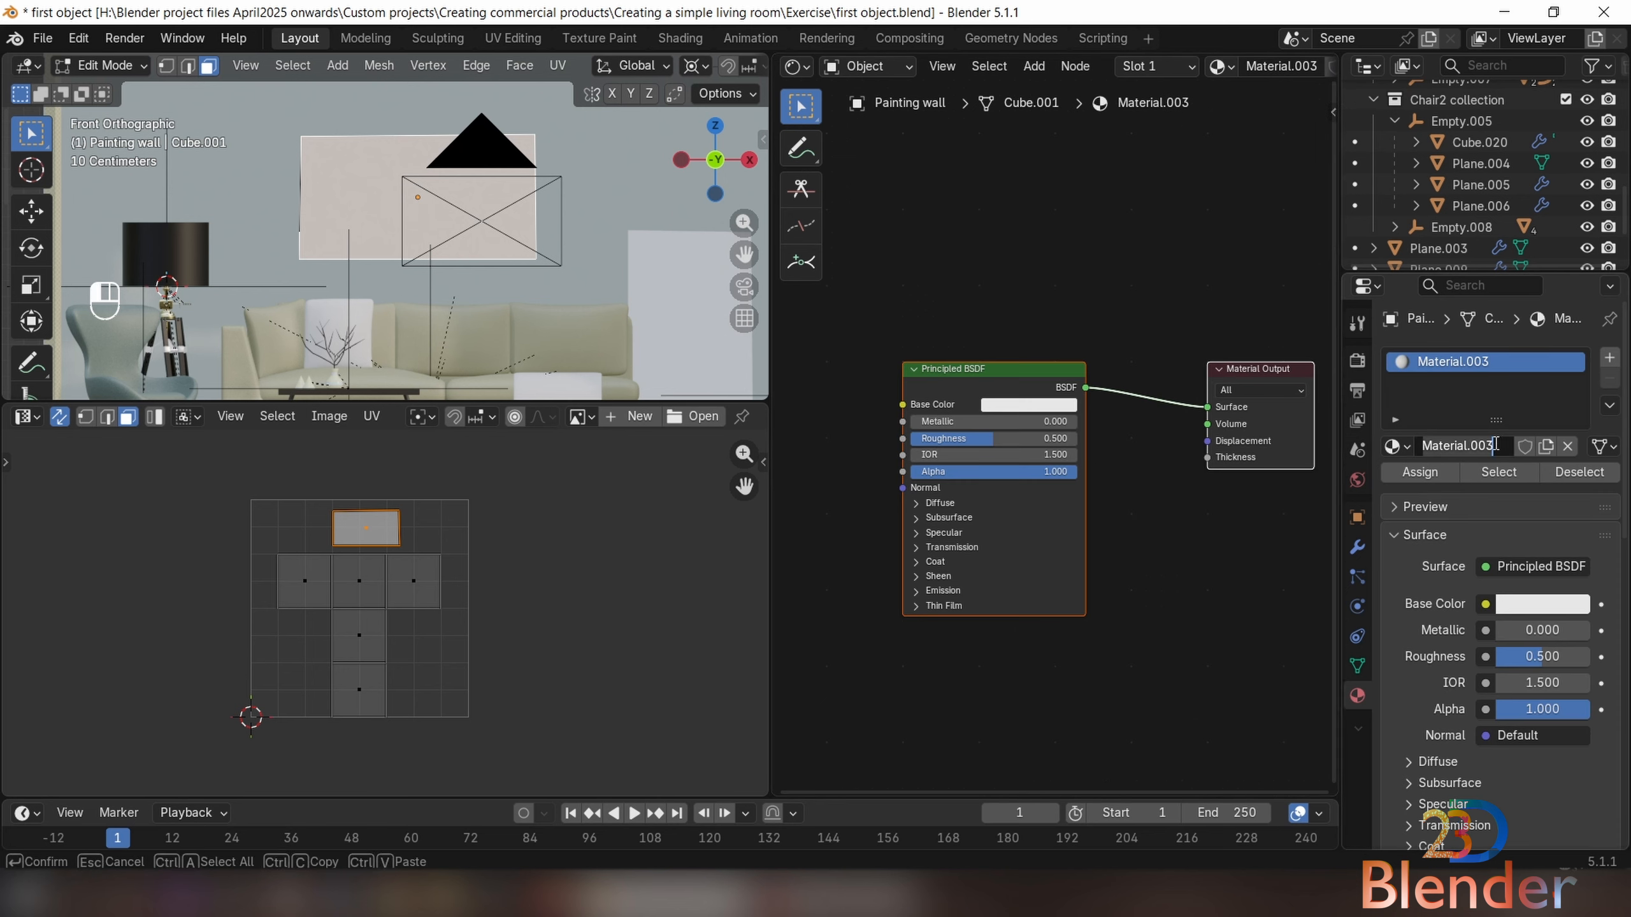
key("shift+Home")
type("portrail")
key("Return")
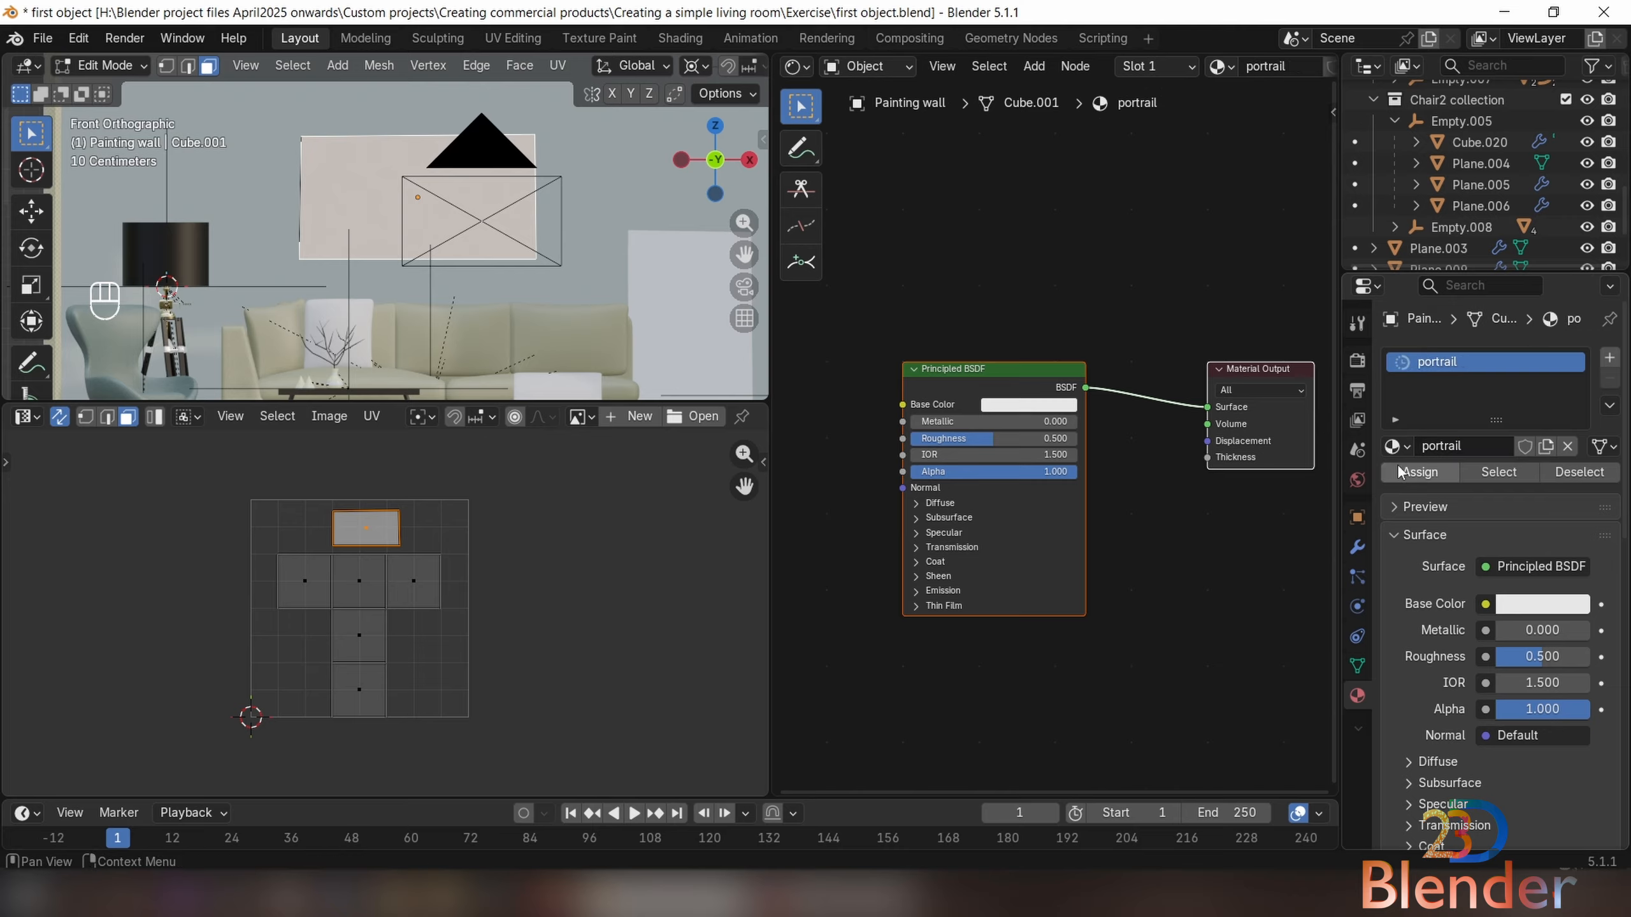
Compare the large abstract painting in the reference photo with the modelled painting in the front view
middle_click_drag(1004, 439, 1223, 432)
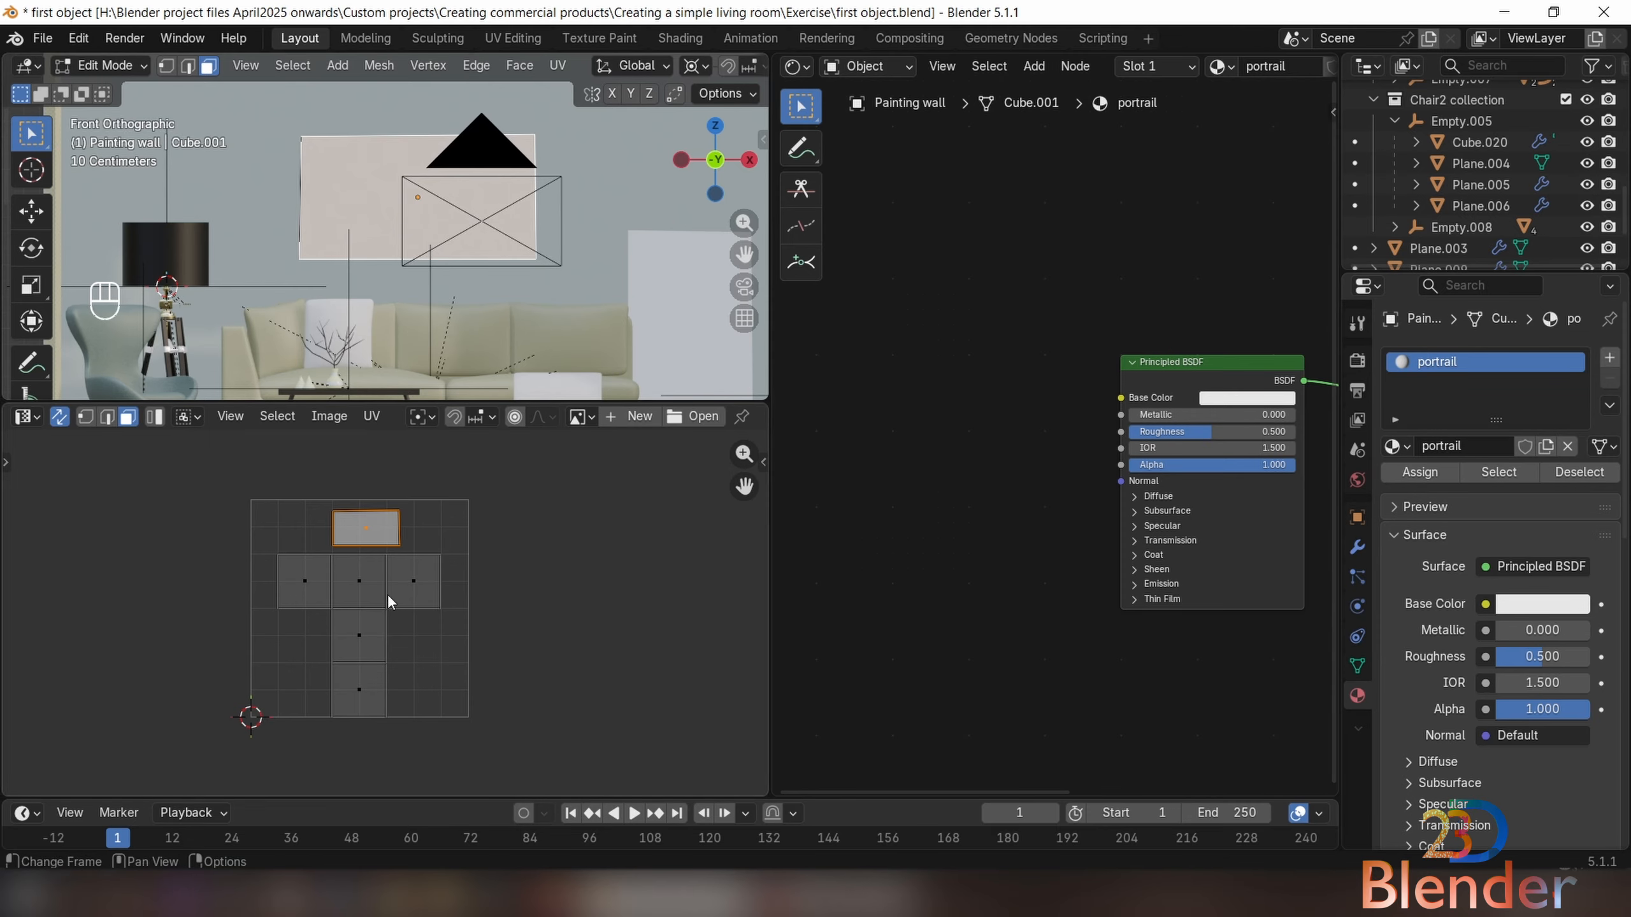
scroll(567, 342, "down", 8)
scroll(360, 317, "up", 4)
middle_click_drag(169, 249, 308, 260, "shift")
scroll(201, 255, "up", 8)
mouse_move(308, 260)
middle_mouse_down("shift")
mouse_move(266, 268)
mouse_move(390, 280)
middle_mouse_up("shift")
scroll(267, 268, "down", 2)
key("KP_1")
scroll(259, 247, "up", 3)
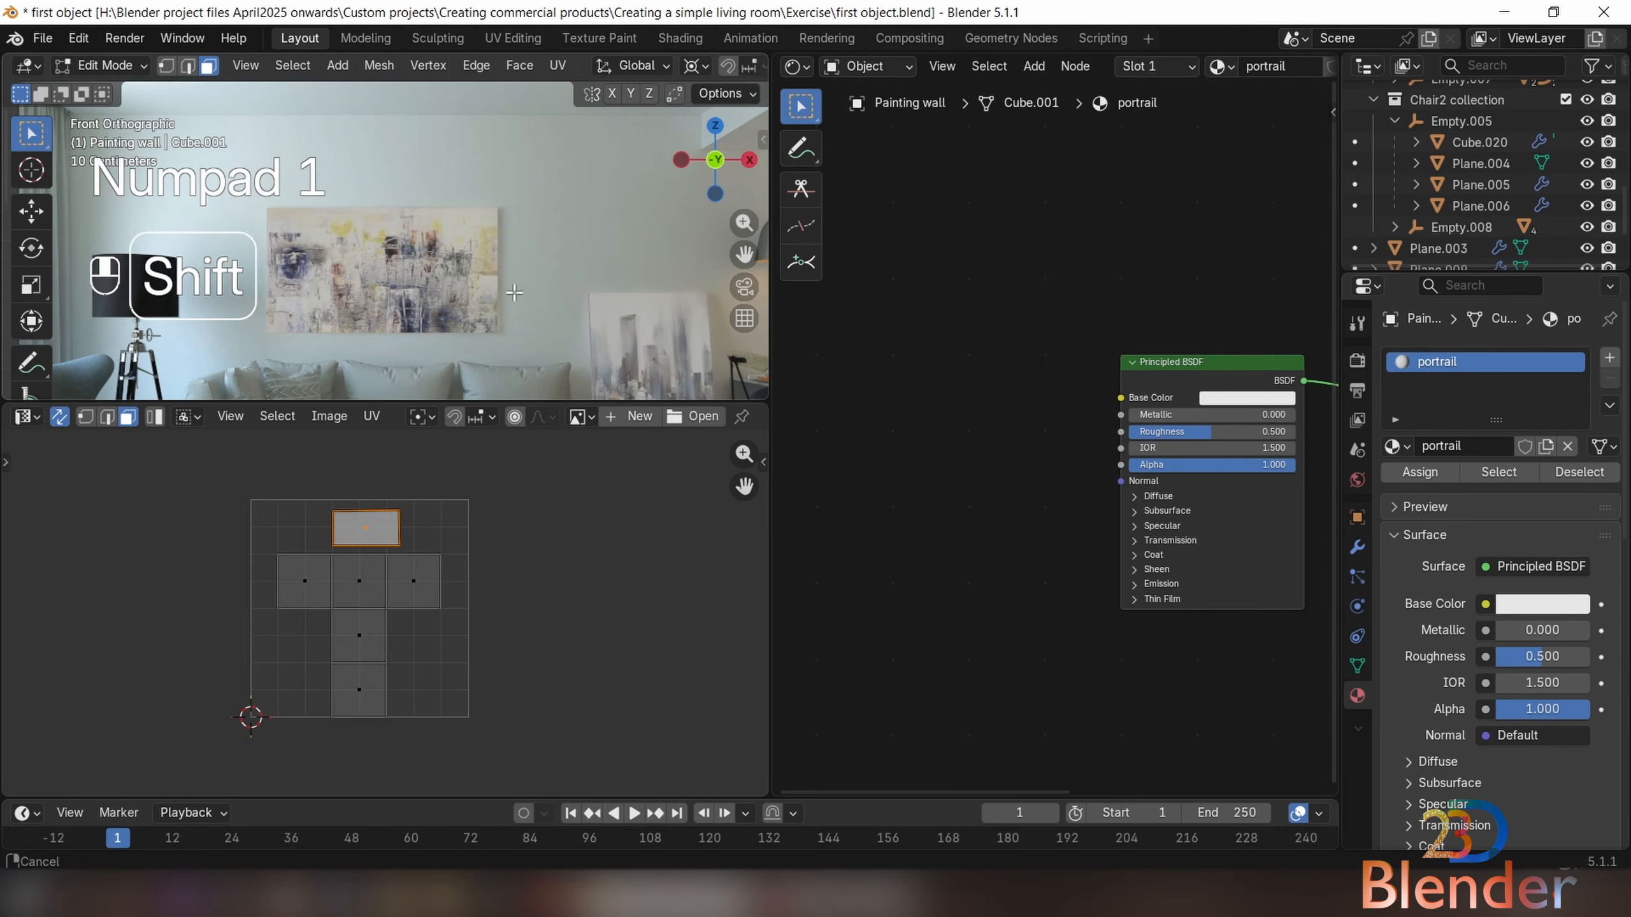
scroll(499, 304, "down", 3)
middle_click_drag(500, 304, 154, 286, "shift")
scroll(154, 287, "up", 2)
Add an Image Texture node with its Color output linked to the Principled BSDF's Base Color
left_click_drag(1121, 398, 1008, 396)
left_click_drag(1121, 398, 1036, 368)
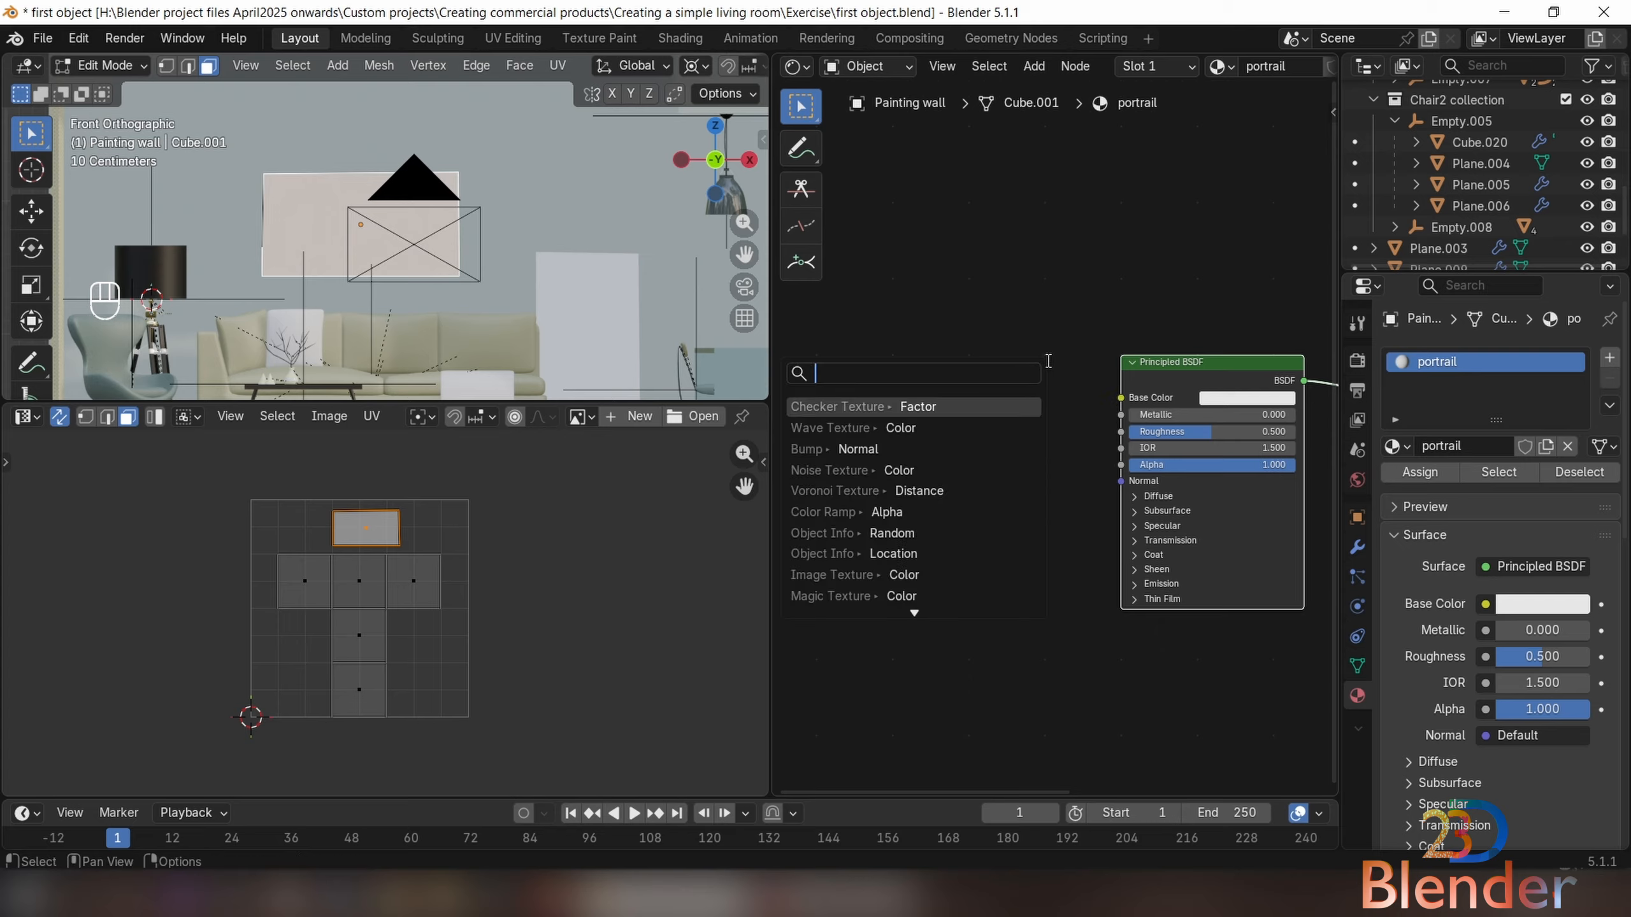
type("image")
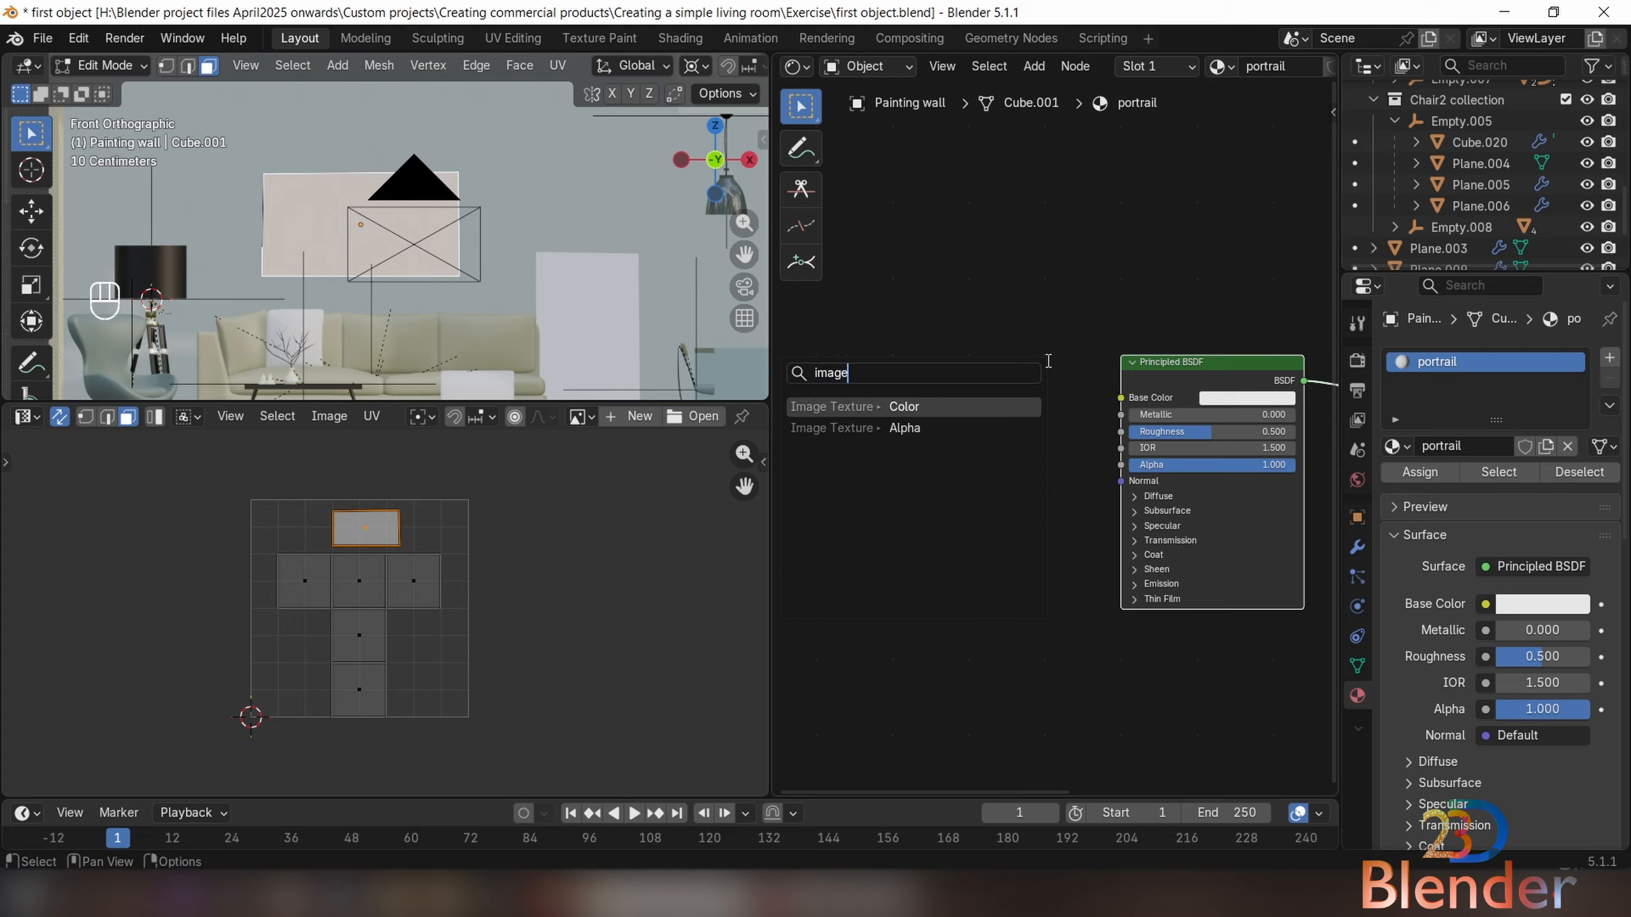
key("Return")
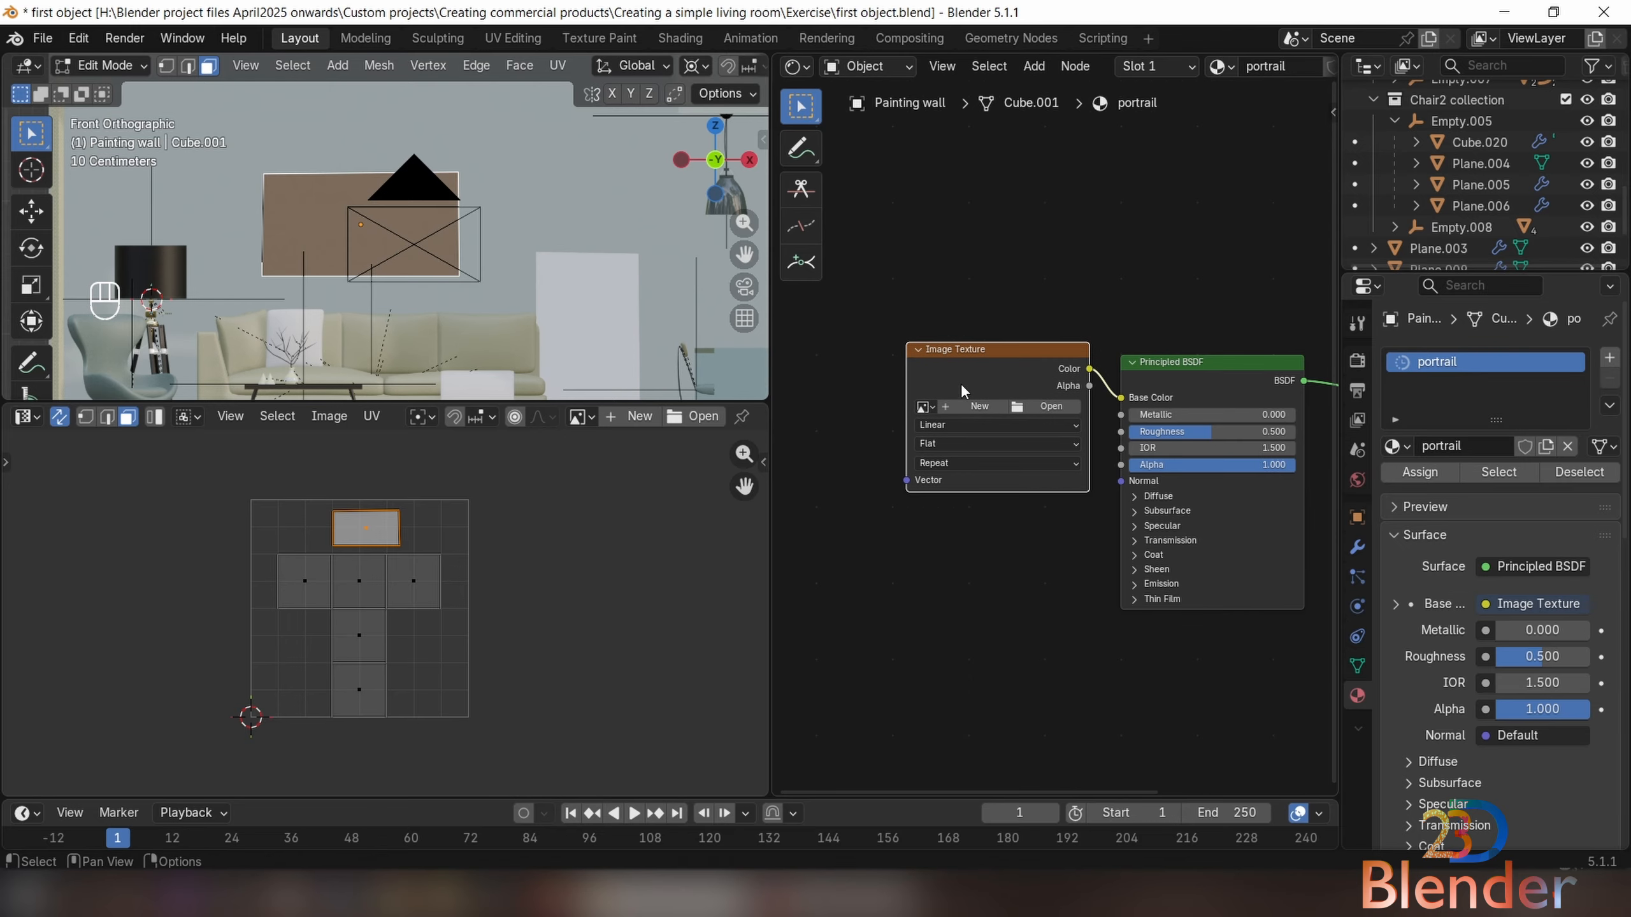
Add Texture Coordinate and Mapping nodes to the Image Texture, and space the two nodes further apart
left_click(976, 370)
key("ctrl+t")
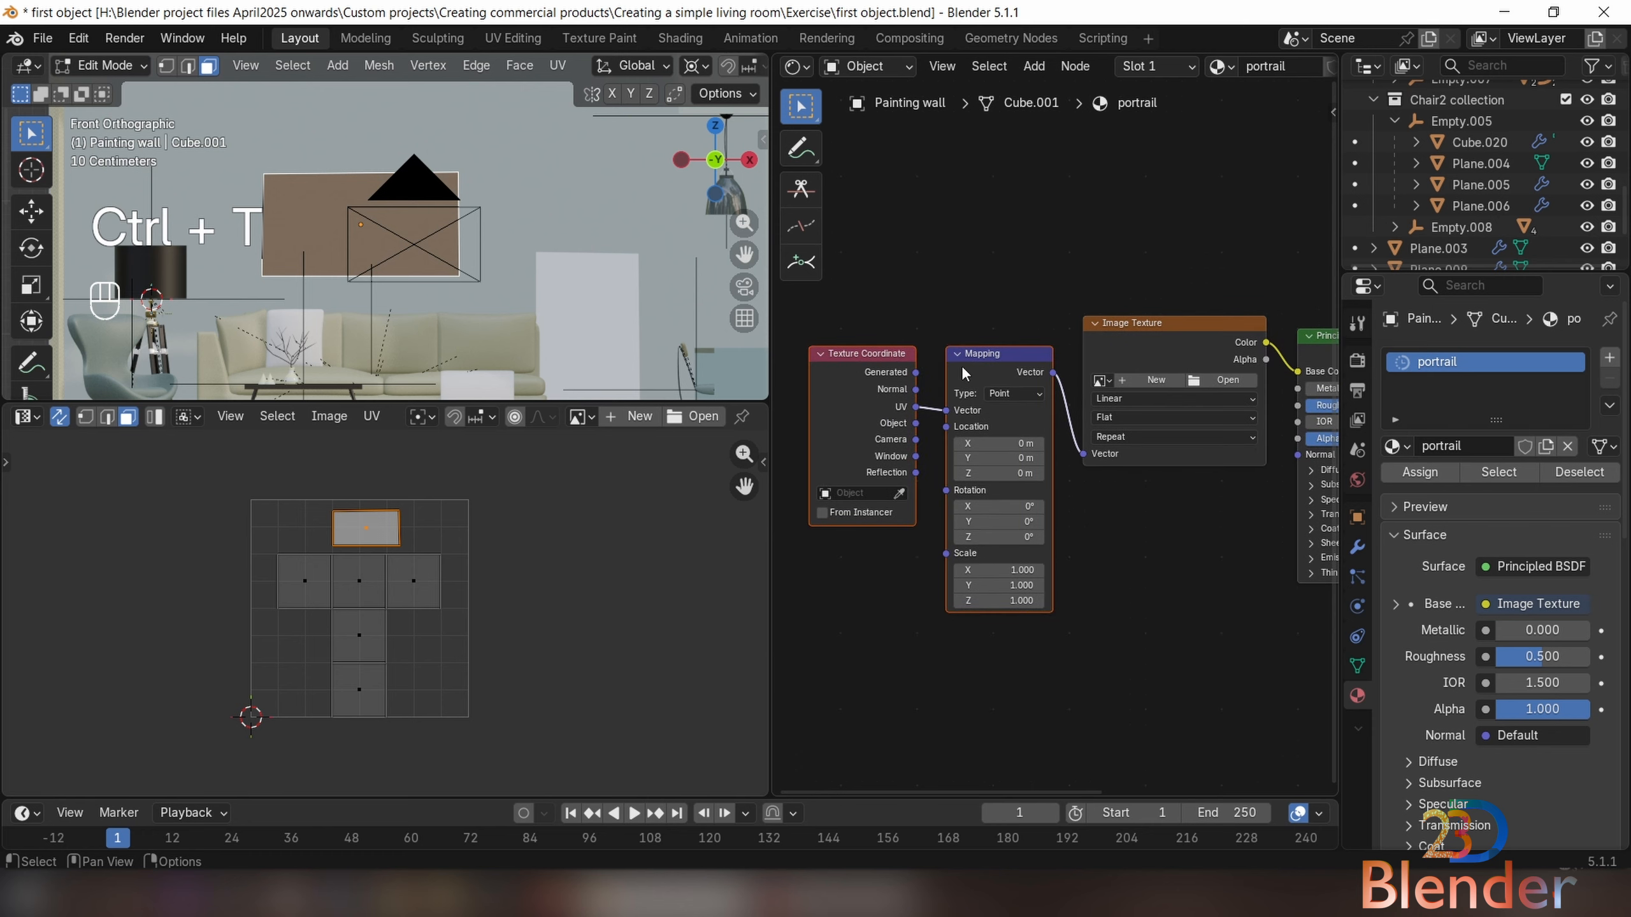
left_click(852, 386)
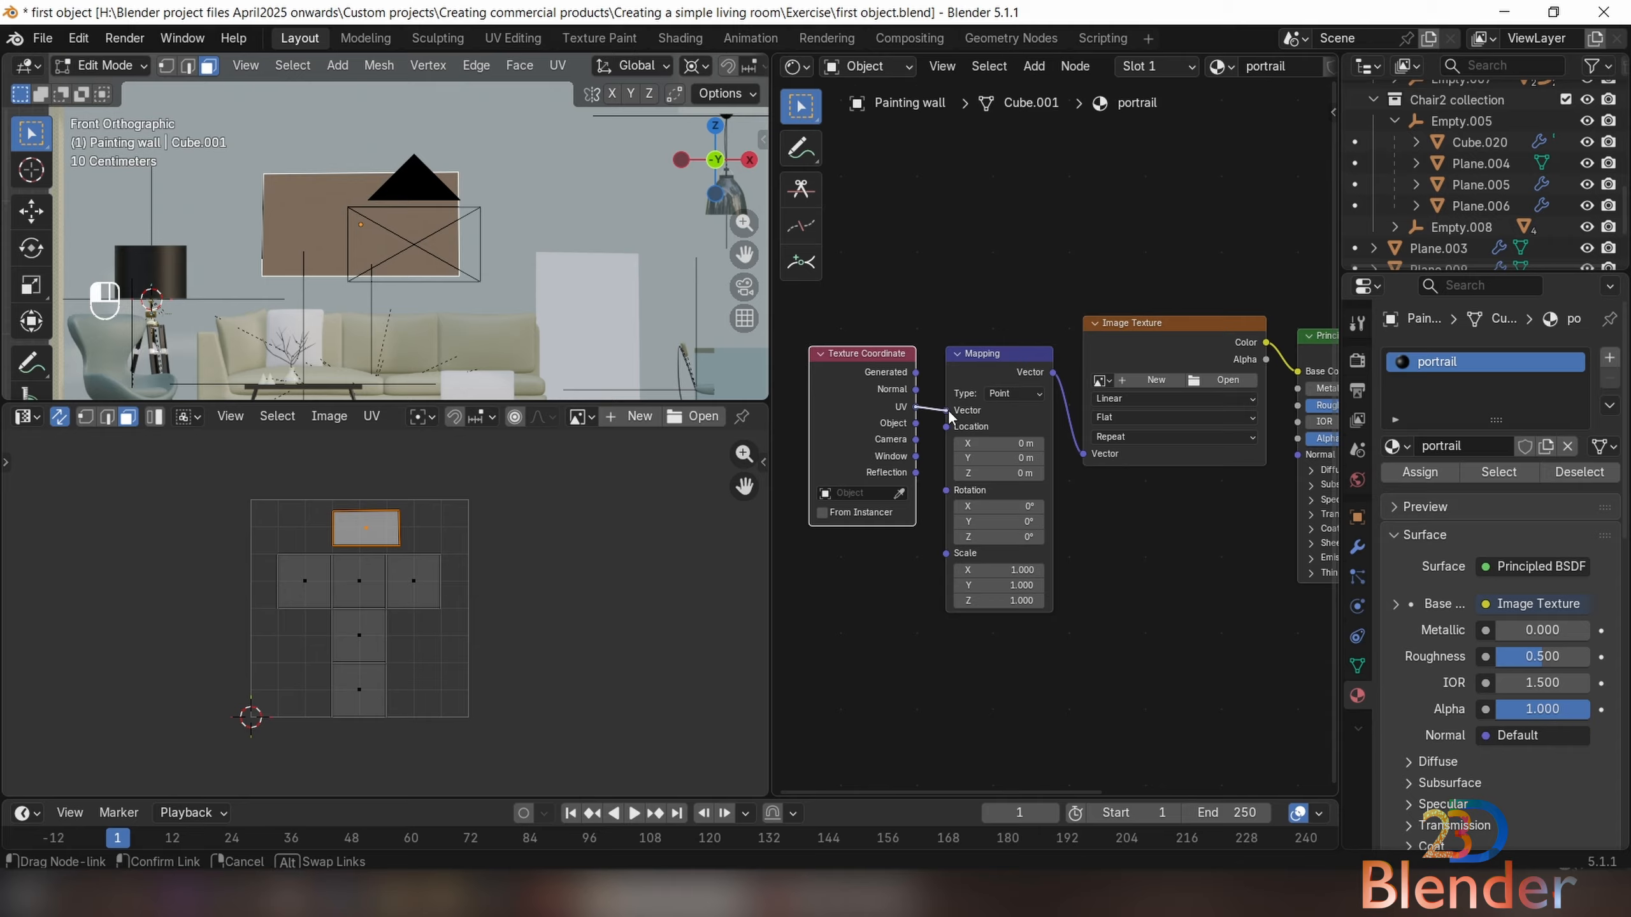
left_click_drag(1001, 370, 999, 352)
left_click_drag(909, 412, 851, 422)
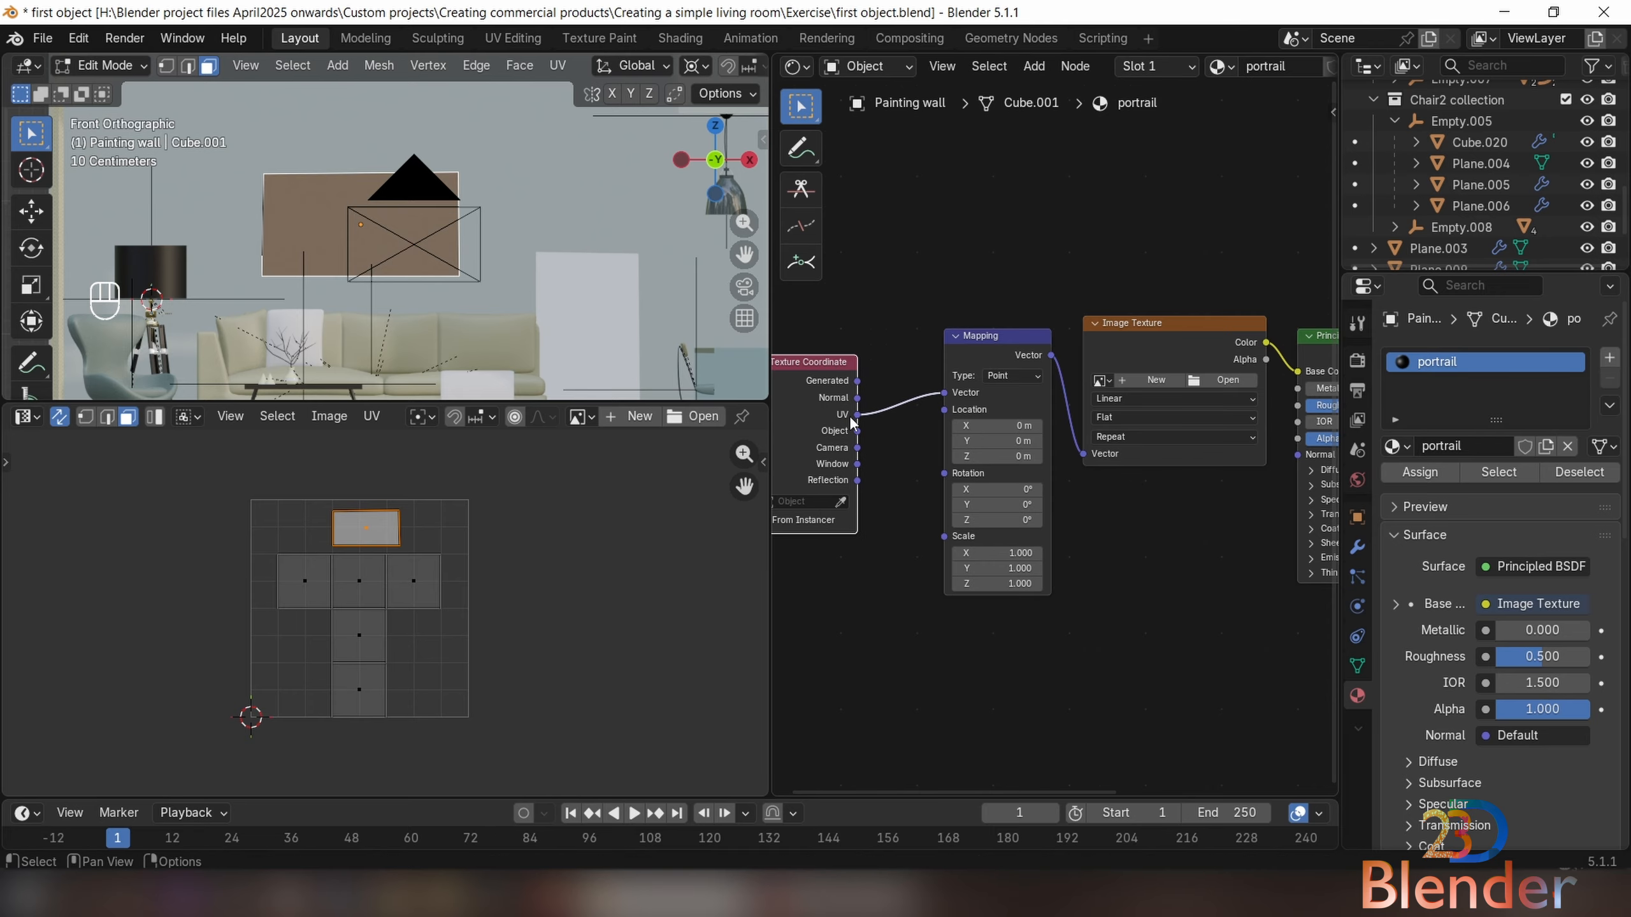
left_click_drag(971, 350, 923, 352)
Assign pexels-living-room-1835923_1920.jpg to the Image Texture node
scroll(1001, 425, "down", 3)
middle_click_drag(1136, 425, 974, 475)
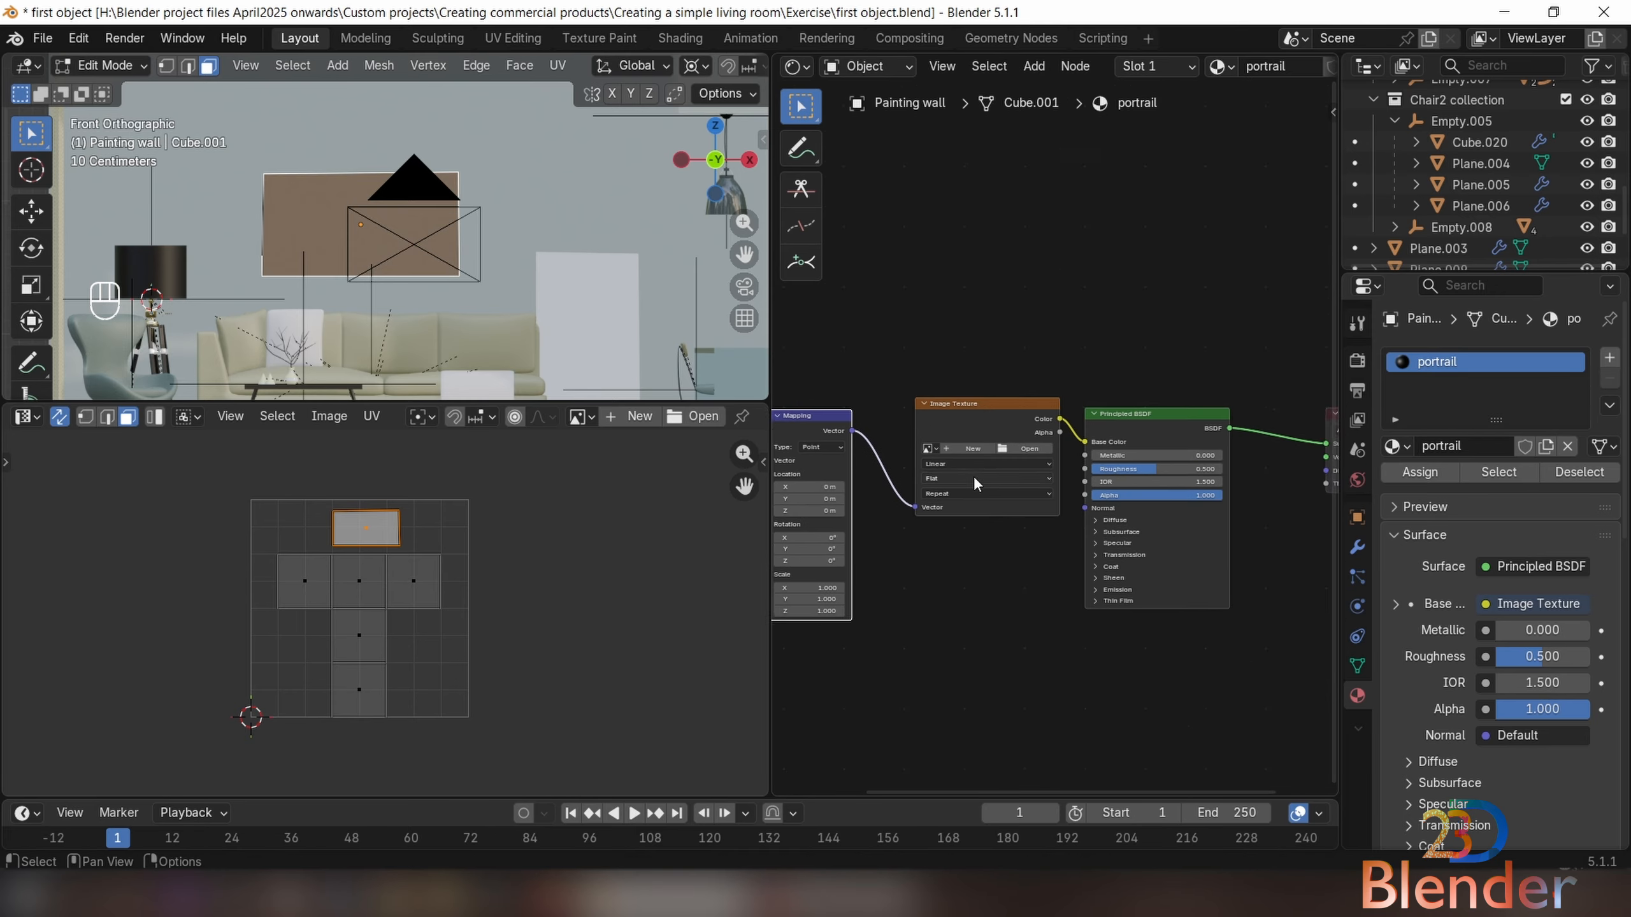
scroll(974, 473, "up", 9)
middle_click_drag(911, 397, 982, 360)
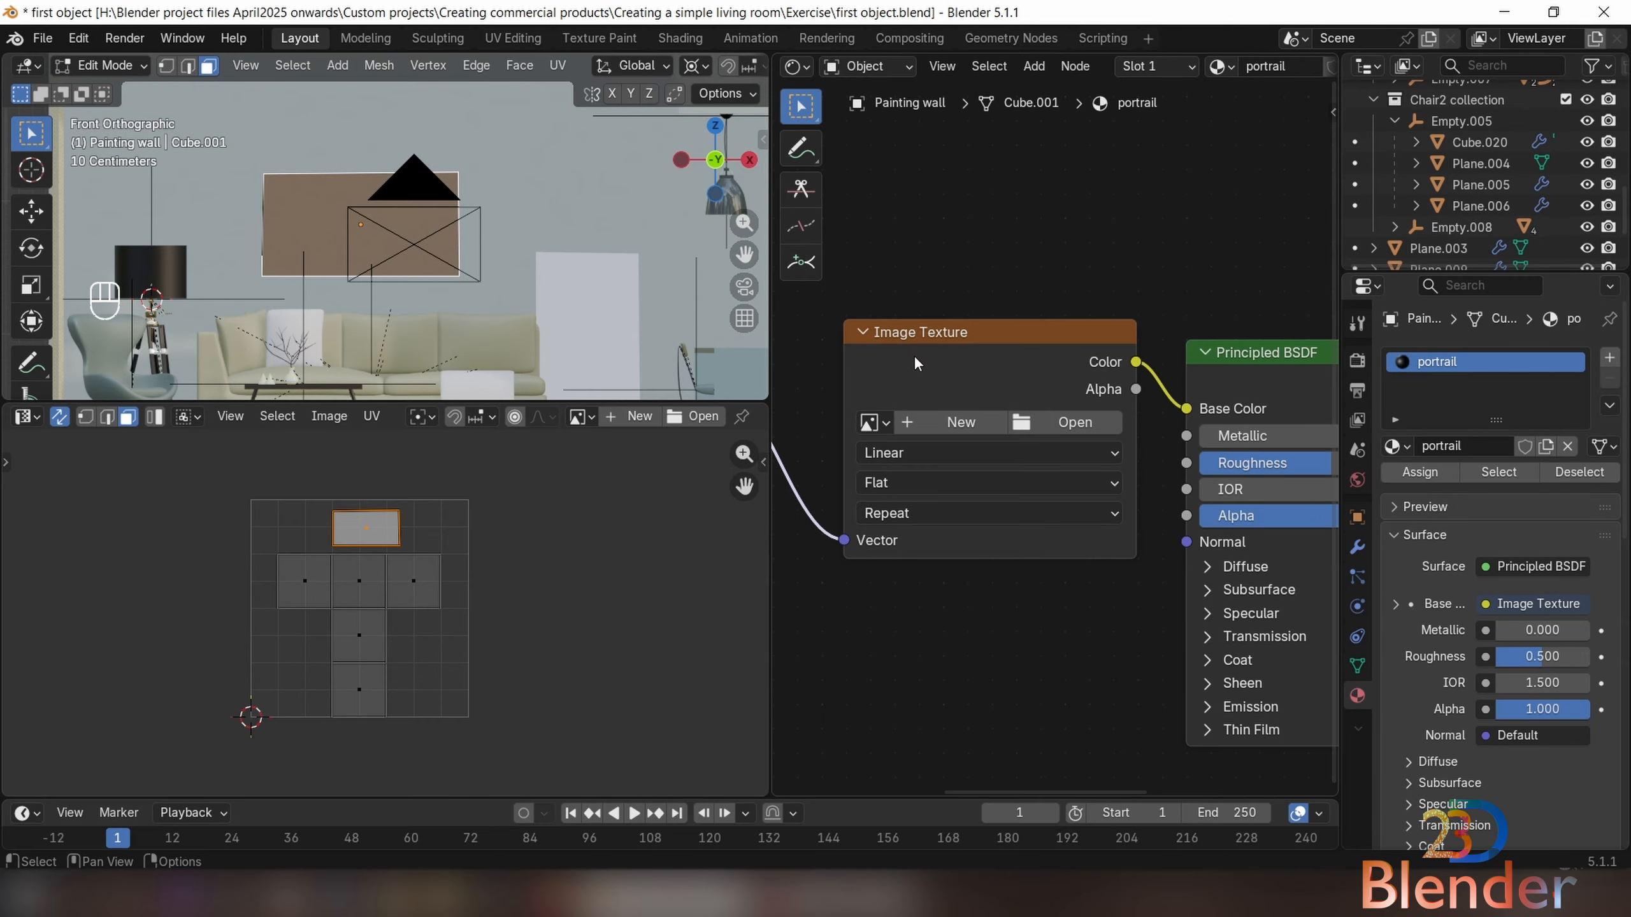
left_click(880, 426)
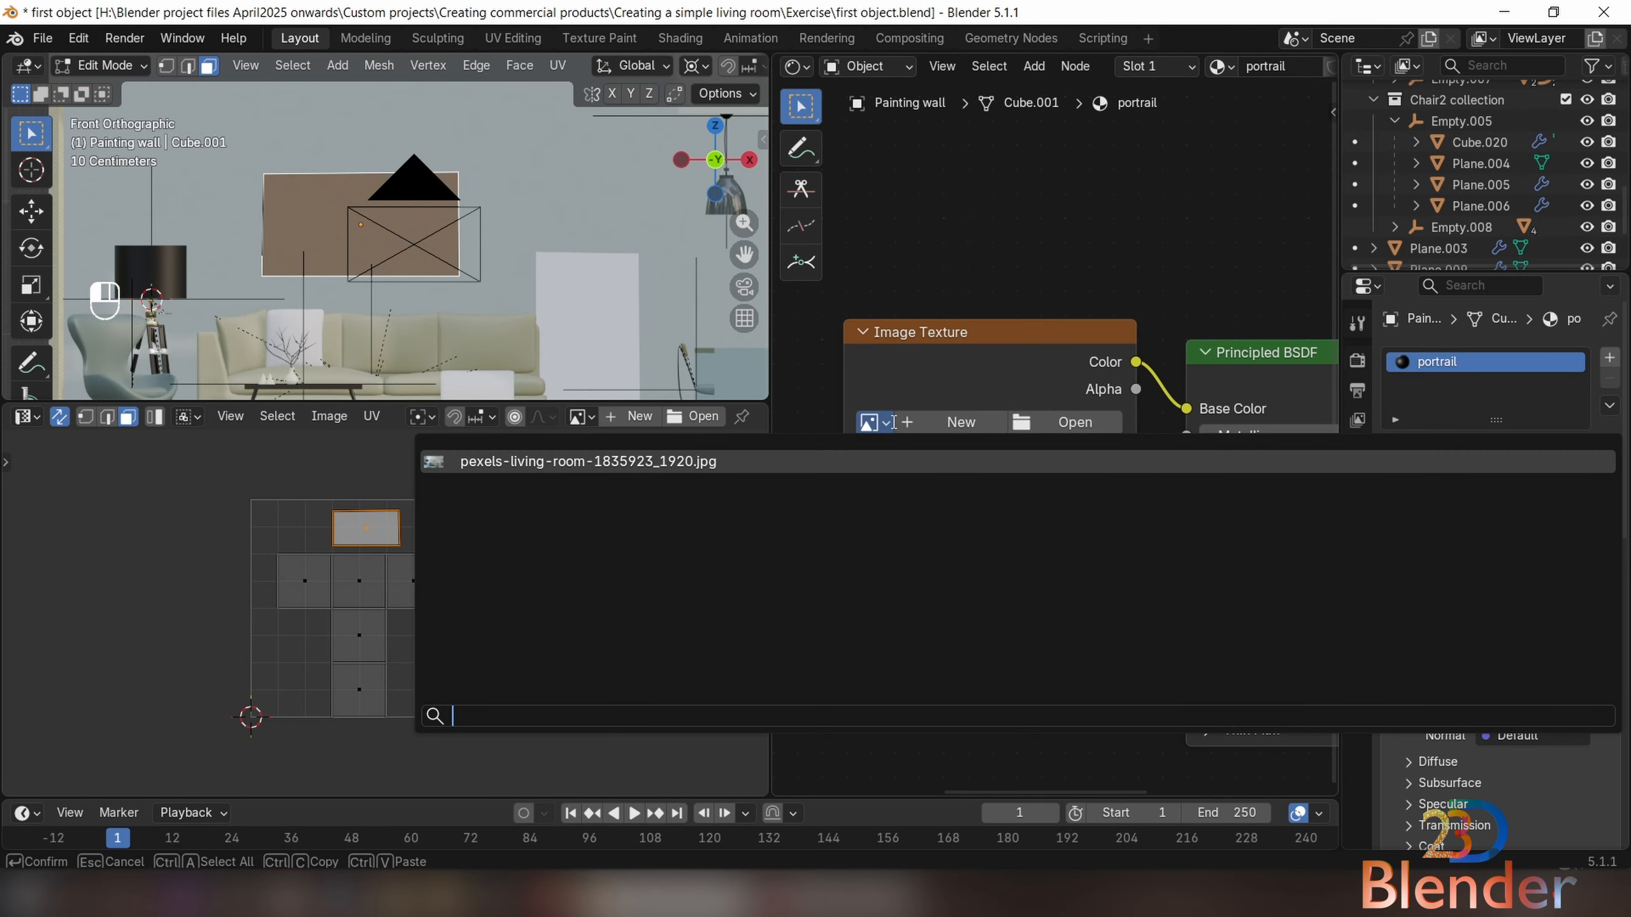
left_click(618, 461)
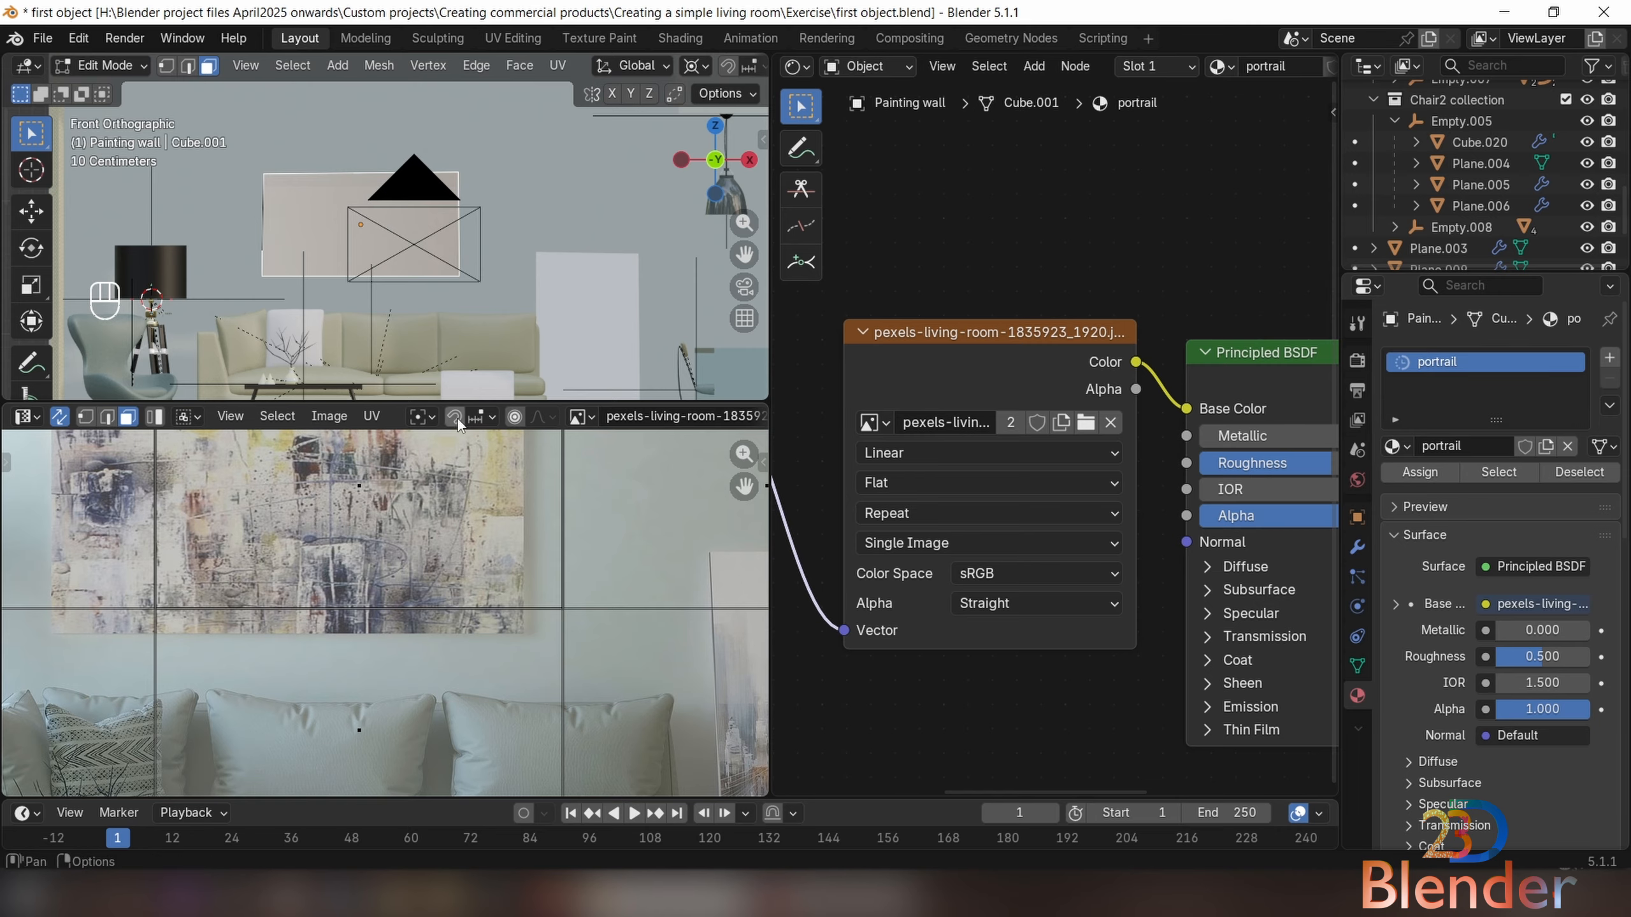
Examine how the Painting wall's UV islands lie over the living room photo
scroll(370, 289, "down", 3)
scroll(359, 597, "down", 3)
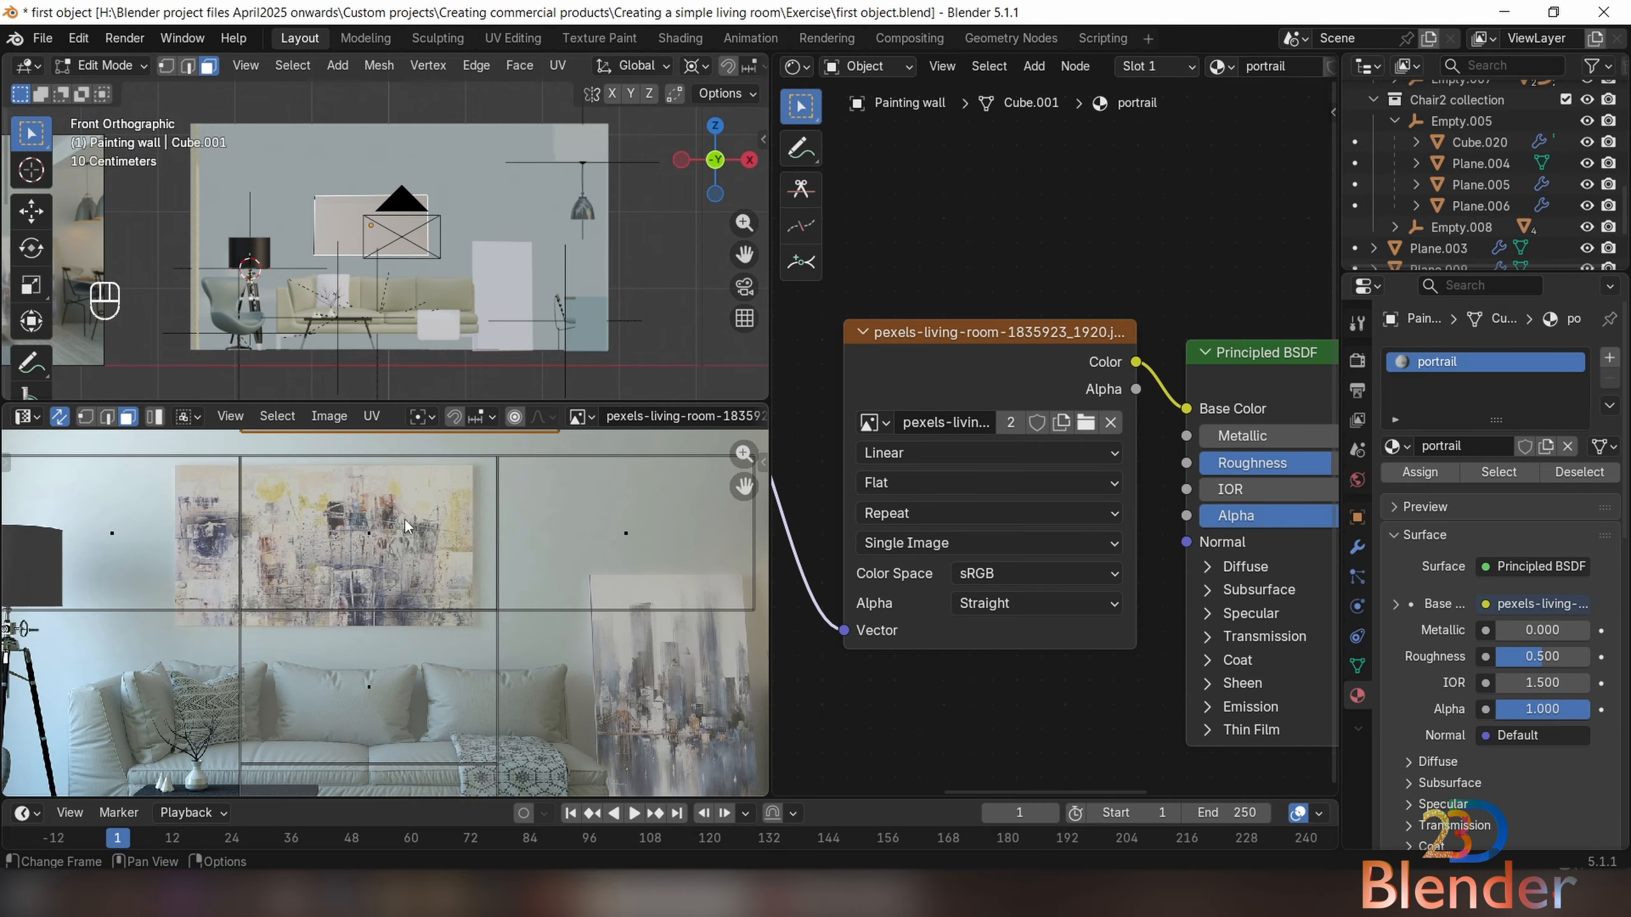
scroll(347, 241, "up", 2)
middle_click_drag(347, 241, 392, 236, "shift")
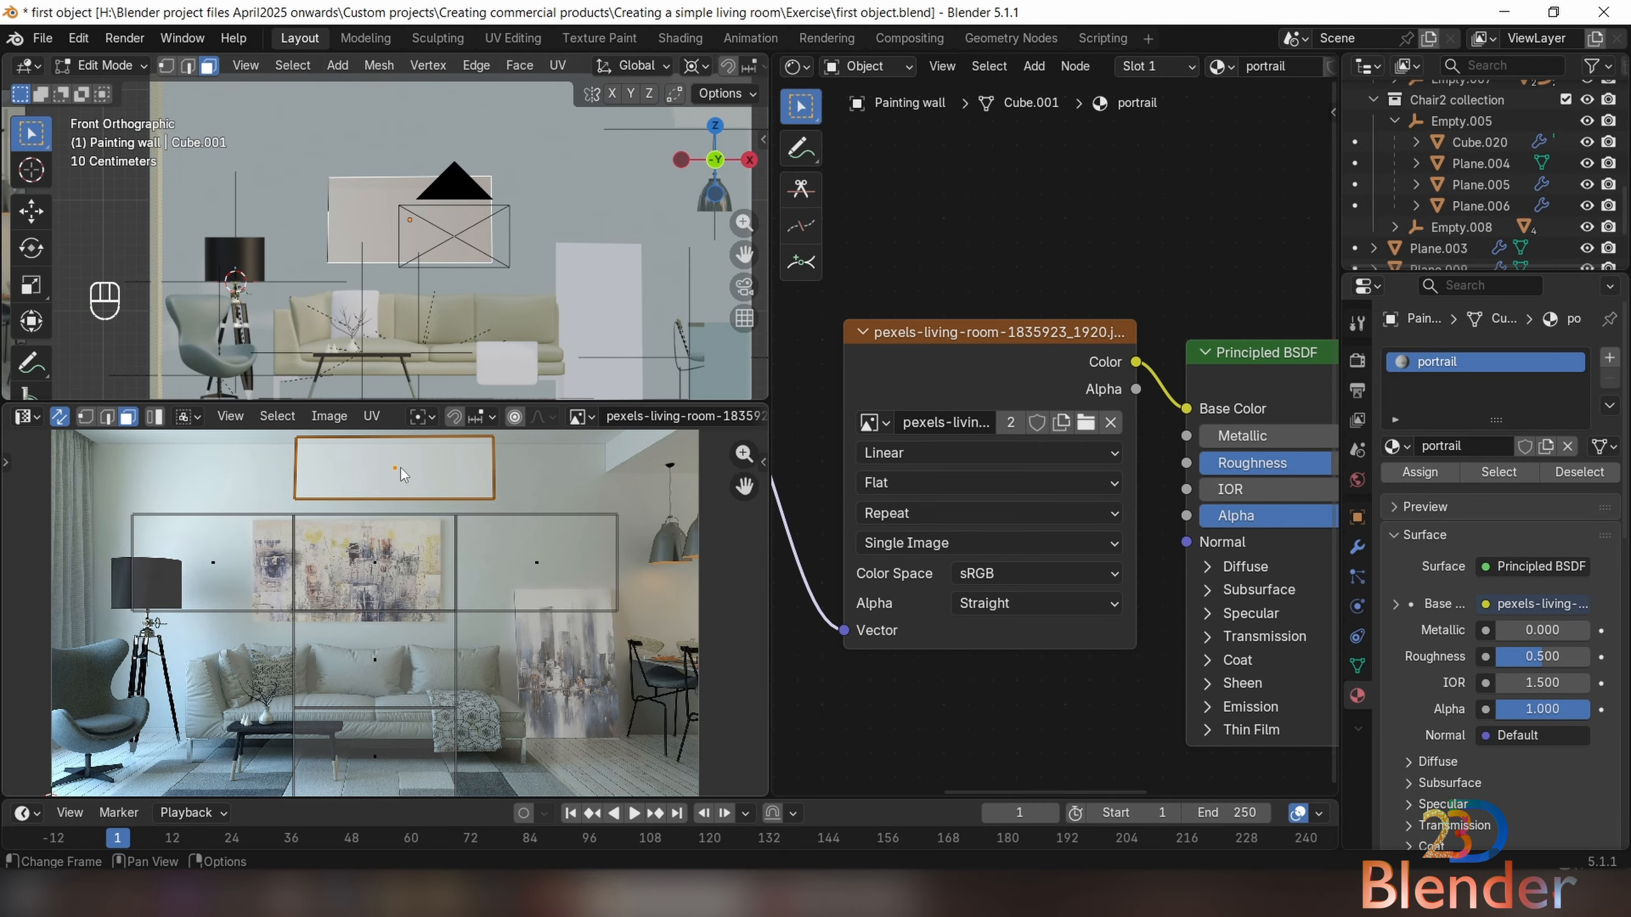
scroll(333, 562, "up", 4)
middle_click_drag(329, 569, 417, 620)
scroll(392, 611, "down", 4)
scroll(463, 602, "down", 3)
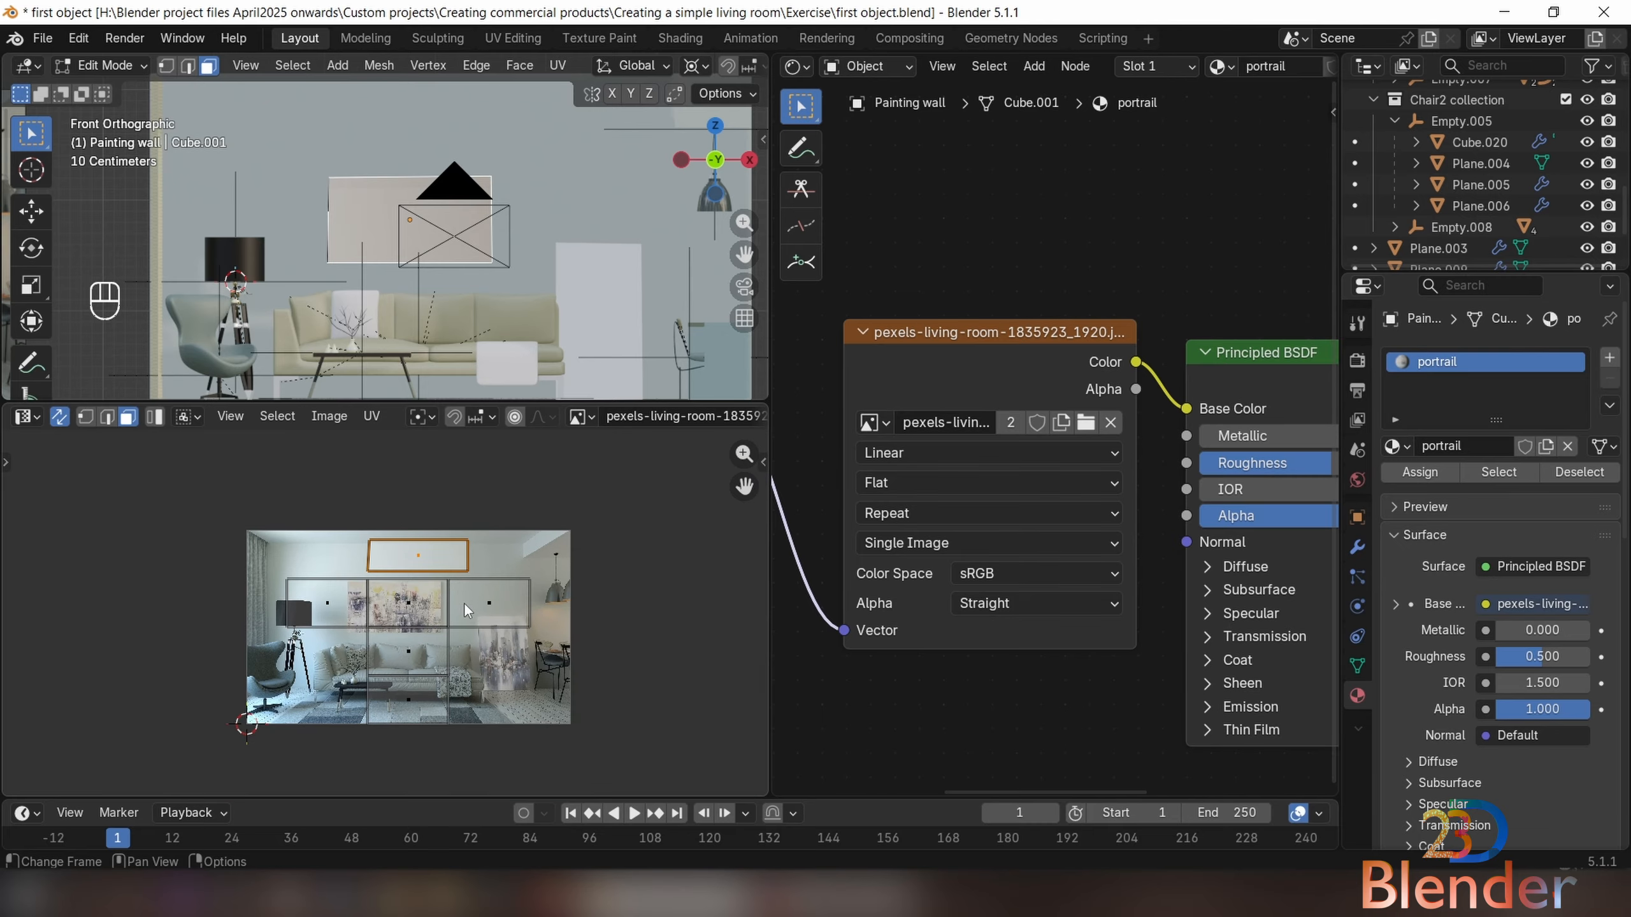
Pick pexels-living-room-1835923_1920.jpg as the UV Editor's image and check the image list of the Image Texture node
left_click(593, 417)
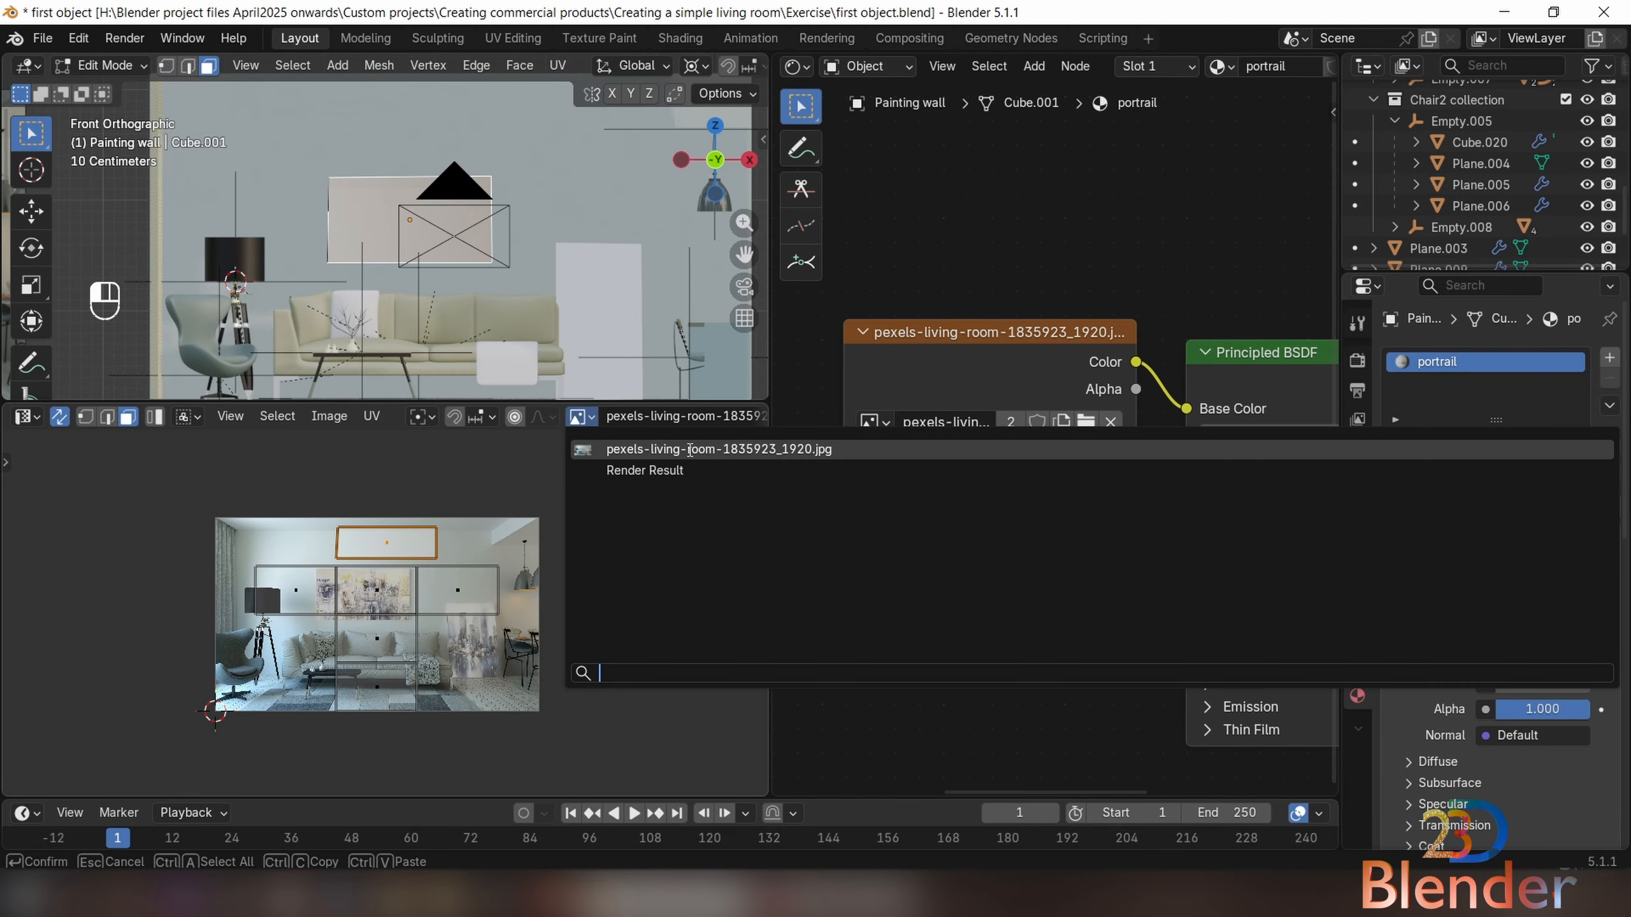
left_click(843, 449)
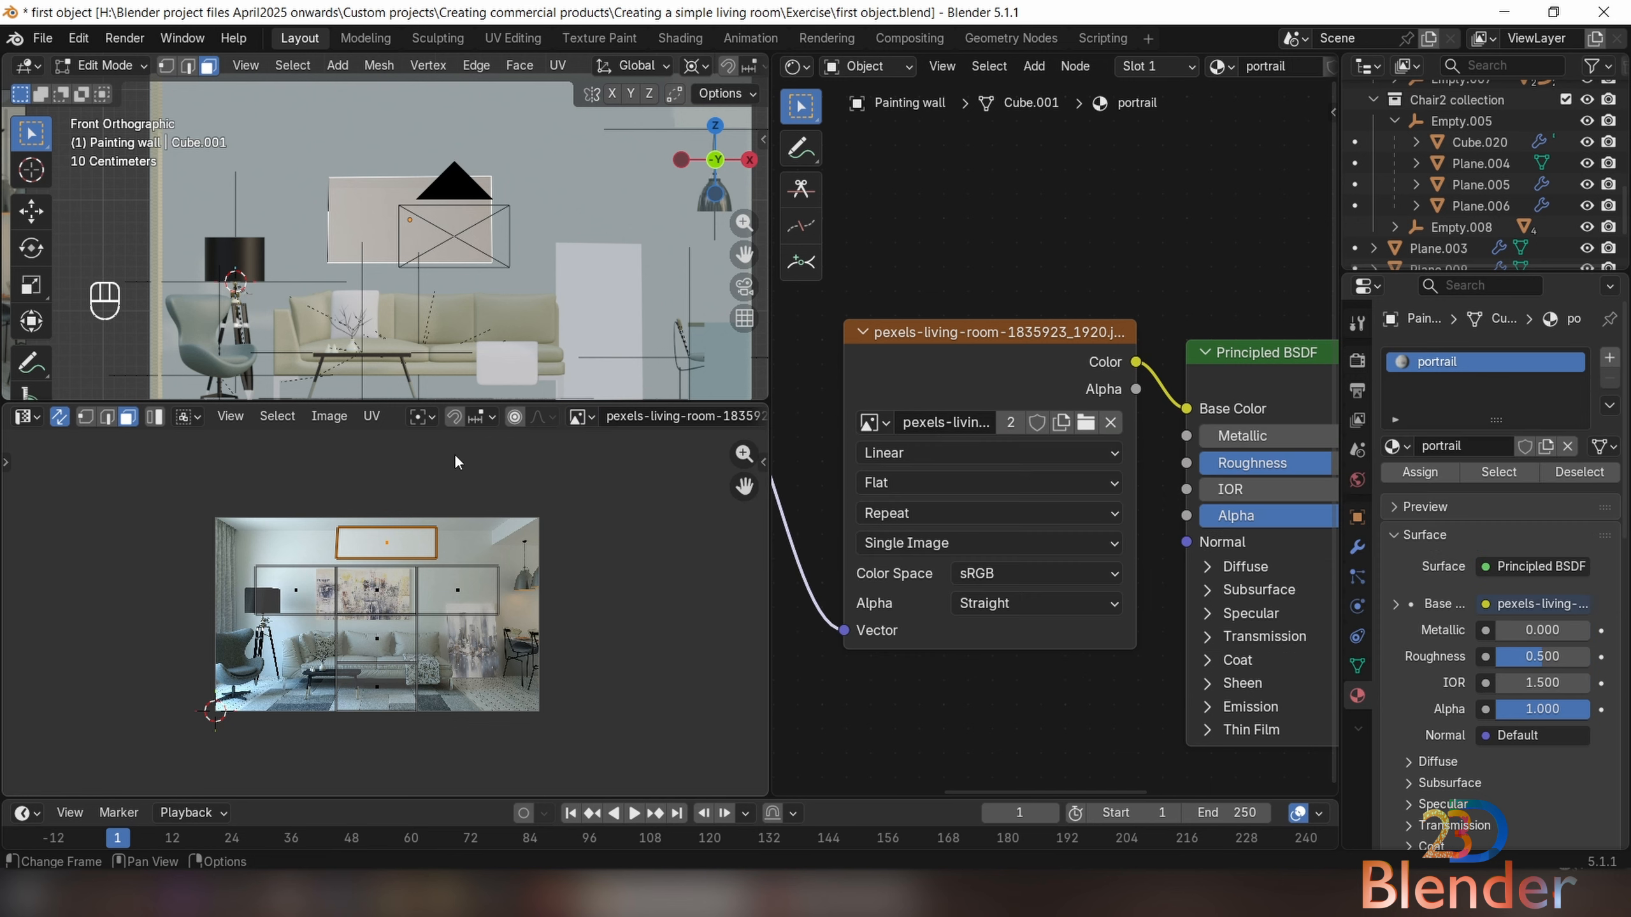
left_click(890, 422)
left_click(885, 424)
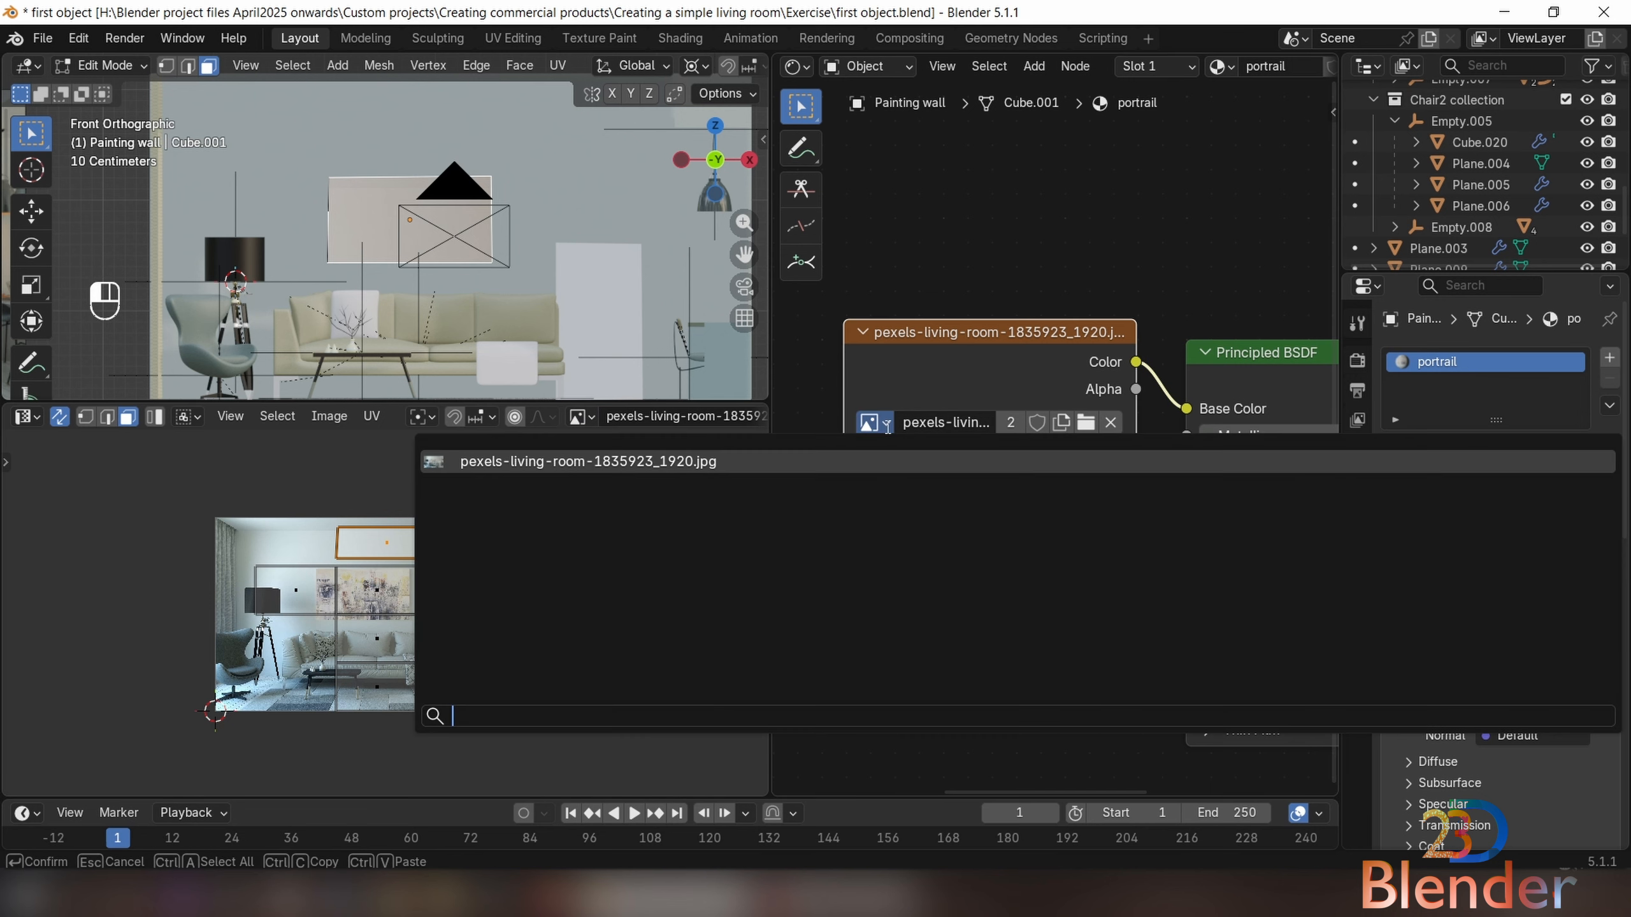
left_click(886, 426)
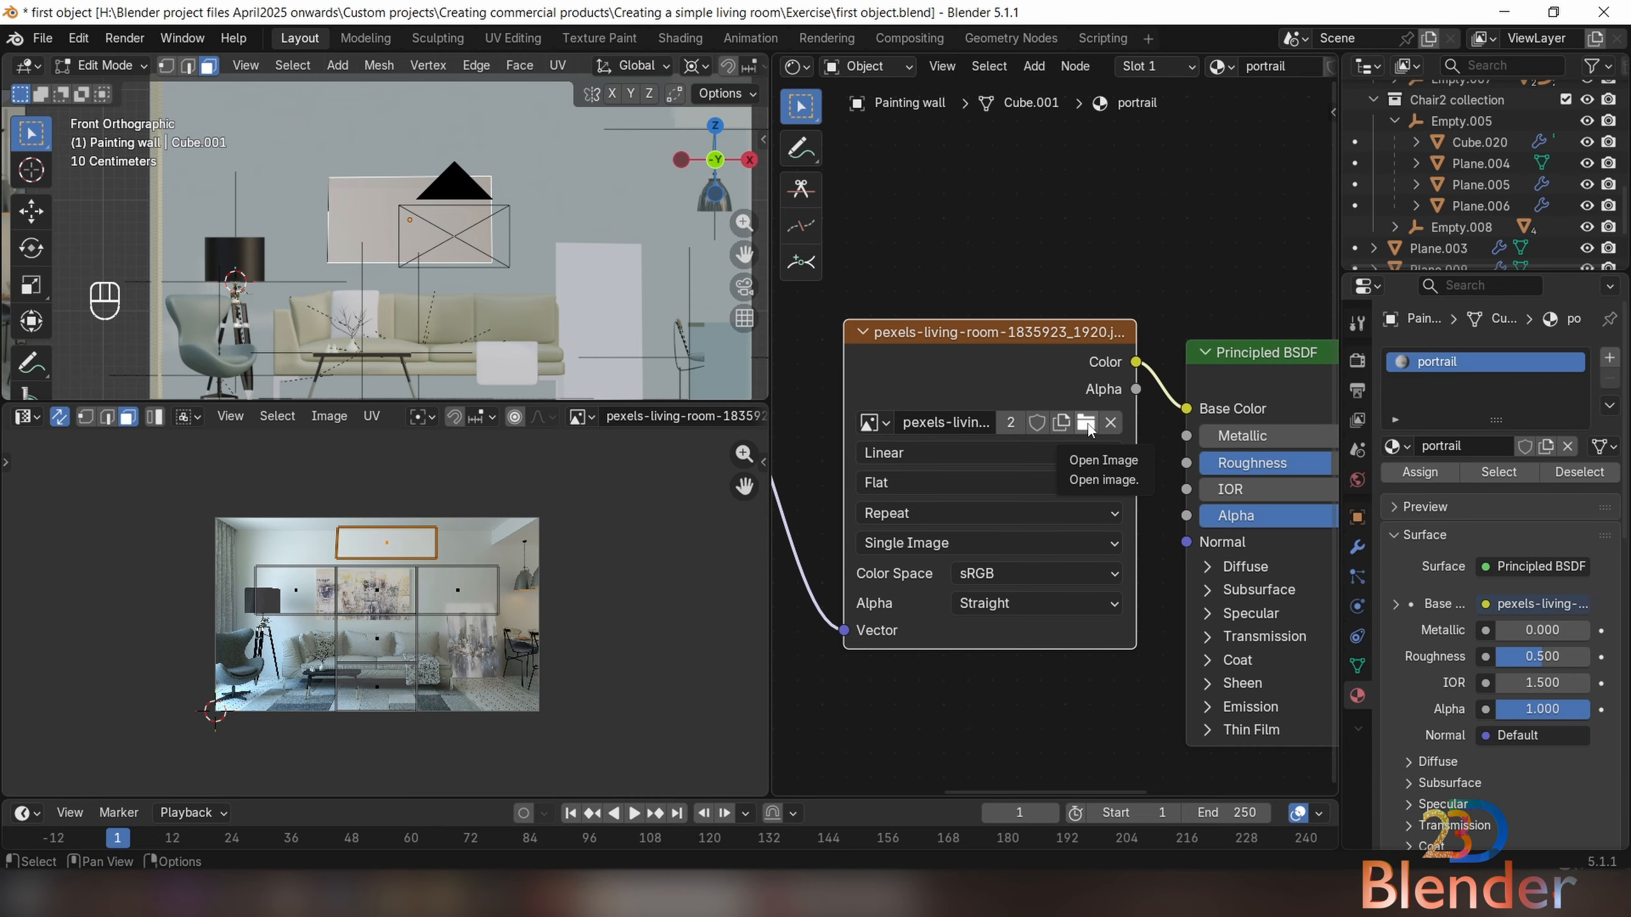
Move the front face's UV island onto the large abstract painting in the photo and fine-tune its horizontal position
scroll(379, 542, "up", 5)
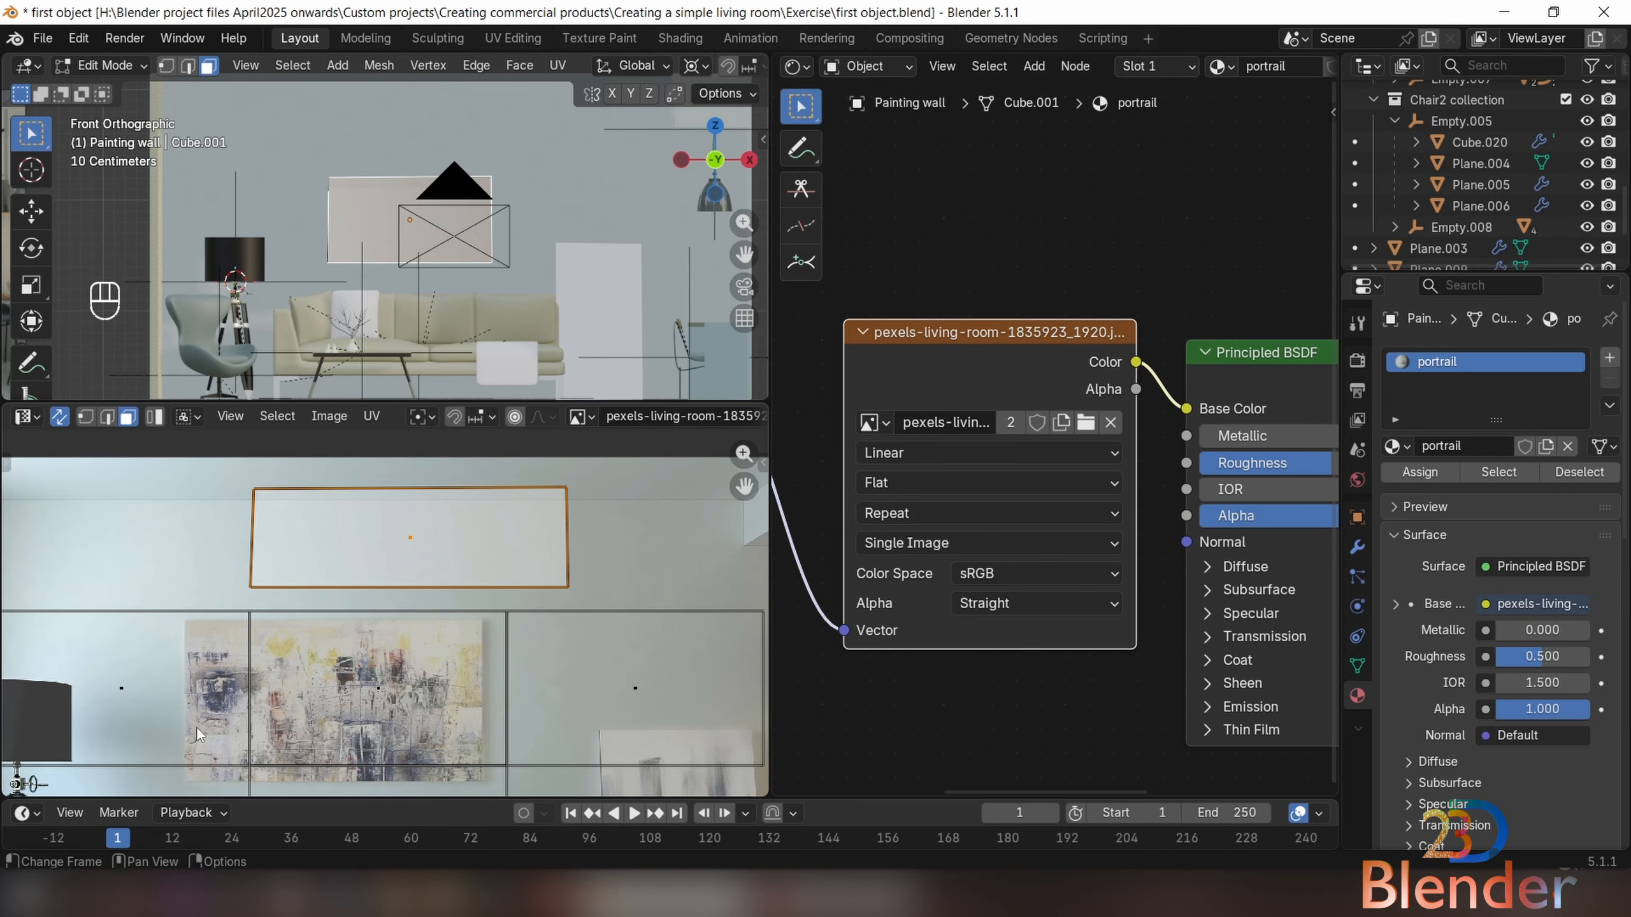
middle_click_drag(340, 677, 433, 589, "shift")
key("g")
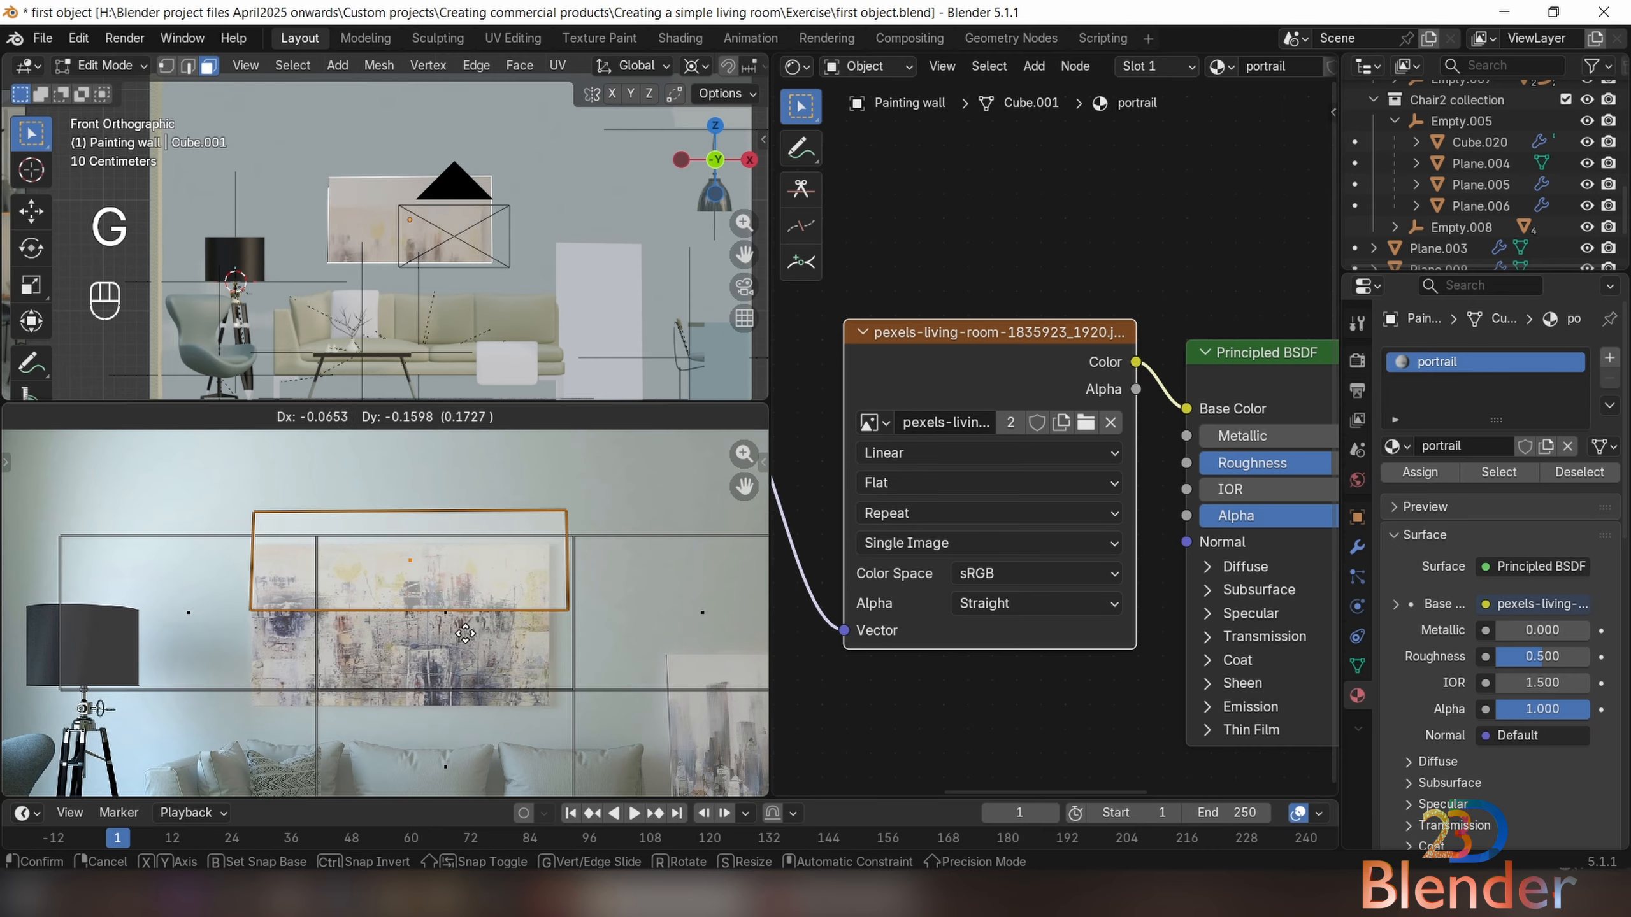
left_click(463, 688)
middle_click_drag(465, 669, 504, 632, "shift")
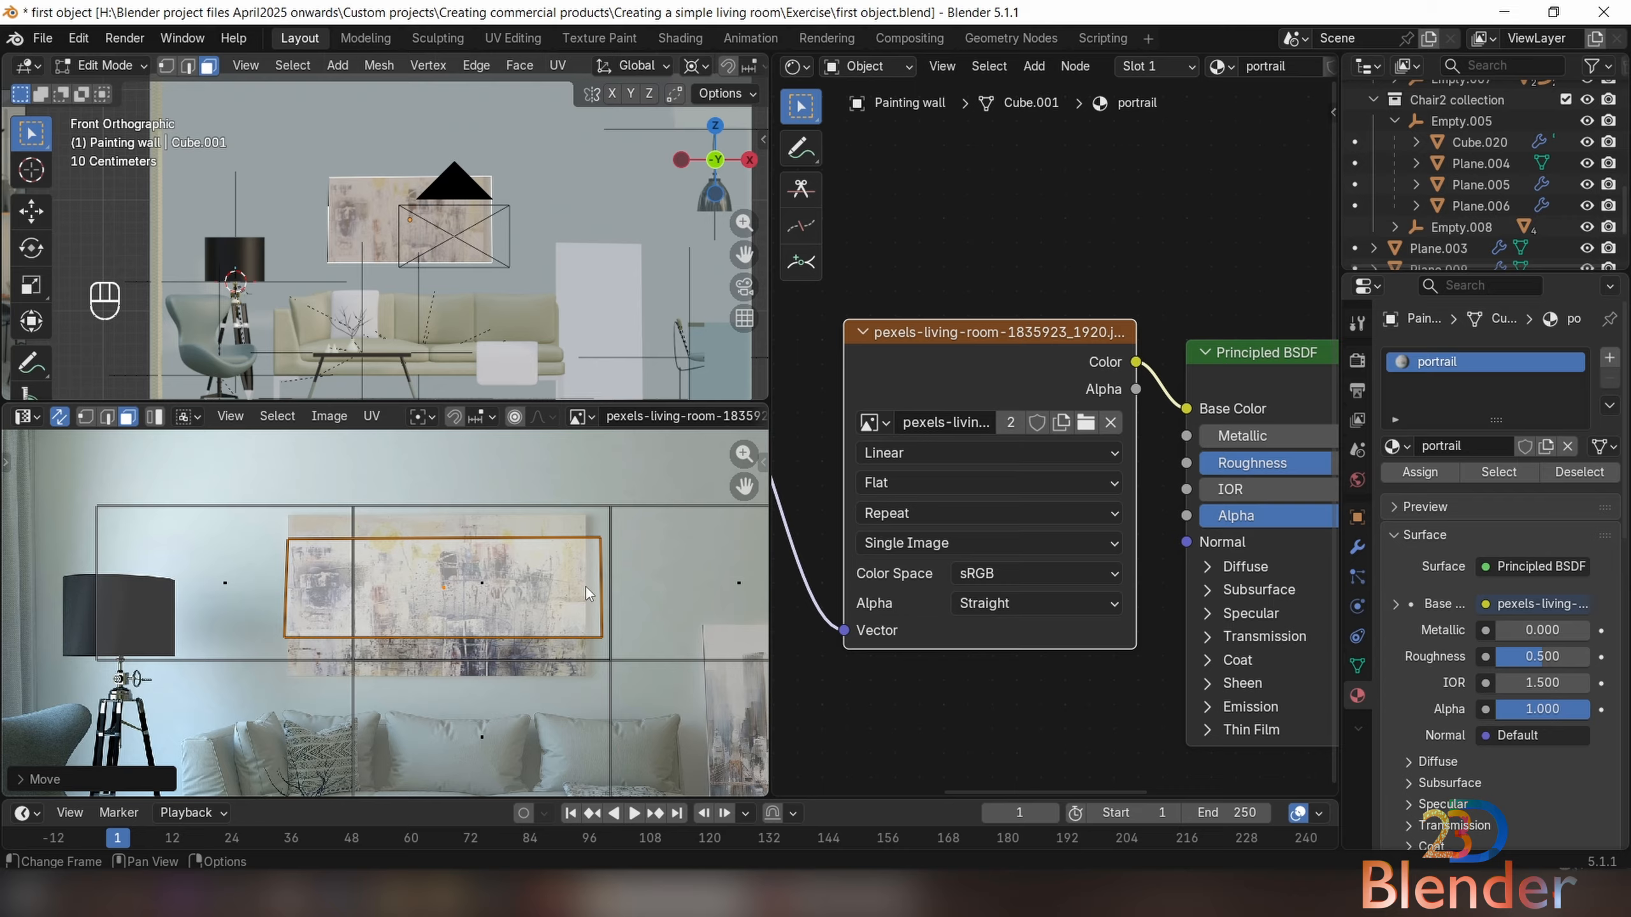
key("g")
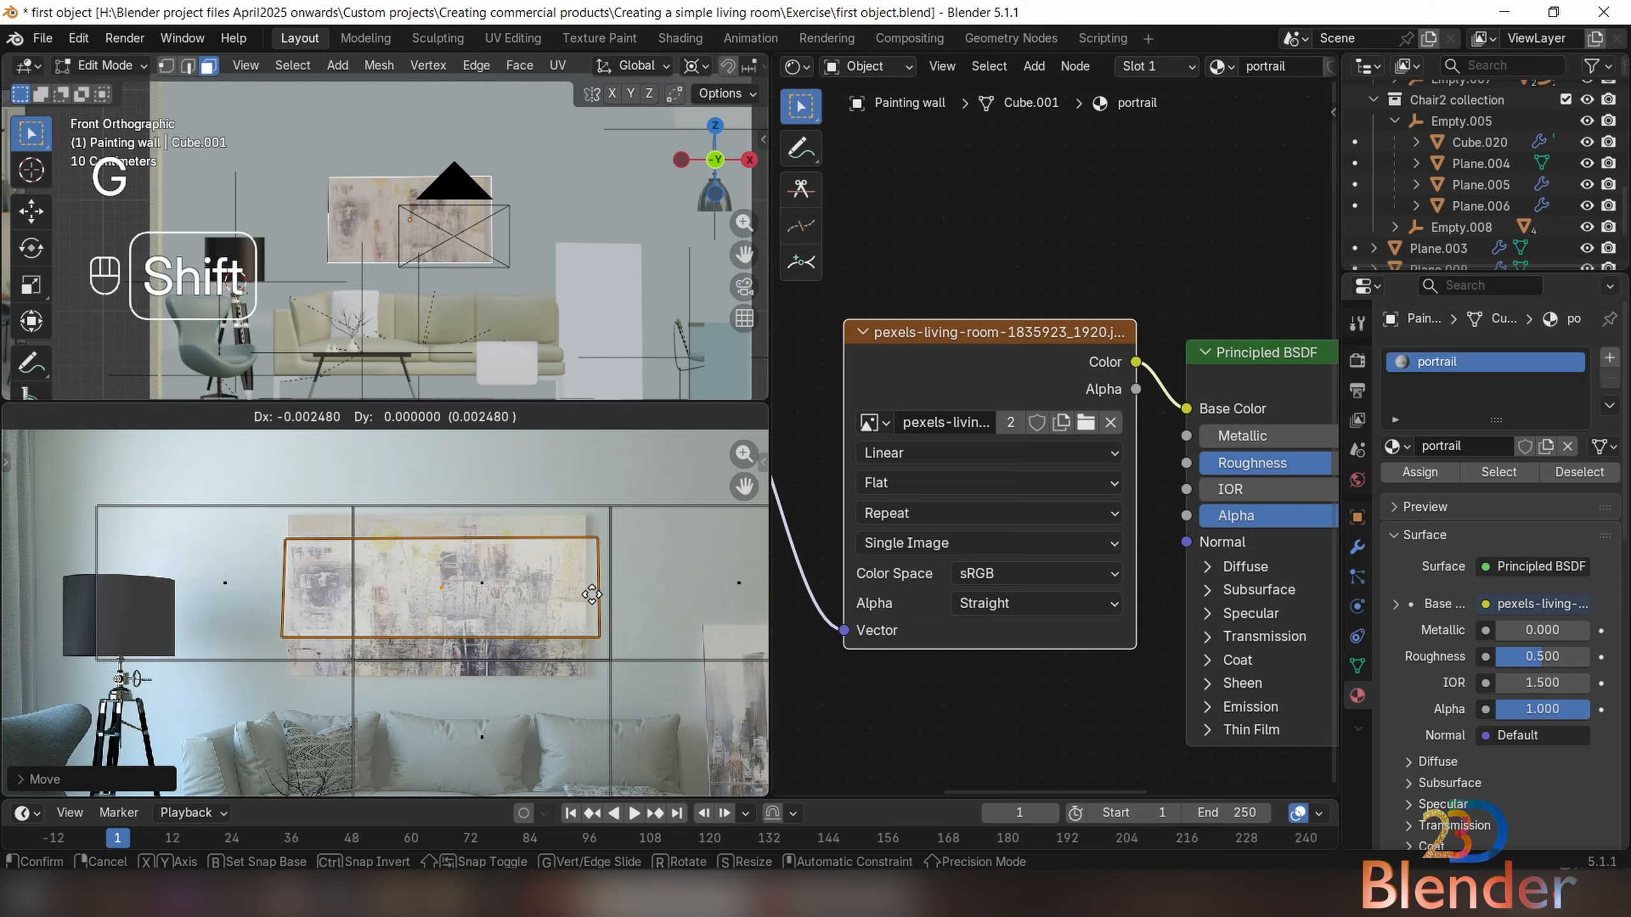
left_click(595, 596)
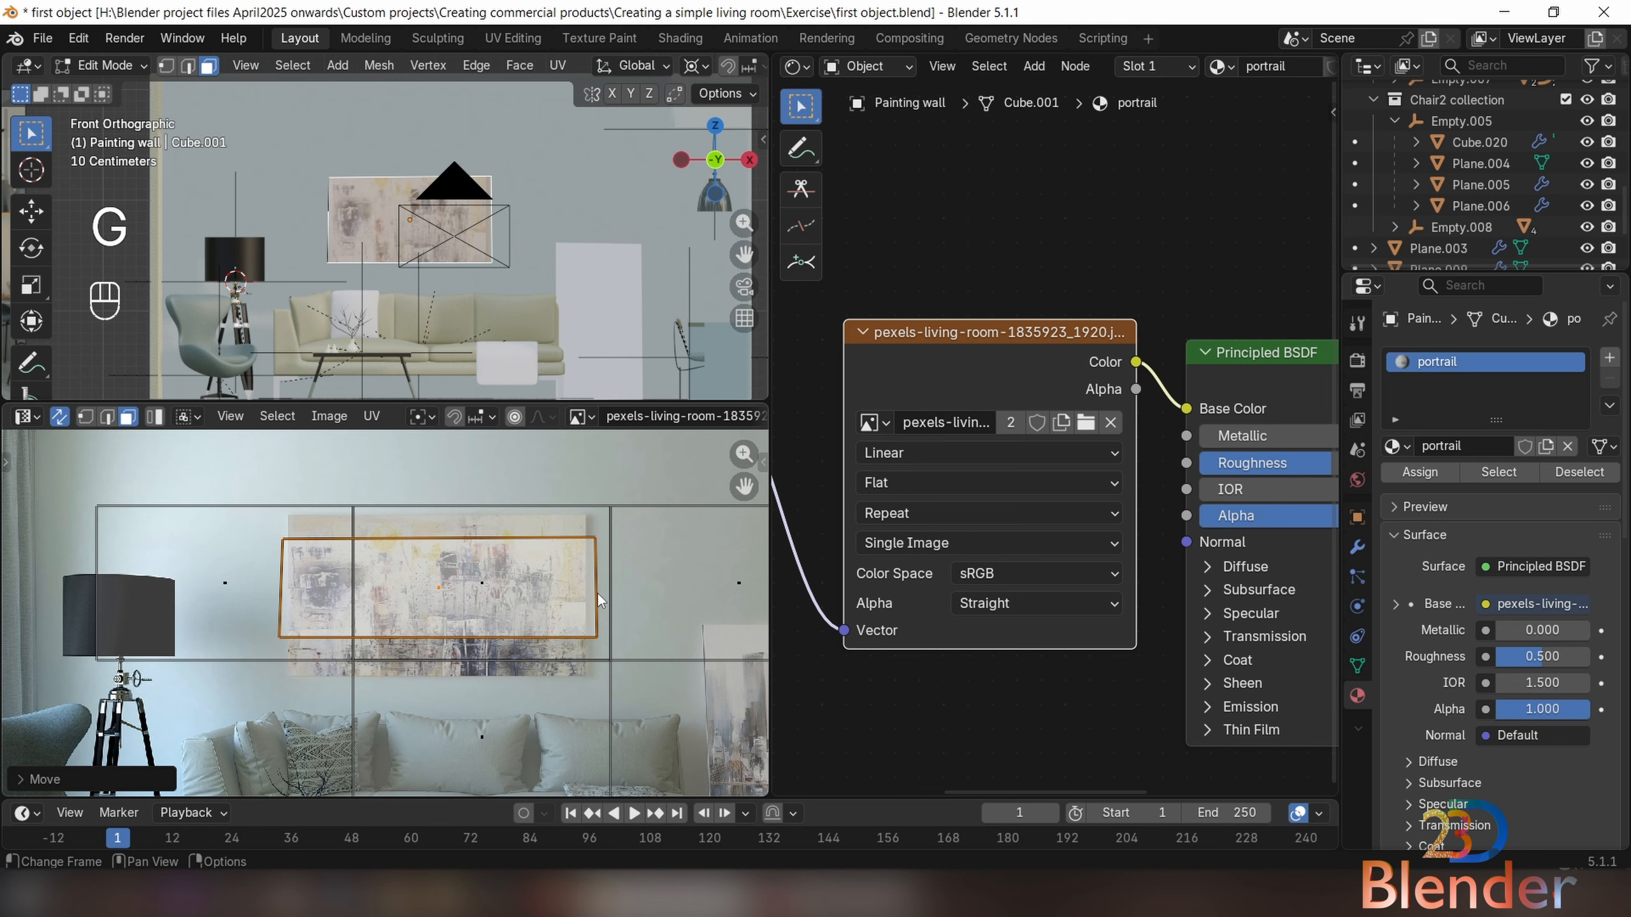
Scale the front face's UV island along Y to the painting's full height in the photo and adjust its position
key("s")
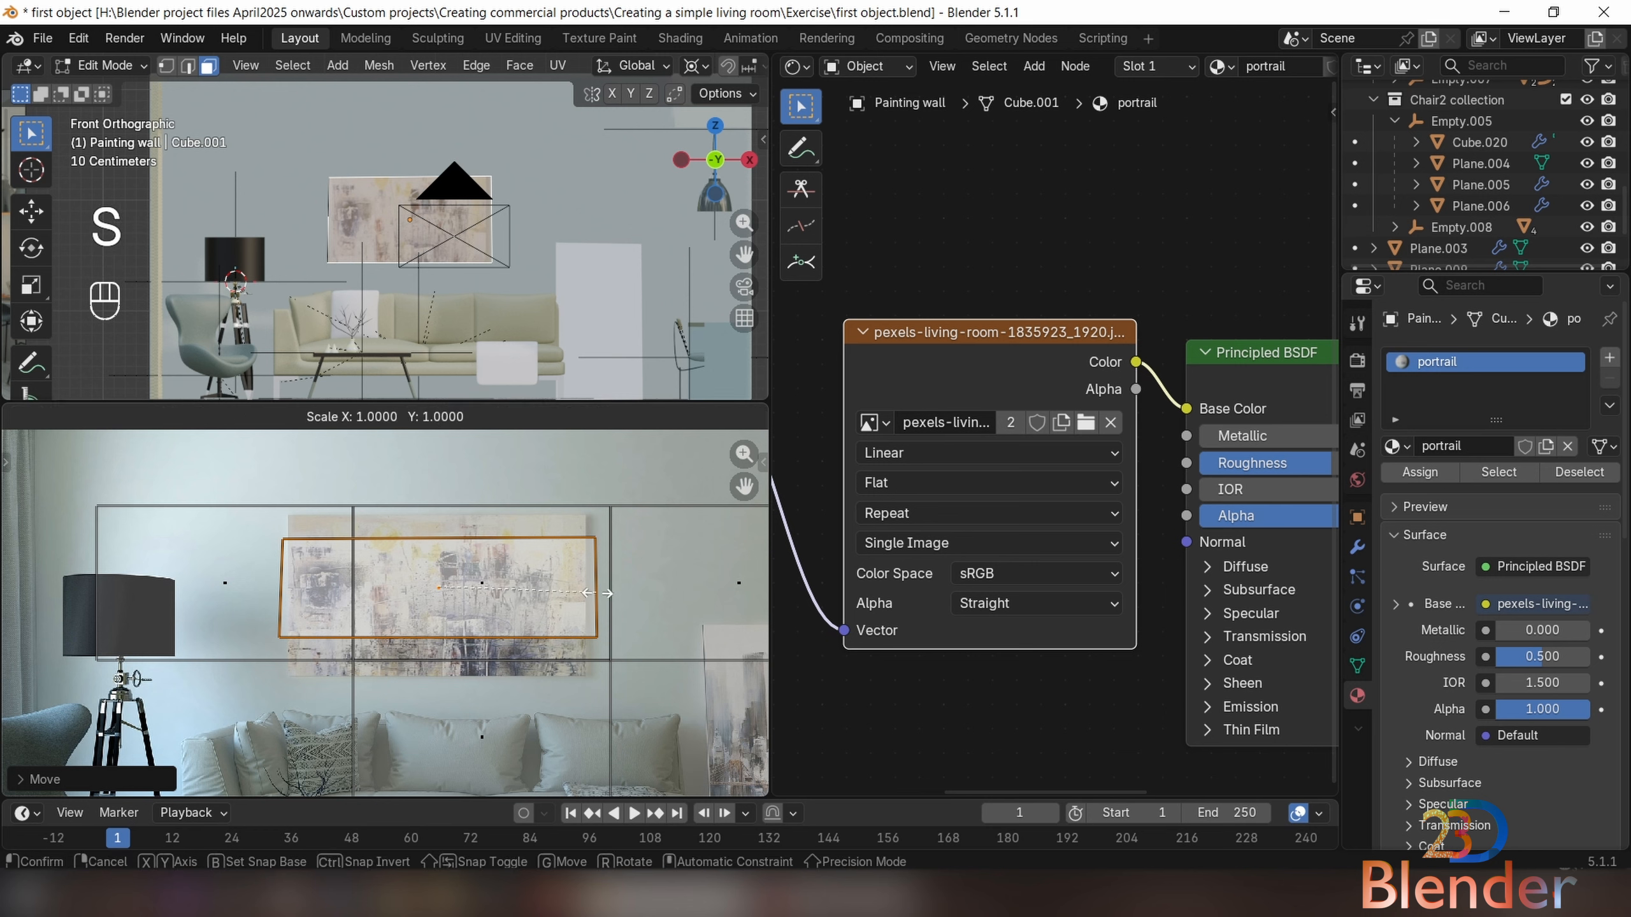
key("y")
key("t")
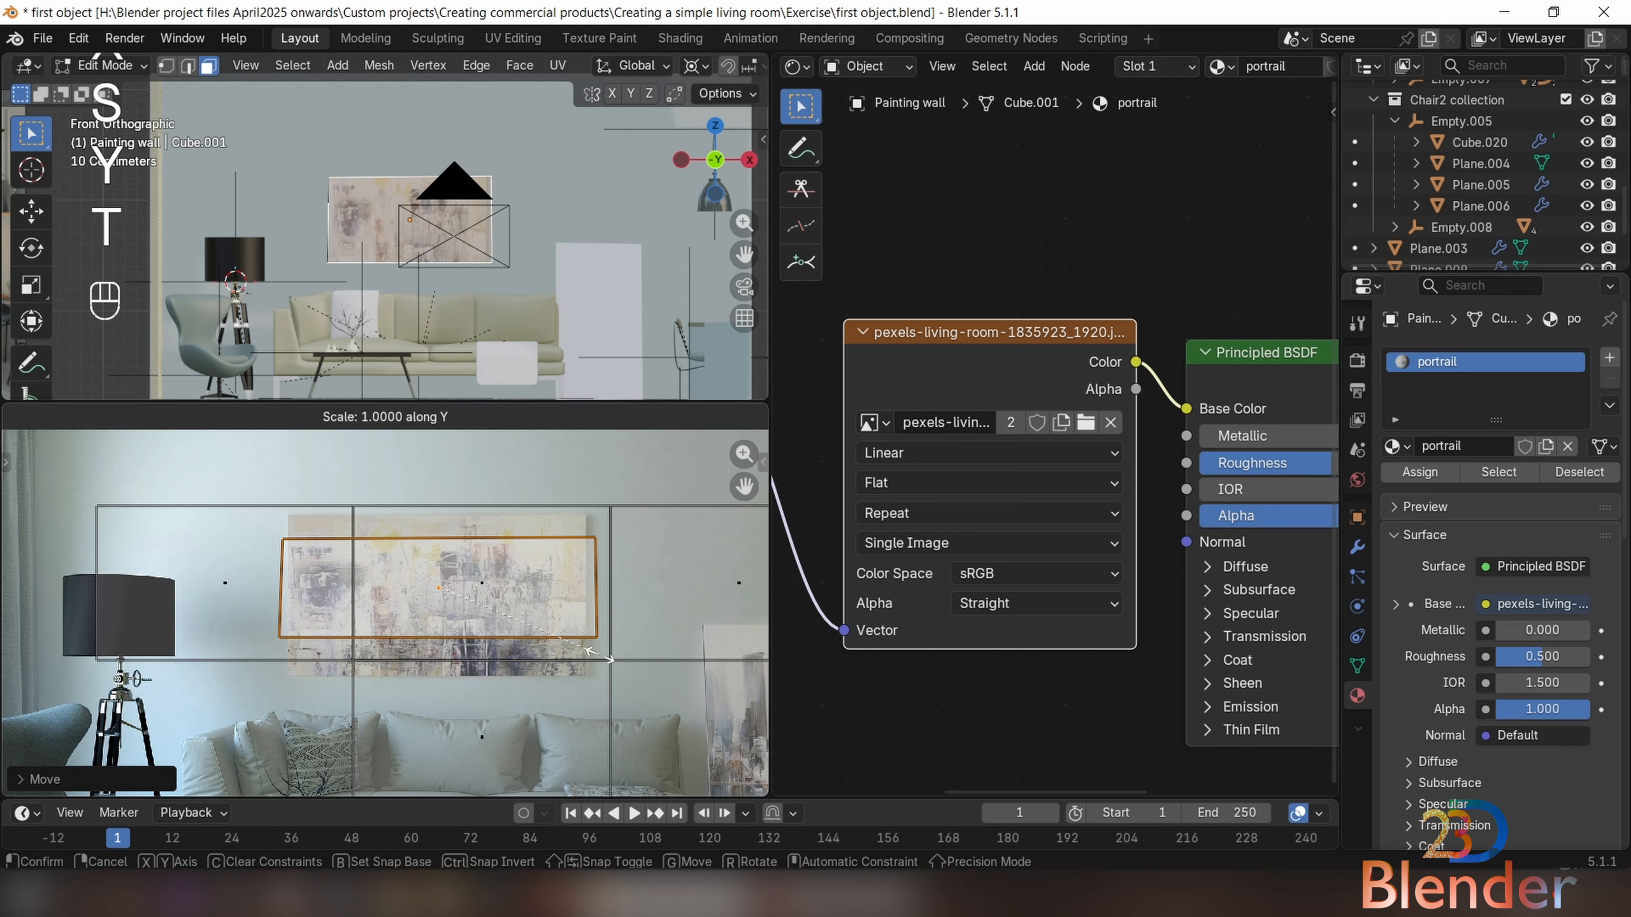
left_click(627, 478)
key("g")
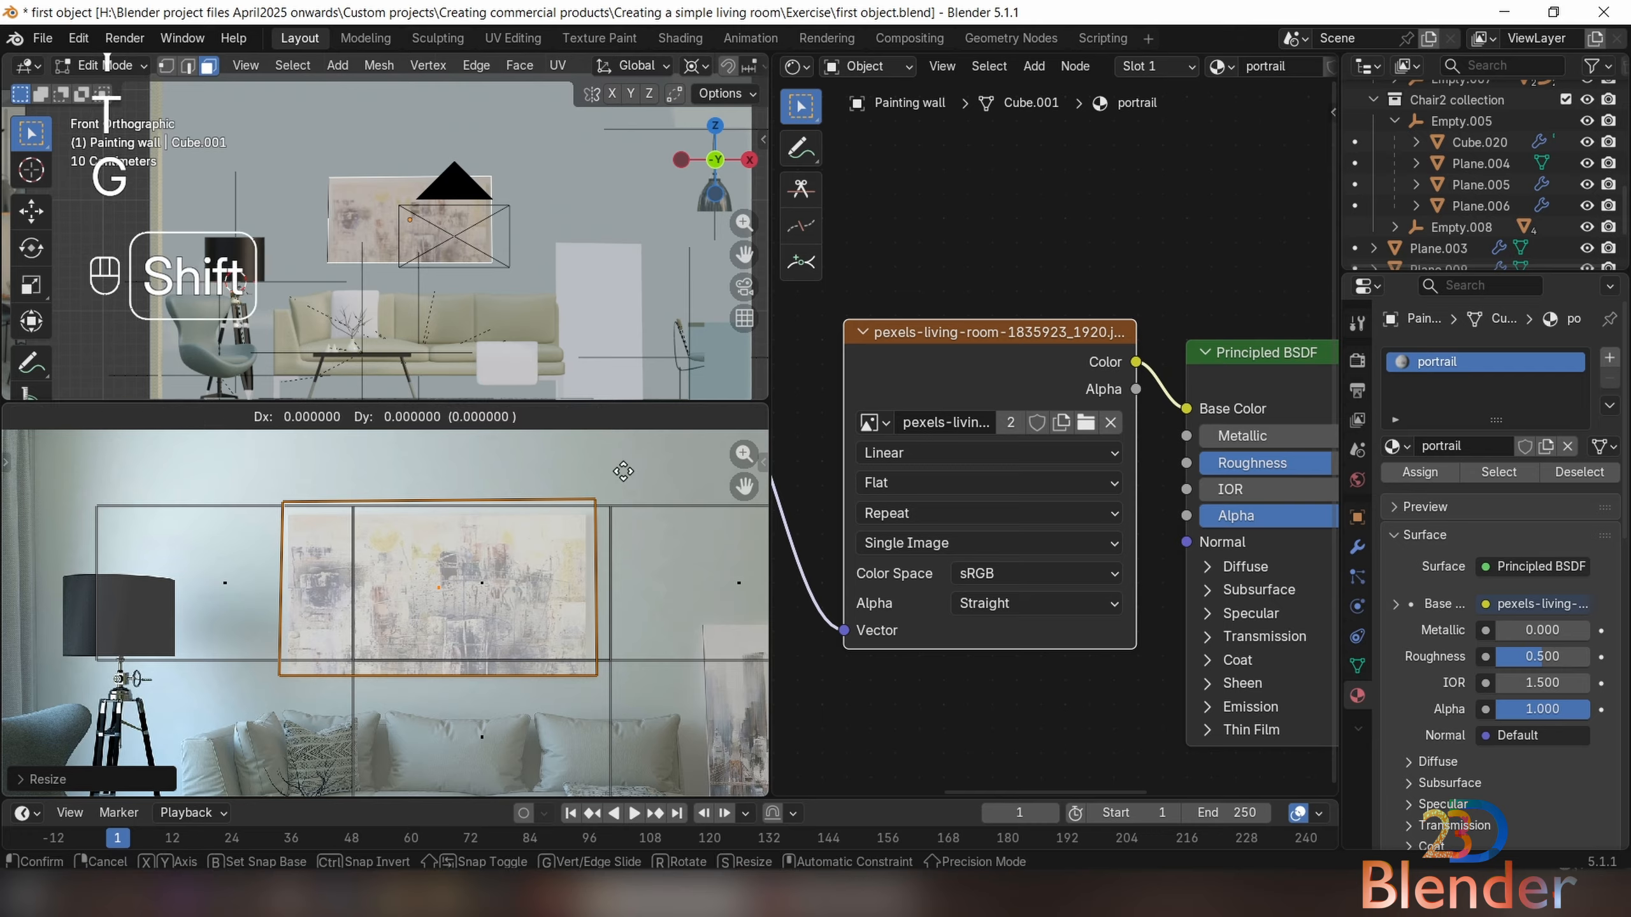
left_click(622, 528)
scroll(606, 632, "up", 4)
middle_click_drag(607, 632, 555, 616, "shift")
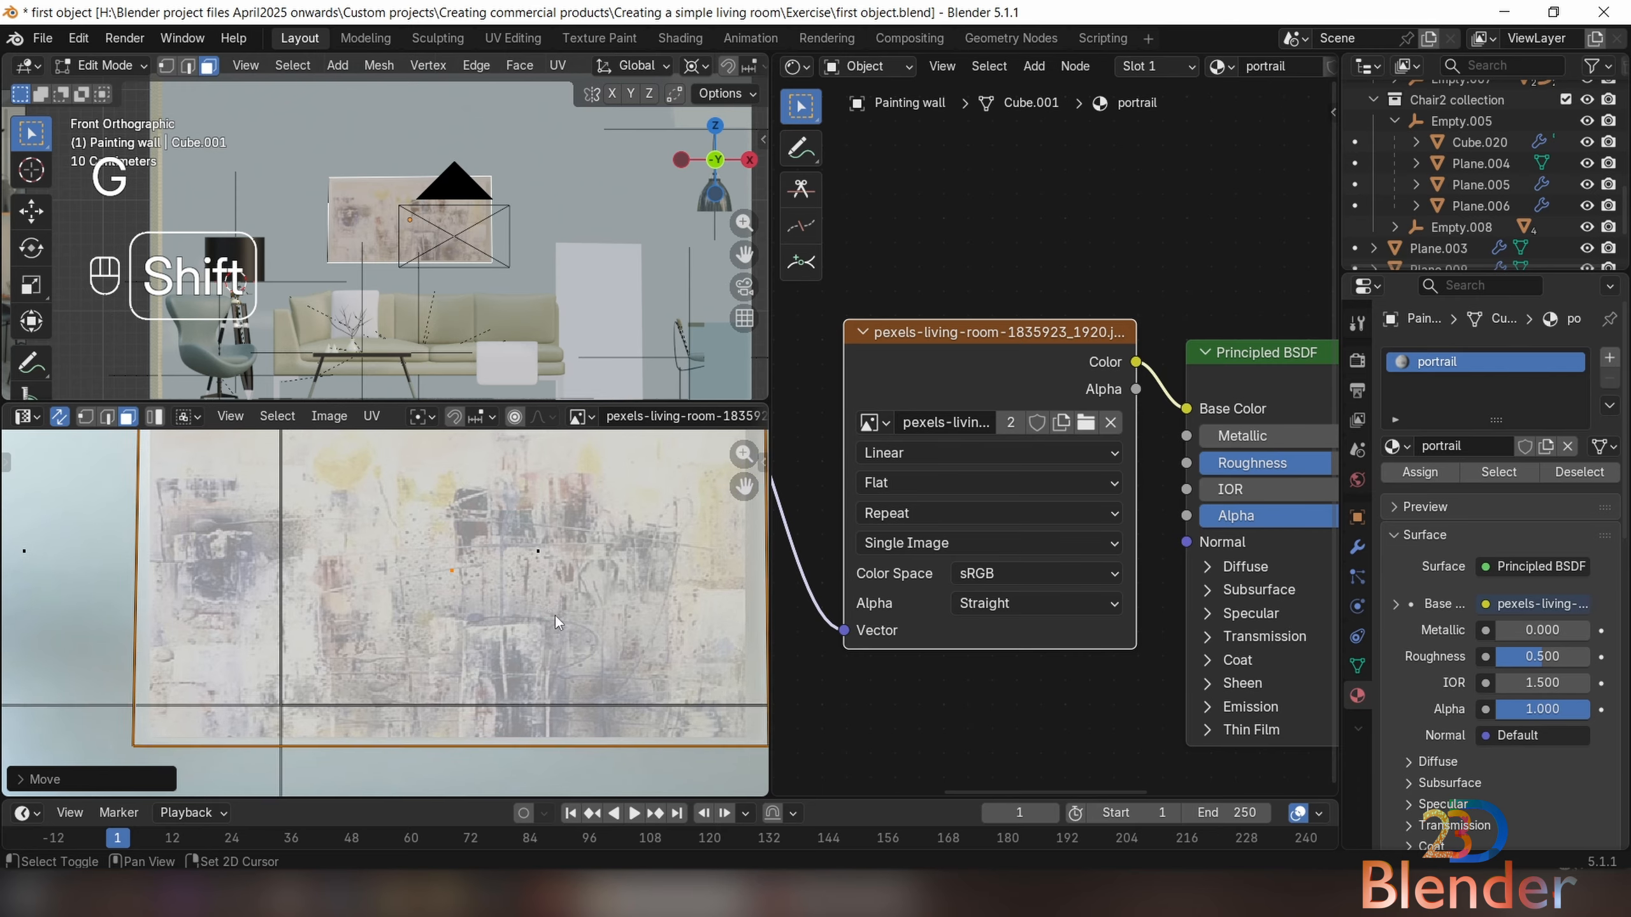
Scale the UV island along X to the painting's width and check the texture on the wall in Object Mode
scroll(549, 609, "down", 4)
key("s")
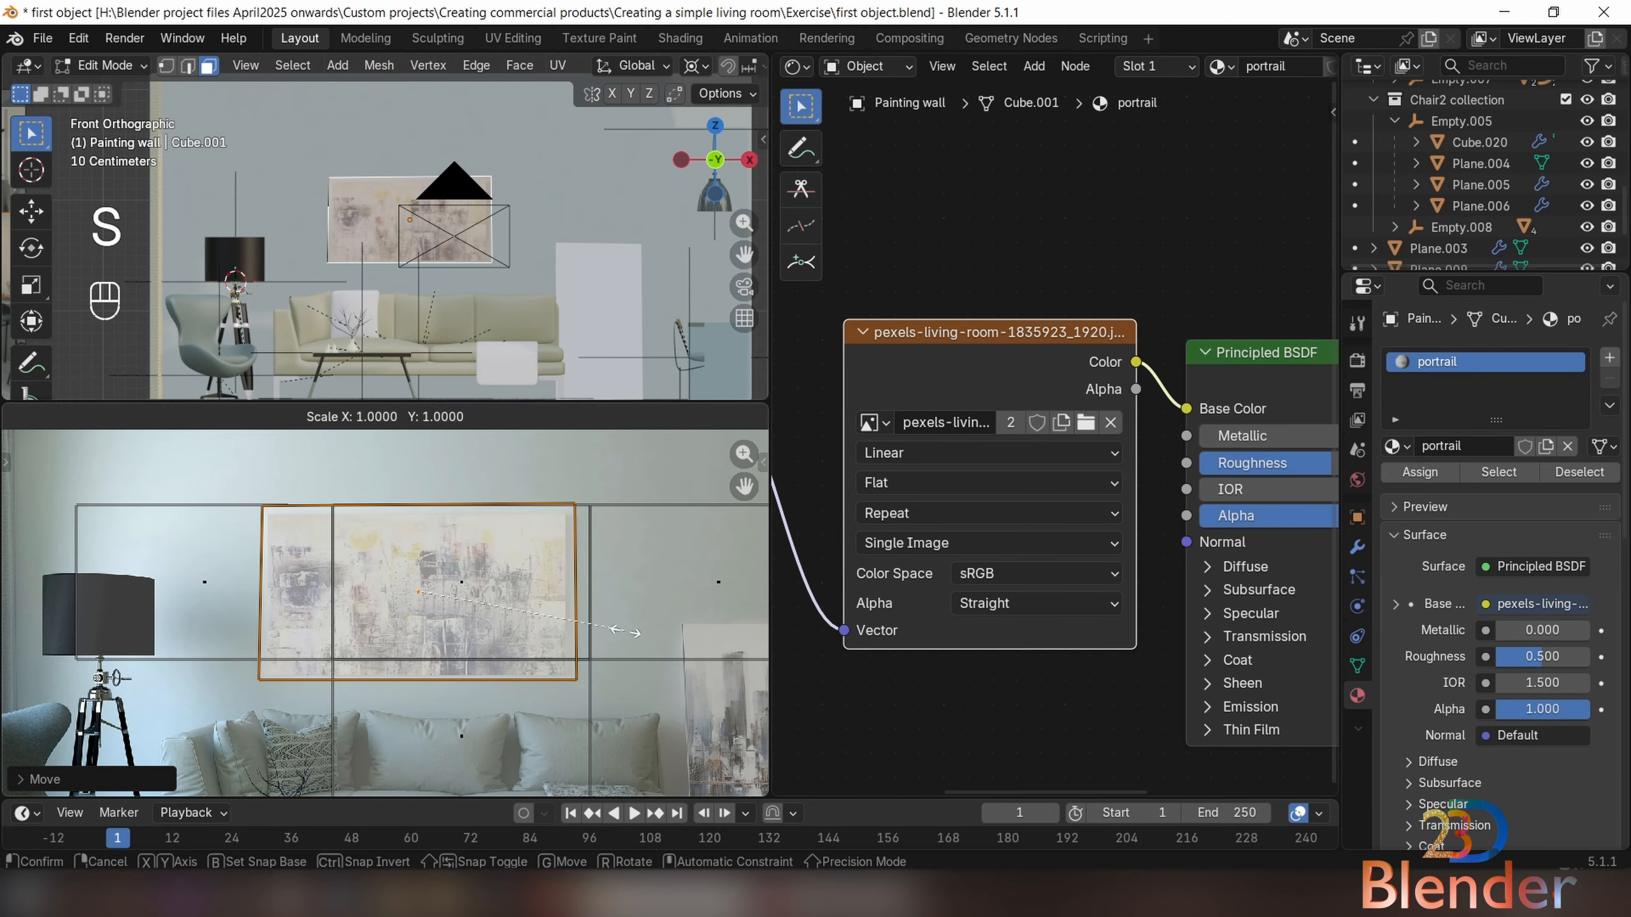
key("x")
left_click(613, 633)
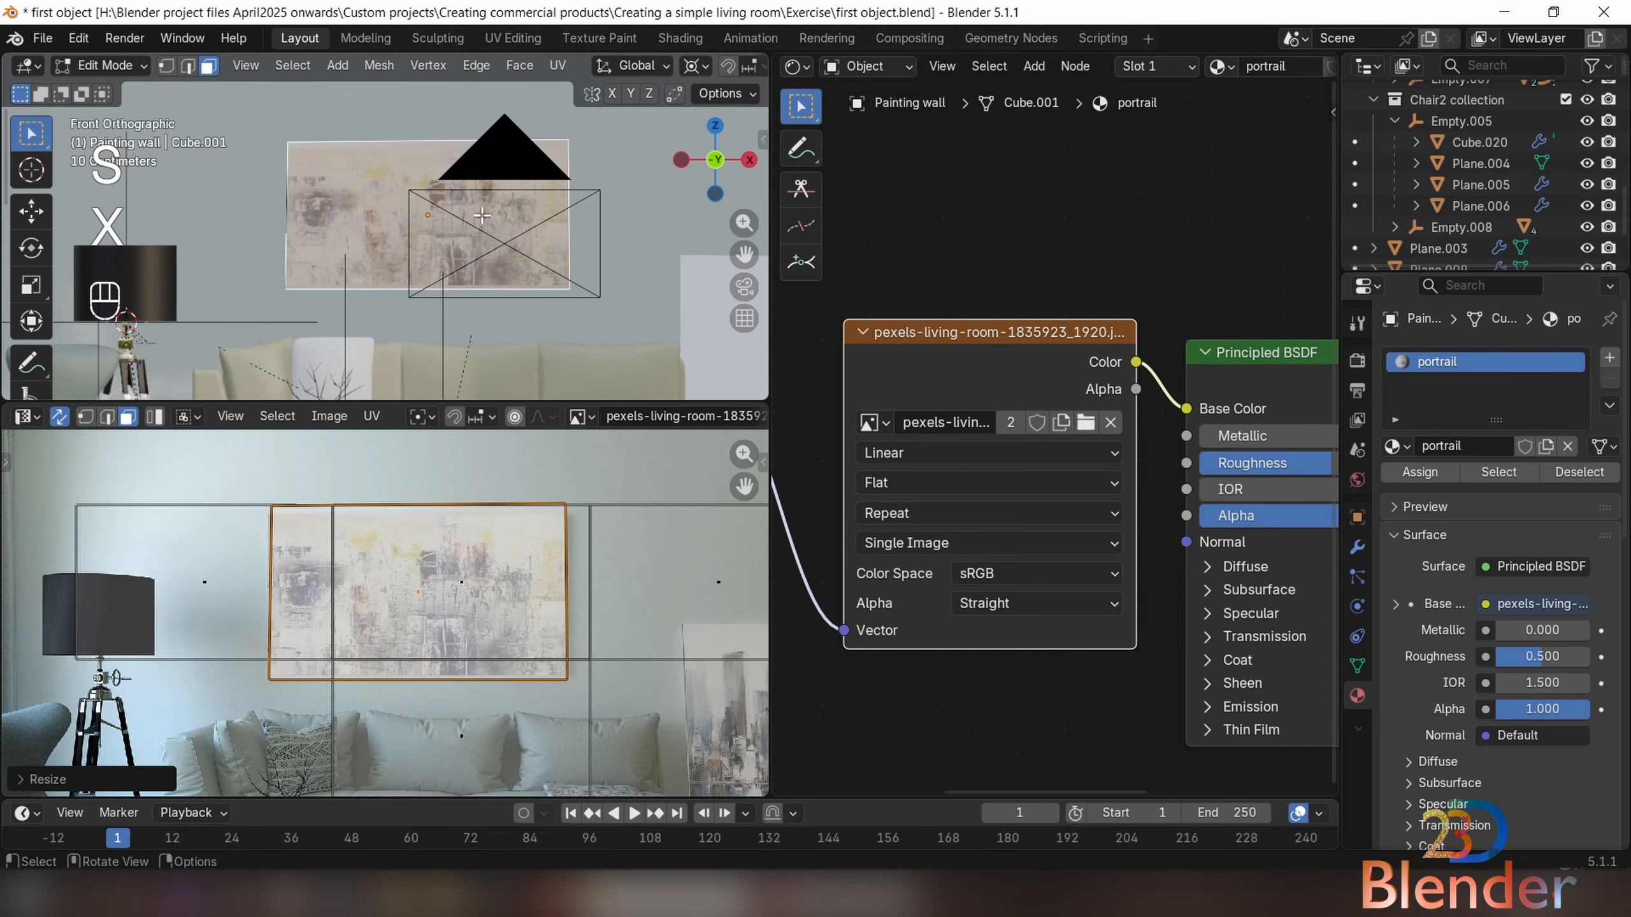
key("Tab")
scroll(332, 299, "up", 4)
middle_click_drag(332, 299, 297, 352, "shift")
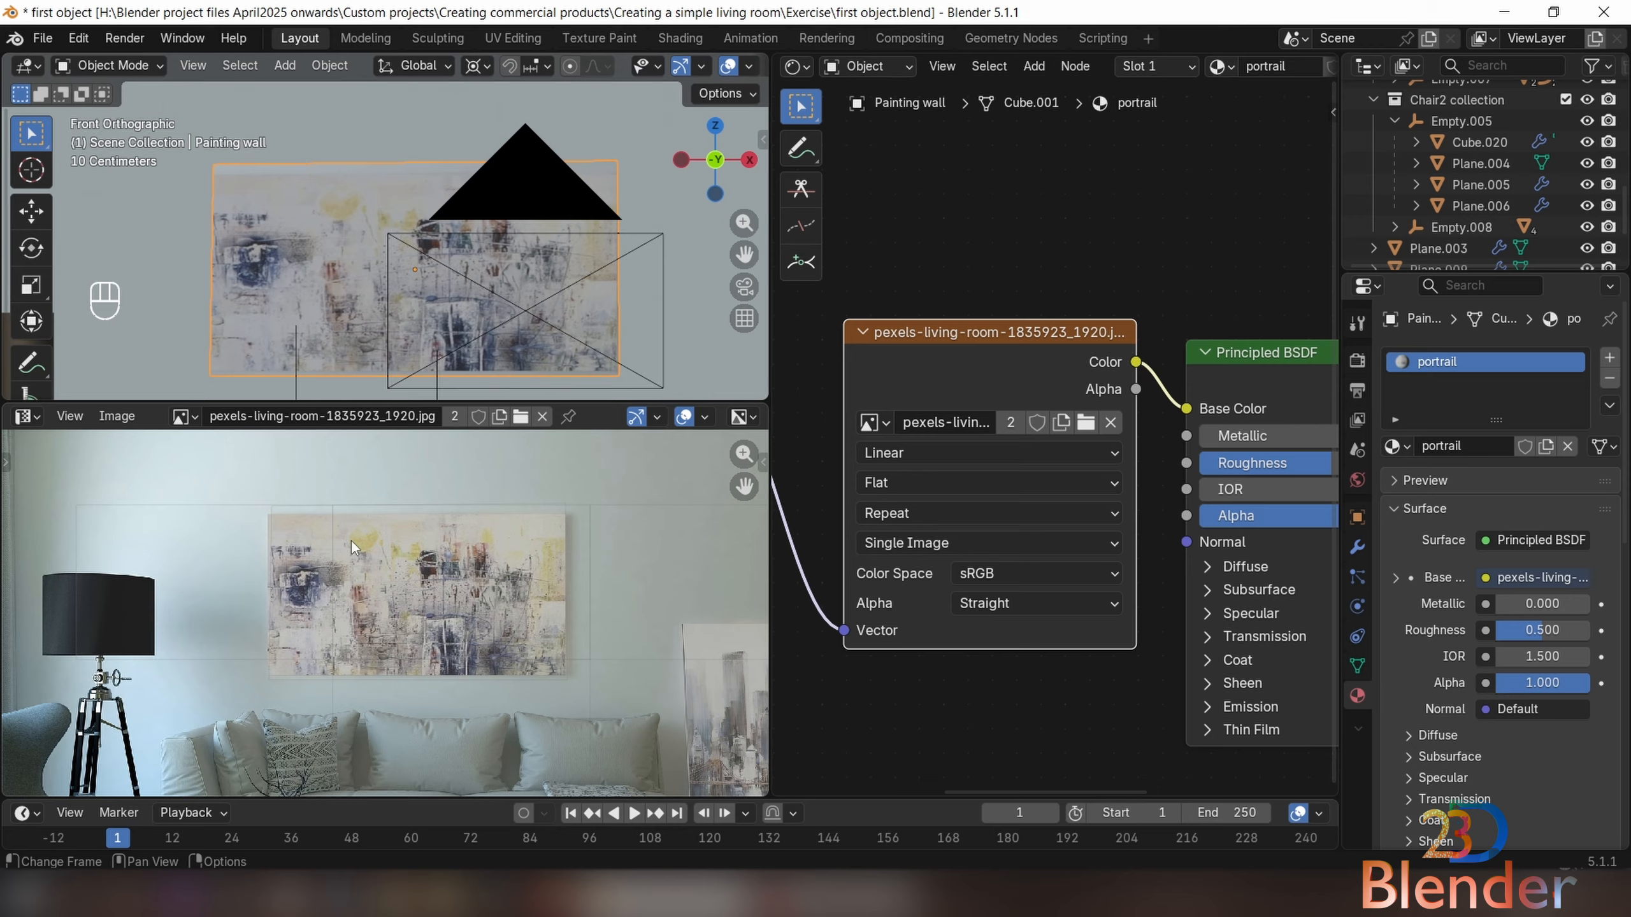
Return to Edit Mode with vertex selection and edge-slide the UV island's two upper vertices down to the painting's upper edge
key("Tab")
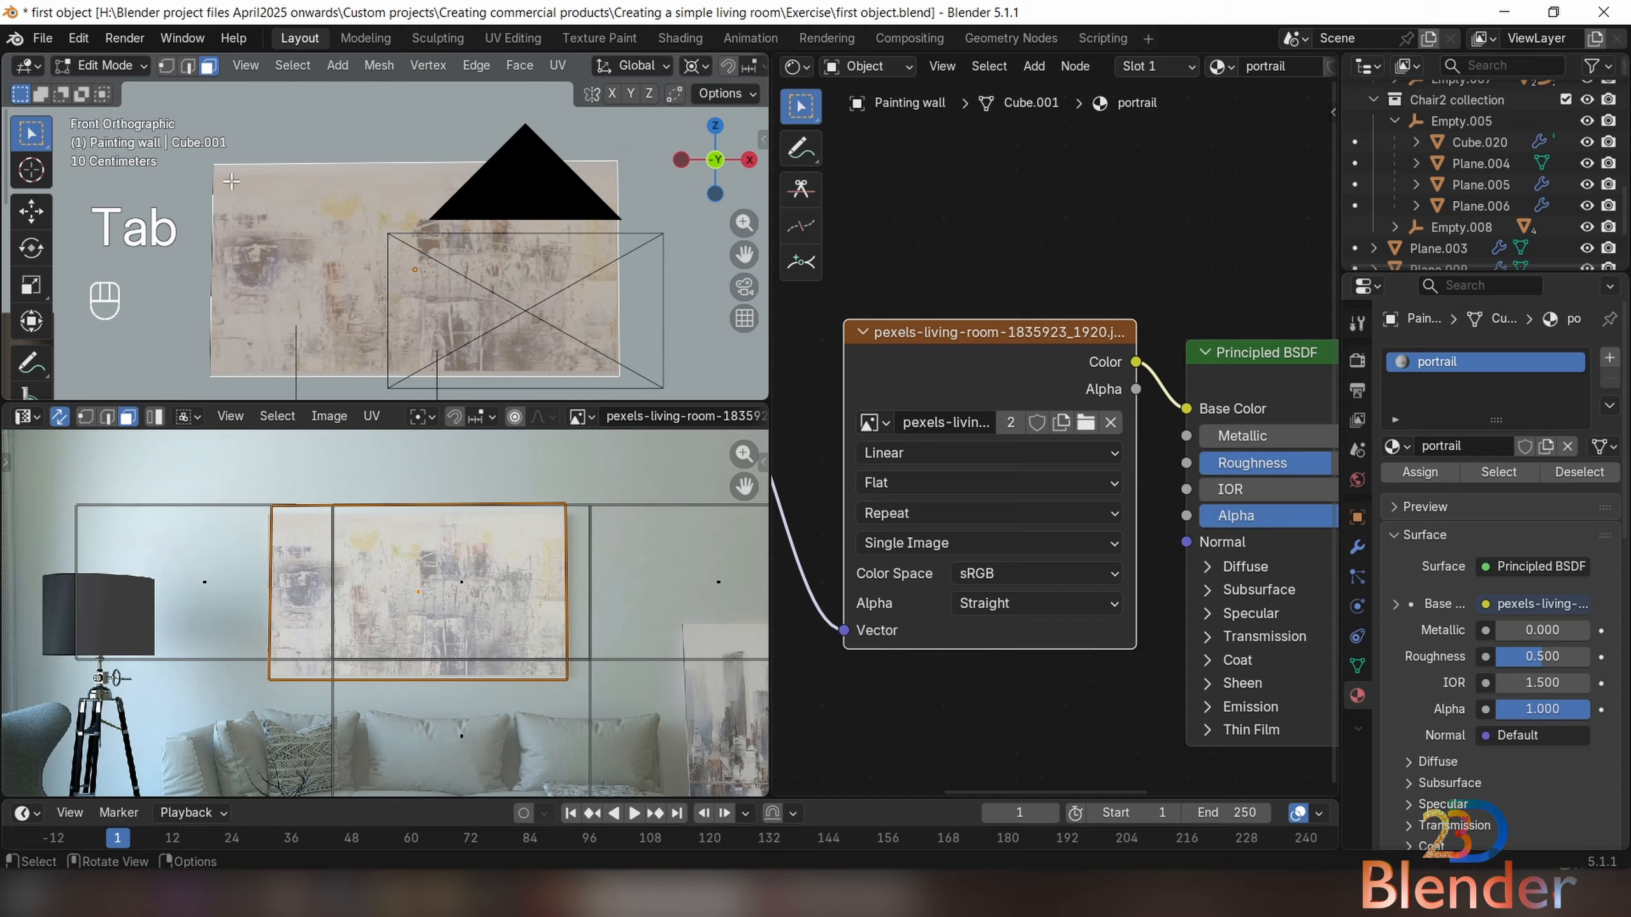
key("1")
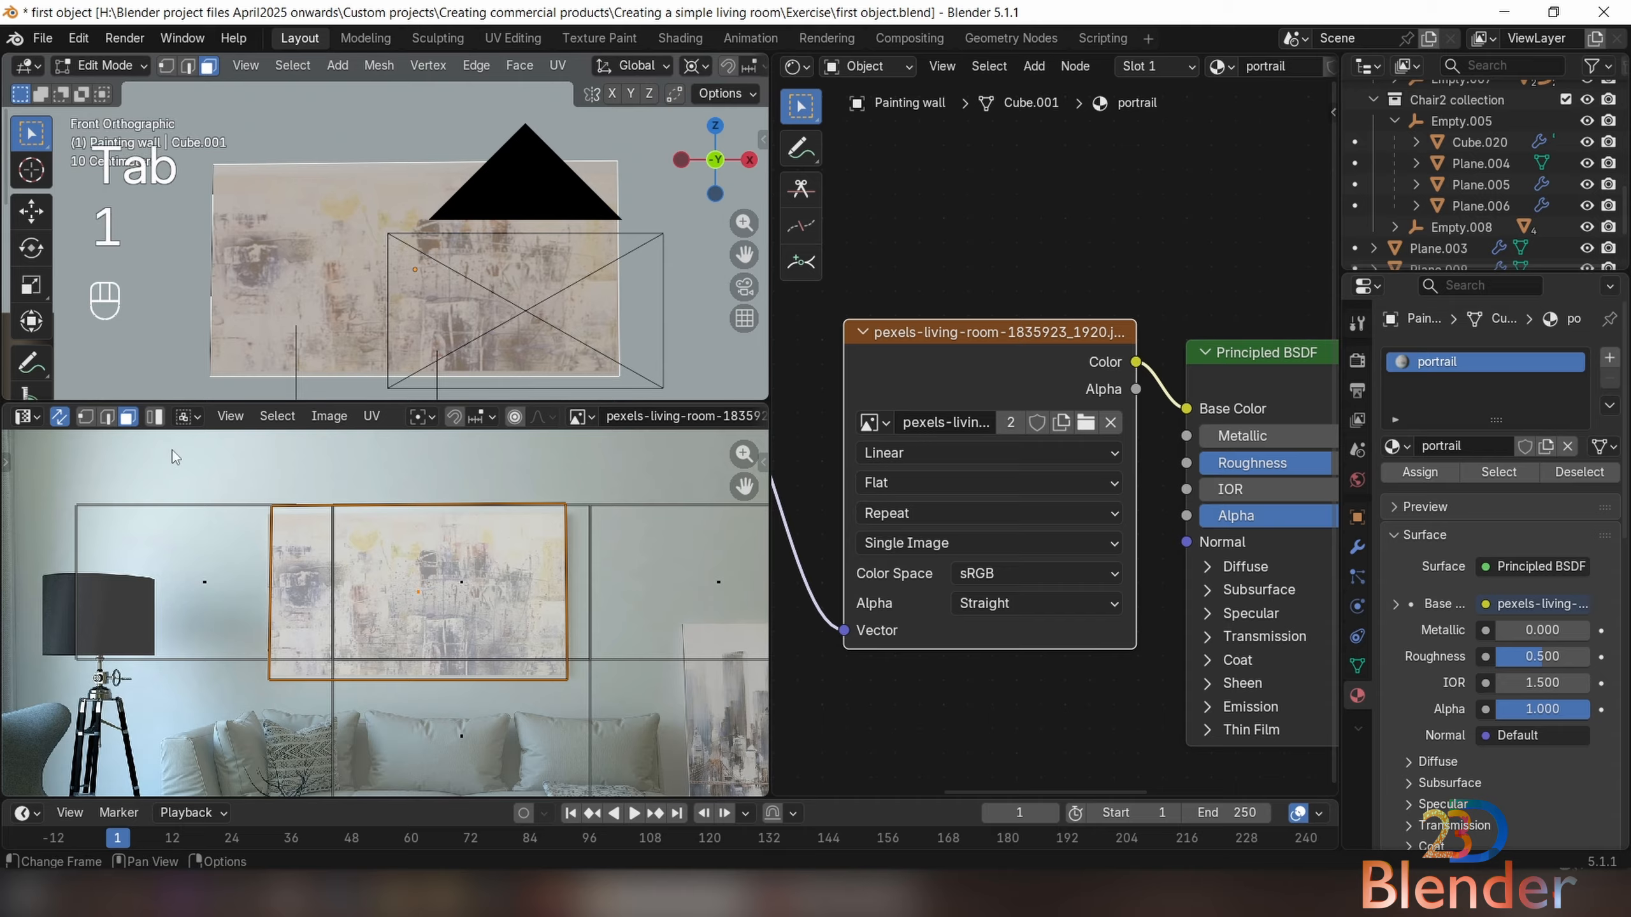
left_click(89, 417)
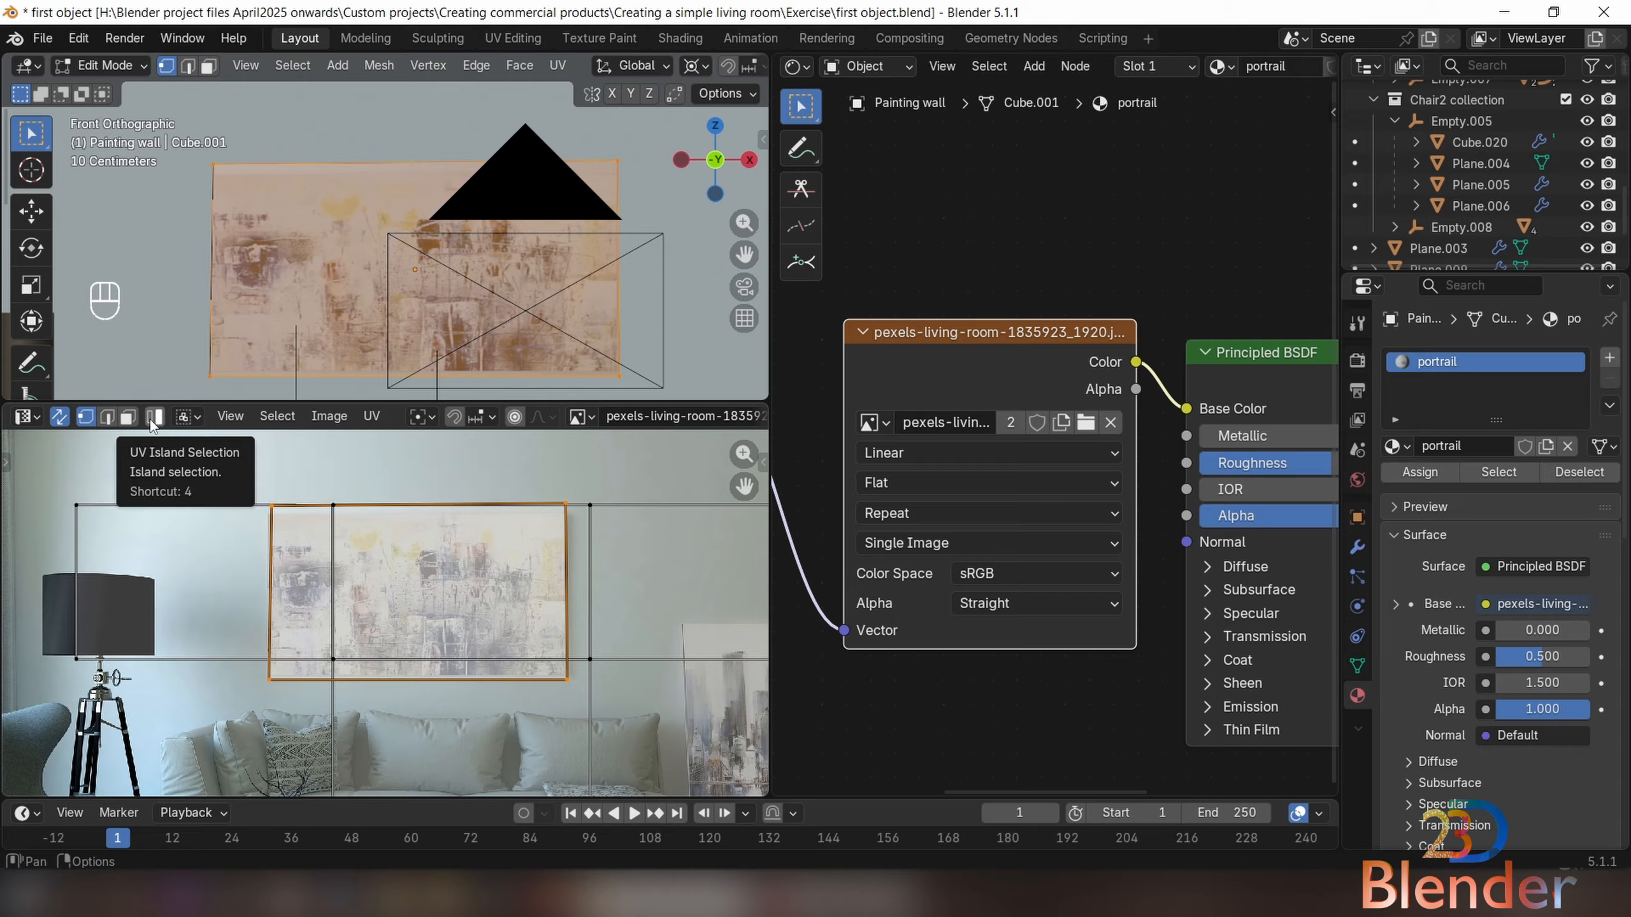
scroll(384, 612, "up", 3)
middle_click_drag(427, 491, 379, 623, "shift")
scroll(354, 592, "down", 2)
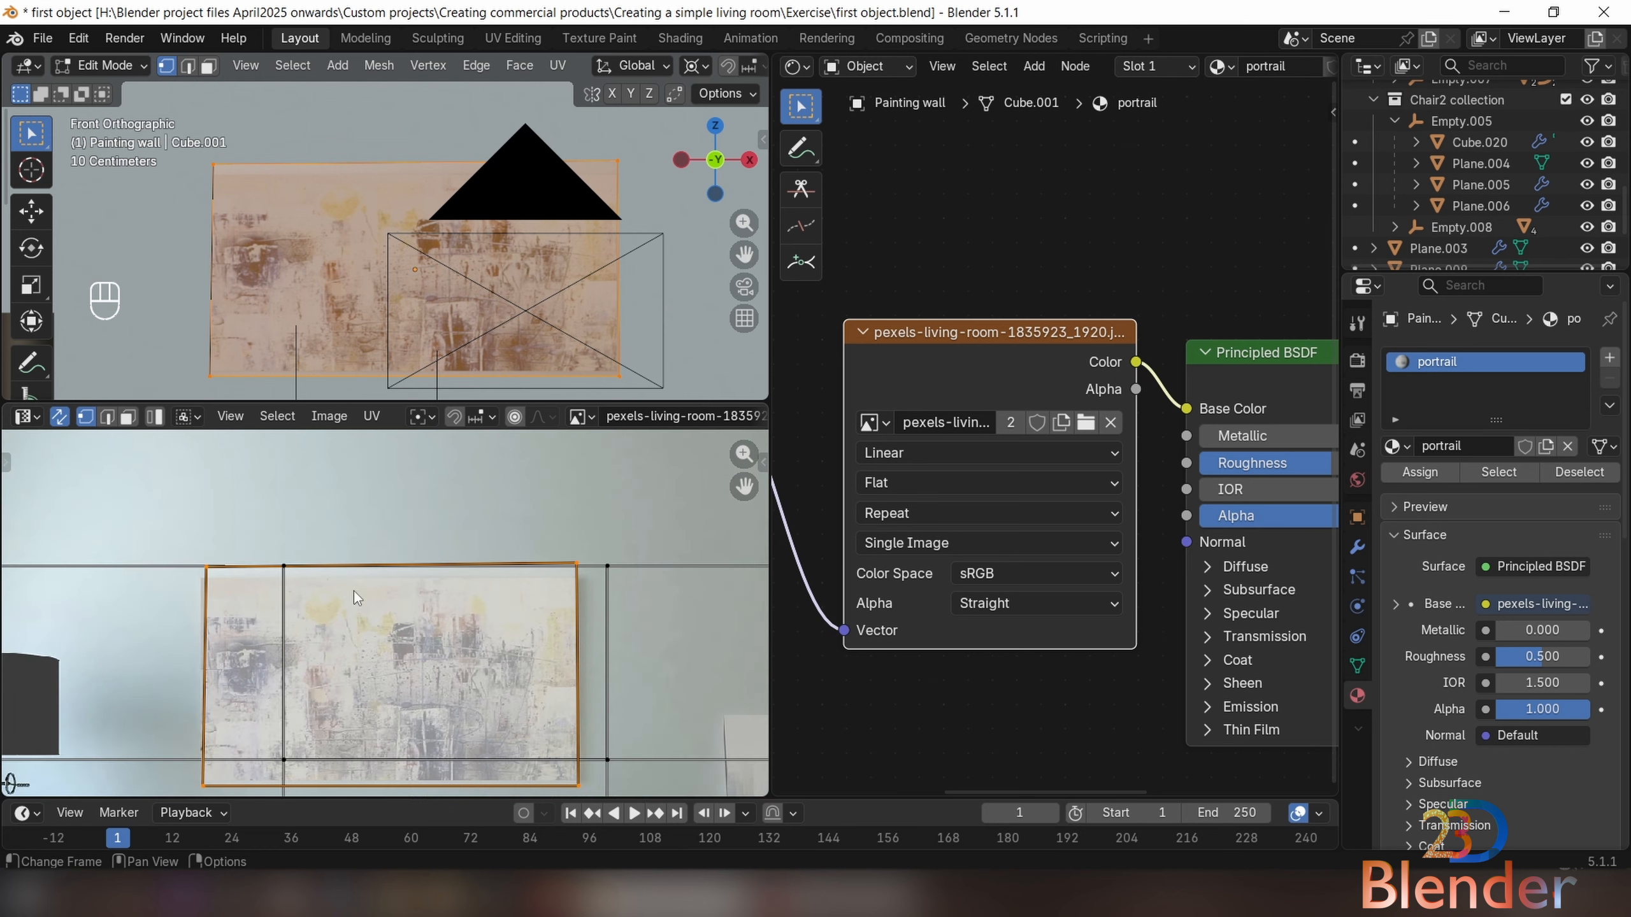
left_click(238, 592)
left_click(581, 570, "shift")
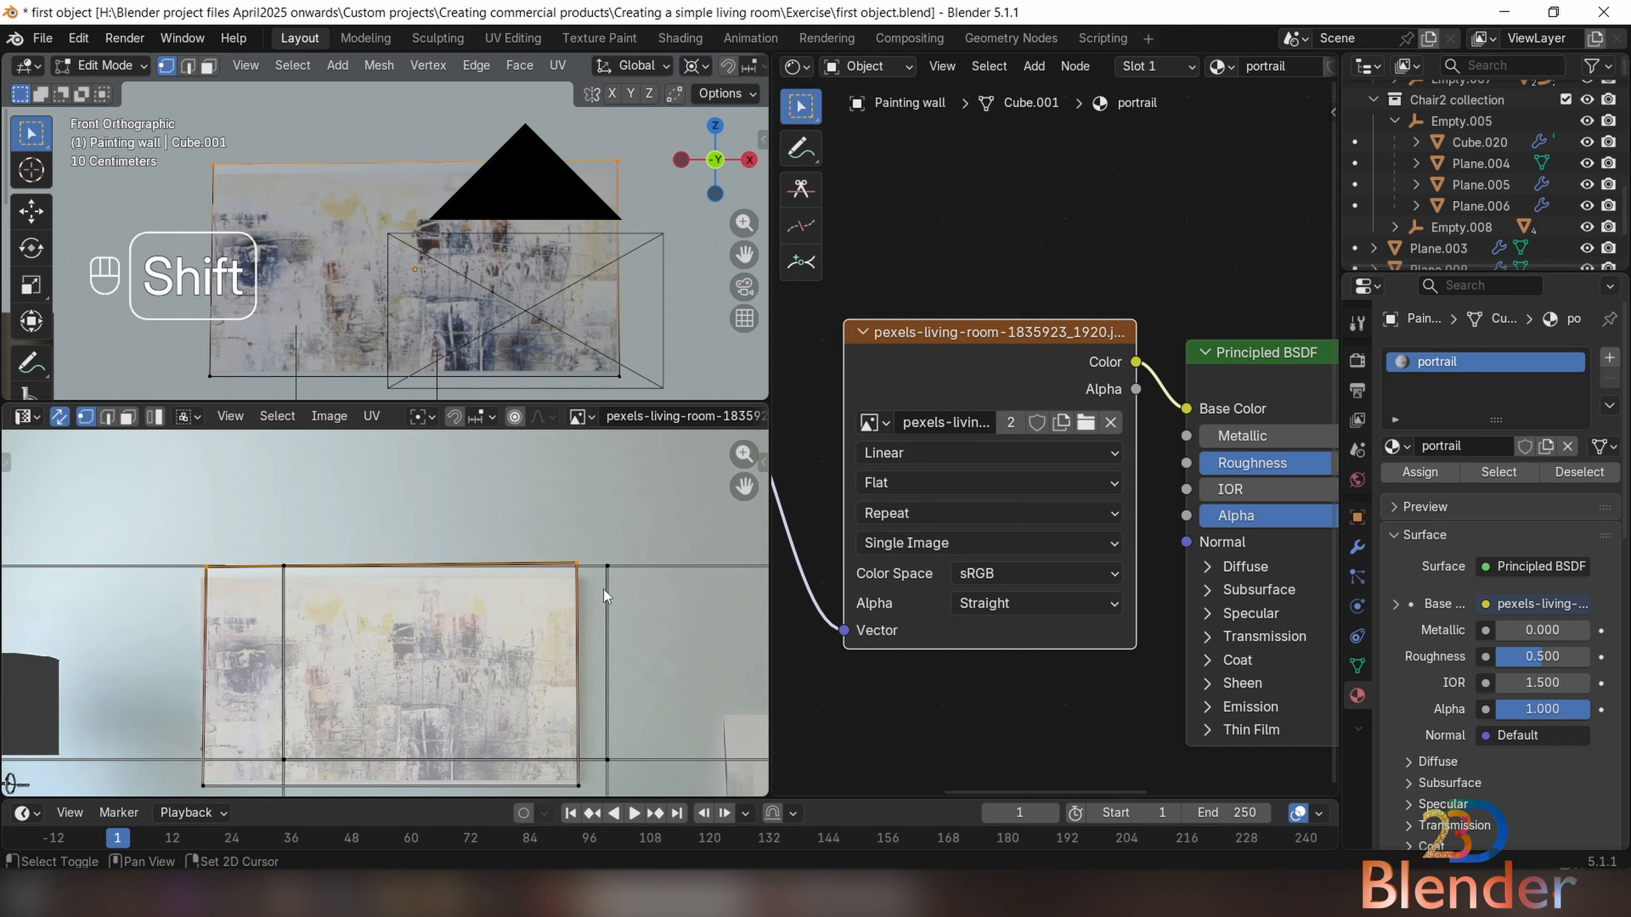
scroll(604, 589, "up", 2)
key("g")
key("g")
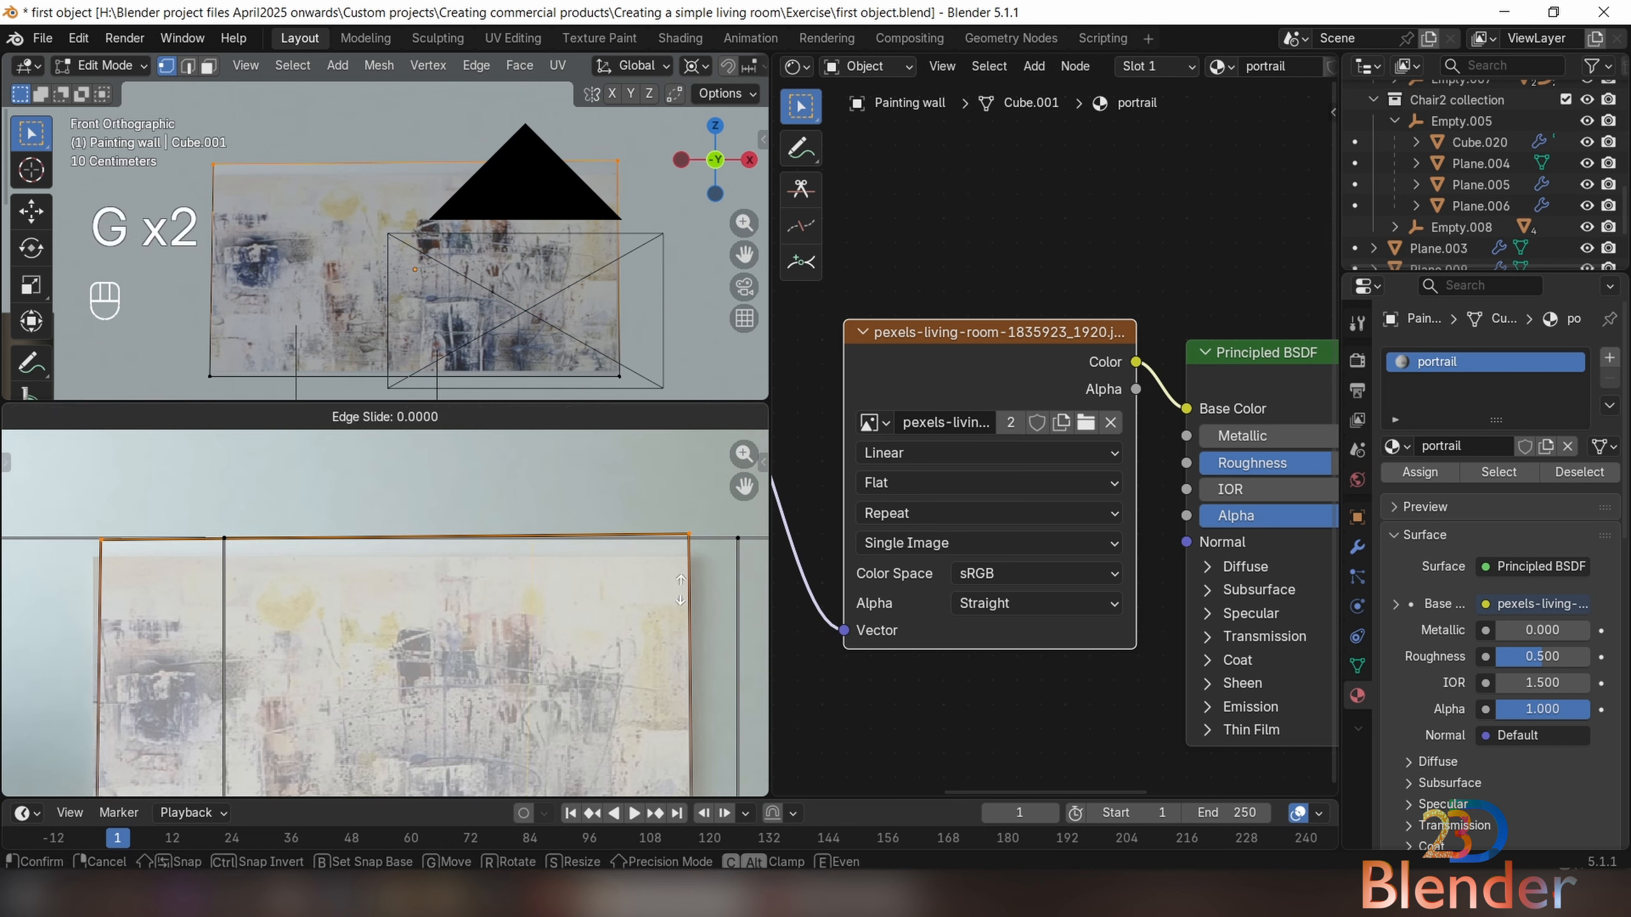
left_click(677, 711)
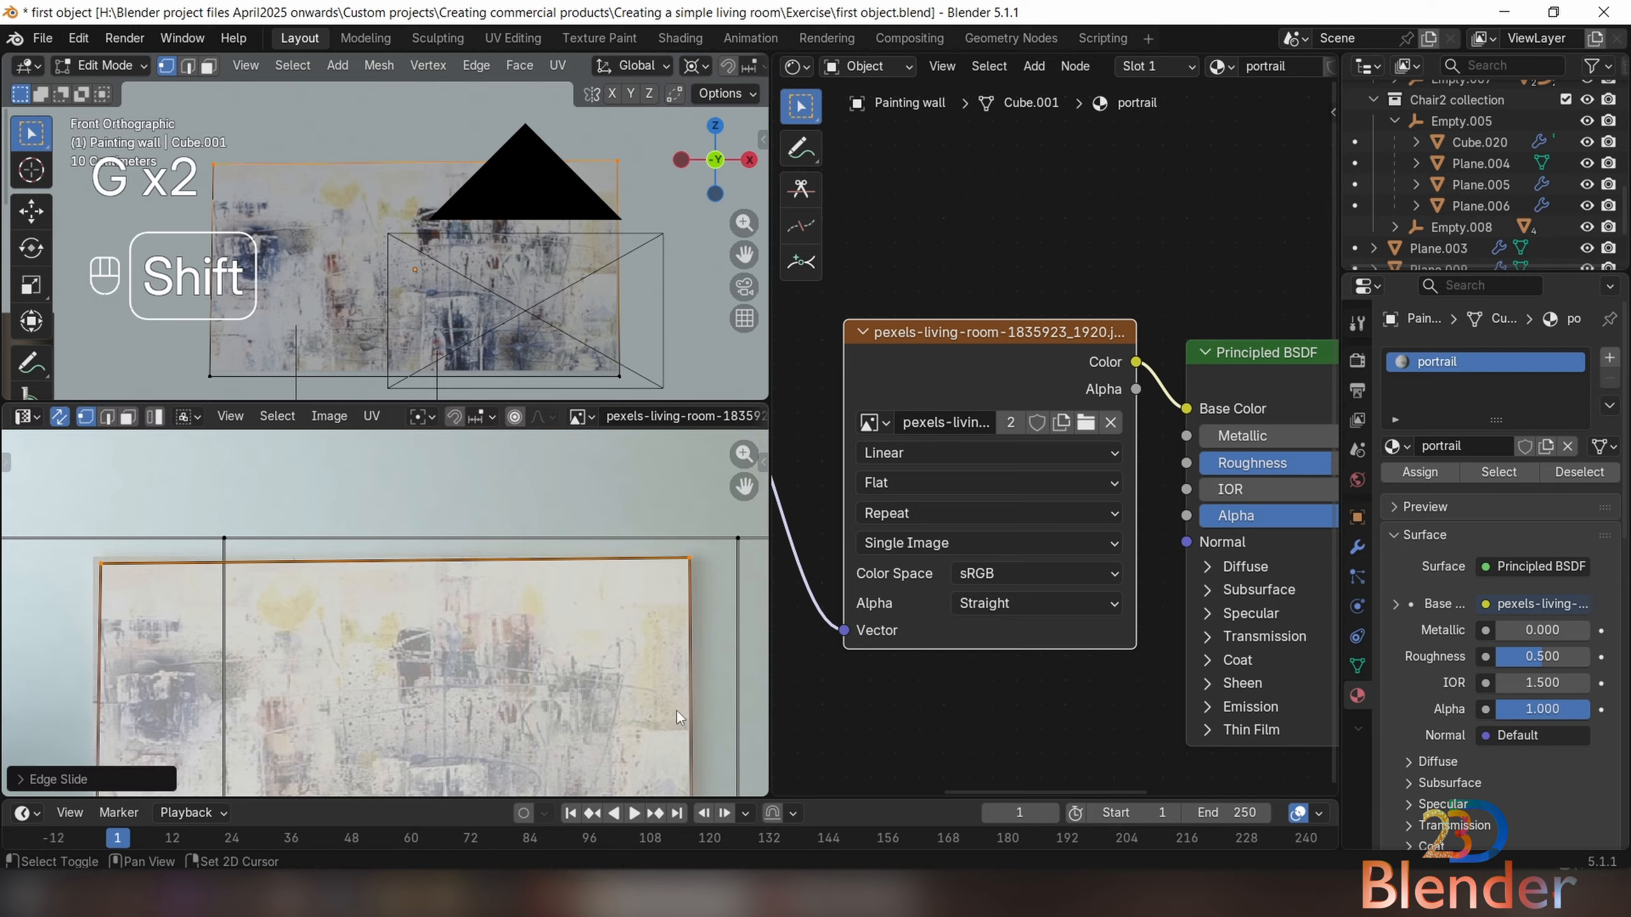
Move the UV island's upper-left vertex onto the painting's matching corner
key("g")
left_click(254, 632)
middle_click_drag(175, 640, 252, 611, "shift")
left_click_drag(151, 521, 191, 570)
key("g")
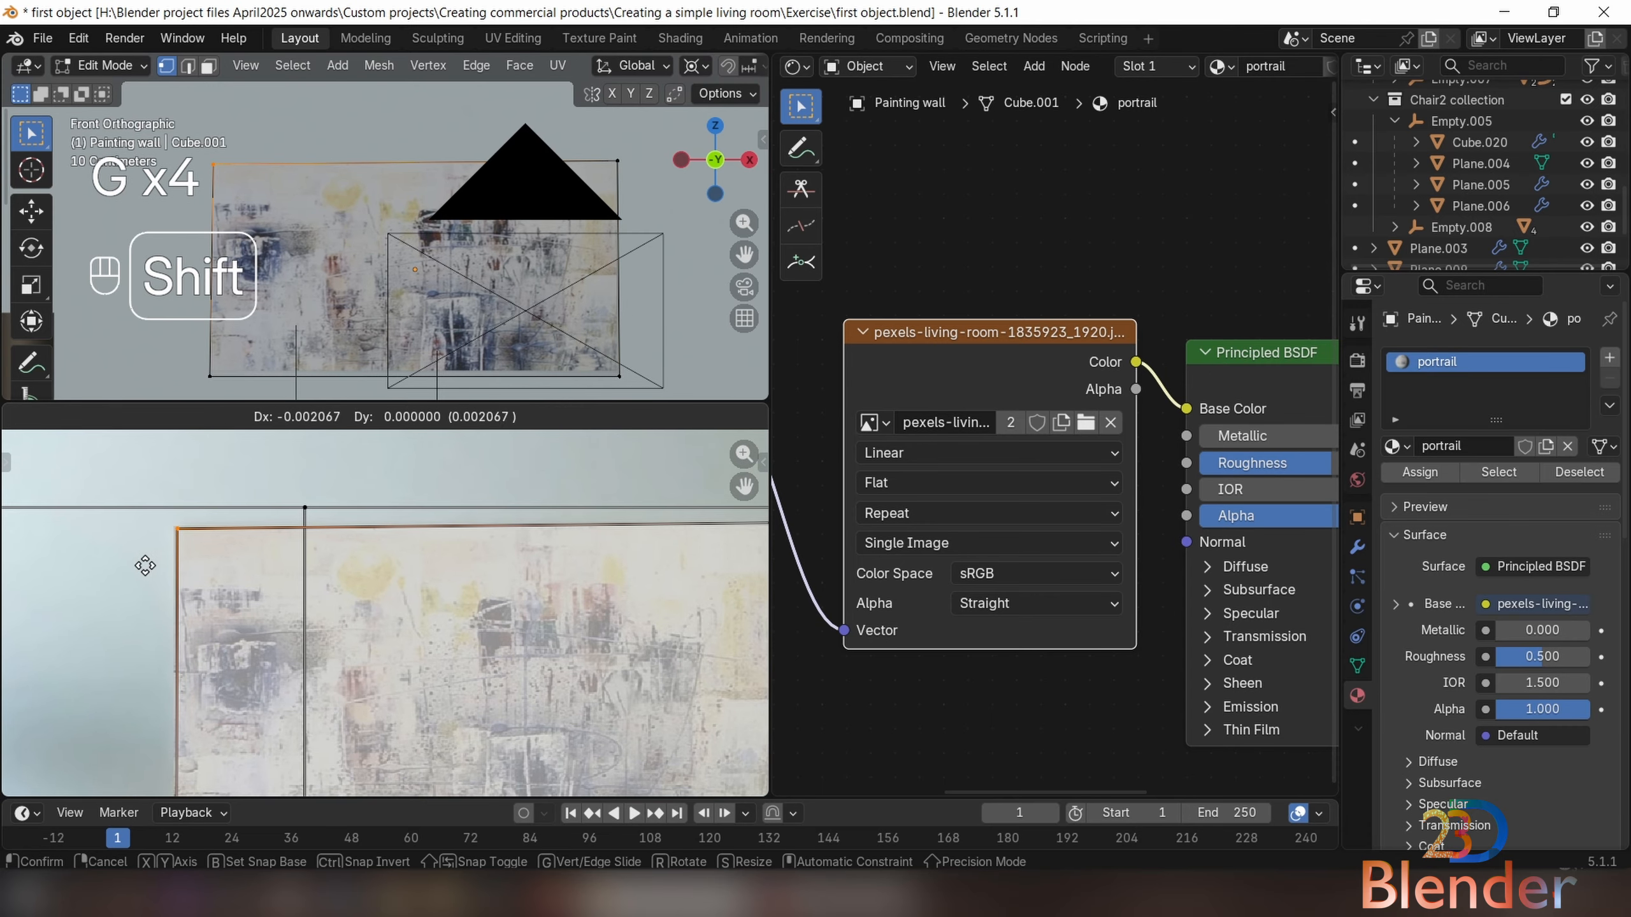
left_click(146, 565)
Select the UV island's two lower vertices and move them up along Y to the painting's lower edge
mouse_move(578, 574)
middle_mouse_down("shift")
mouse_move(491, 557)
mouse_move(427, 482)
middle_mouse_up("shift")
scroll(468, 508, "up", 1)
mouse_move(668, 491)
middle_mouse_down("shift")
mouse_move(533, 536)
mouse_move(442, 466)
mouse_move(594, 584)
middle_mouse_up("shift")
mouse_move(355, 597)
middle_mouse_down("shift")
mouse_move(509, 655)
mouse_move(491, 672)
middle_mouse_up("shift")
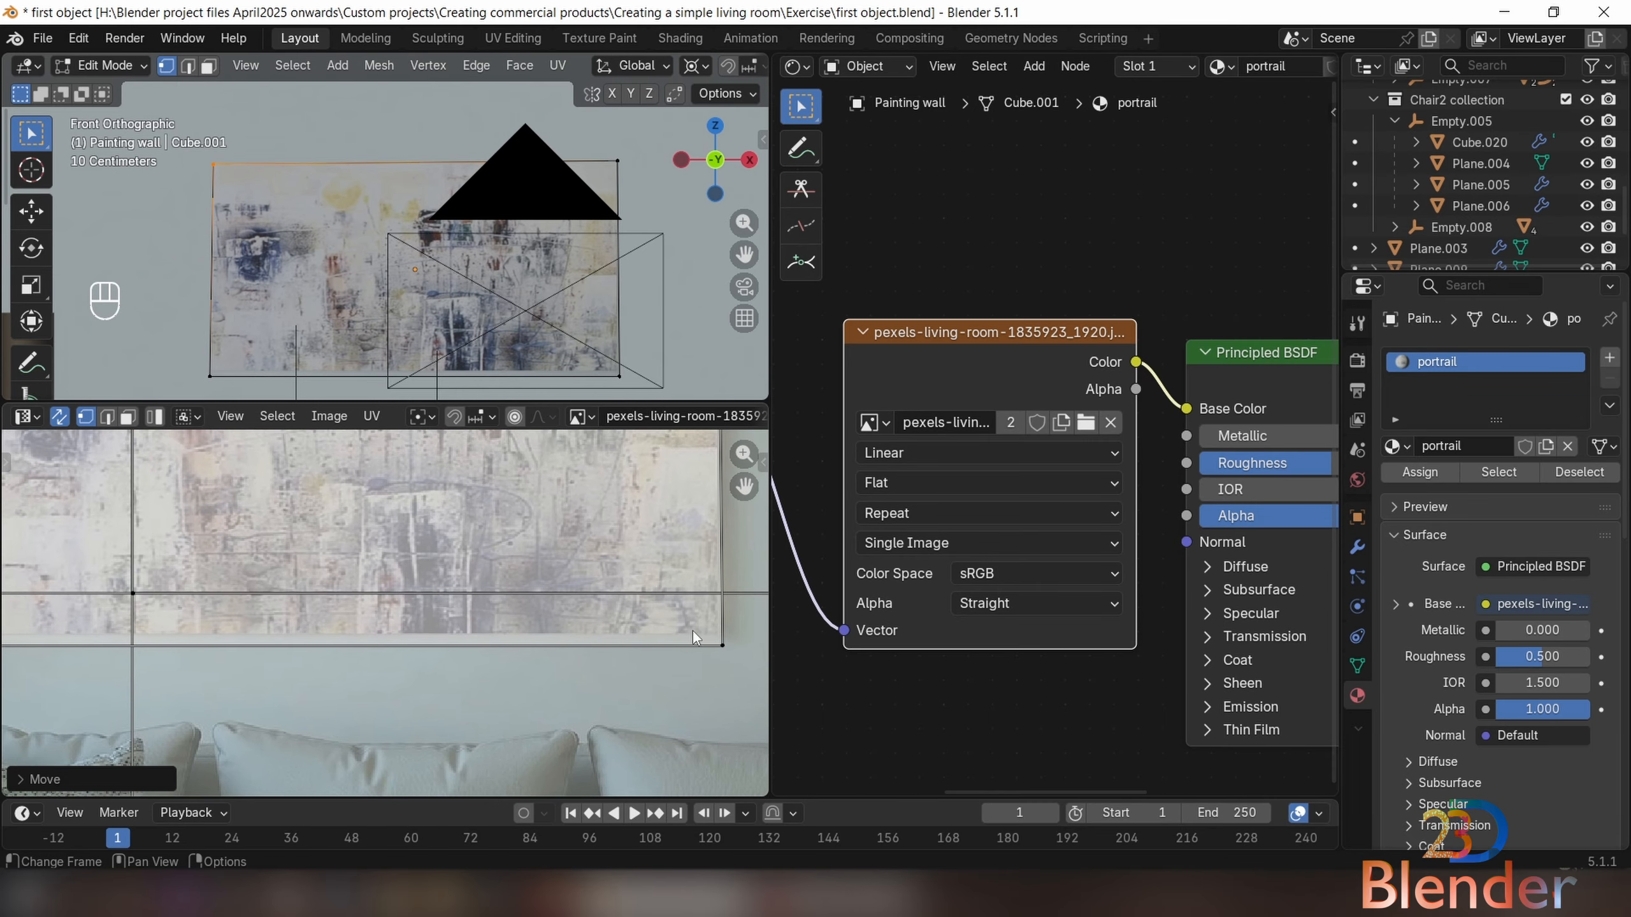
left_click_drag(694, 630, 735, 667)
middle_click_drag(450, 657, 716, 660, "shift")
left_click_drag(198, 623, 217, 640)
middle_click_drag(495, 678, 382, 671, "shift")
key("g")
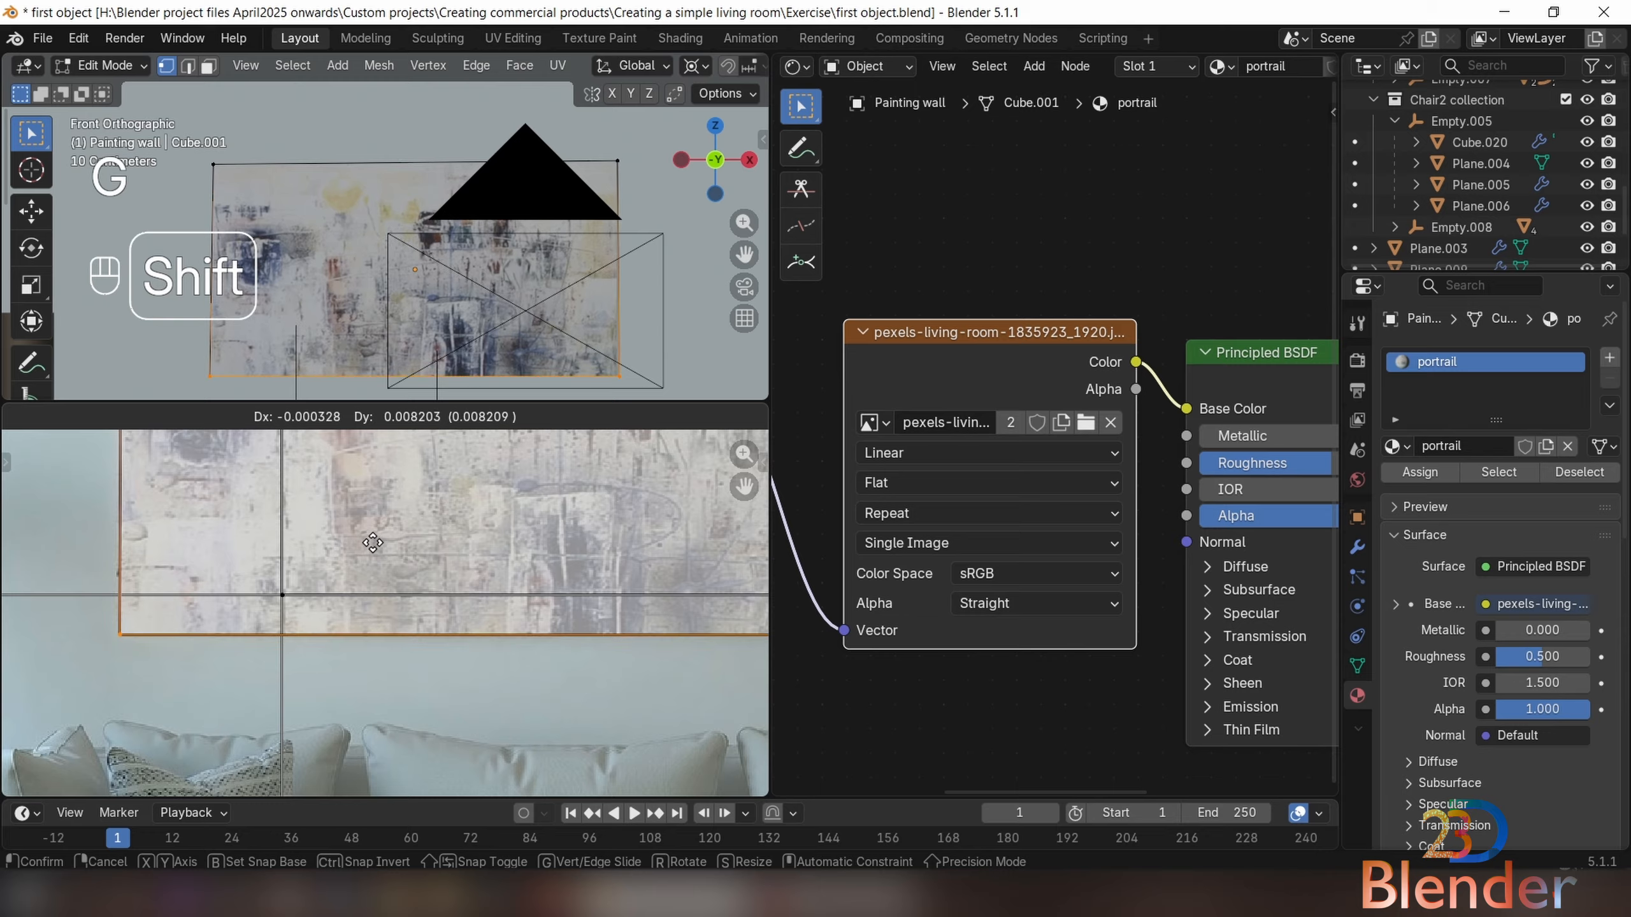
key("g")
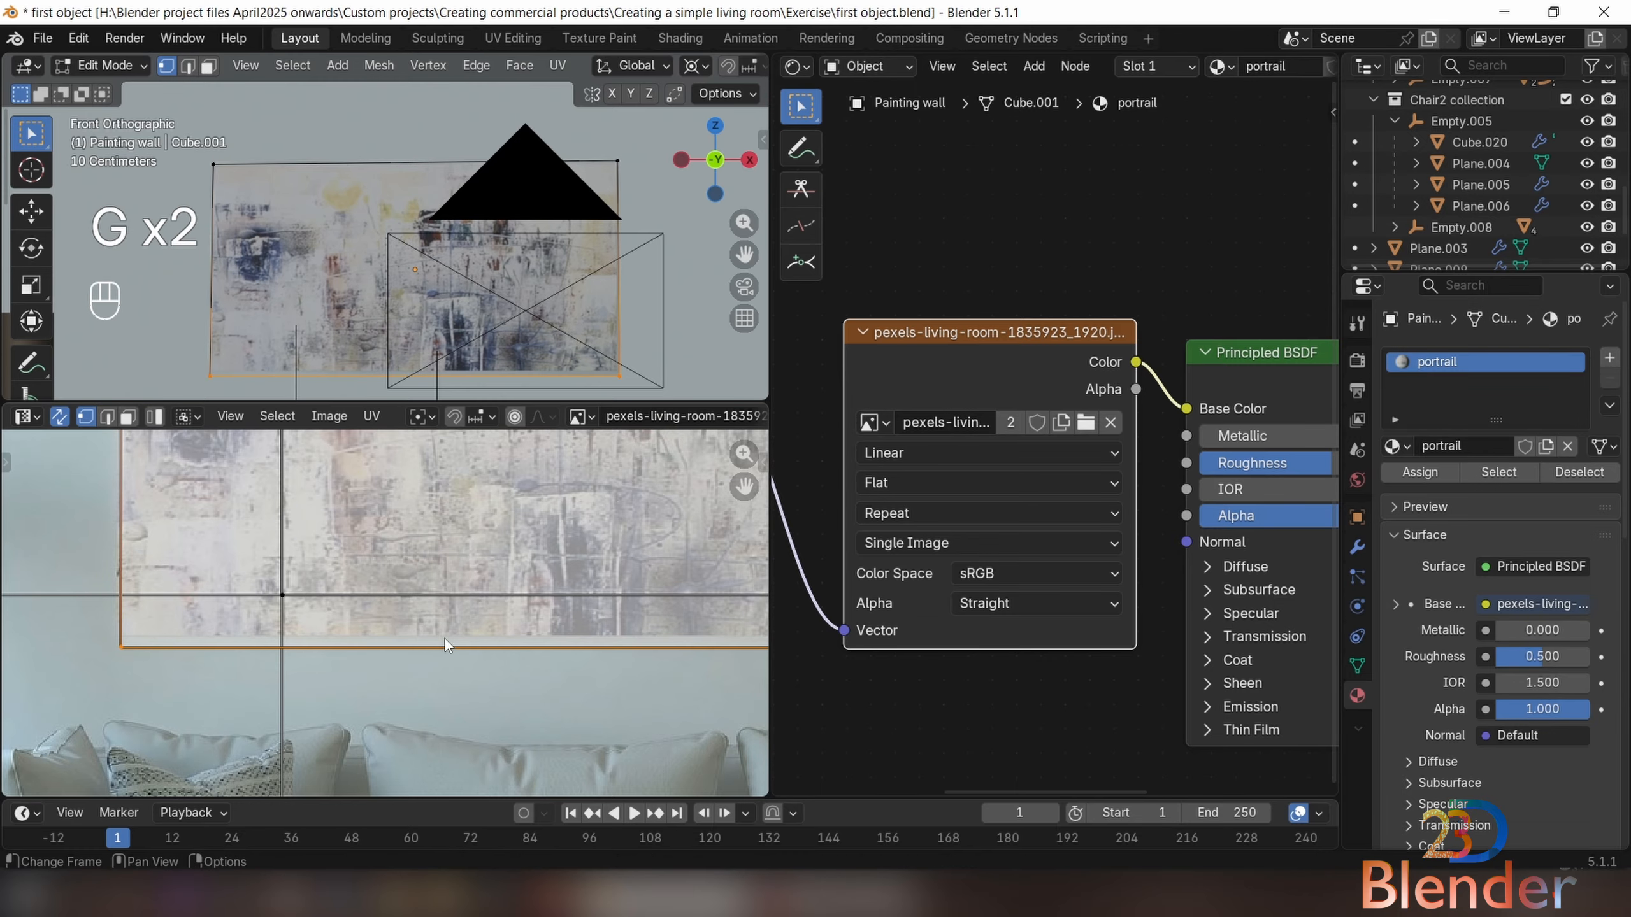
key("g")
key("z")
key("g")
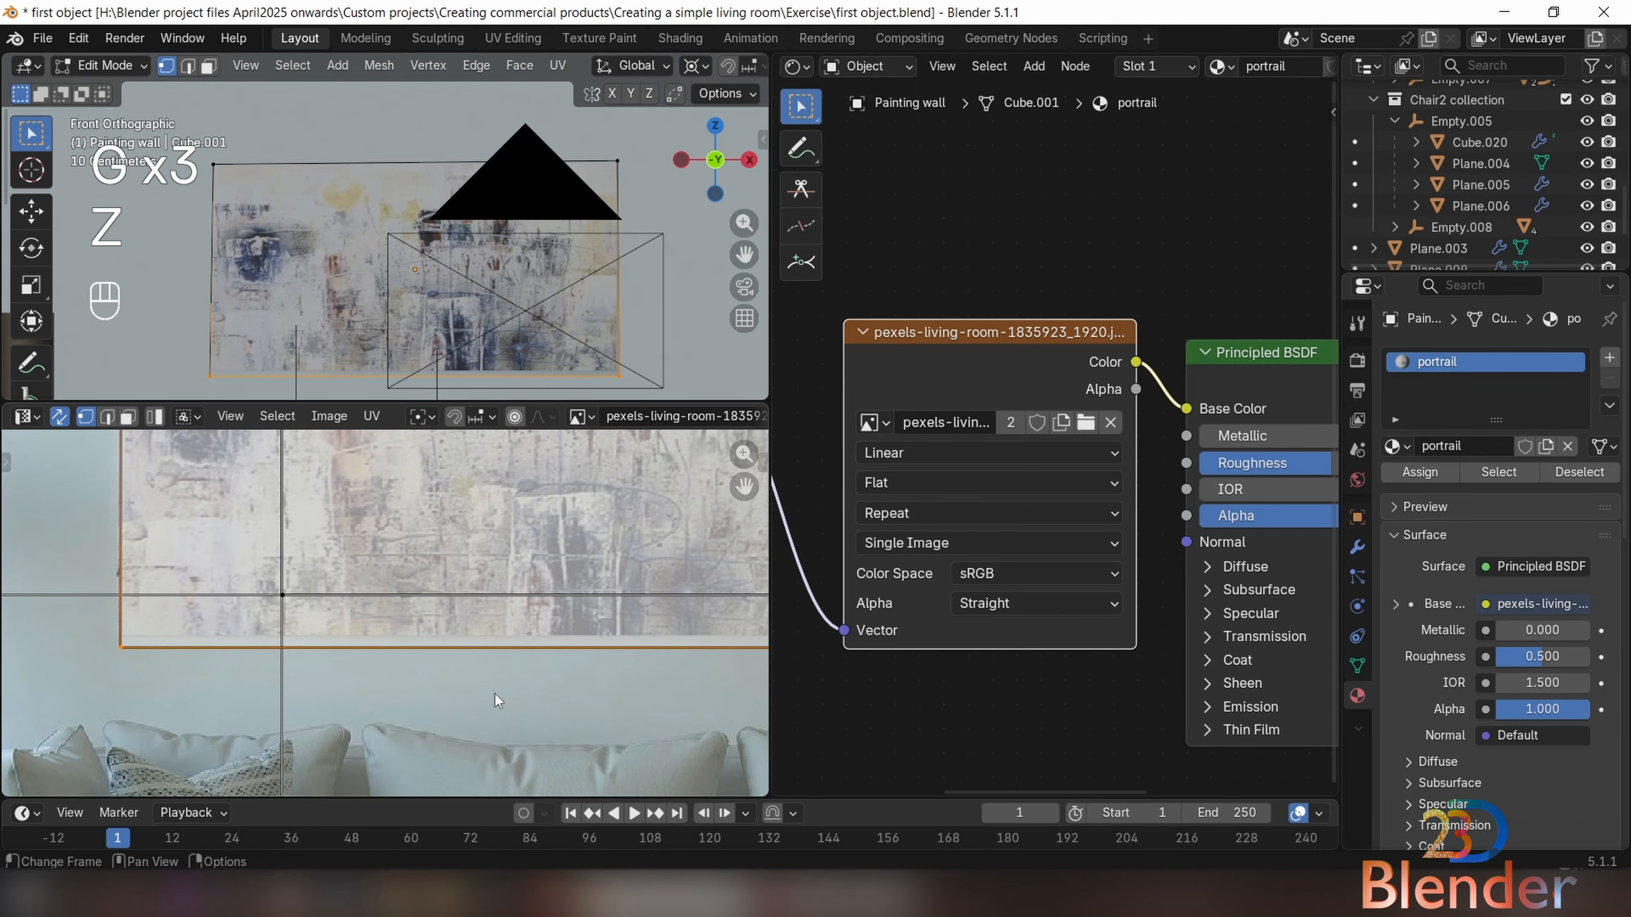
key("y")
key("shift")
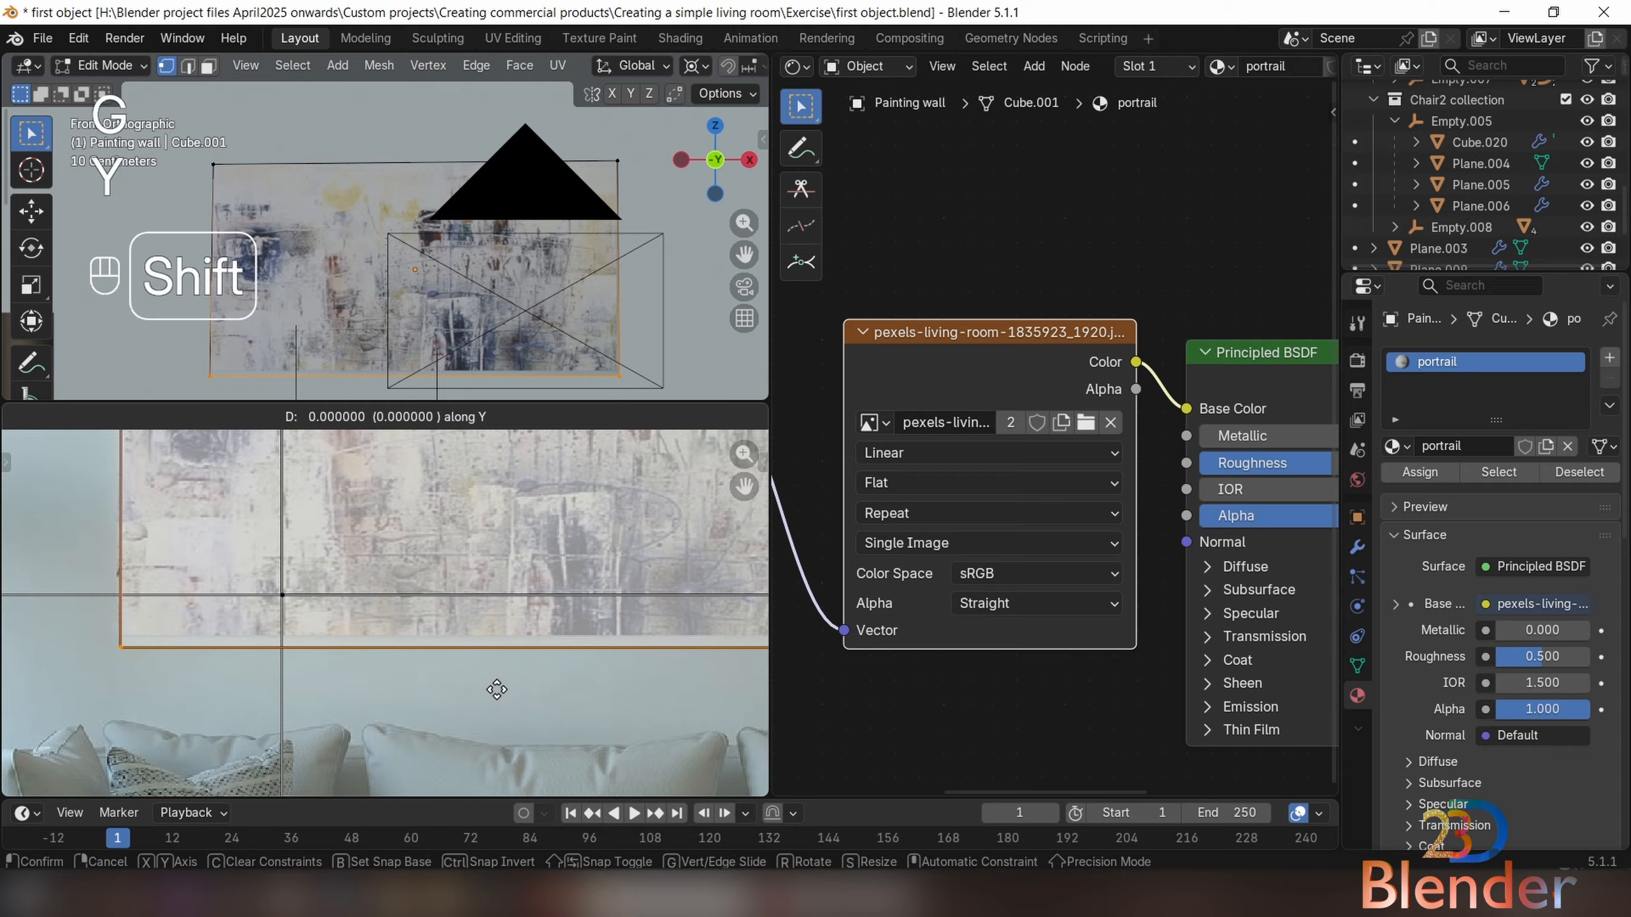
left_click(520, 572)
scroll(520, 604, "down", 4)
middle_click_drag(519, 617, 367, 635, "shift")
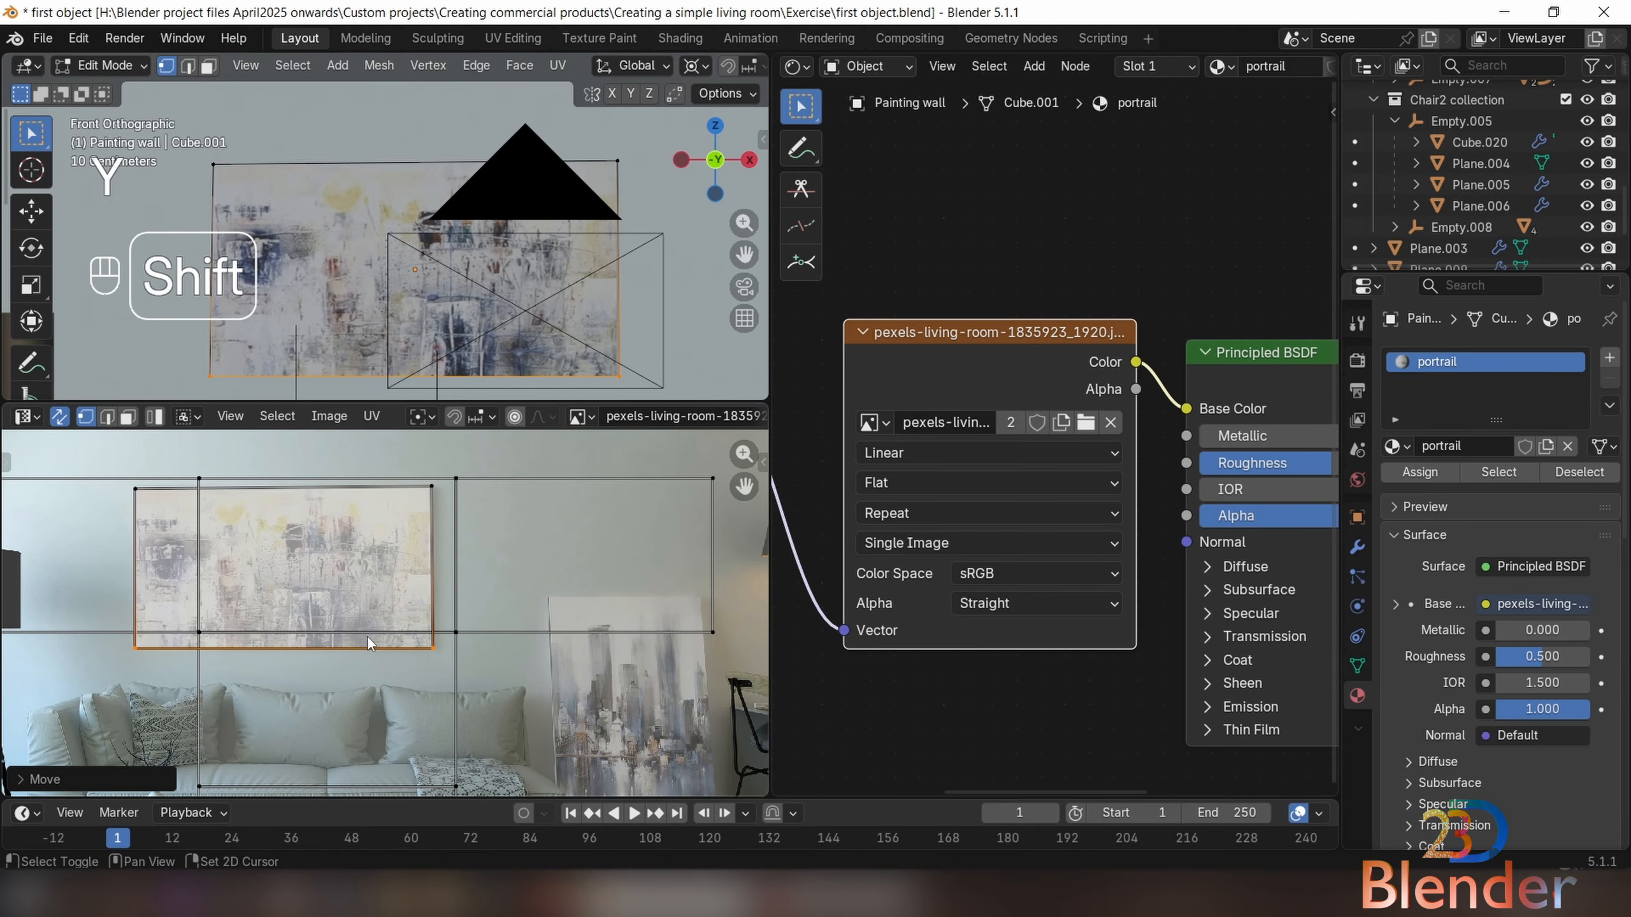
scroll(411, 617, "up", 2)
Return to Object Mode and enlarge the 3D viewport to show the textured painting above the sofa
key("Tab")
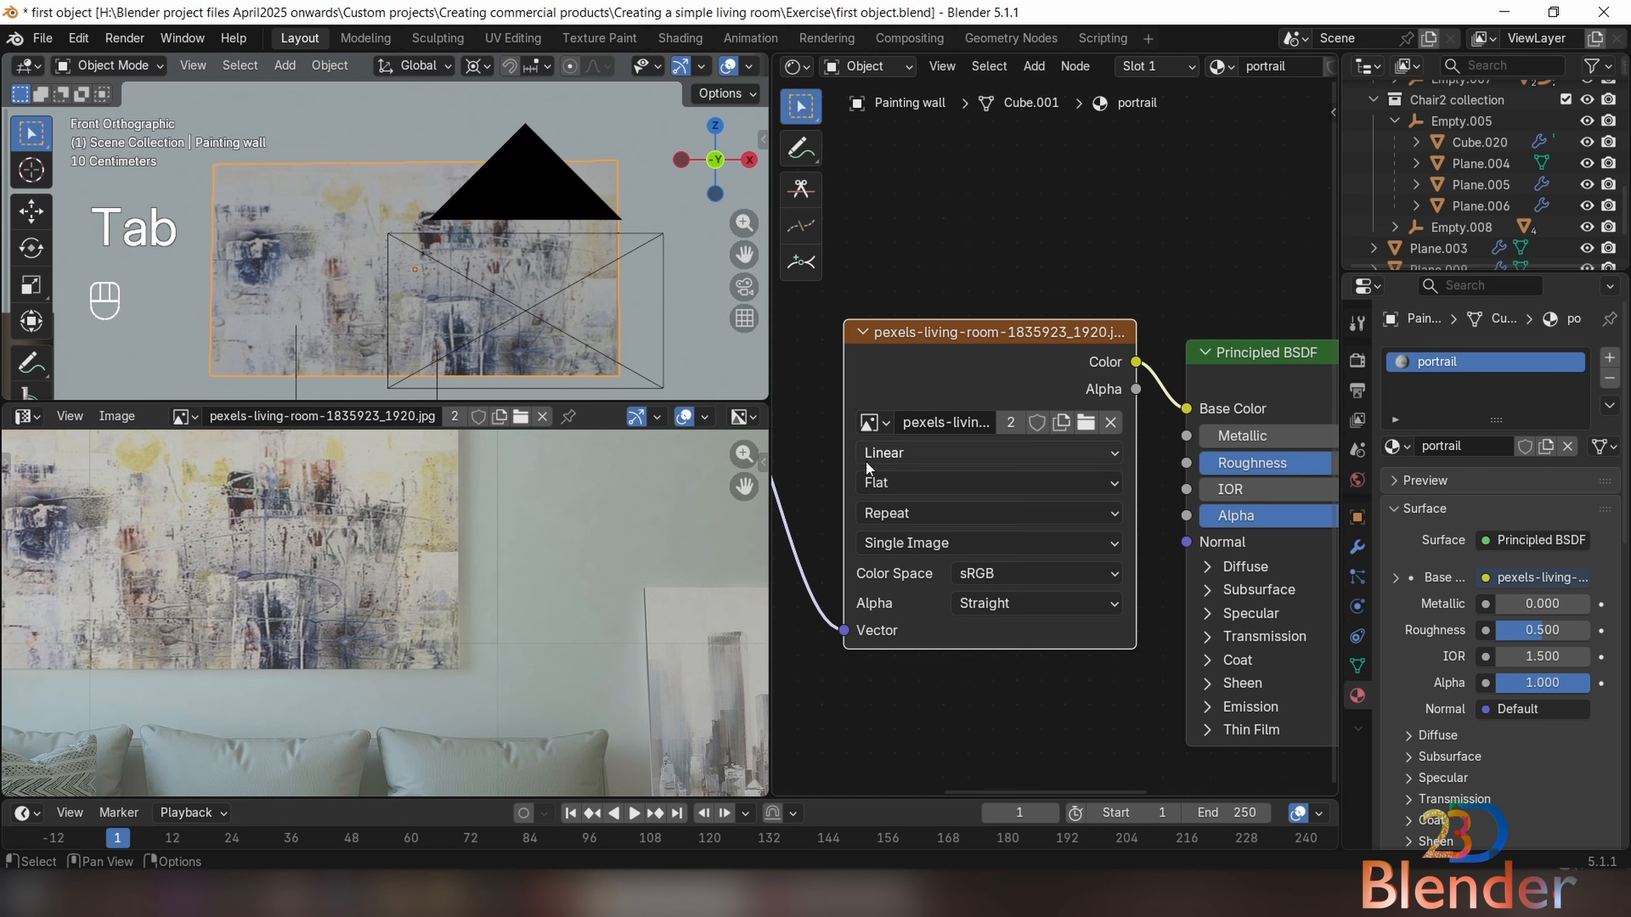
scroll(950, 479, "down", 7)
middle_click_drag(1092, 503, 802, 553)
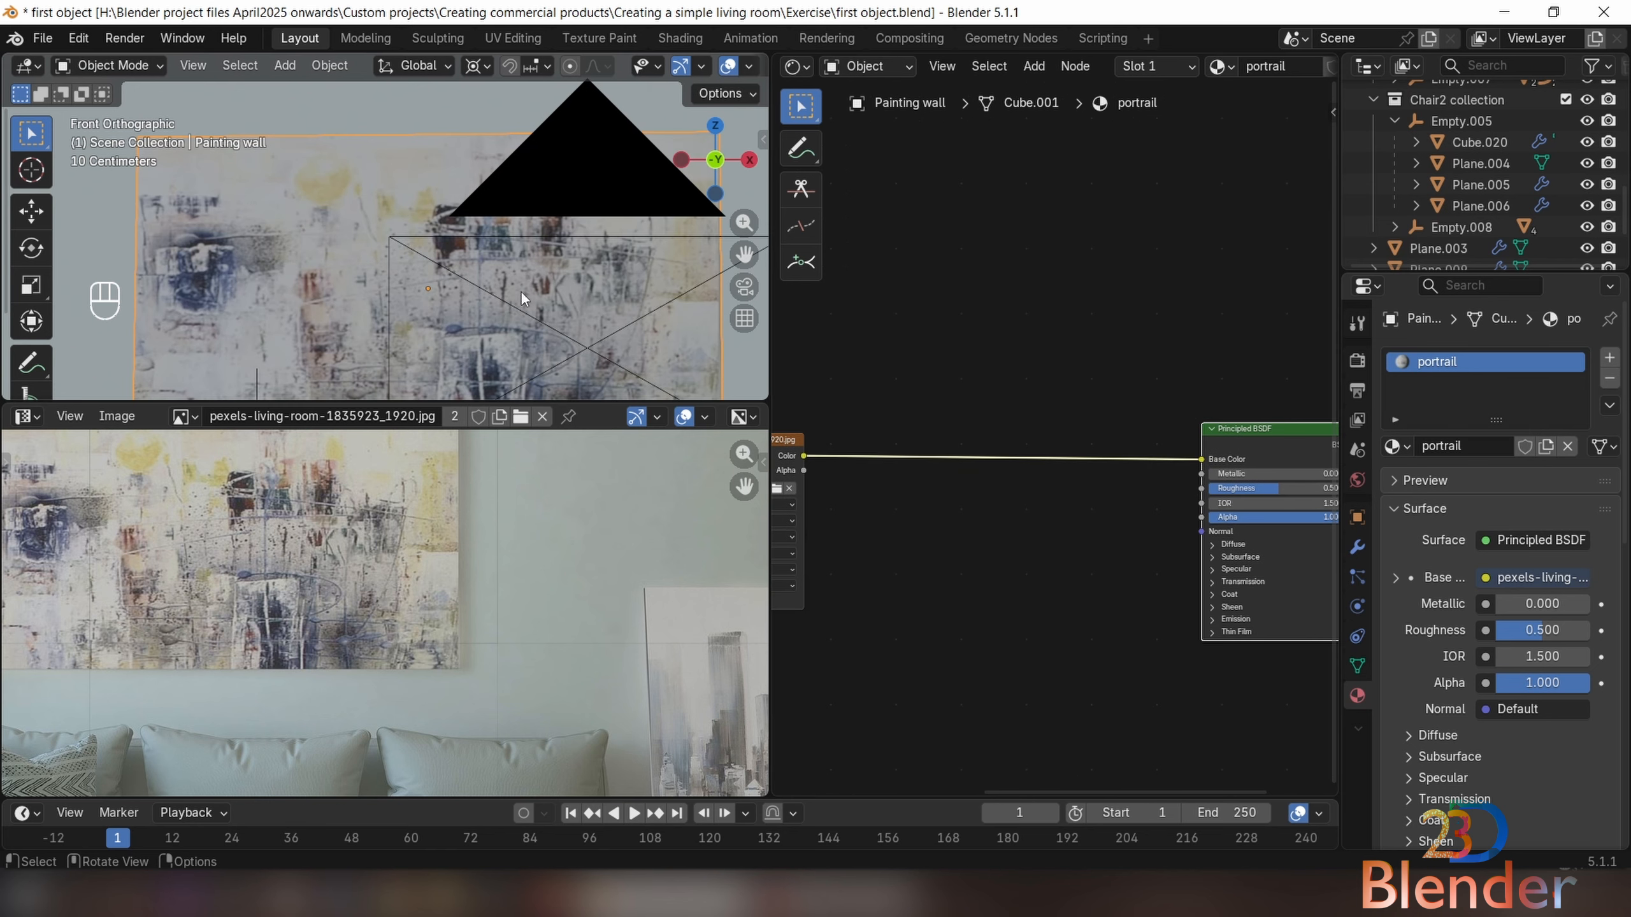
scroll(413, 335, "down", 1)
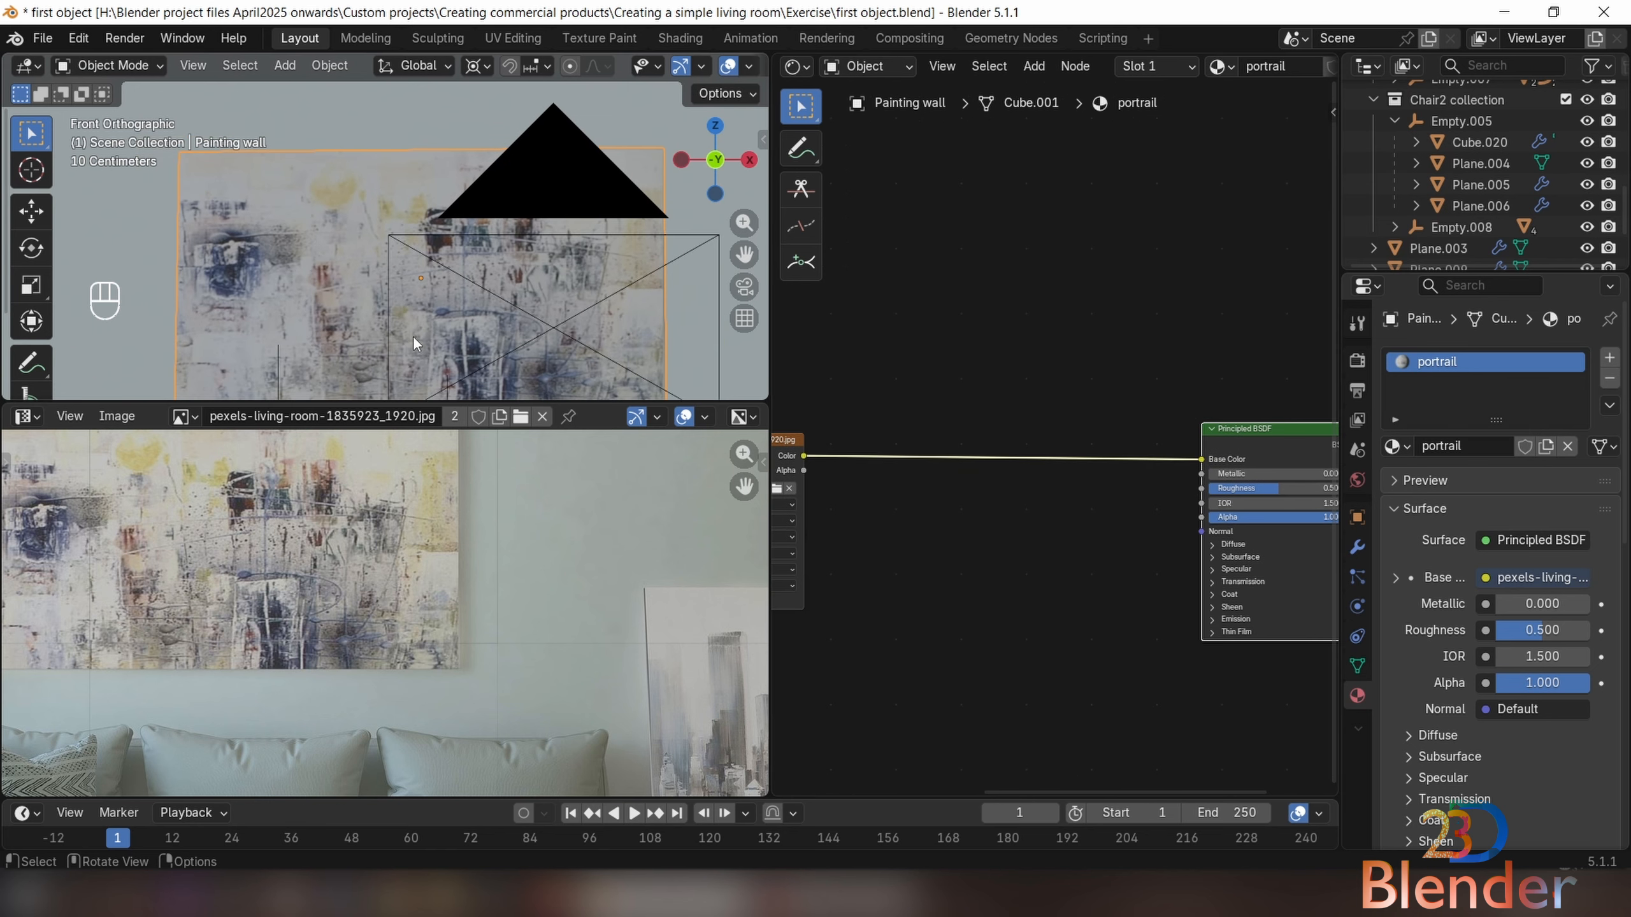
left_click_drag(450, 404, 448, 669)
scroll(316, 336, "down", 3)
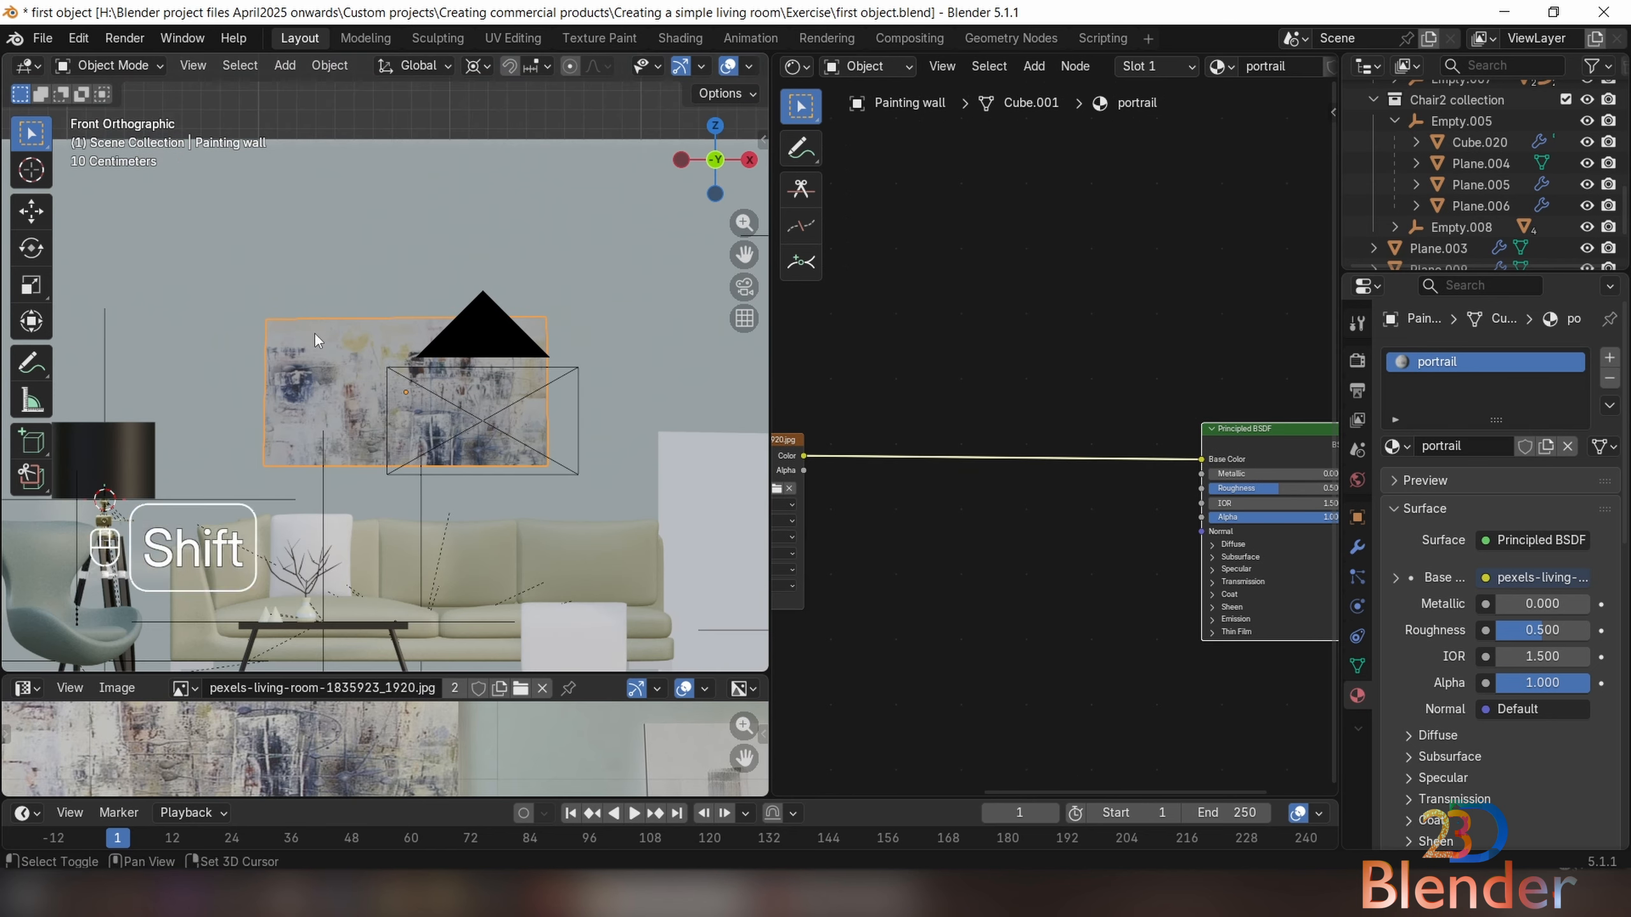
middle_click_drag(313, 332, 225, 257, "shift")
scroll(372, 409, "up", 1)
Add a Hue/Saturation/Value node on the link between the Image Texture and the Principled BSDF's Base Color
left_click(952, 507)
key("shift+a")
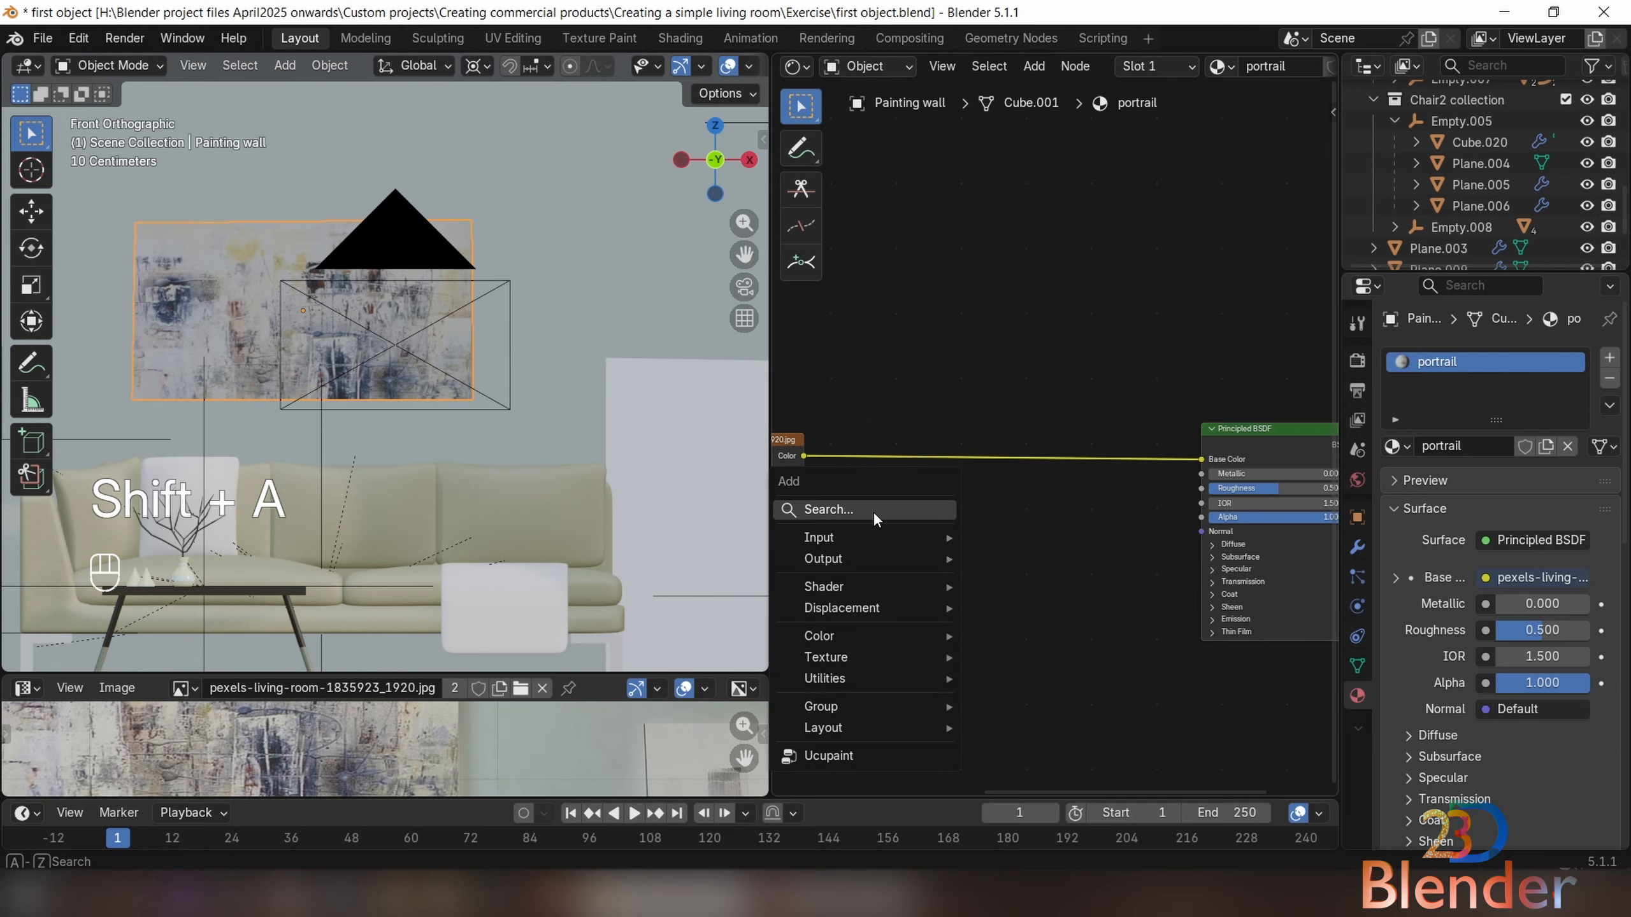
left_click(873, 510)
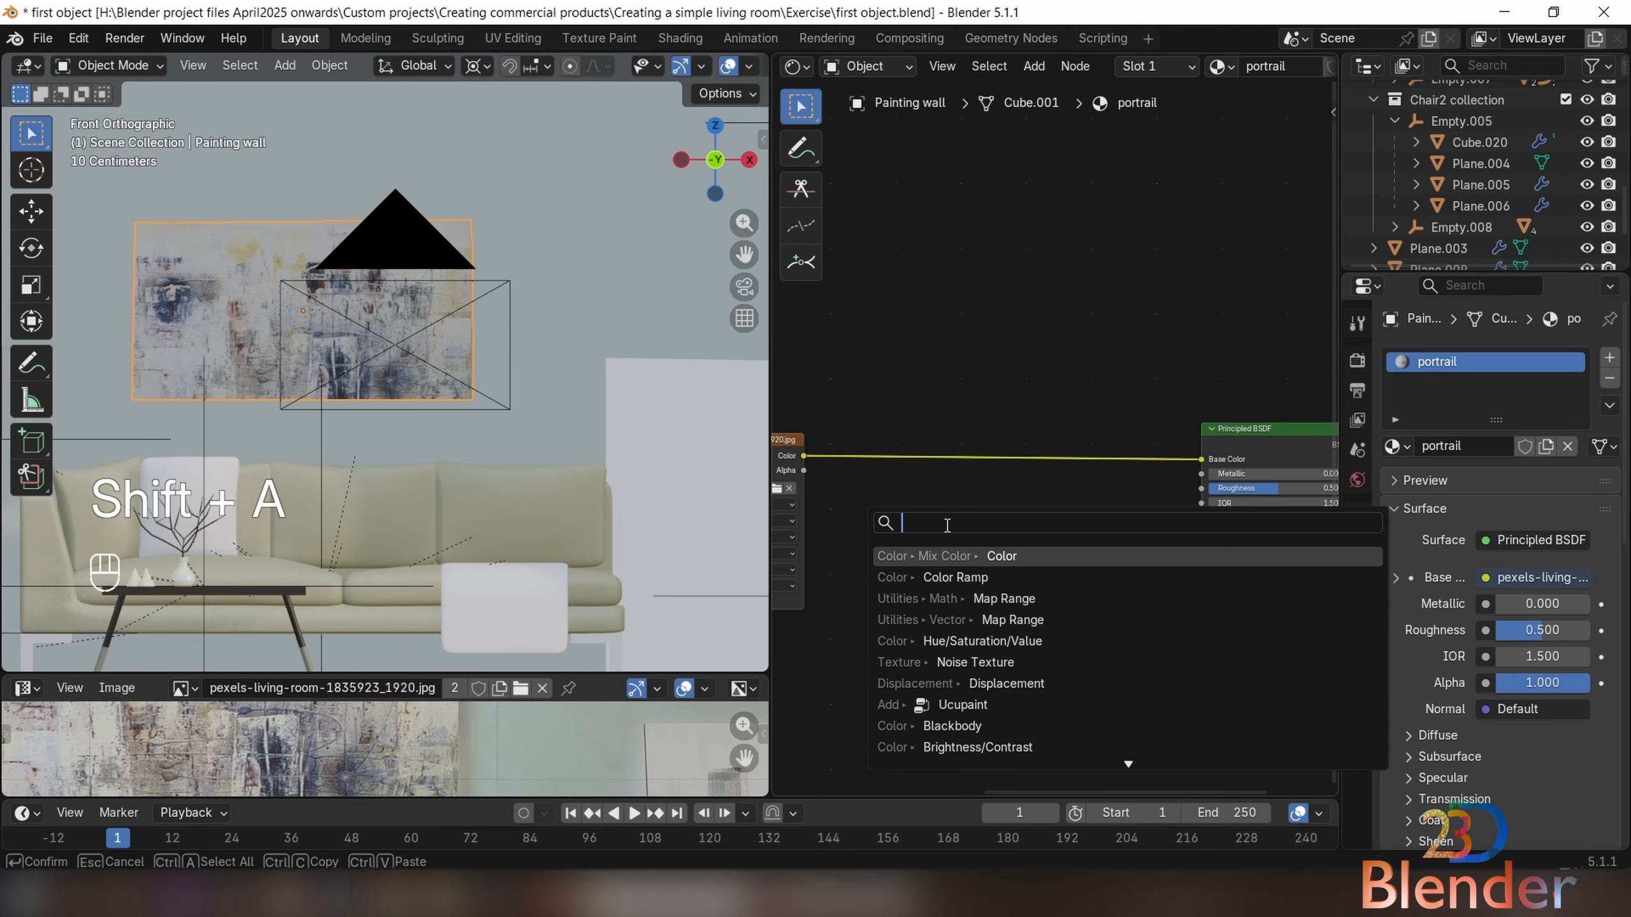
key("Down")
key("Down")
key("Down")
key("Down")
key("Return")
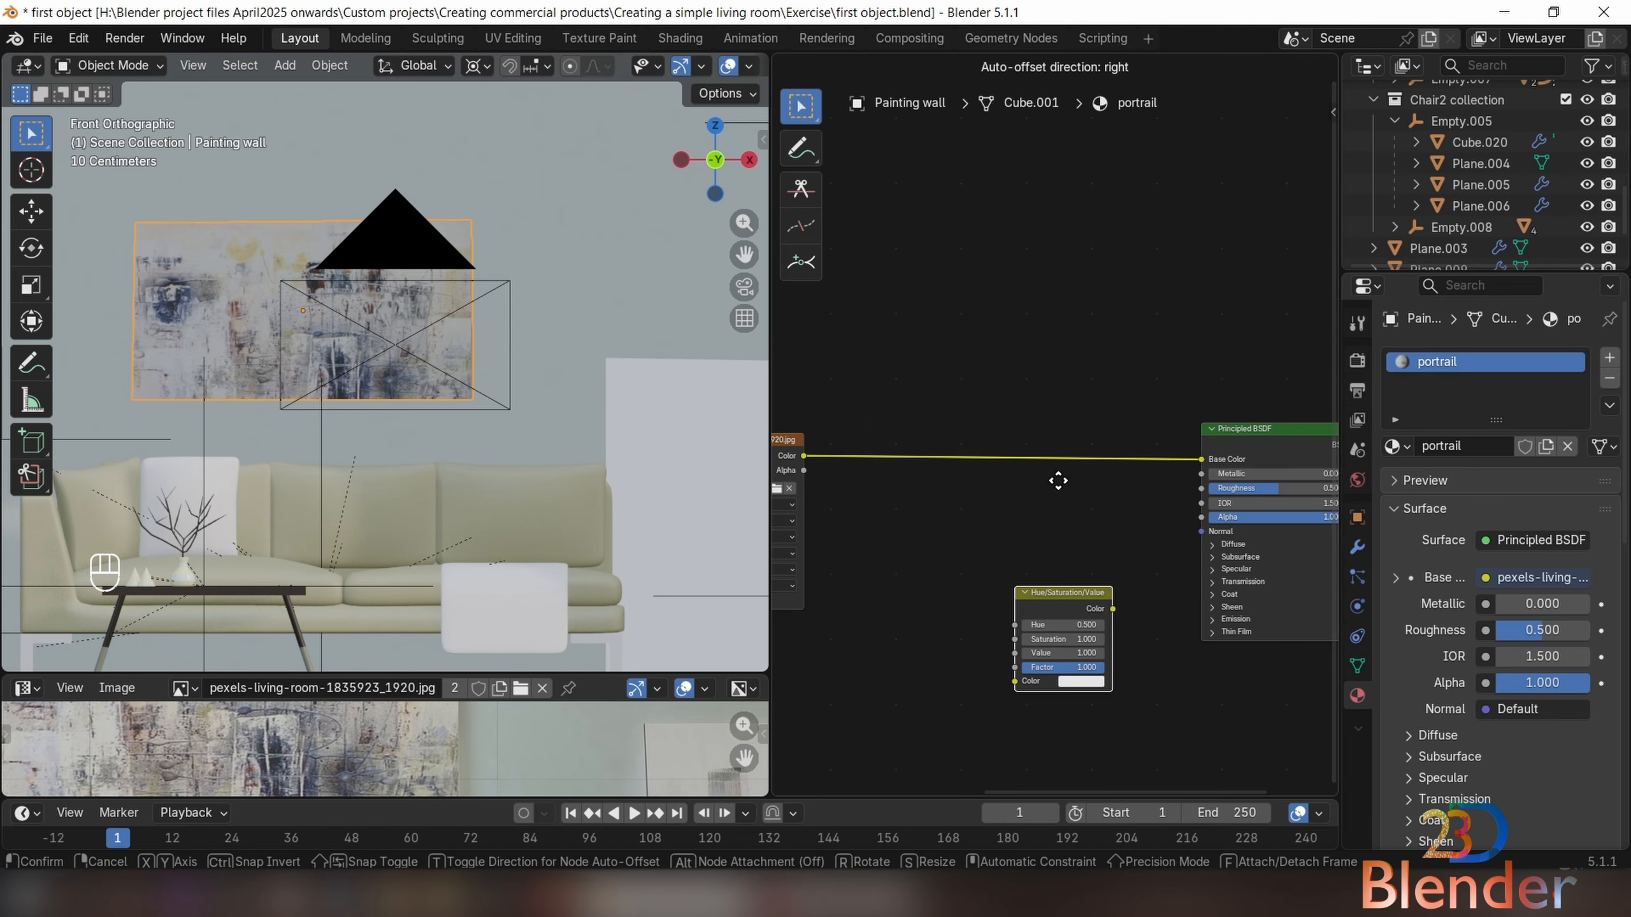
left_click(1028, 397)
Insert a Brightness/Contrast node between the Image Texture and Hue/Saturation/Value nodes
key("shift+a")
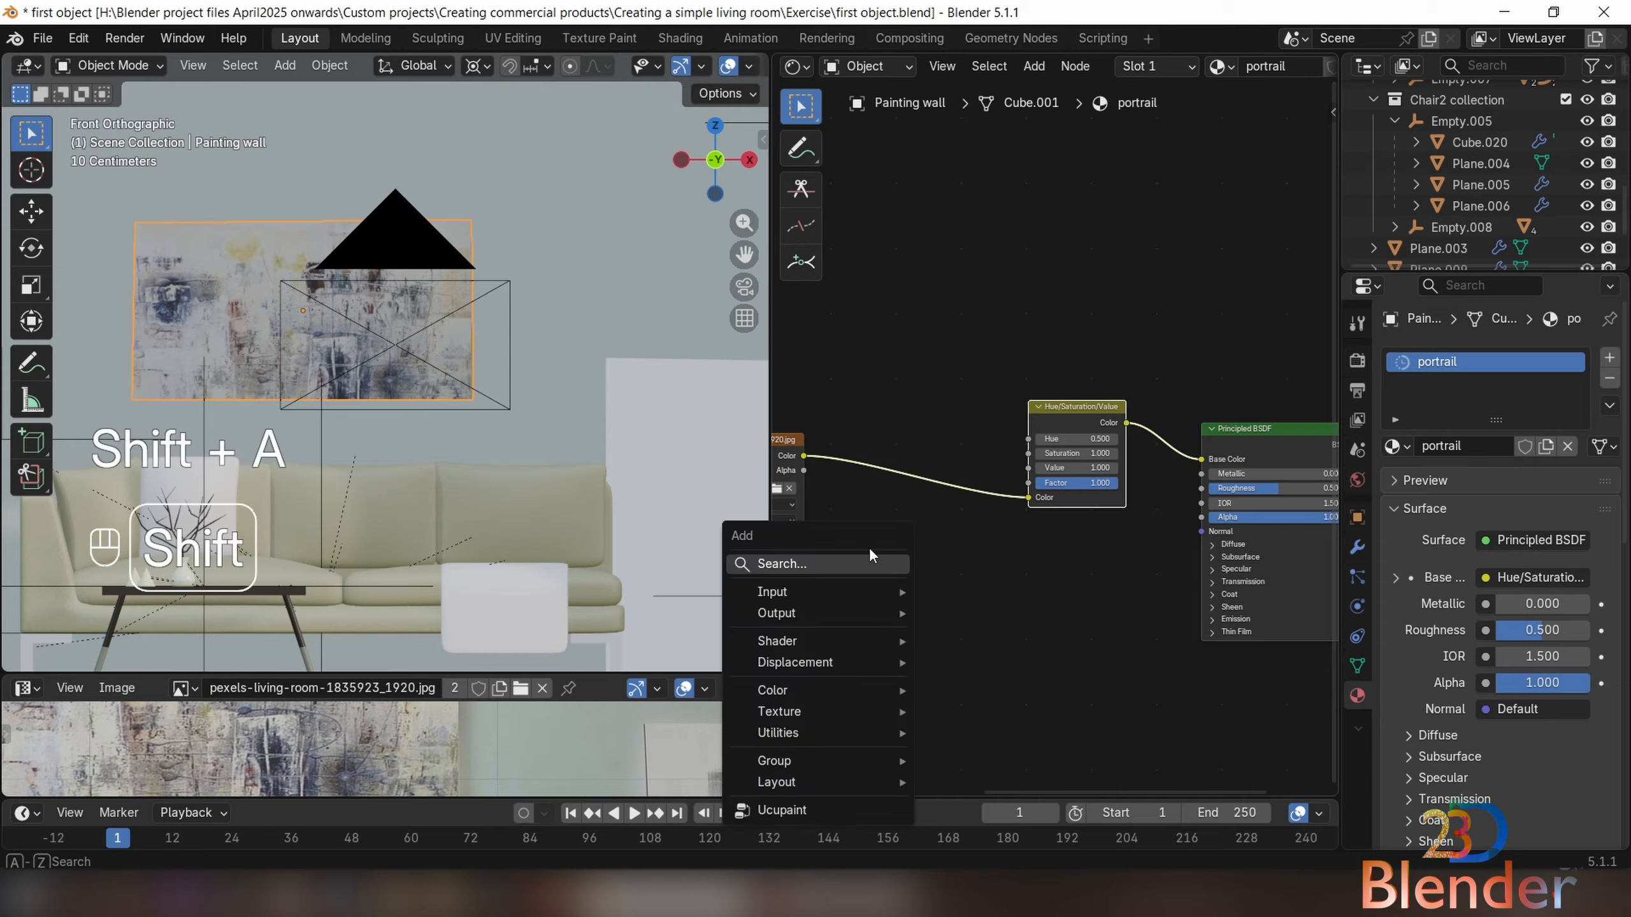
left_click(849, 565)
type("b")
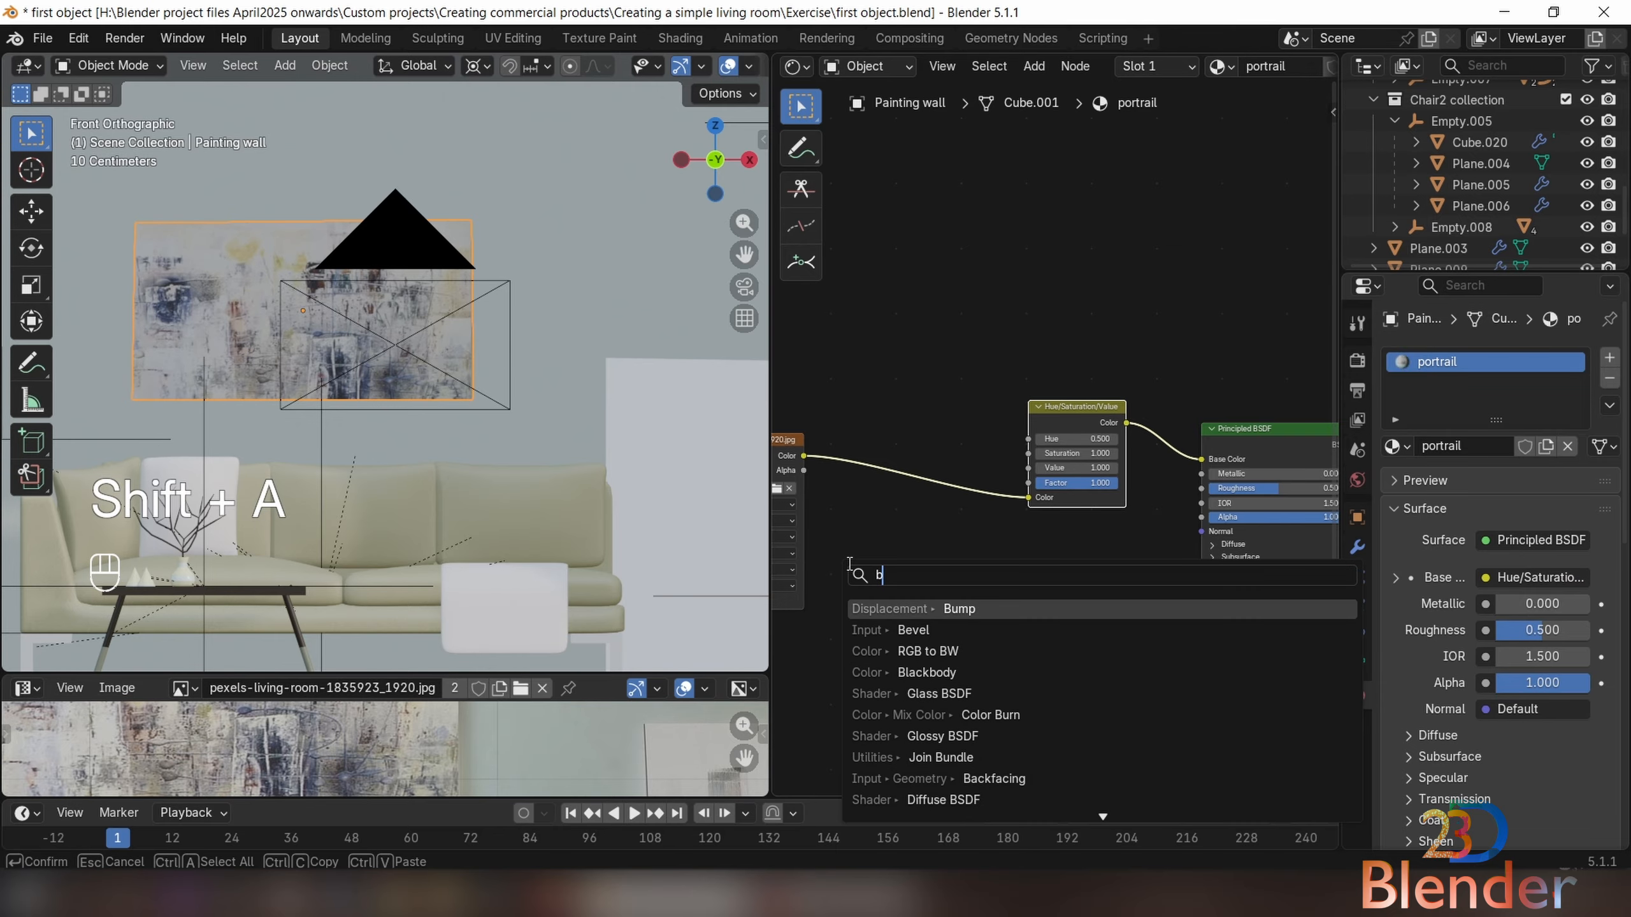
type("r")
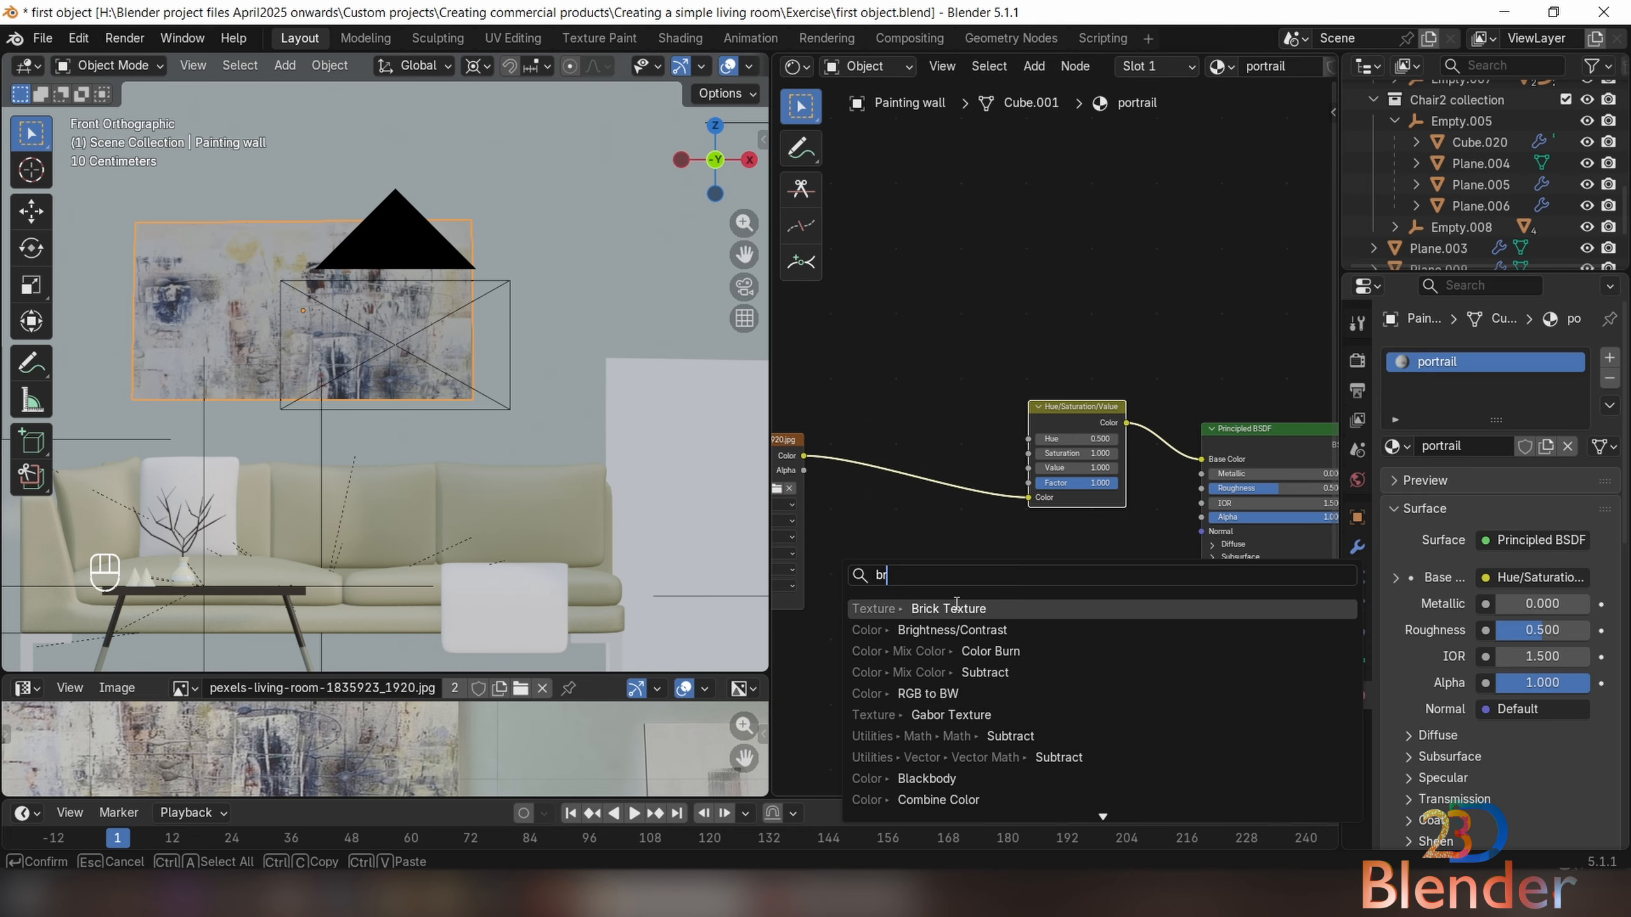
left_click(952, 630)
left_click(880, 422)
Set the Hue/Saturation/Value node's Value to 2.000 and Saturation to 1.200
scroll(1055, 438, "up", 4)
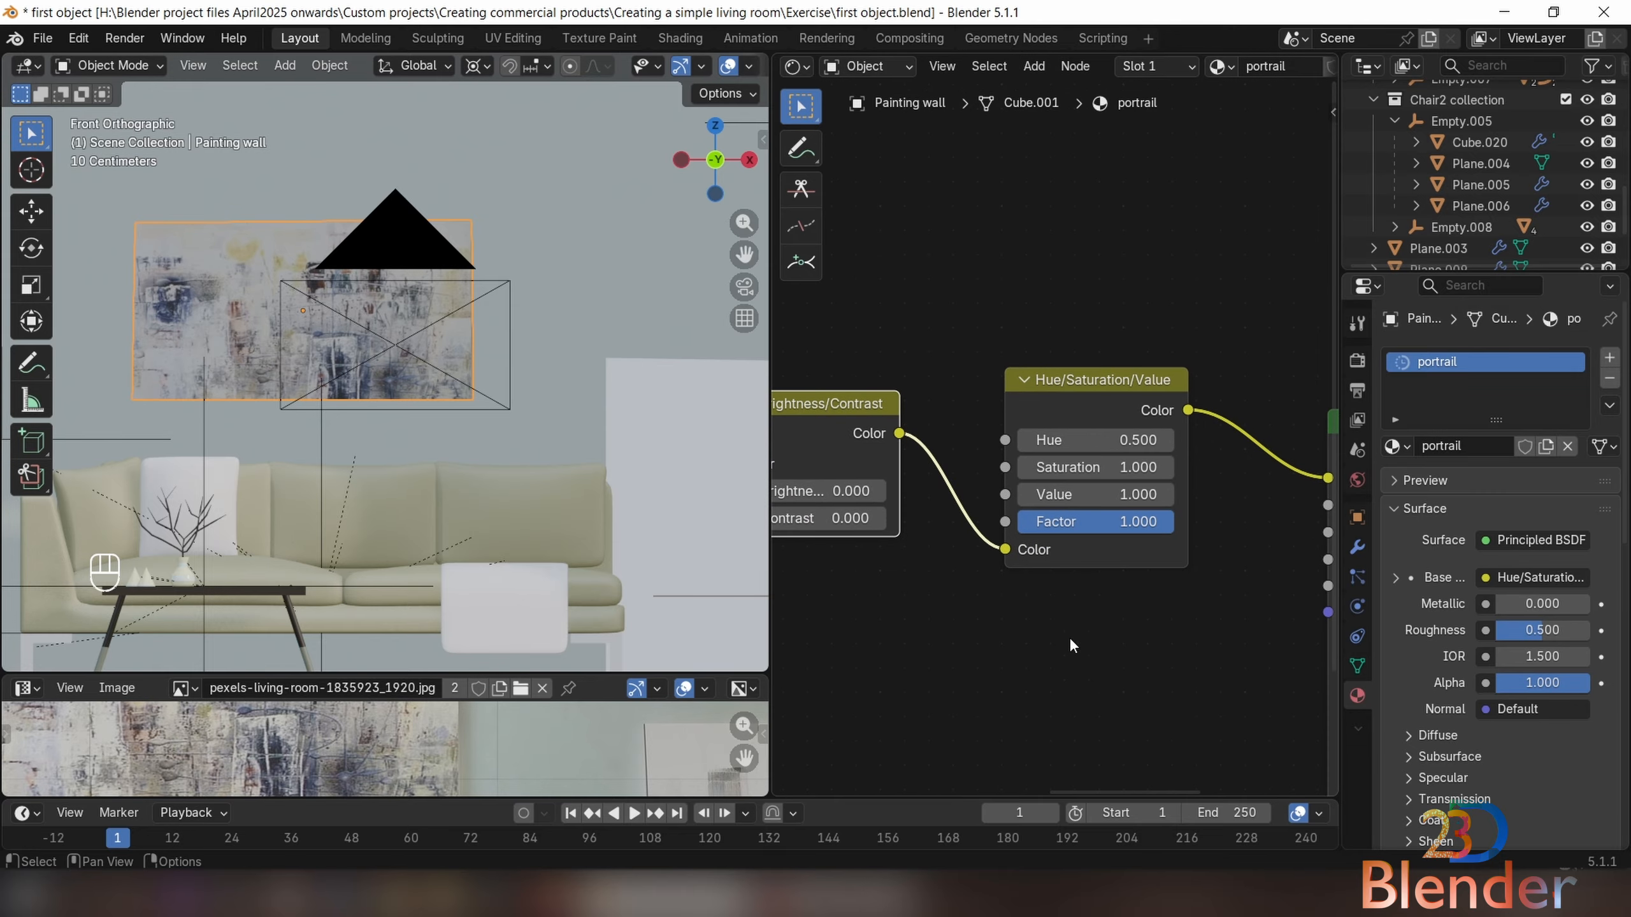
scroll(1070, 639, "up", 3)
left_click_drag(1078, 506, 1185, 506)
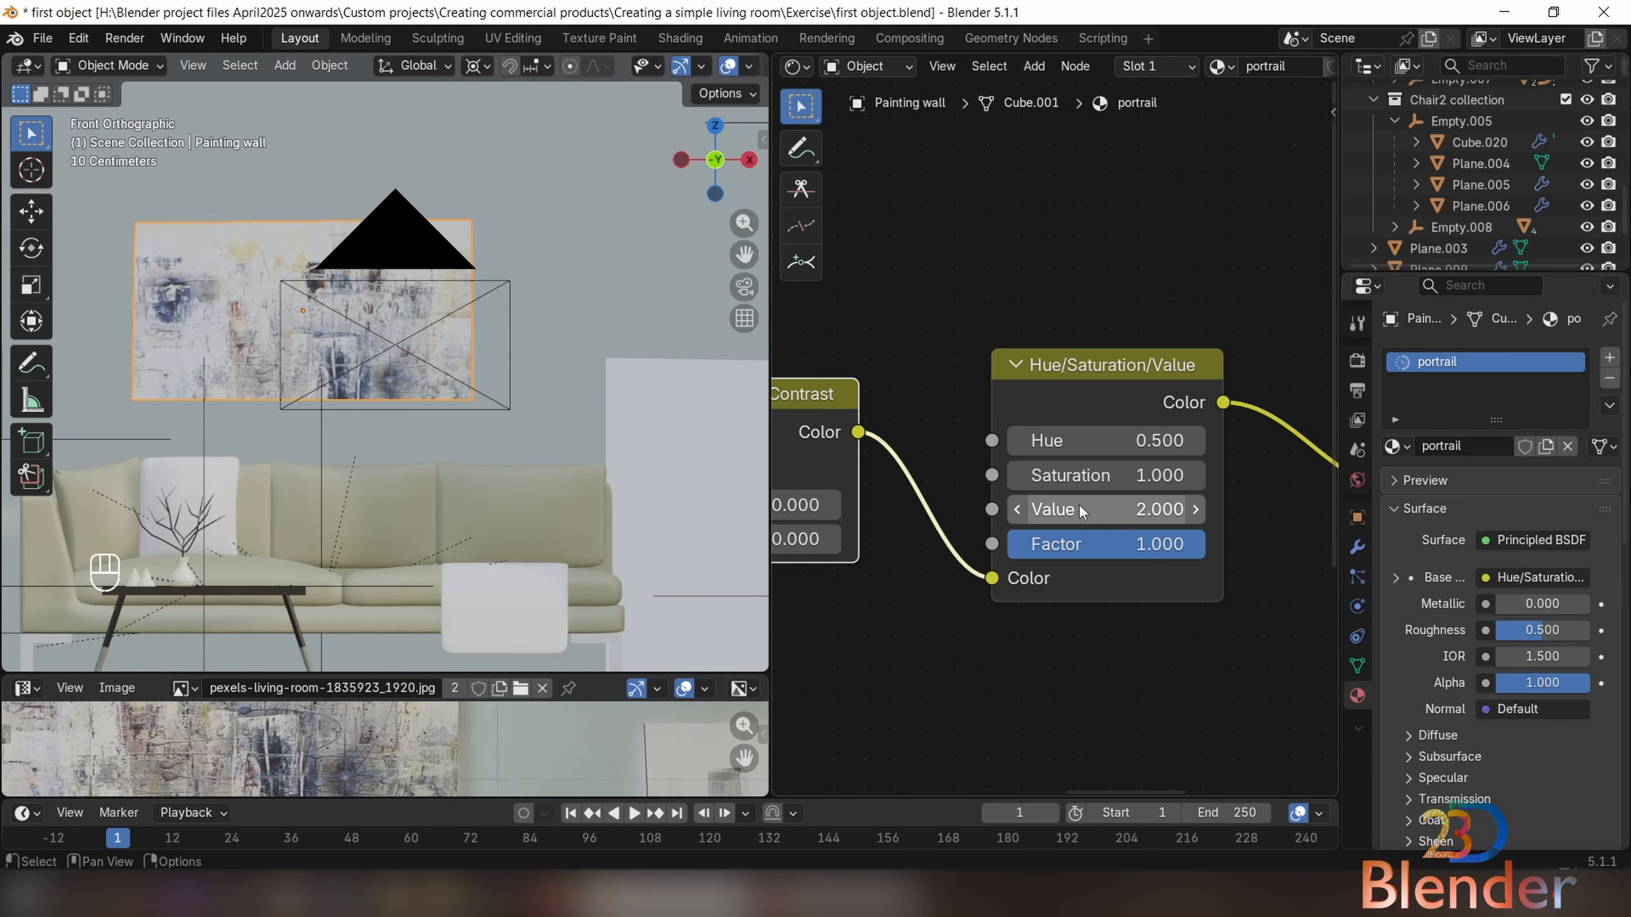
left_click(1192, 476)
left_click(1192, 476)
Set the Brightness/Contrast node's Contrast to 0.400
middle_click_drag(793, 522, 953, 555)
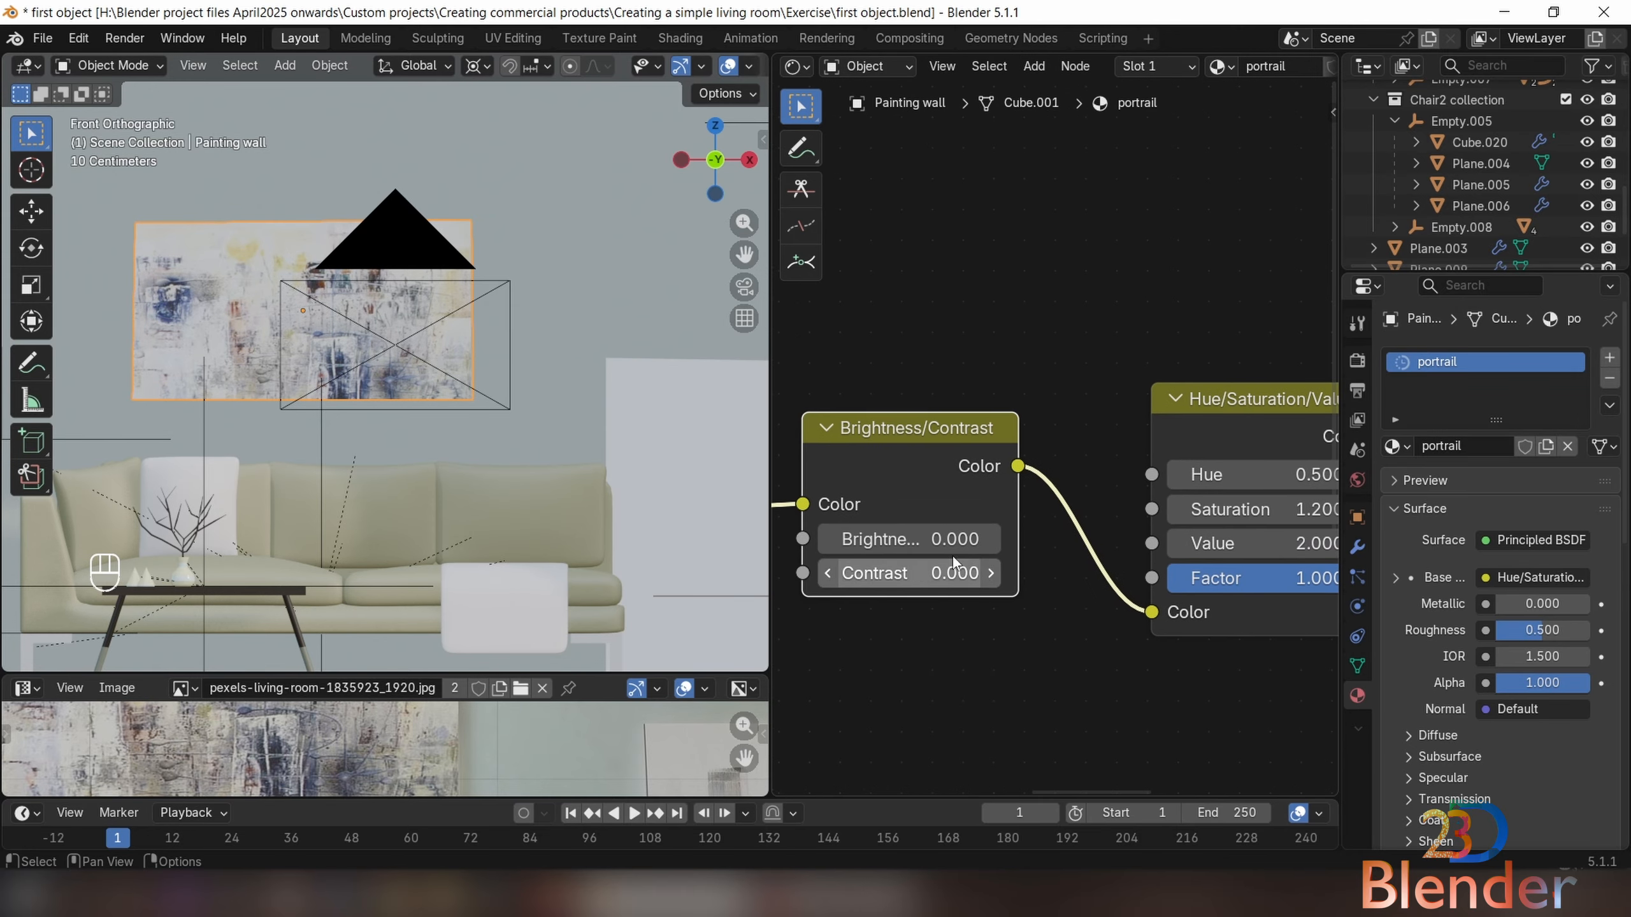
mouse_move(911, 575)
left_mouse_down()
mouse_move(953, 573)
mouse_move(678, 572)
mouse_move(1076, 573)
mouse_move(812, 572)
left_mouse_up()
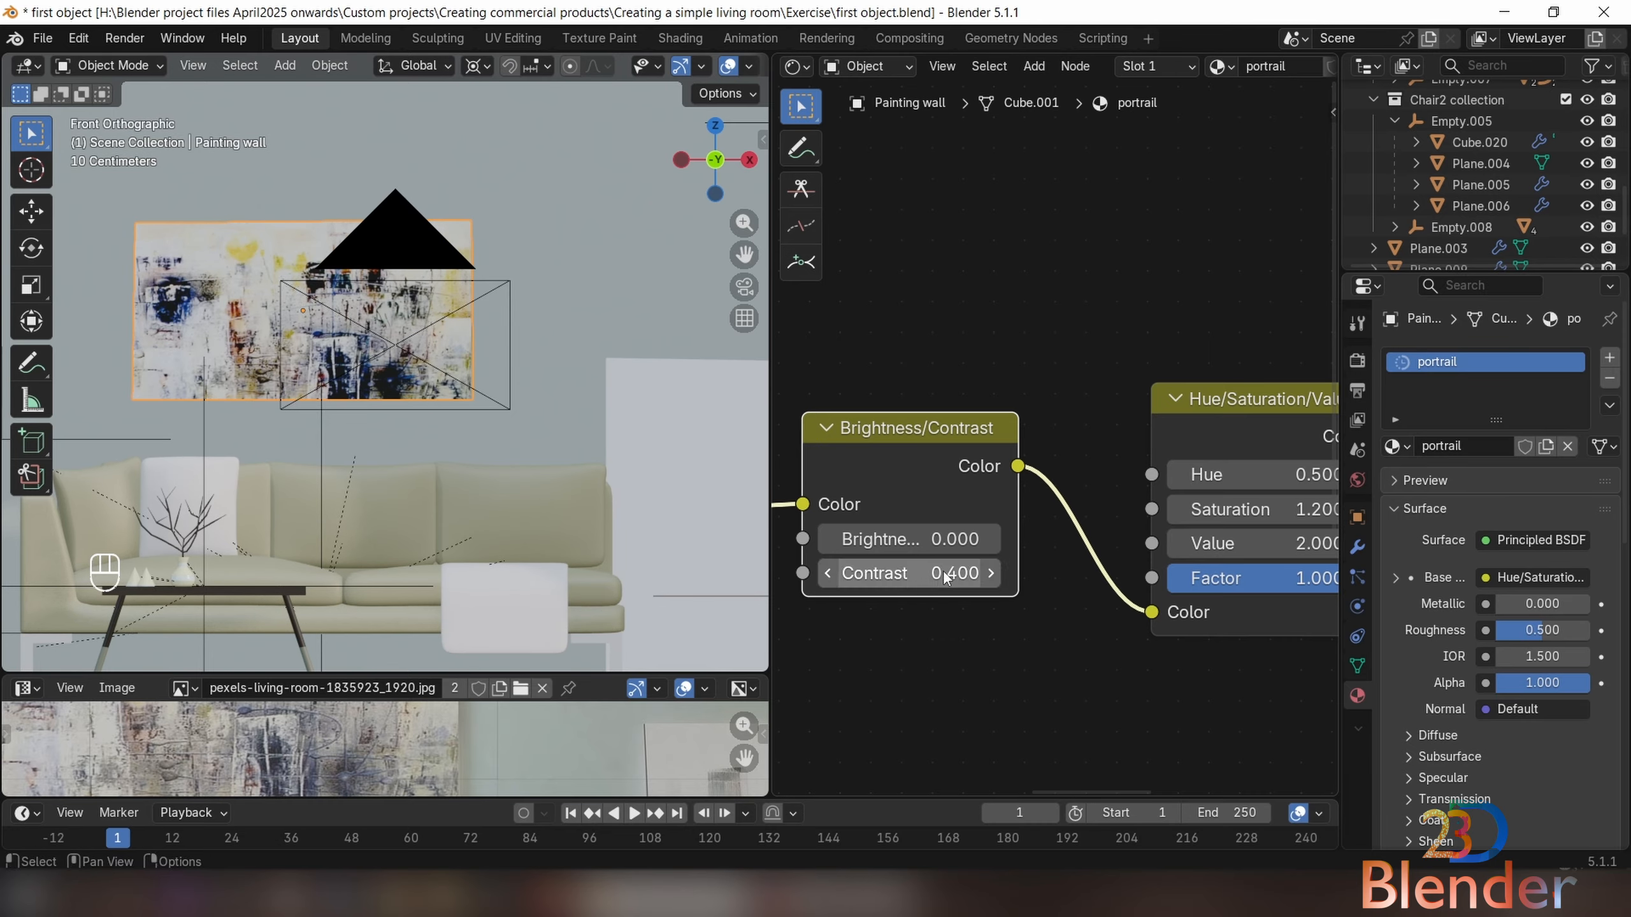
Set the Brightness/Contrast node's Contrast to 0.050
left_click(828, 574)
left_click(829, 574)
left_click(829, 574)
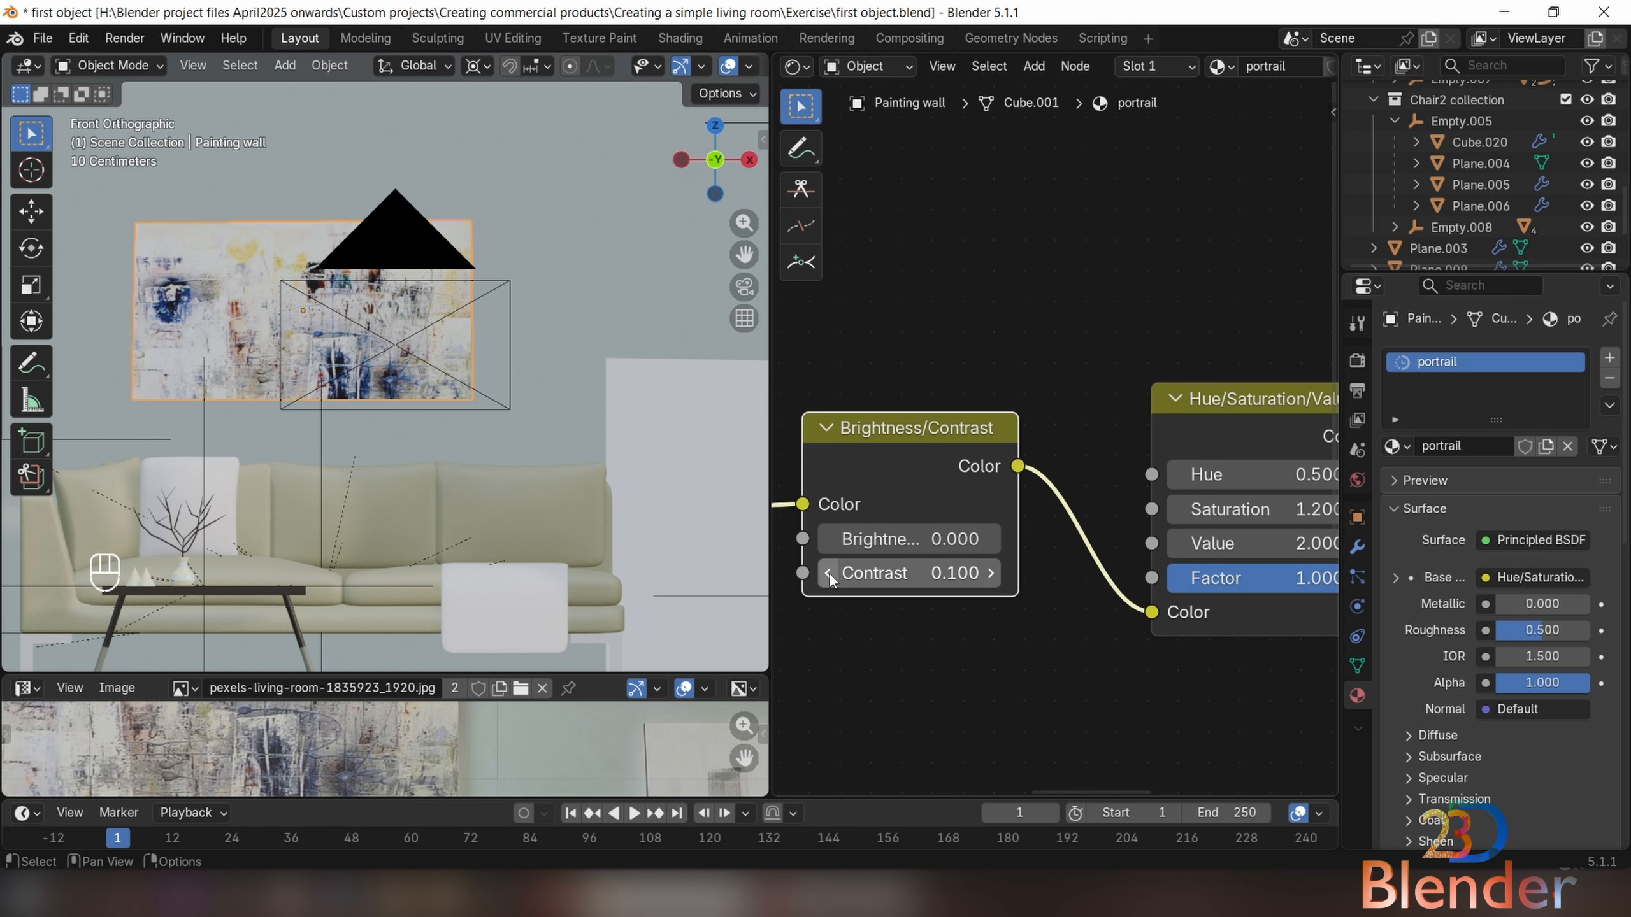
left_click(868, 574)
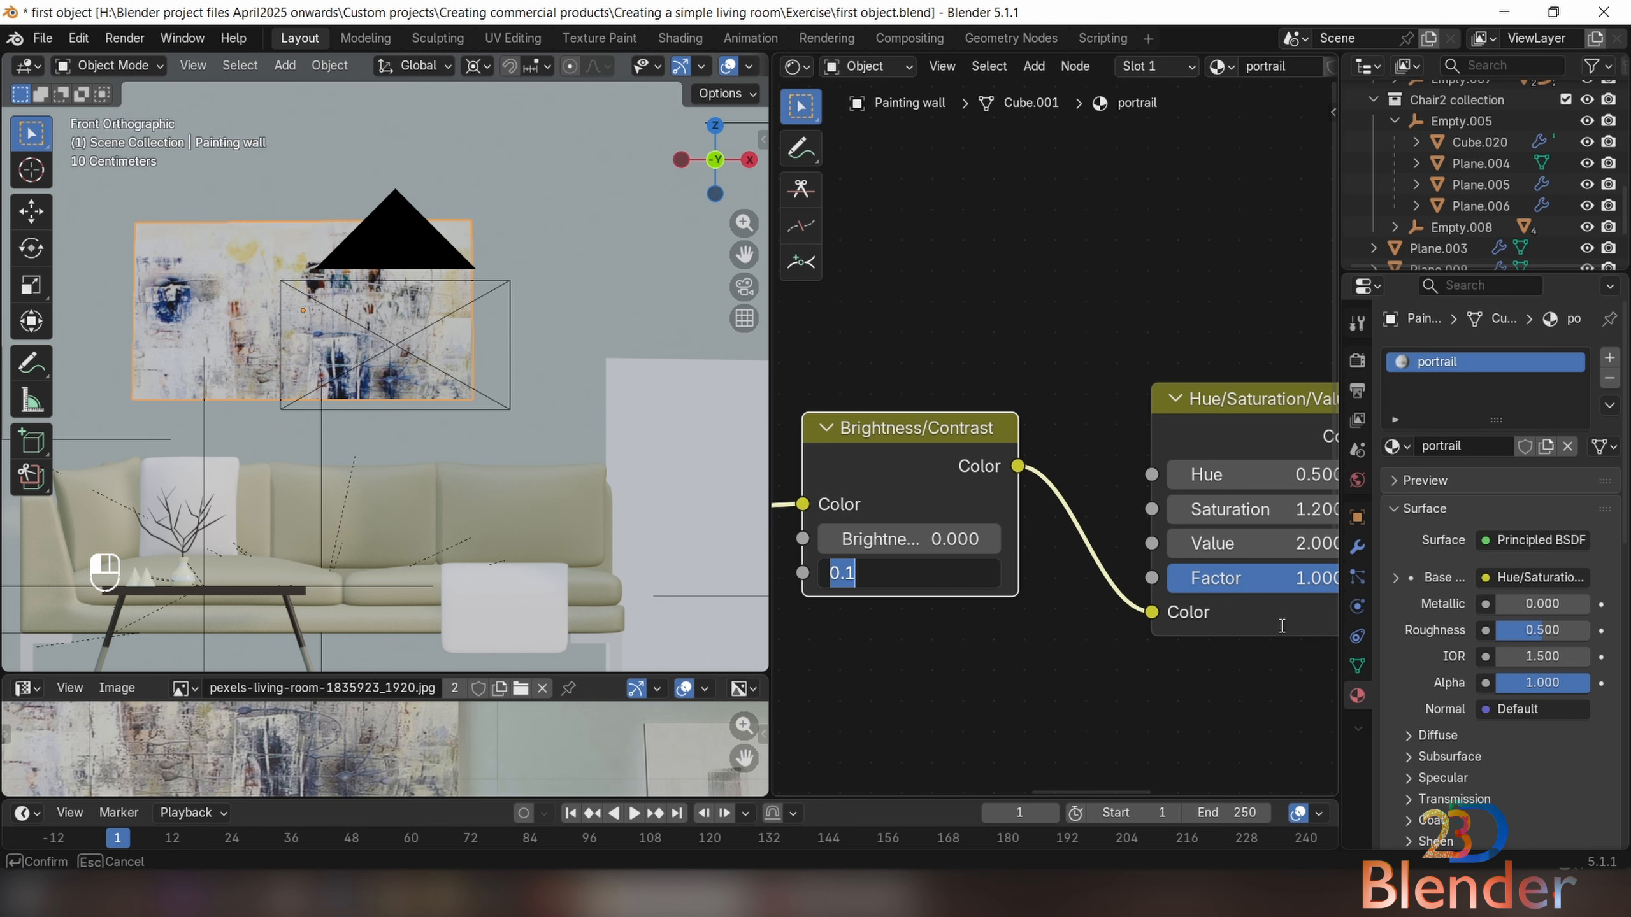
type("050")
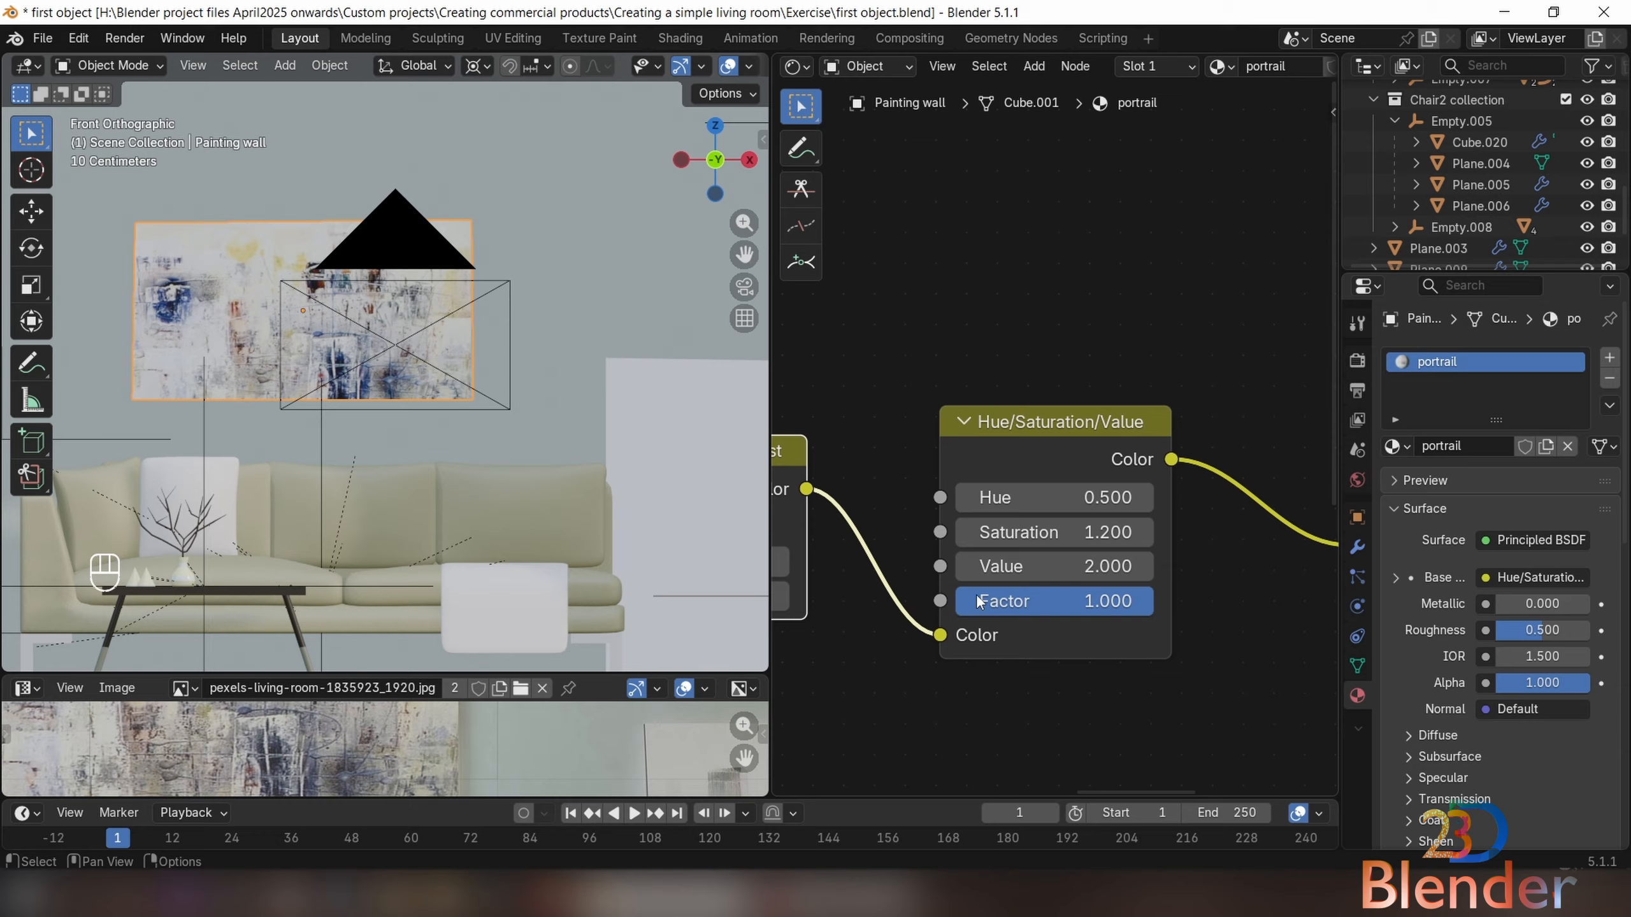
Set the Hue/Saturation/Value node's Saturation to 1.100
mouse_move(1092, 566)
left_mouse_down()
mouse_move(1002, 566)
mouse_move(1091, 566)
left_mouse_up()
scroll(282, 384, "down", 4)
scroll(282, 385, "up", 4)
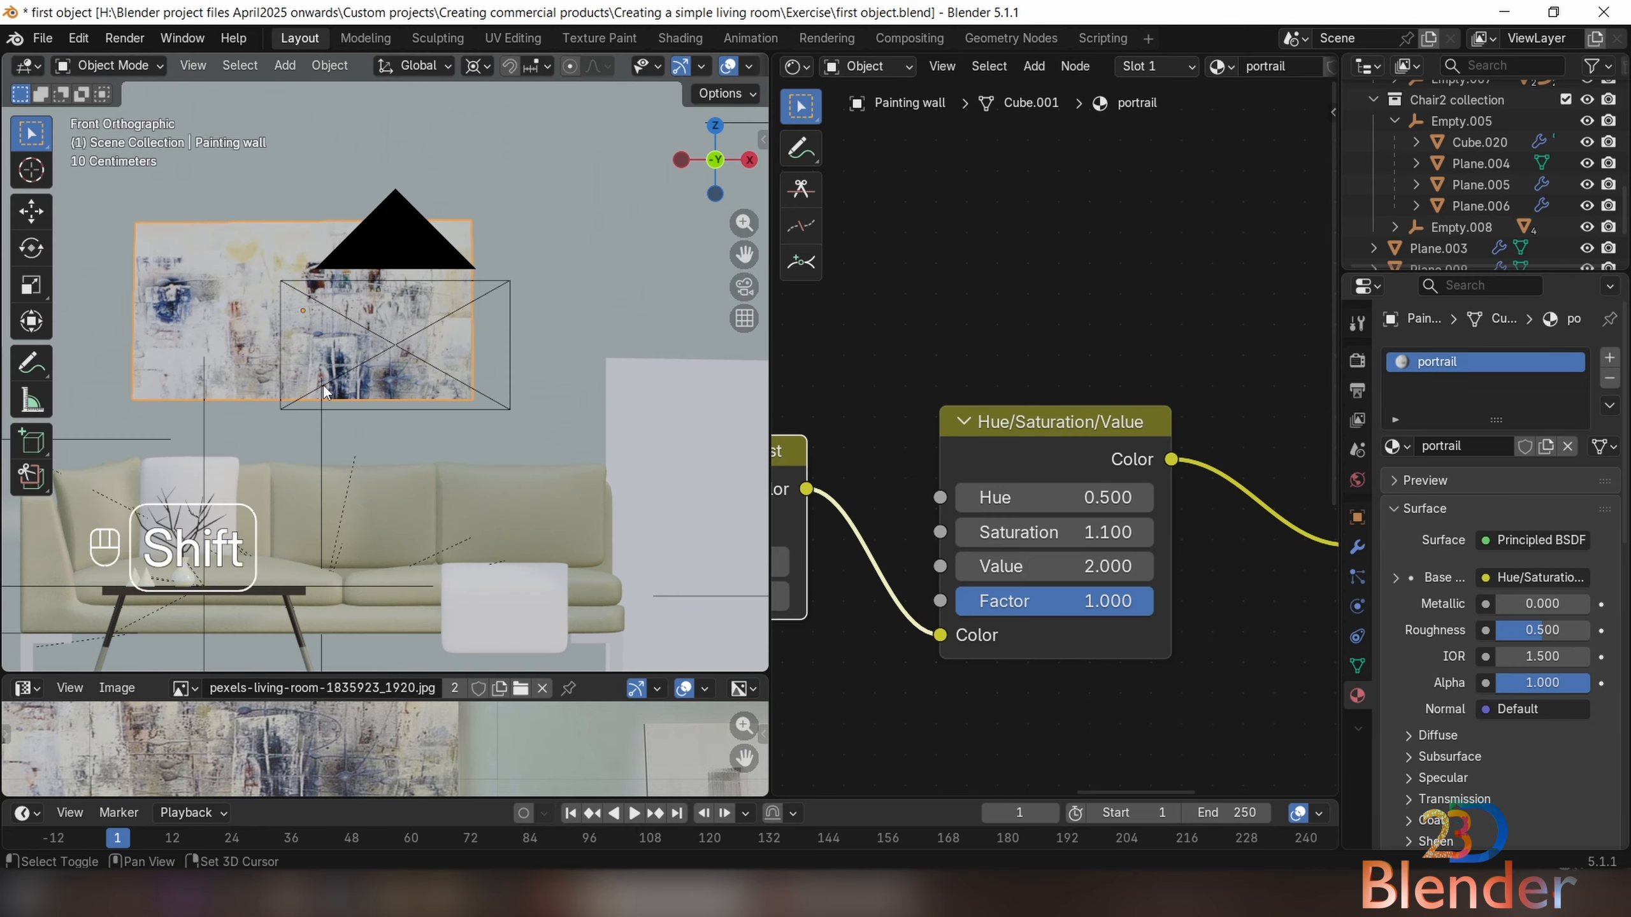
Select the blank panel standing beside the sofa and enter Edit Mode with its whole mesh selected
middle_click_drag(680, 469, 539, 423, "shift")
left_click(538, 423)
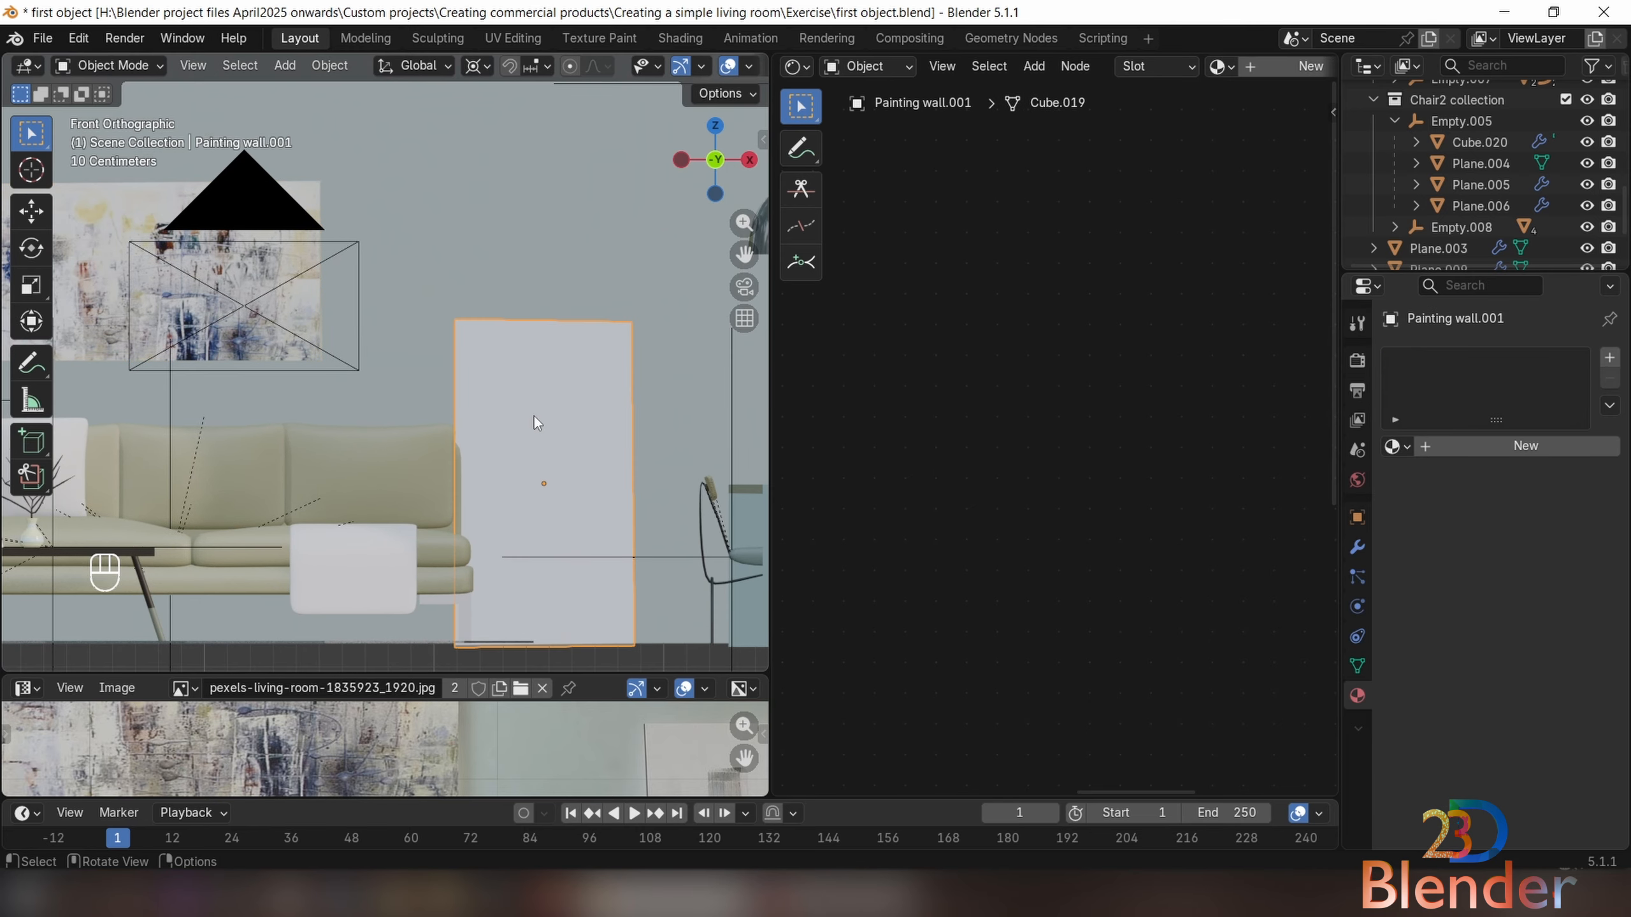
scroll(514, 415, "down", 3)
scroll(385, 744, "down", 7)
middle_click_drag(385, 744, 302, 706, "shift")
scroll(673, 475, "down", 2)
middle_click_drag(493, 462, 472, 443, "shift")
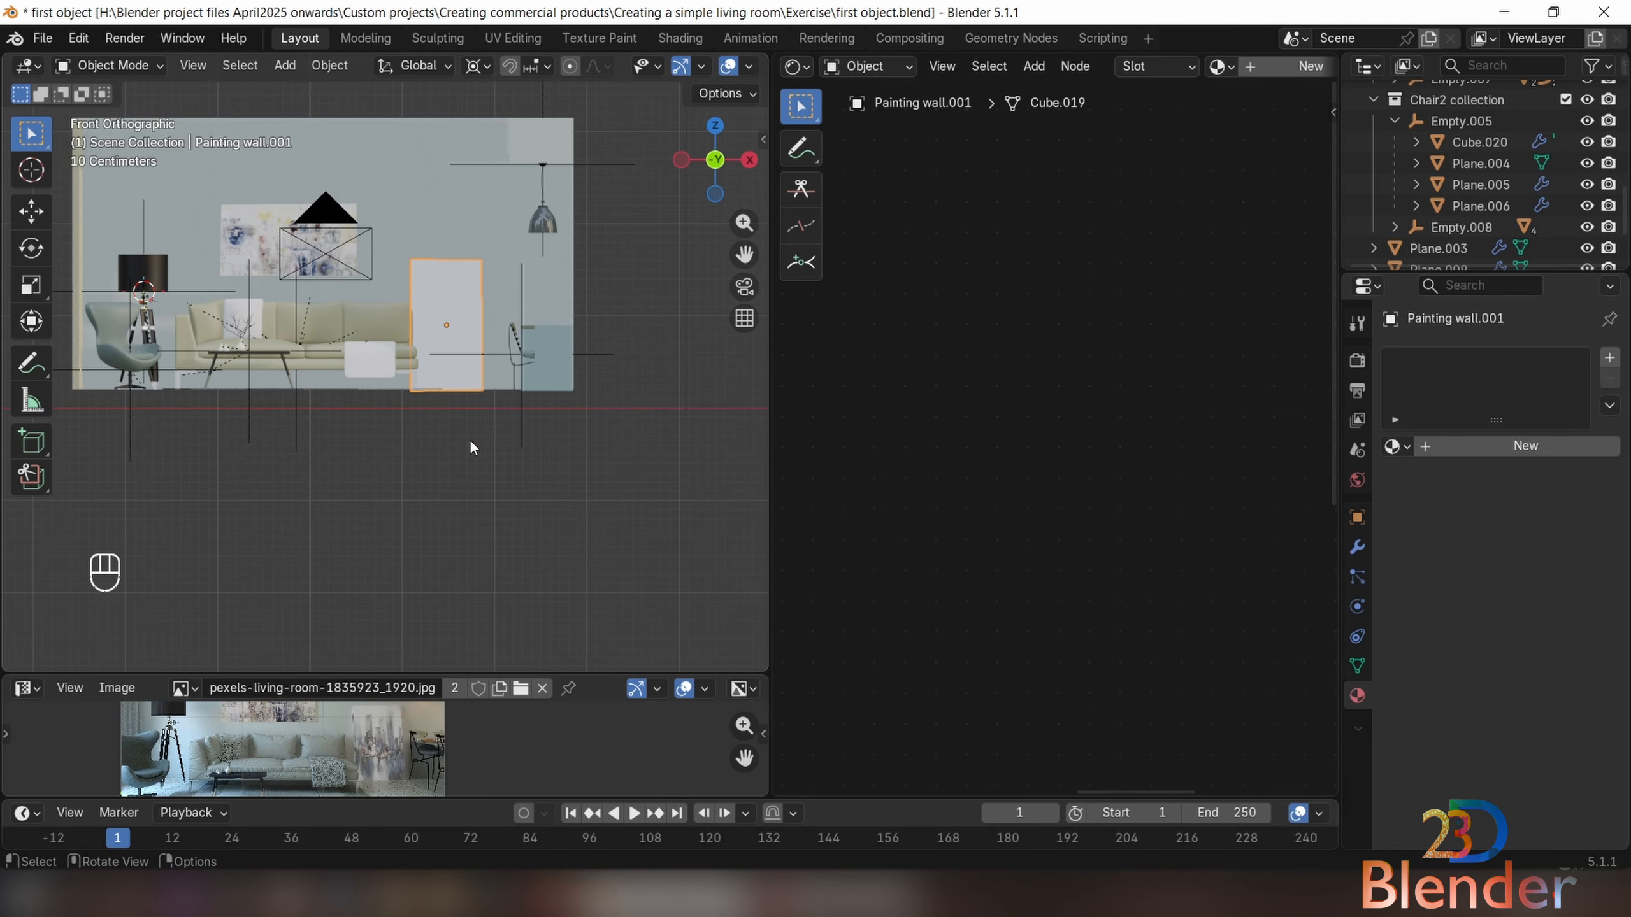
key("Tab")
key("a")
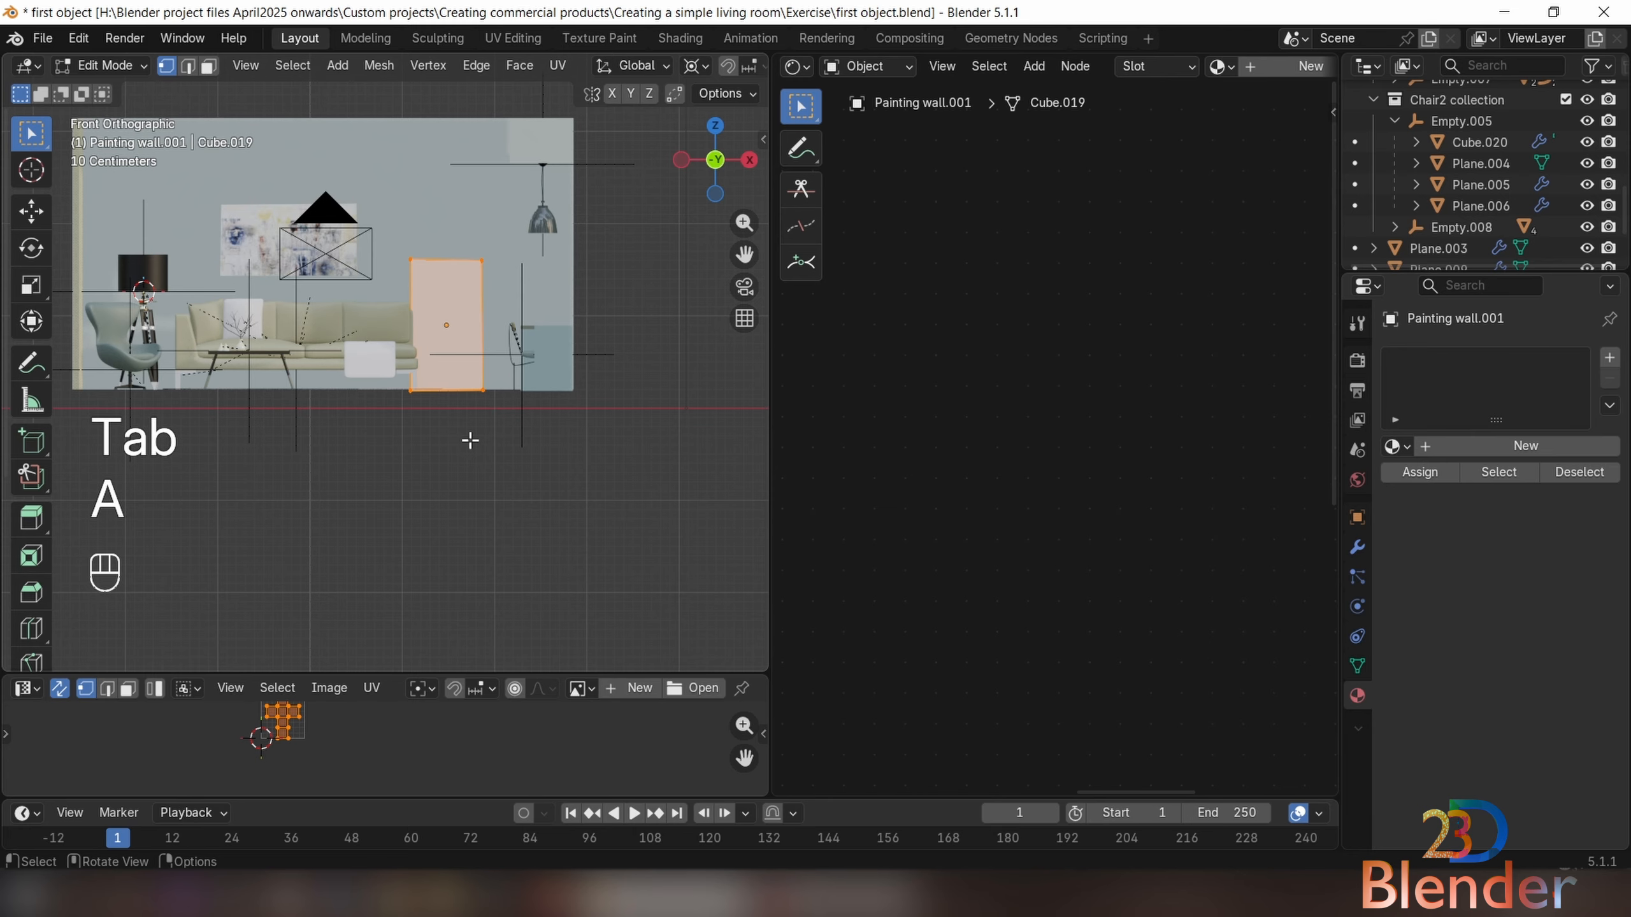
Enlarge the UV editor area and unwrap only the panel's front face with Project from View
scroll(370, 570, "up", 4)
left_click_drag(364, 674, 392, 522)
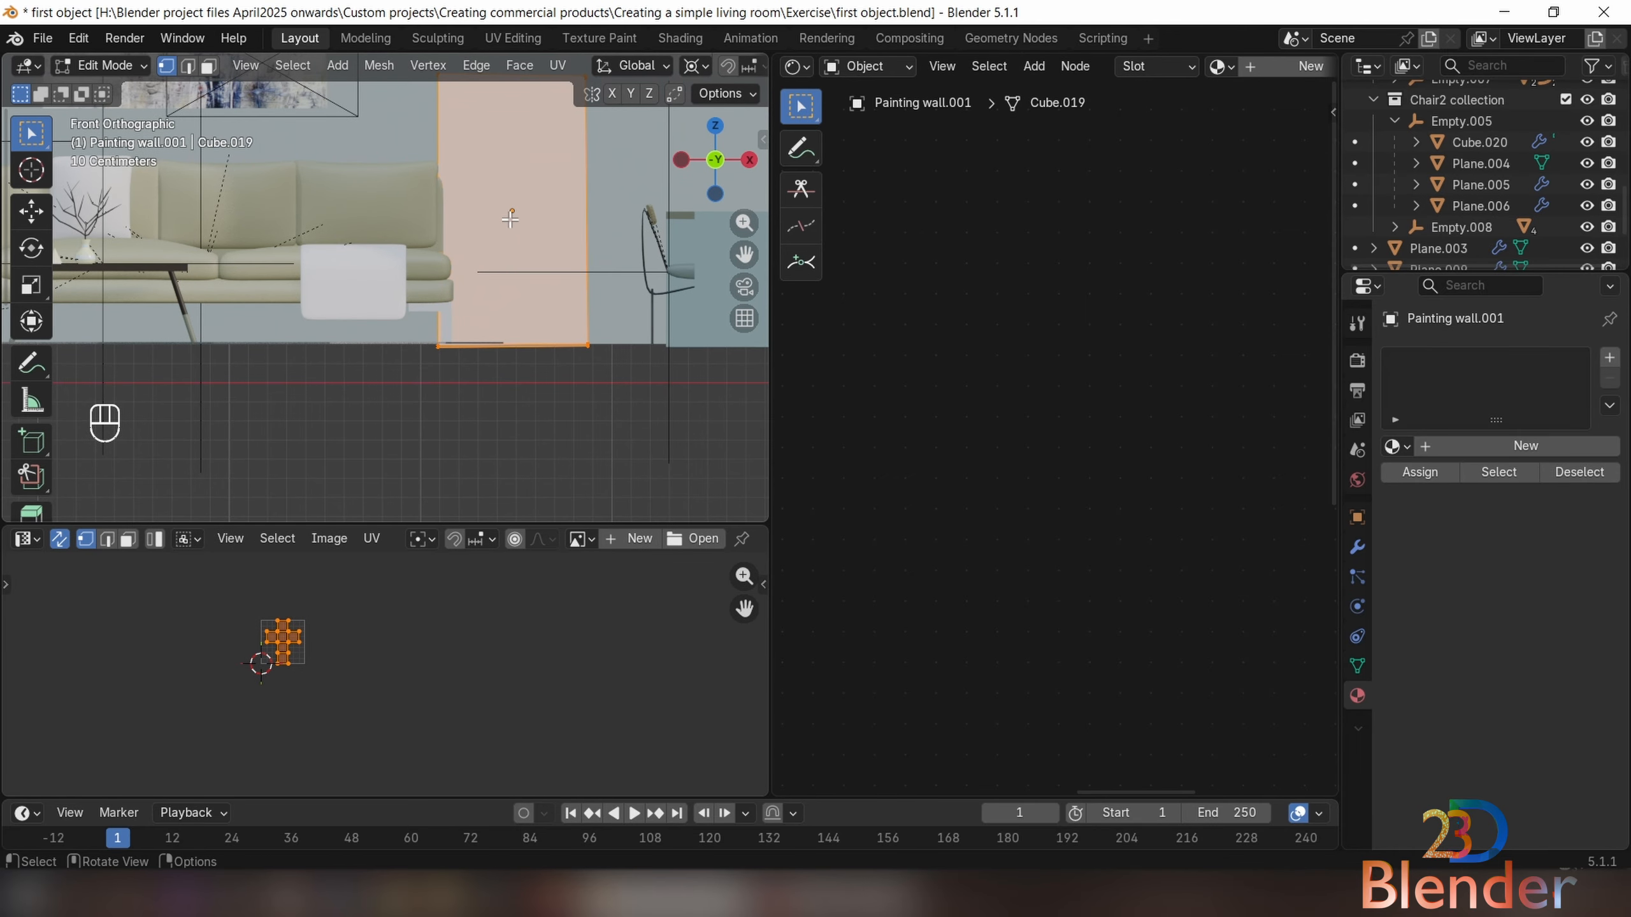
key("3")
left_click(525, 201)
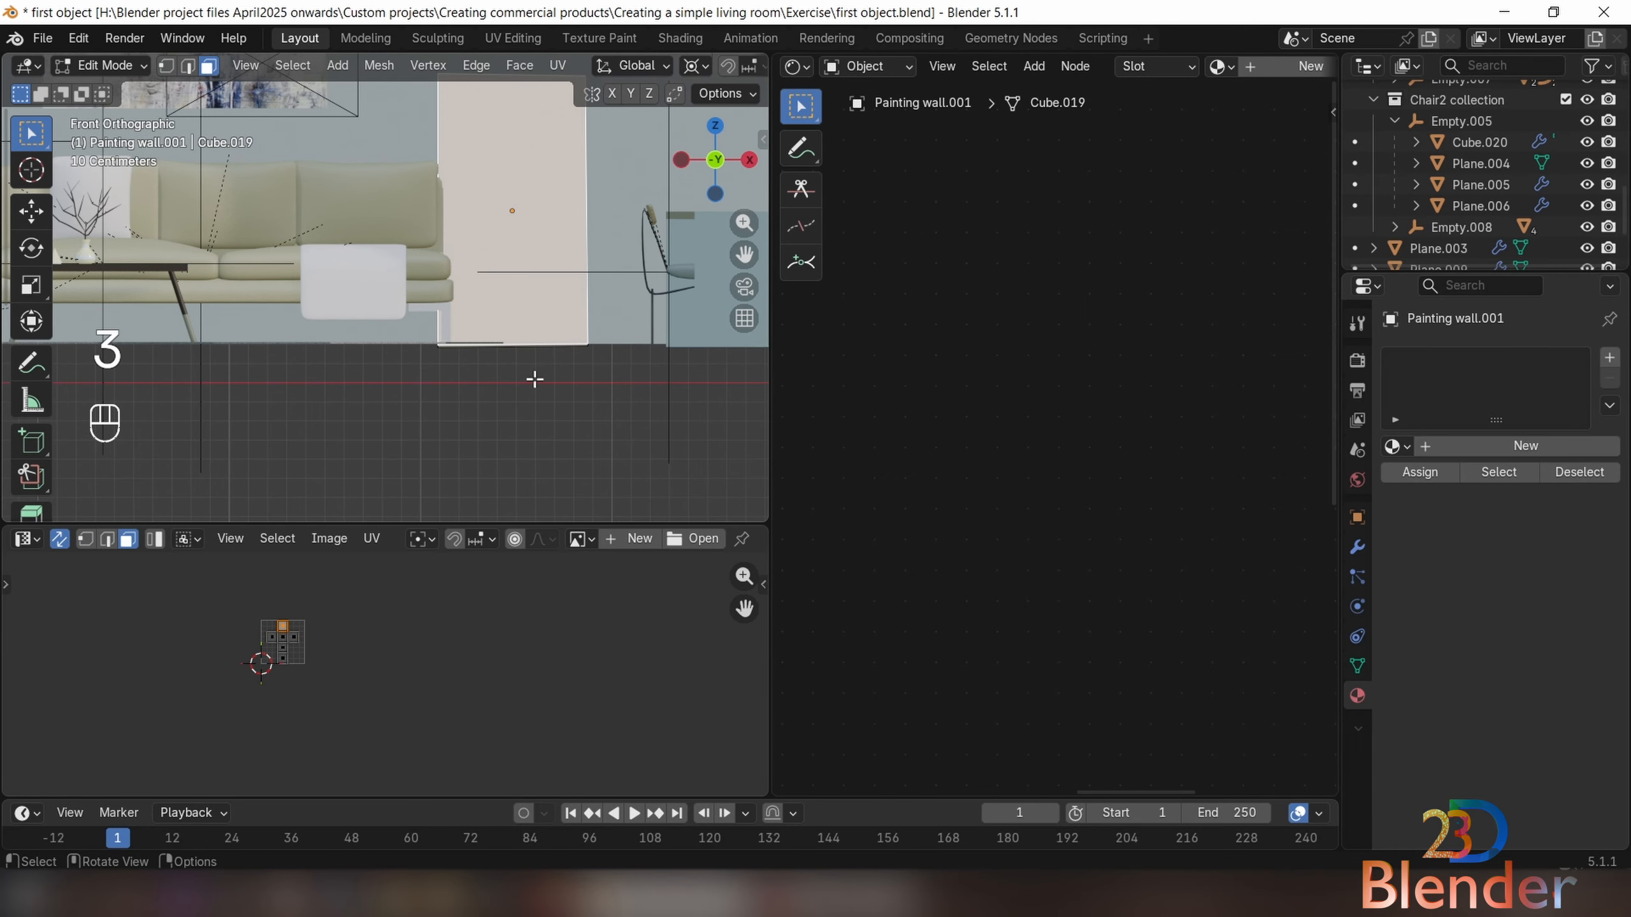
key("u")
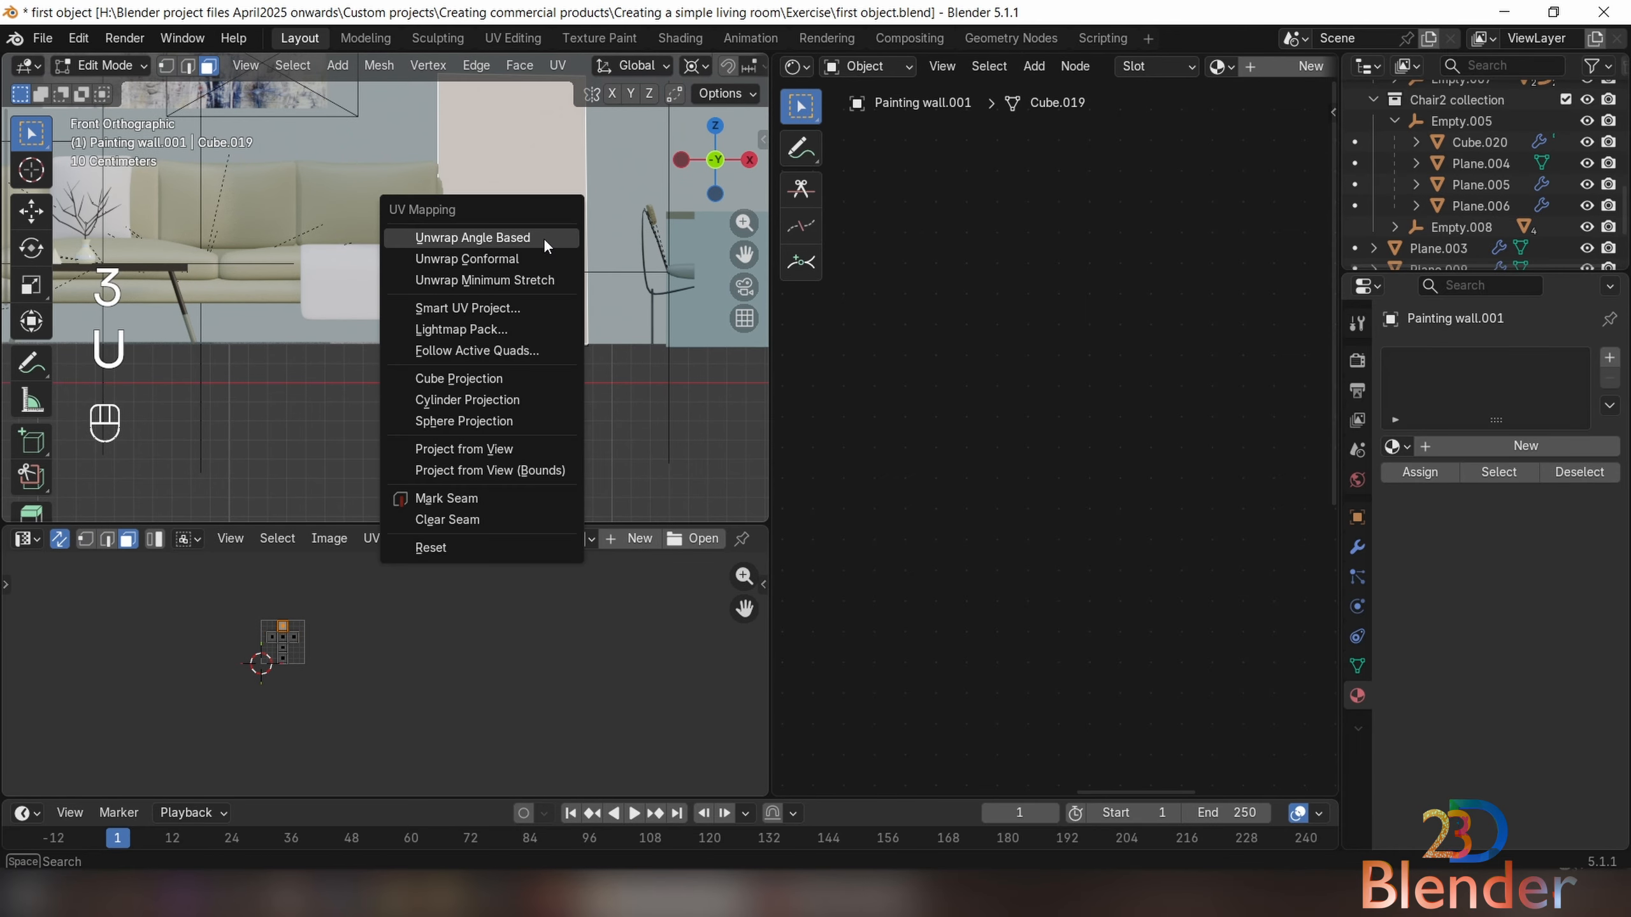
left_click(502, 450)
scroll(314, 675, "up", 5)
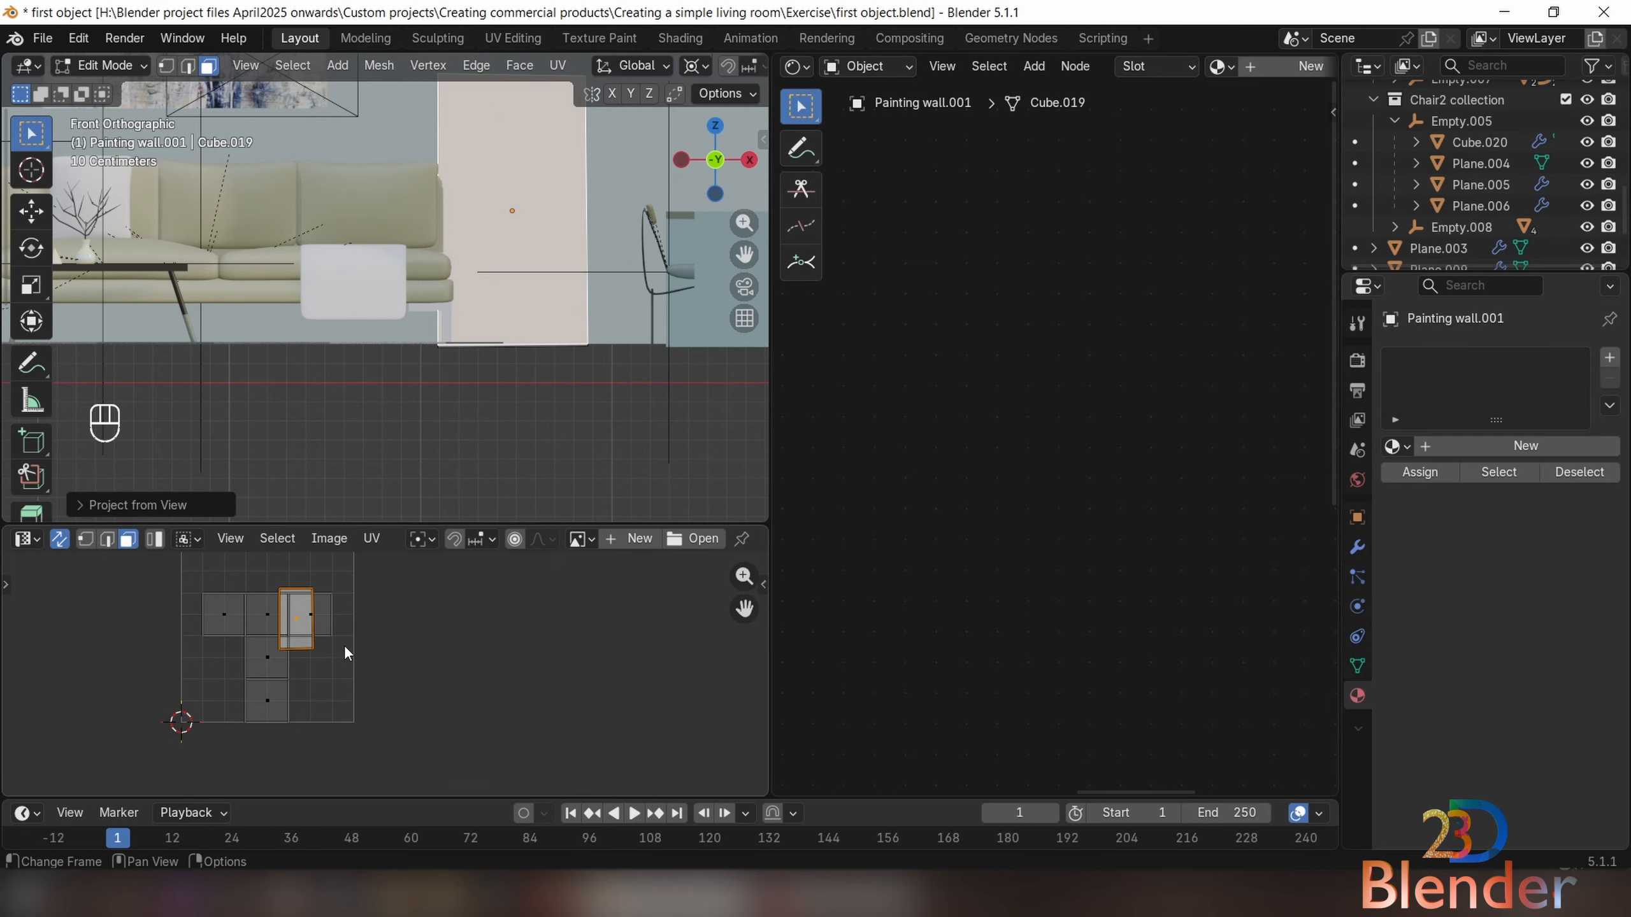
Link the wall painting's portrail material to the standing panel
key("Tab")
middle_click_drag(264, 102, 296, 216, "shift")
left_click(154, 174, "shift")
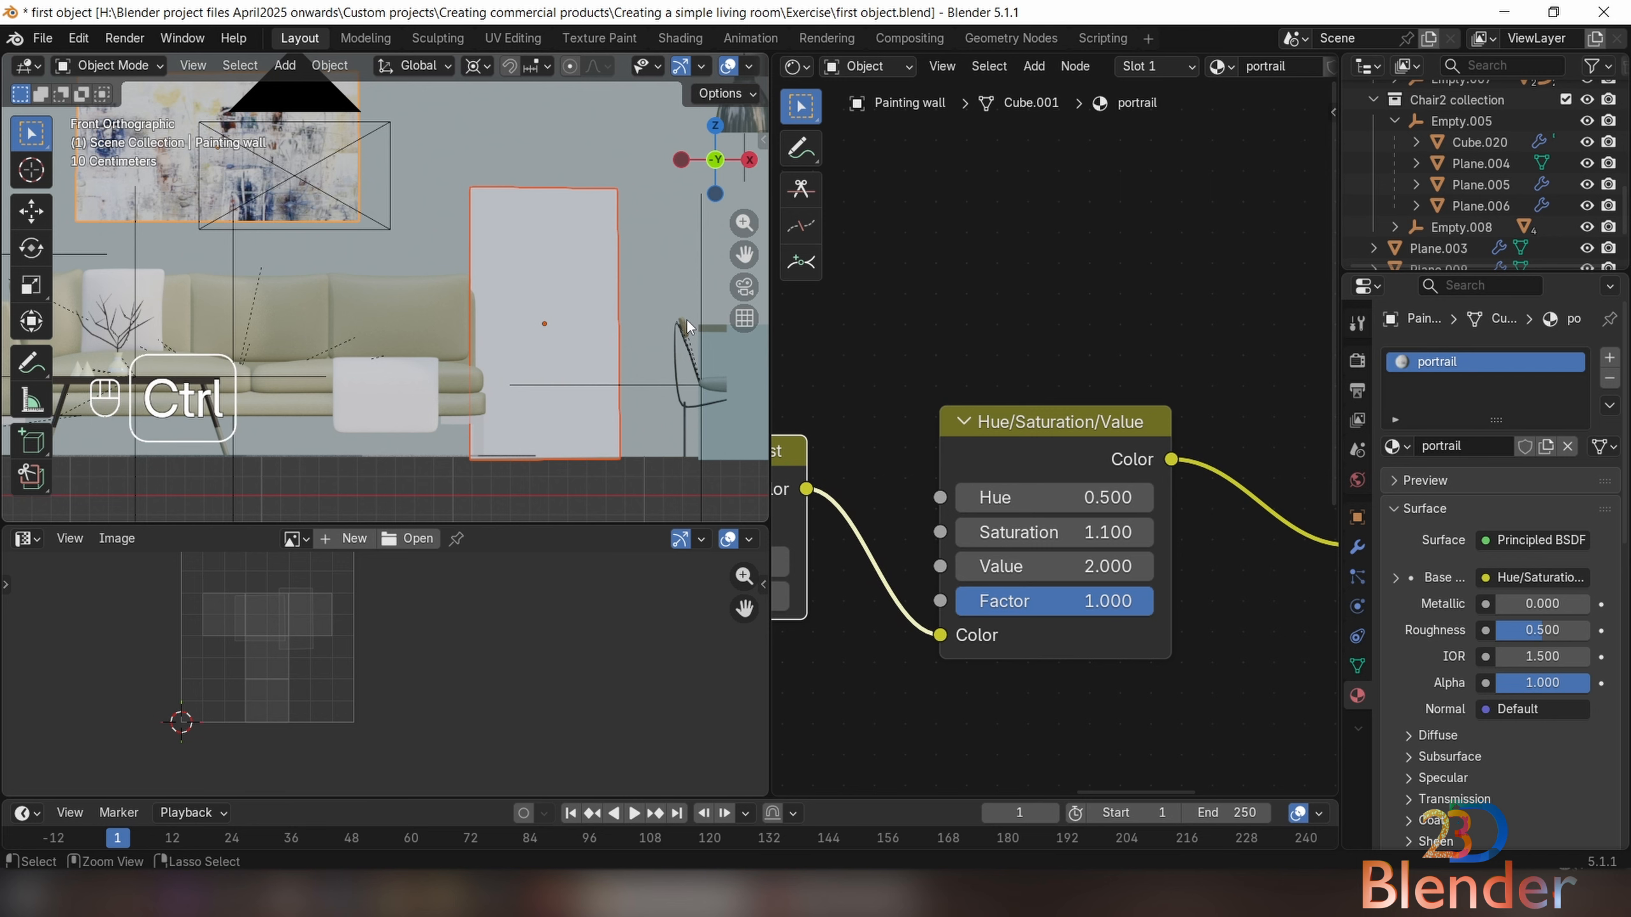
key("ctrl+l")
left_click(660, 369)
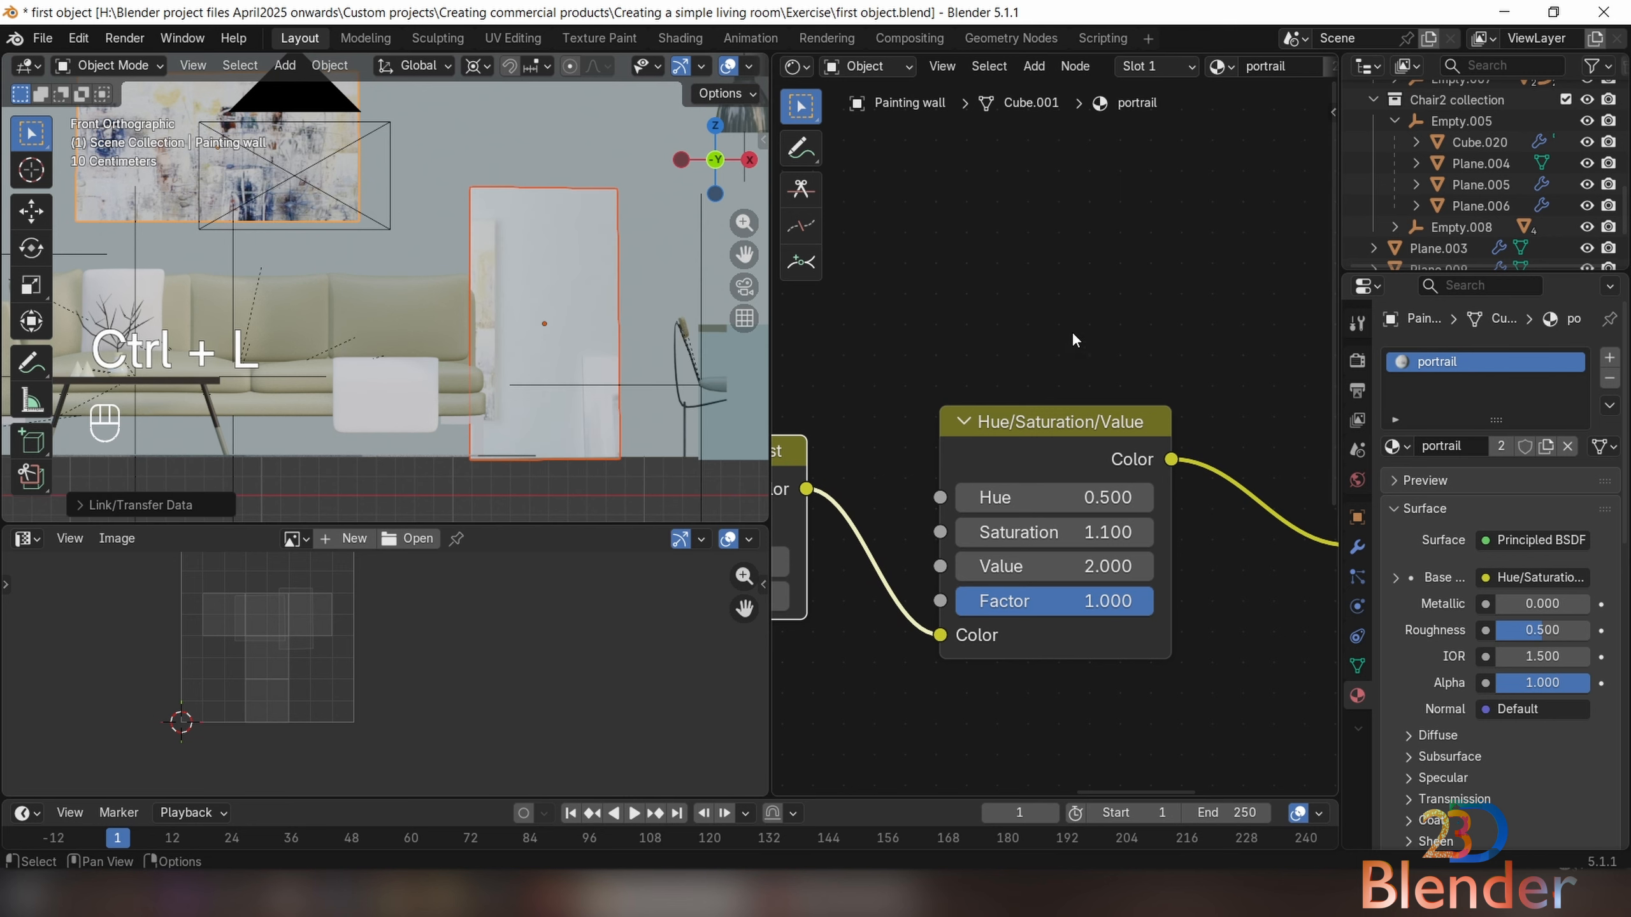
Make the wall painting's material a single-user copy and select only the standing panel
left_click(1501, 448)
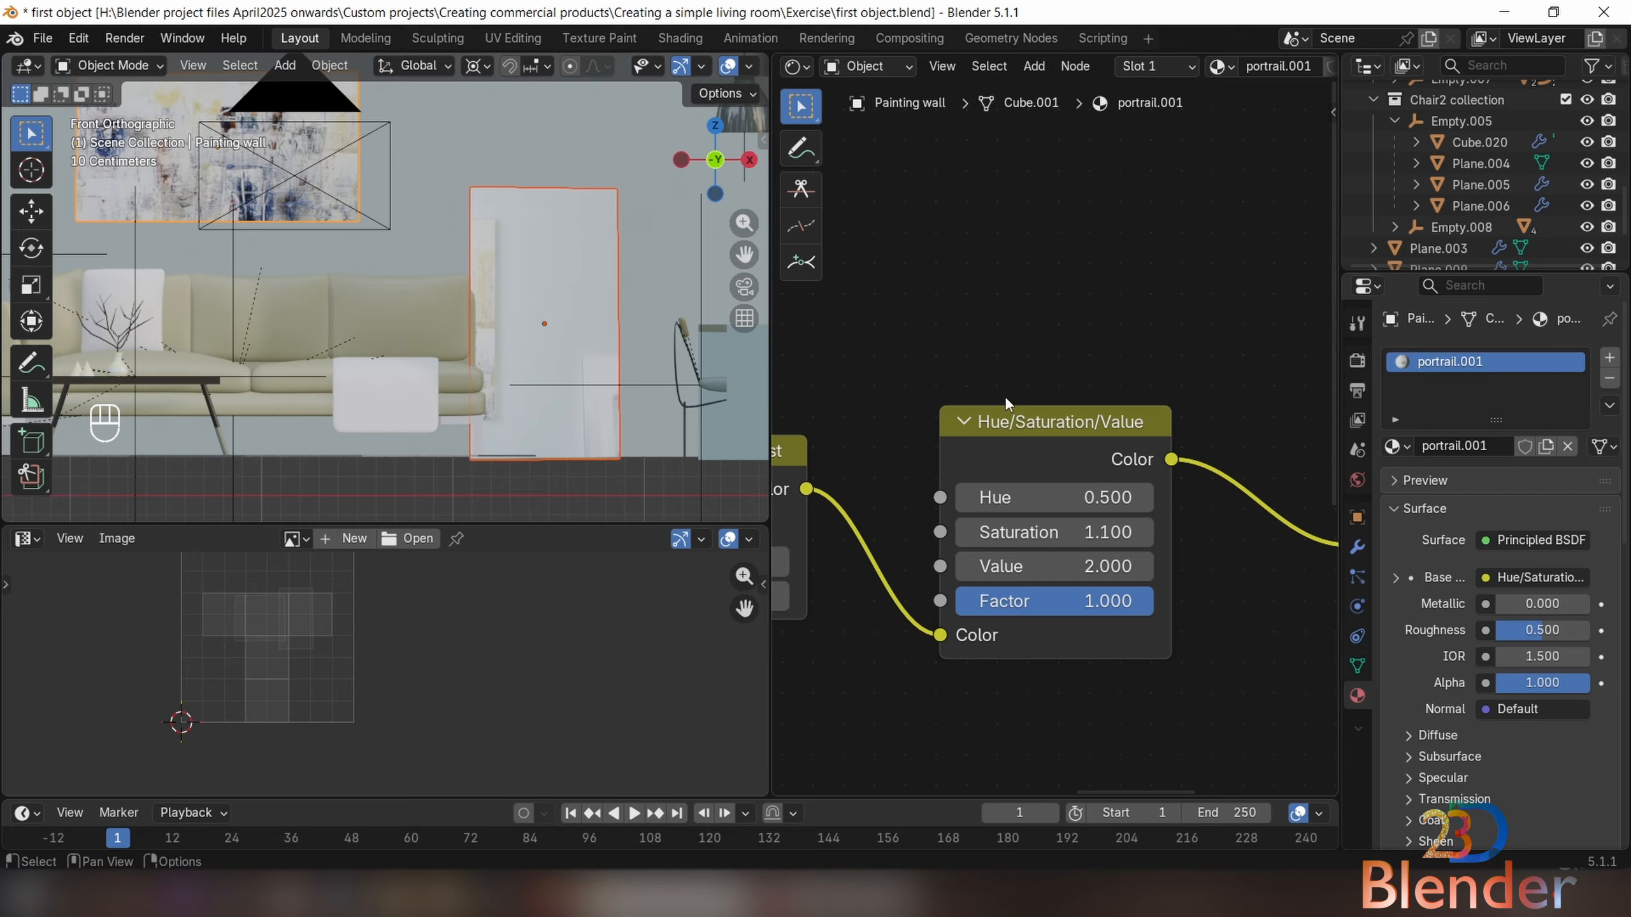
scroll(1004, 396, "down", 1)
left_click(538, 239)
scroll(617, 369, "down", 3)
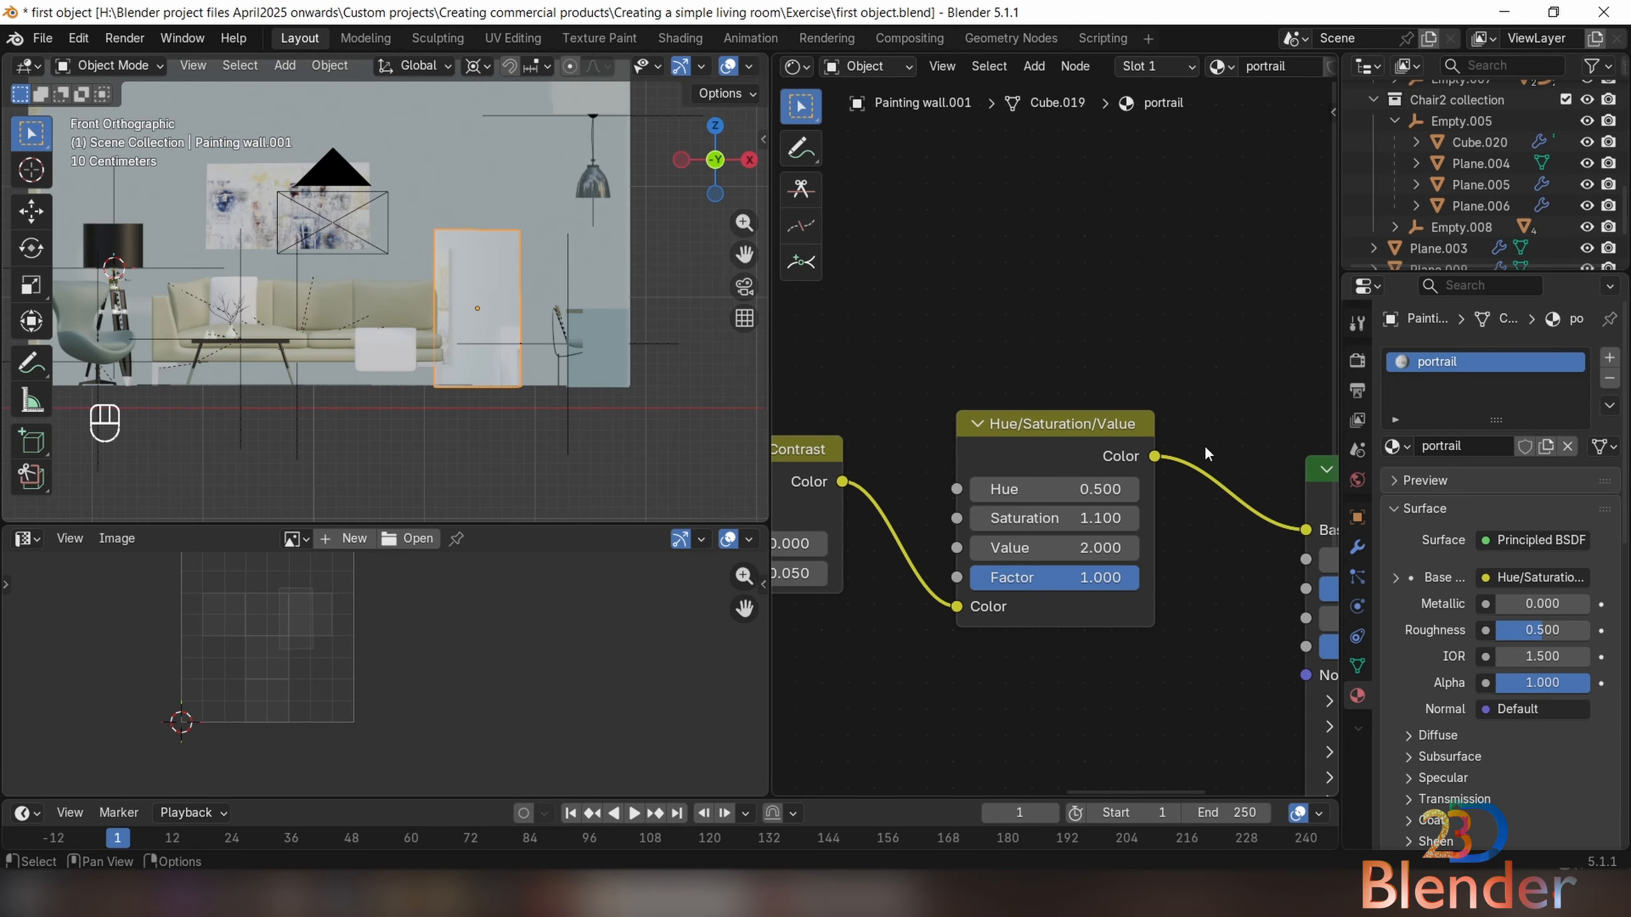
scroll(1205, 448, "down", 4)
middle_click_drag(1176, 479, 971, 409)
scroll(883, 466, "up", 1)
mouse_move(904, 572)
middle_mouse_down()
mouse_move(1261, 563)
mouse_move(908, 564)
middle_mouse_up()
Move the panel's front-face UV island onto the large standing painting in the reference photo
key("Tab")
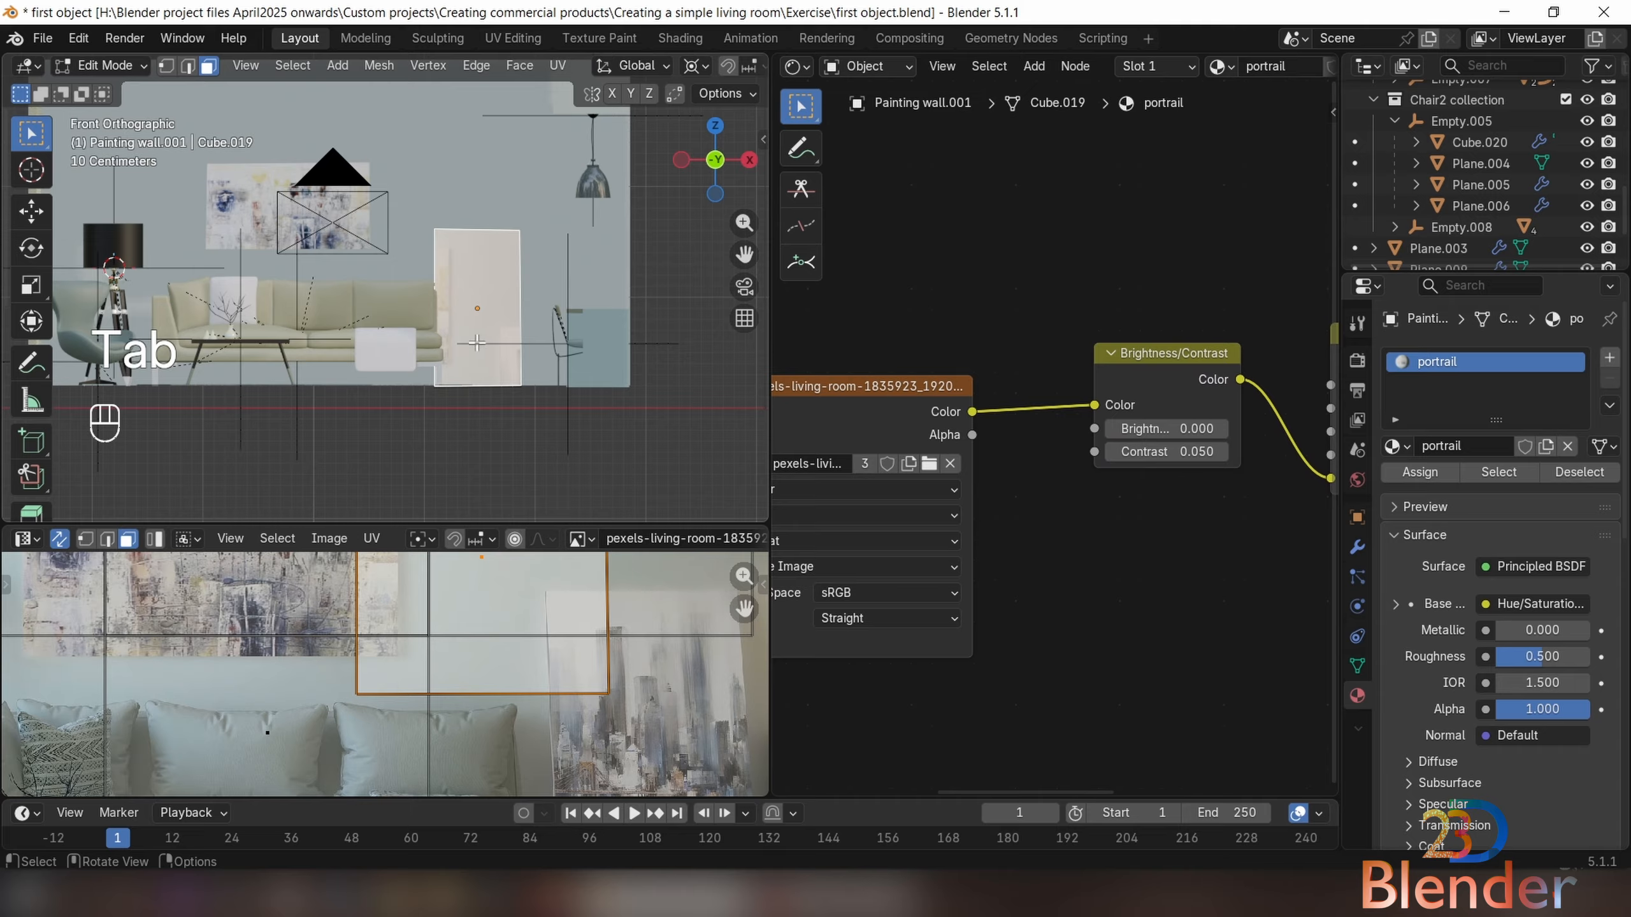
scroll(488, 667, "down", 5)
key("g")
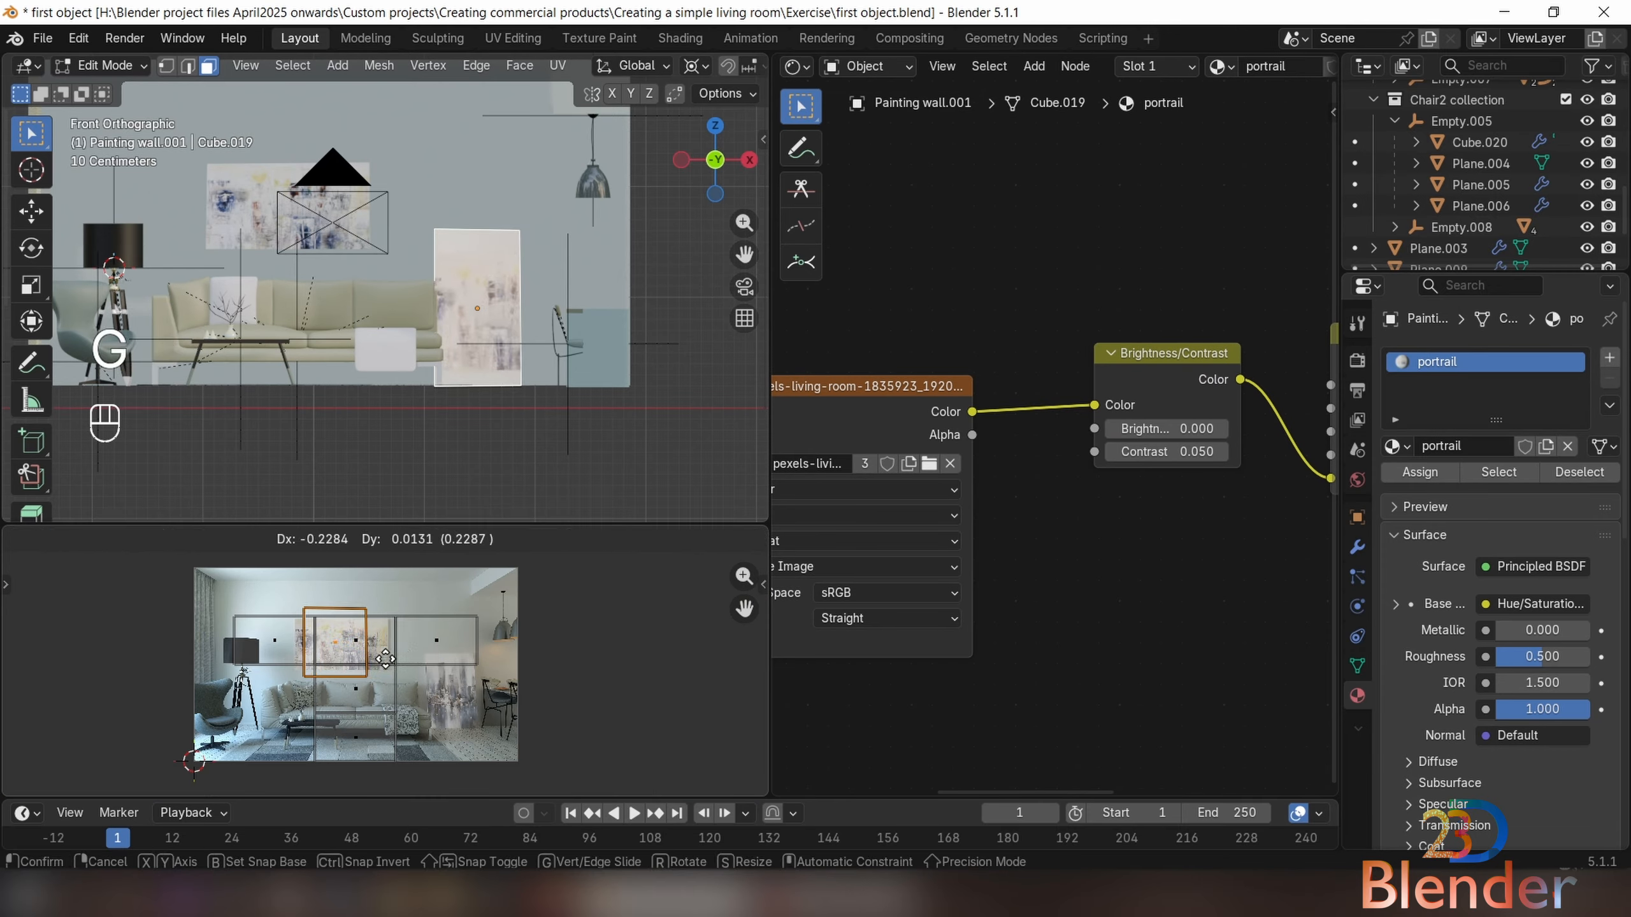
left_click(437, 671)
scroll(379, 654, "up", 4)
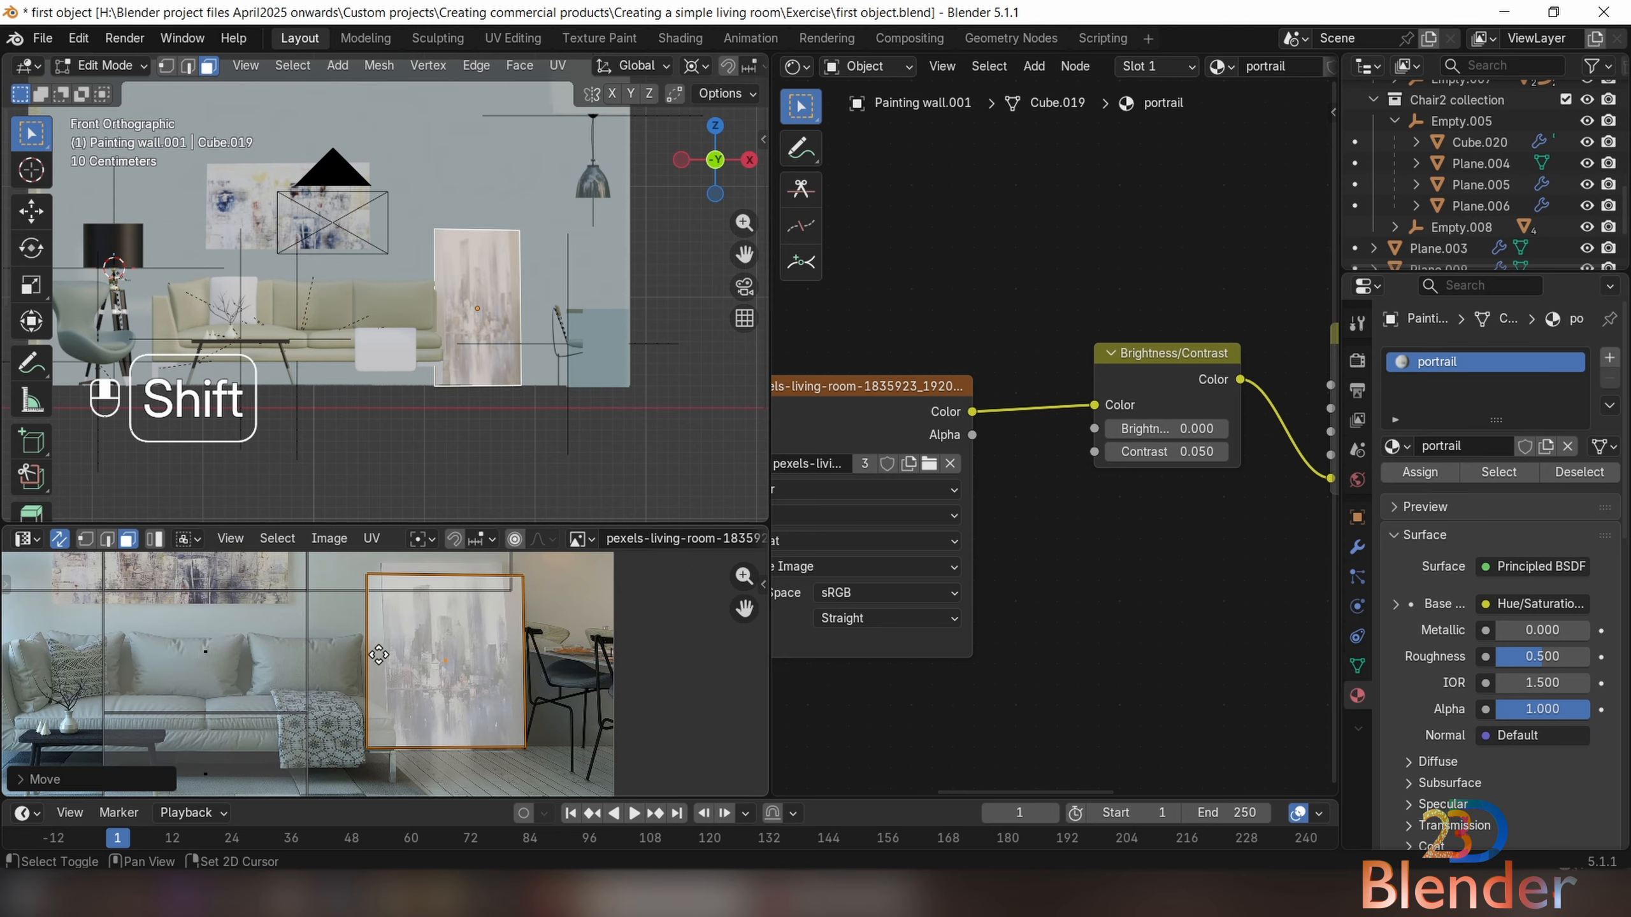
scroll(379, 654, "up", 2)
middle_click_drag(536, 689, 411, 716, "shift")
scroll(409, 707, "down", 3)
key("Tab")
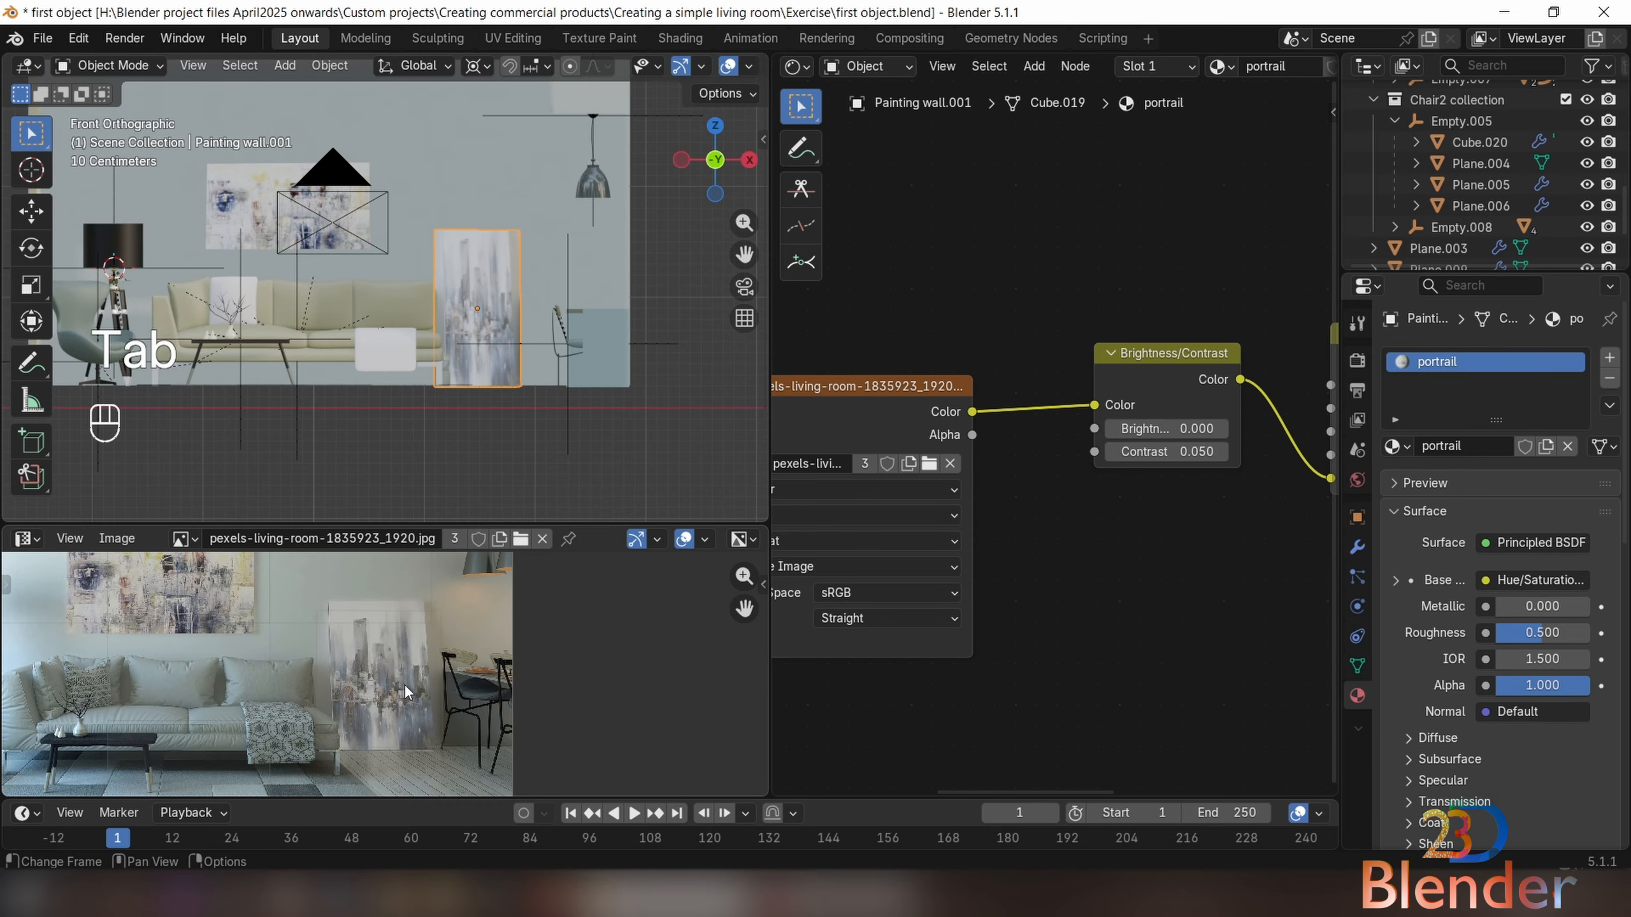
Switch to vertex selection in Edit Mode and select the corners of the panel's front-face UV island
key("Tab")
key("1")
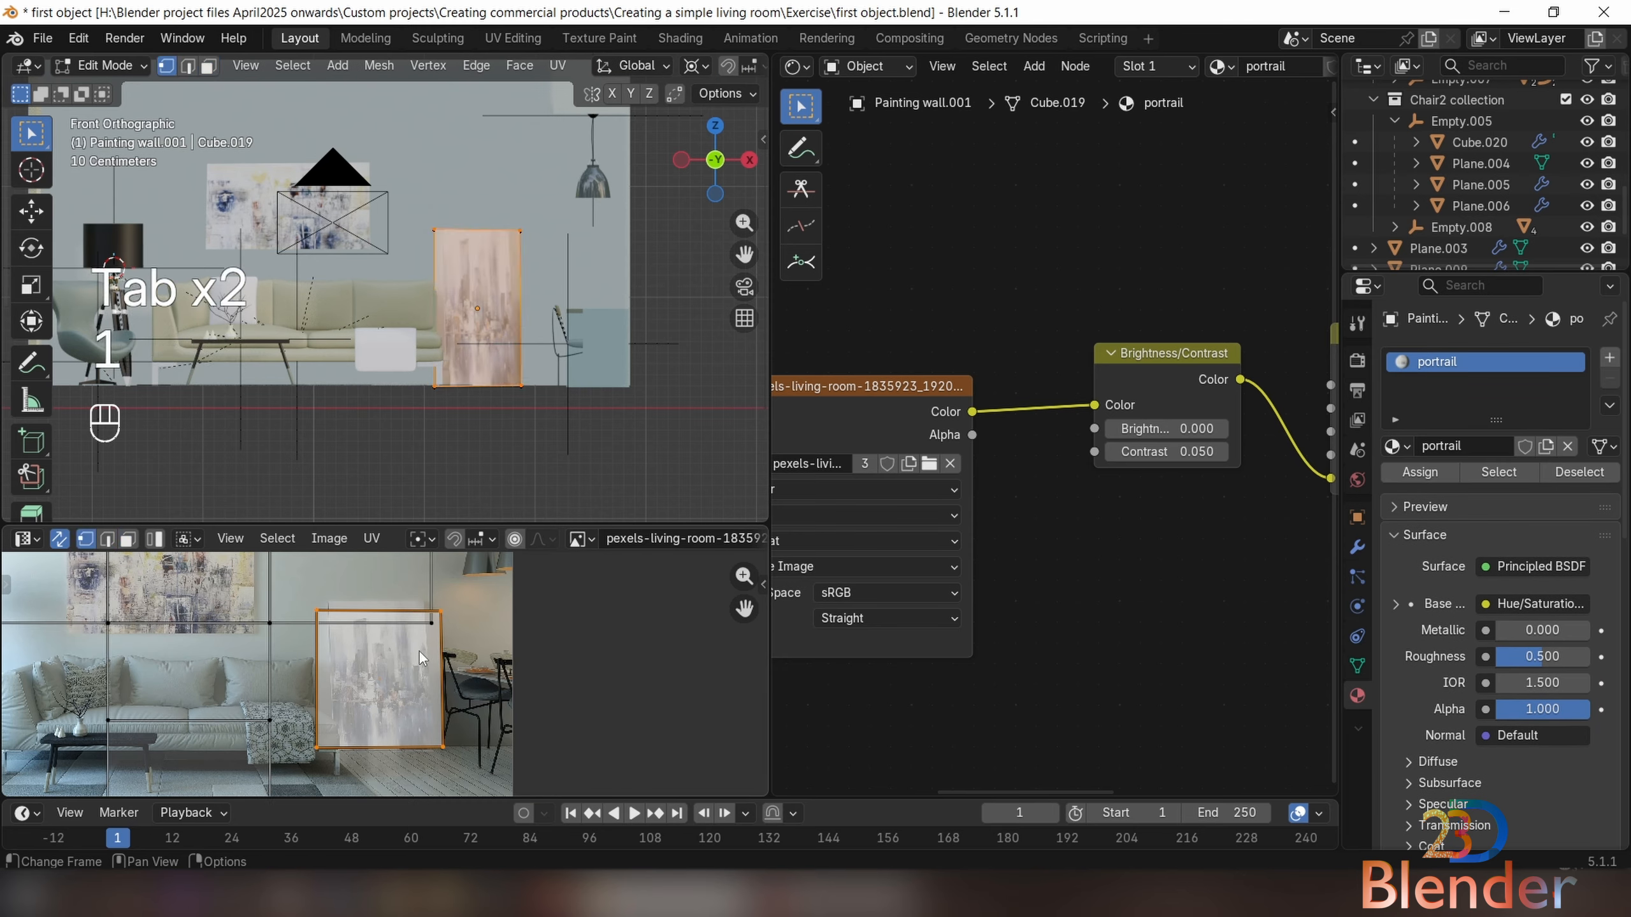
left_click_drag(257, 570, 480, 641)
scroll(448, 648, "up", 2)
middle_click_drag(469, 645, 460, 654, "shift")
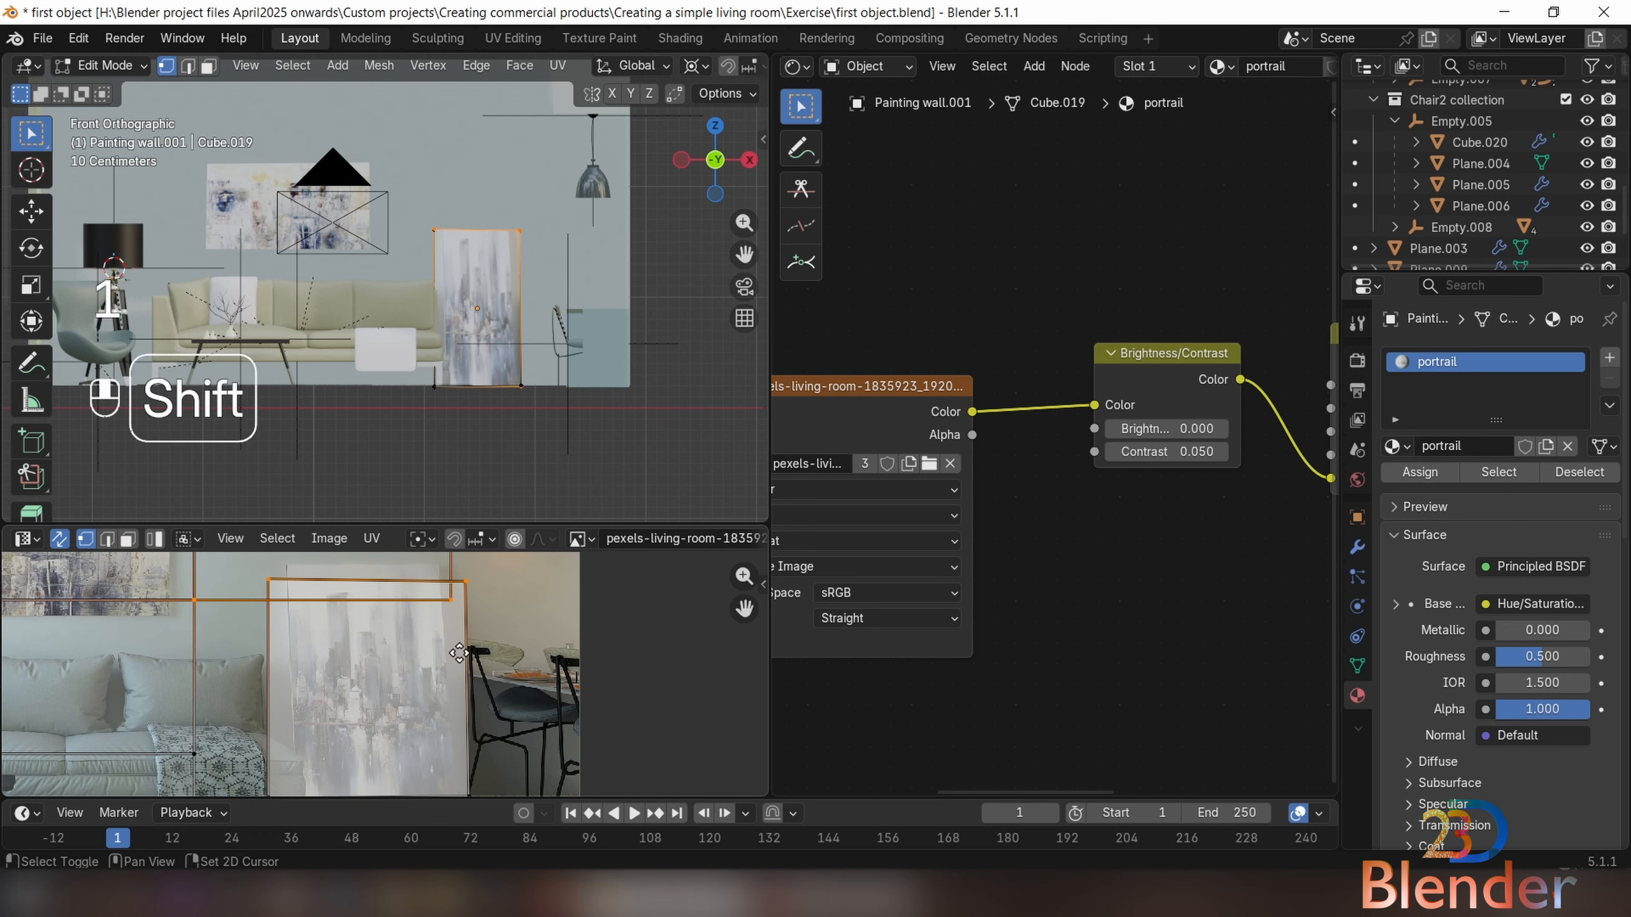
scroll(366, 656, "down", 3)
scroll(364, 655, "up", 3)
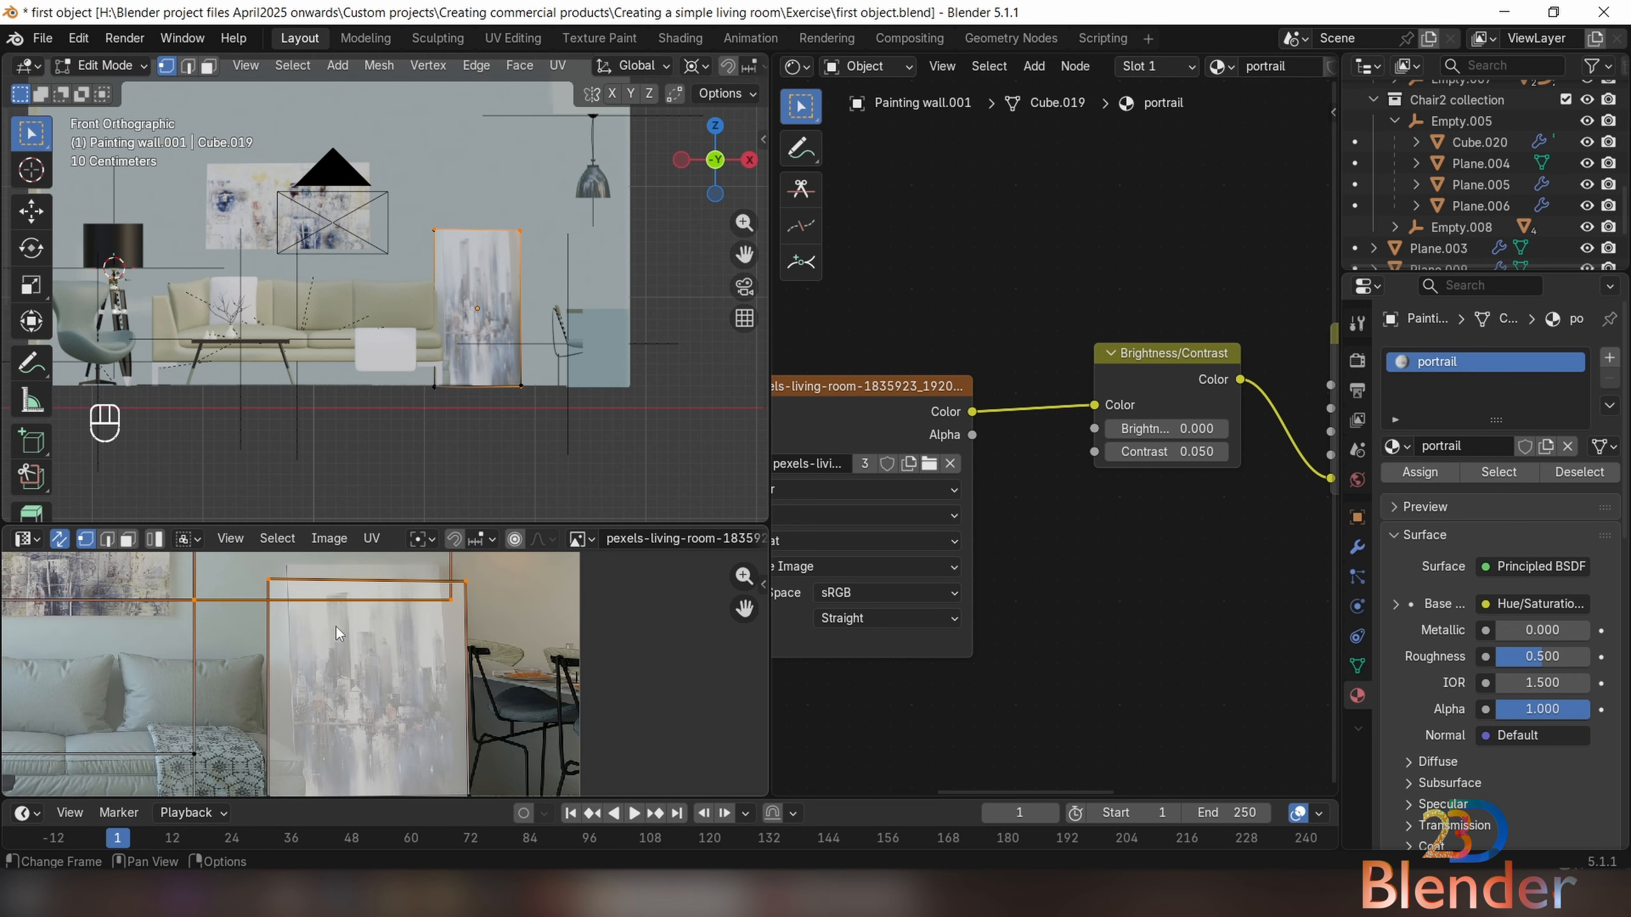
left_click(265, 577)
left_click(461, 583, "shift")
middle_click_drag(434, 665, 438, 511, "shift")
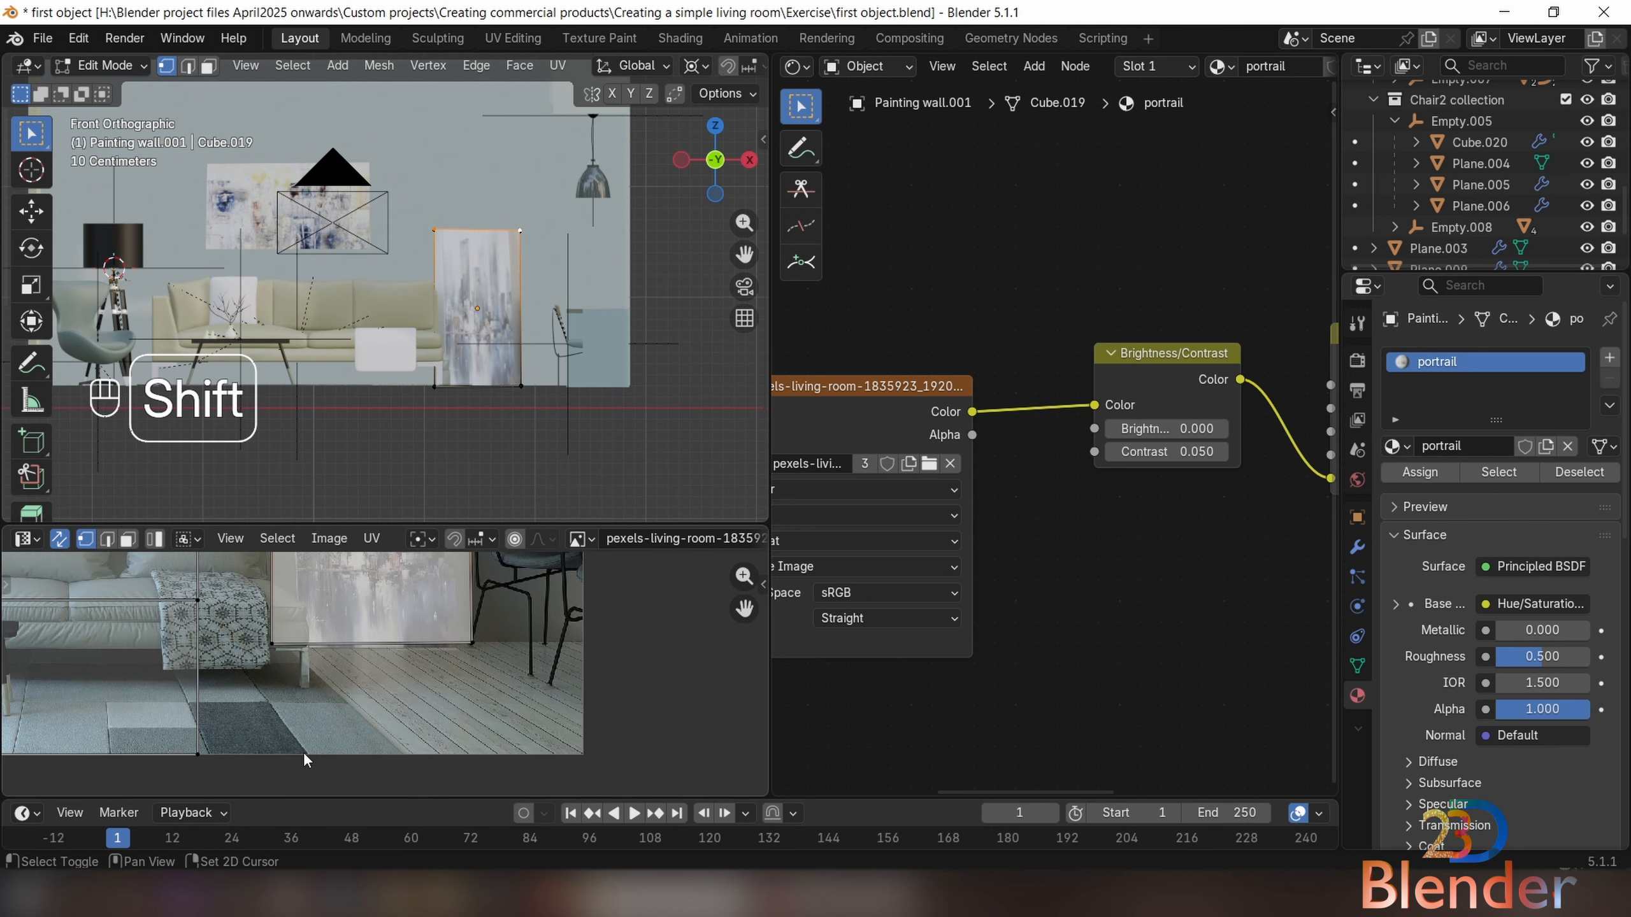
middle_click_drag(469, 645, 436, 783, "shift")
key("g")
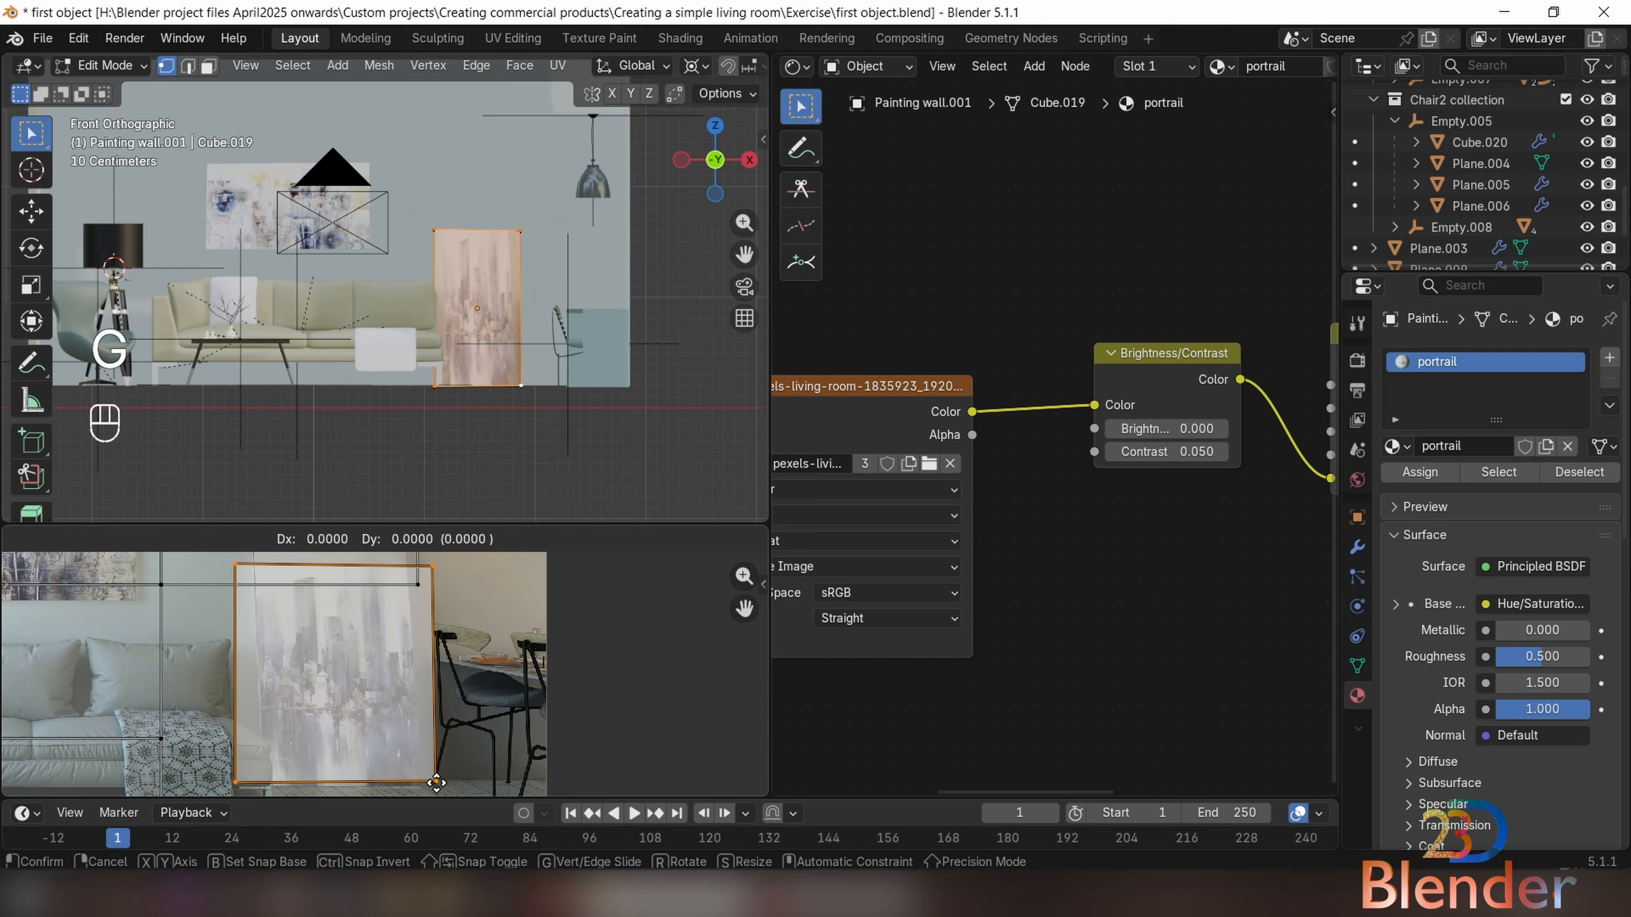
key("x")
key("s")
key("y")
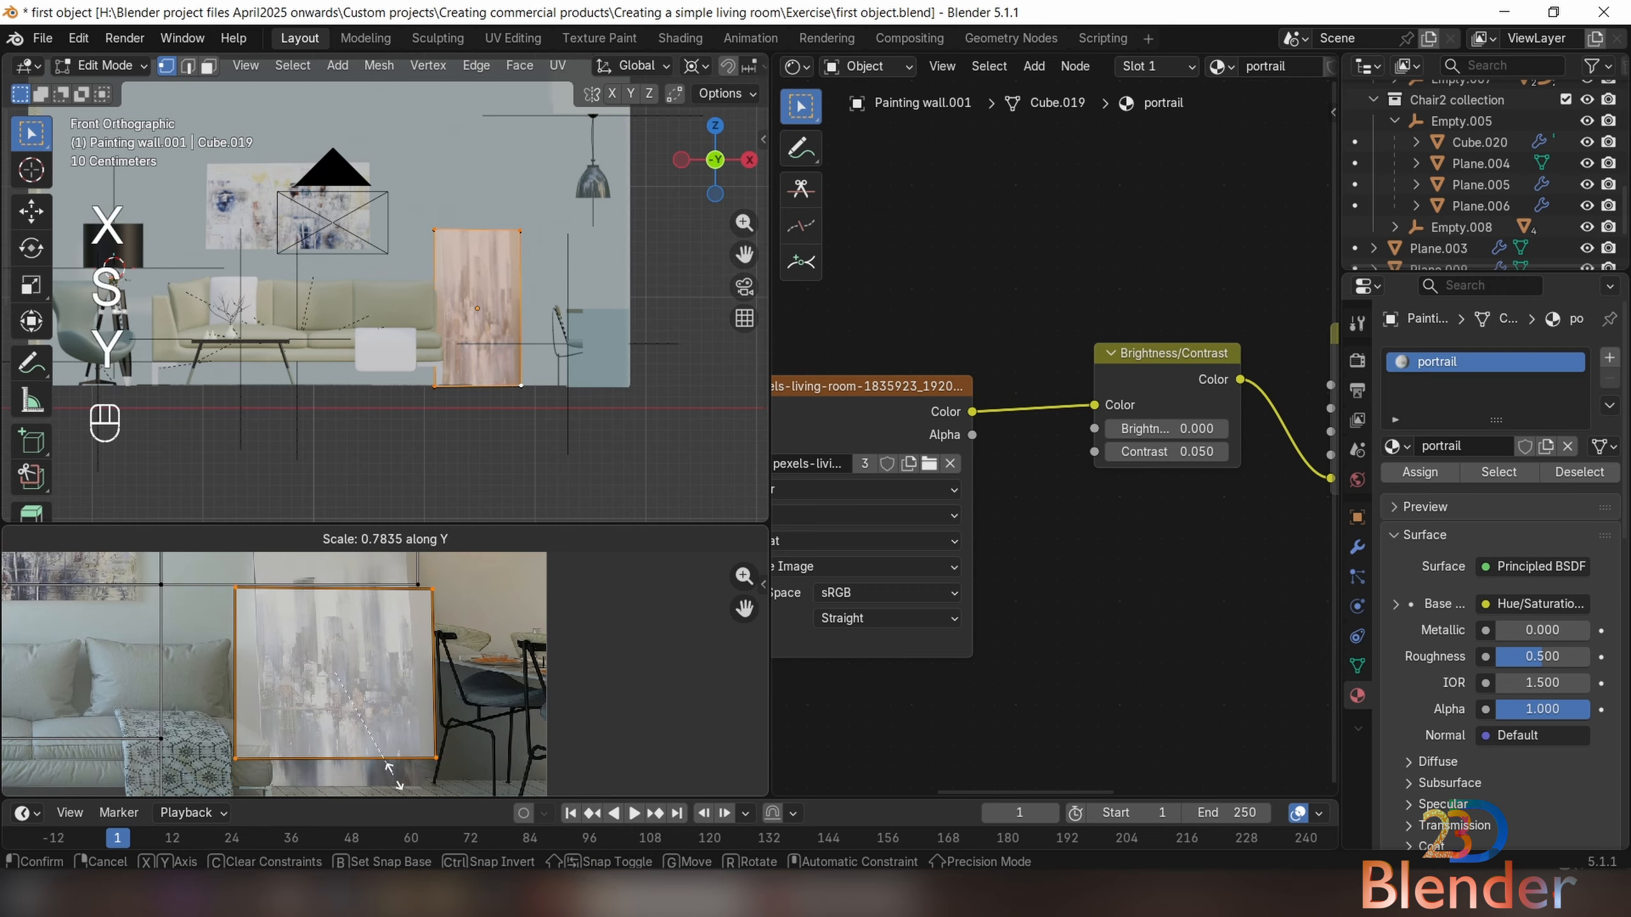
key("x")
Scale the UV island down along X and move it to match the width of the photo's standing painting
key("s")
key("x")
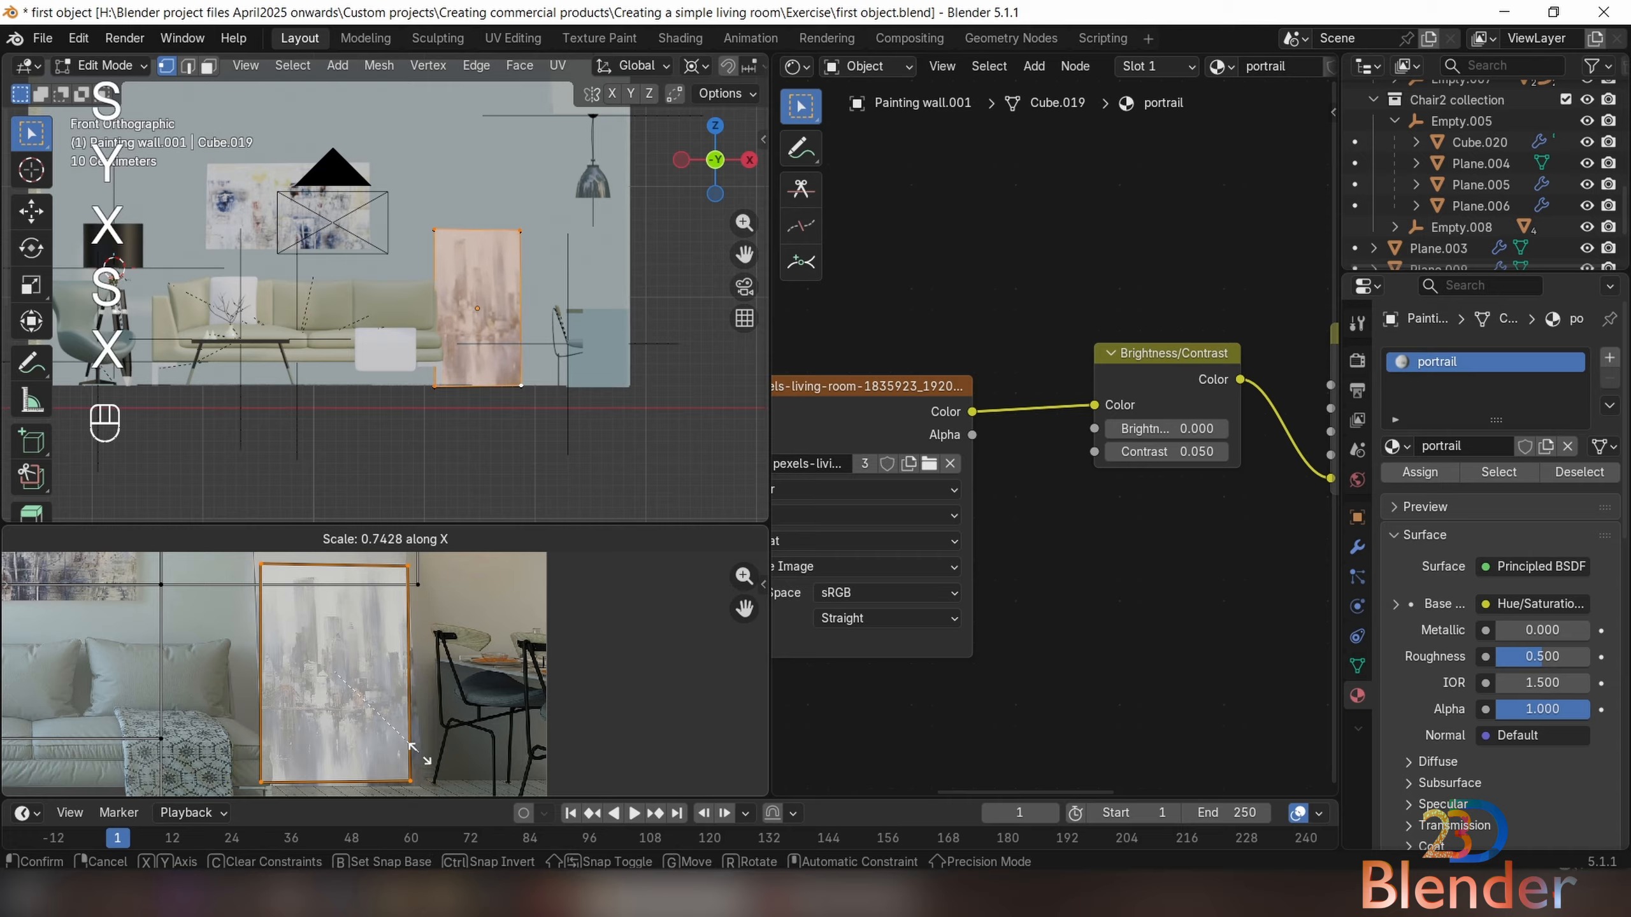
left_click(427, 759)
key("g")
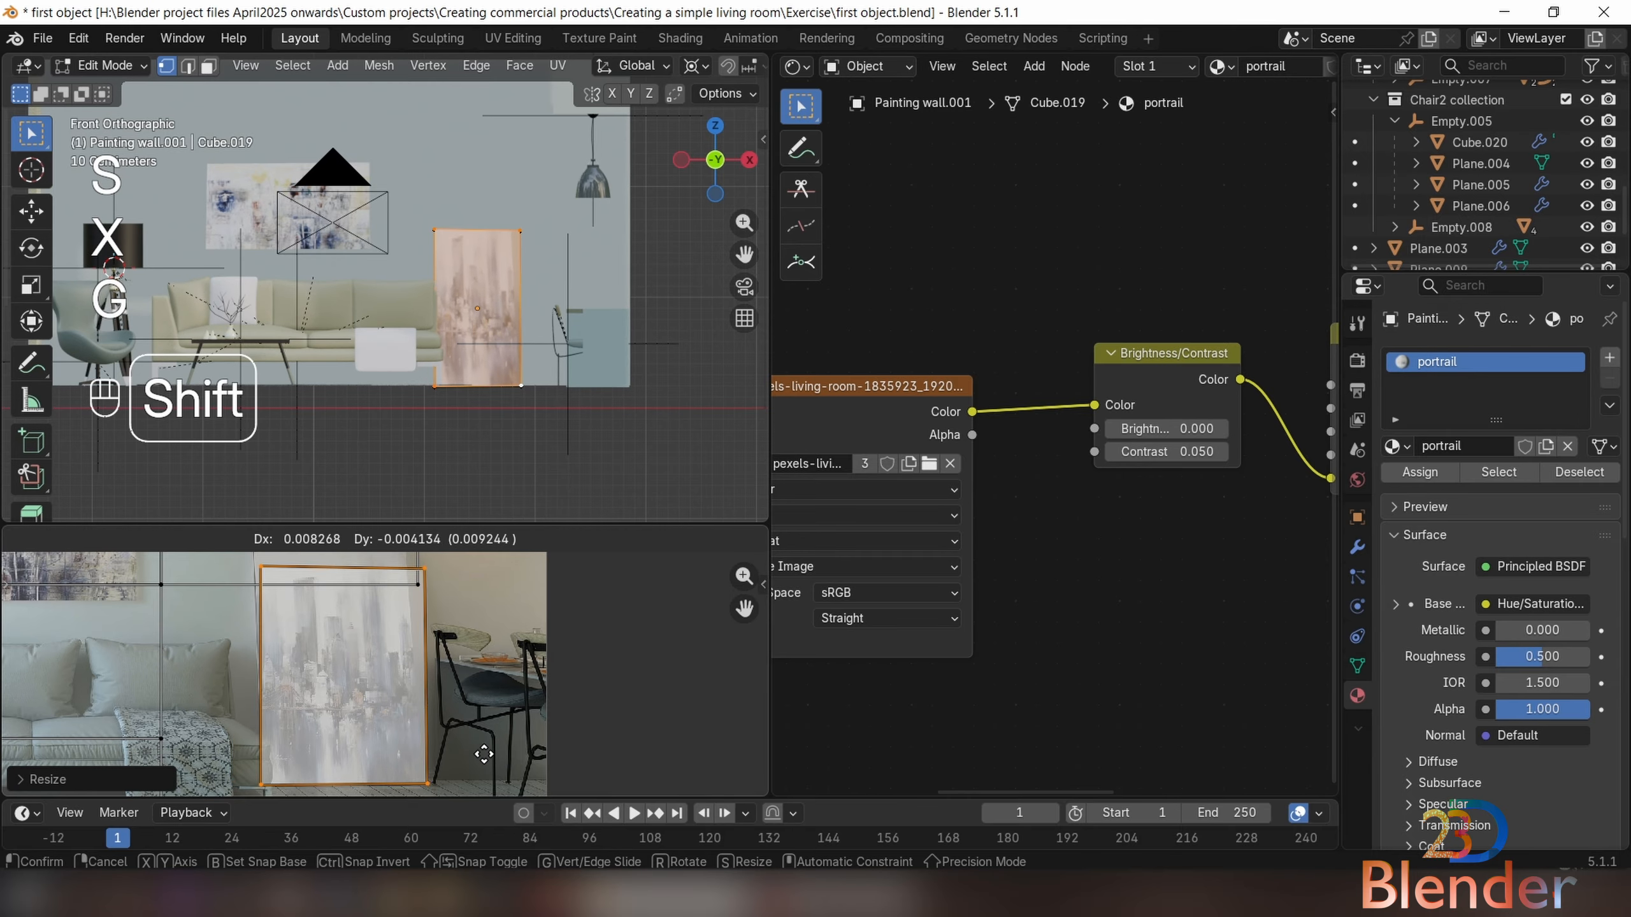
left_click(485, 757)
Move the UV island's two top corners up to the upper edge of the photo's standing painting
middle_click_drag(437, 687, 415, 782, "shift")
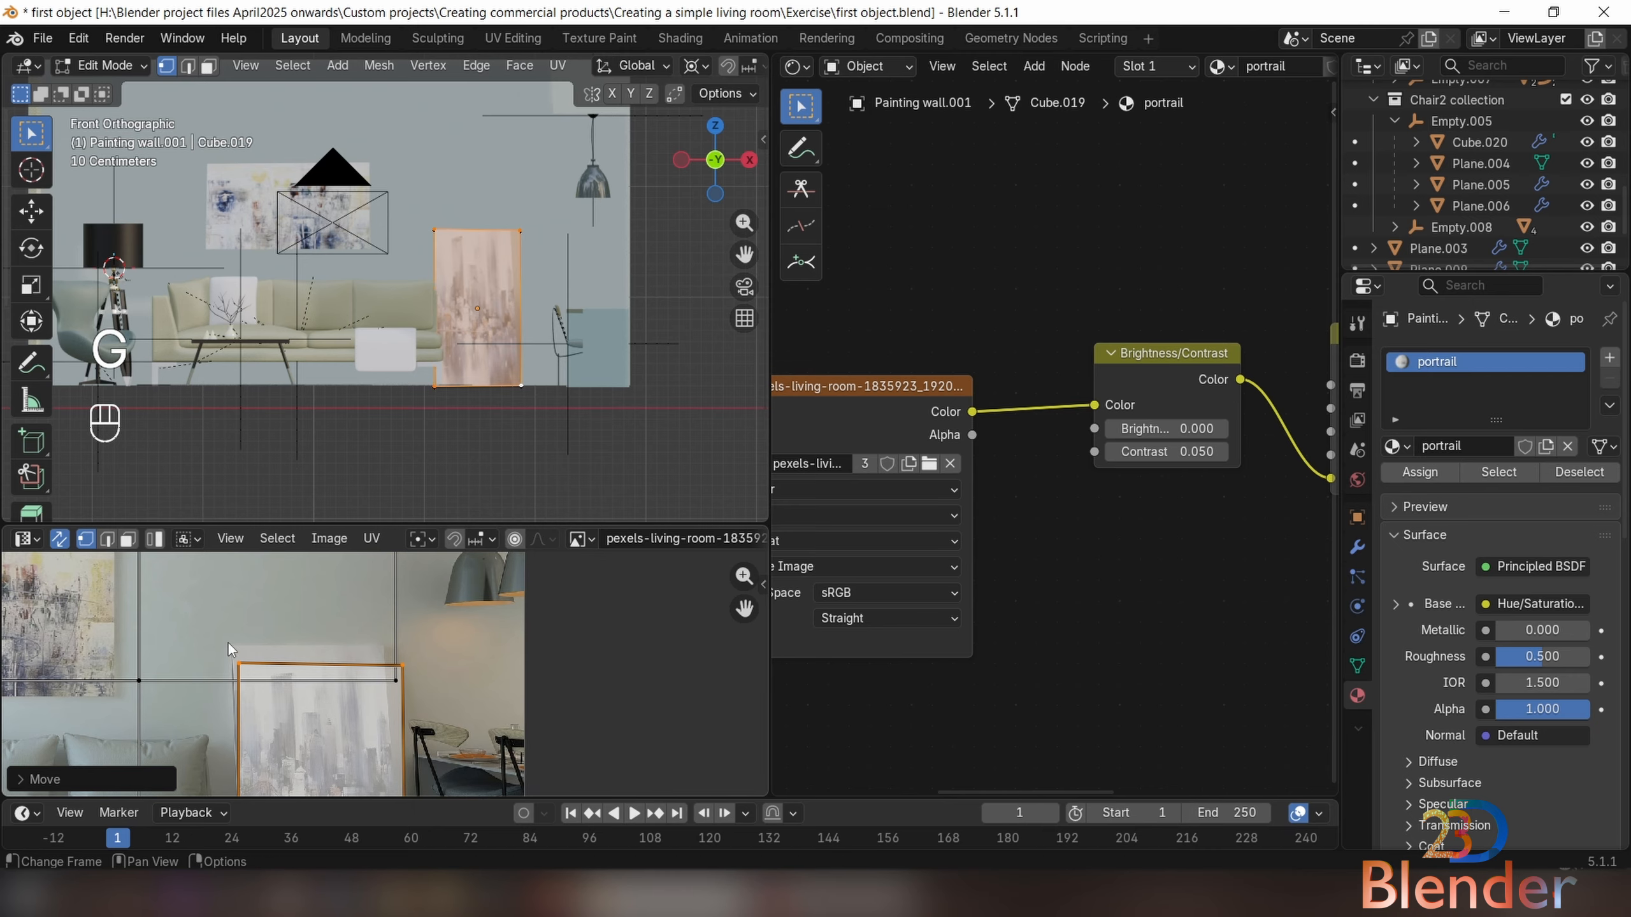
scroll(230, 645, "down", 4)
left_click_drag(316, 753, 406, 817, "ctrl")
scroll(385, 713, "up", 5)
middle_click_drag(422, 656, 361, 682, "shift")
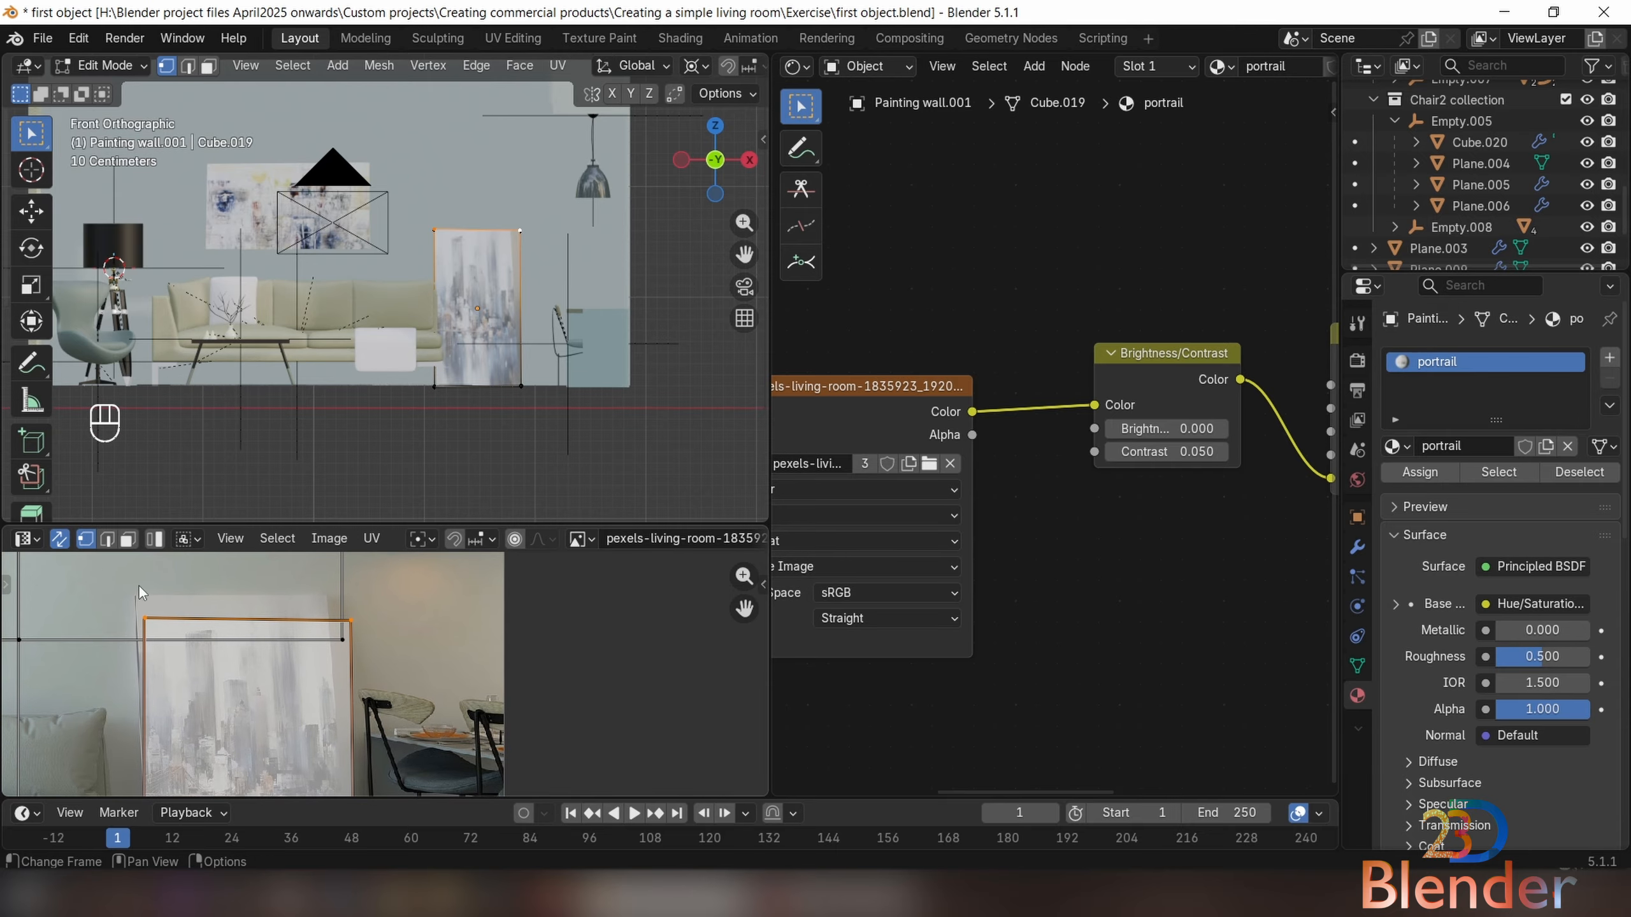
key("g")
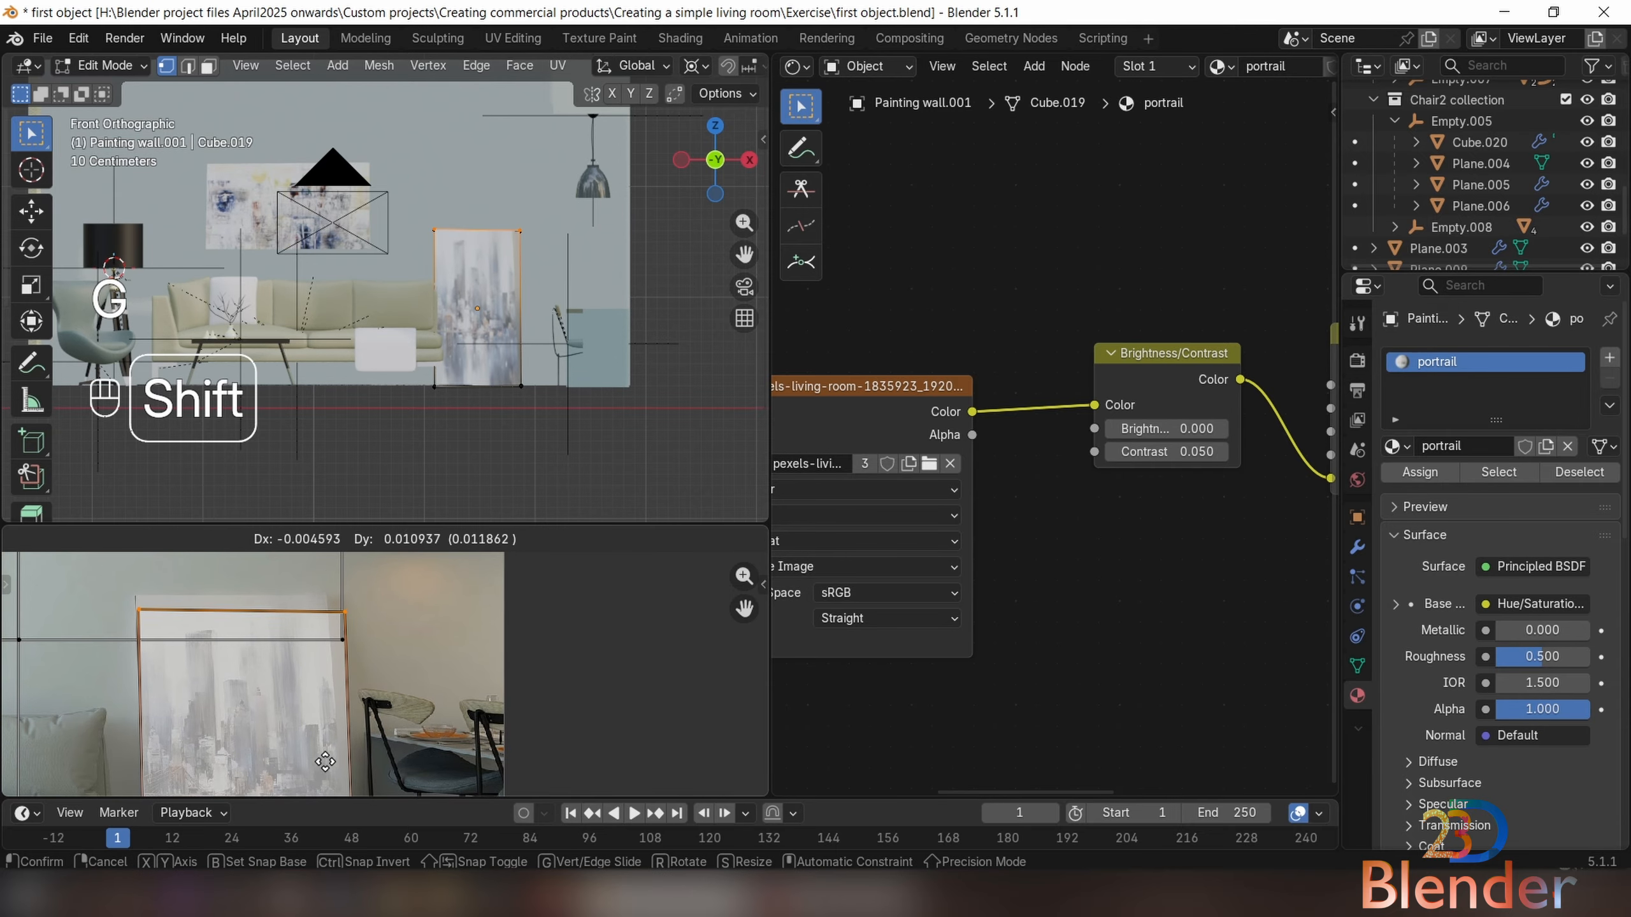
left_click(351, 612)
Move the UV island's top-right and top-left corners individually onto the painting's upper corners
key("g")
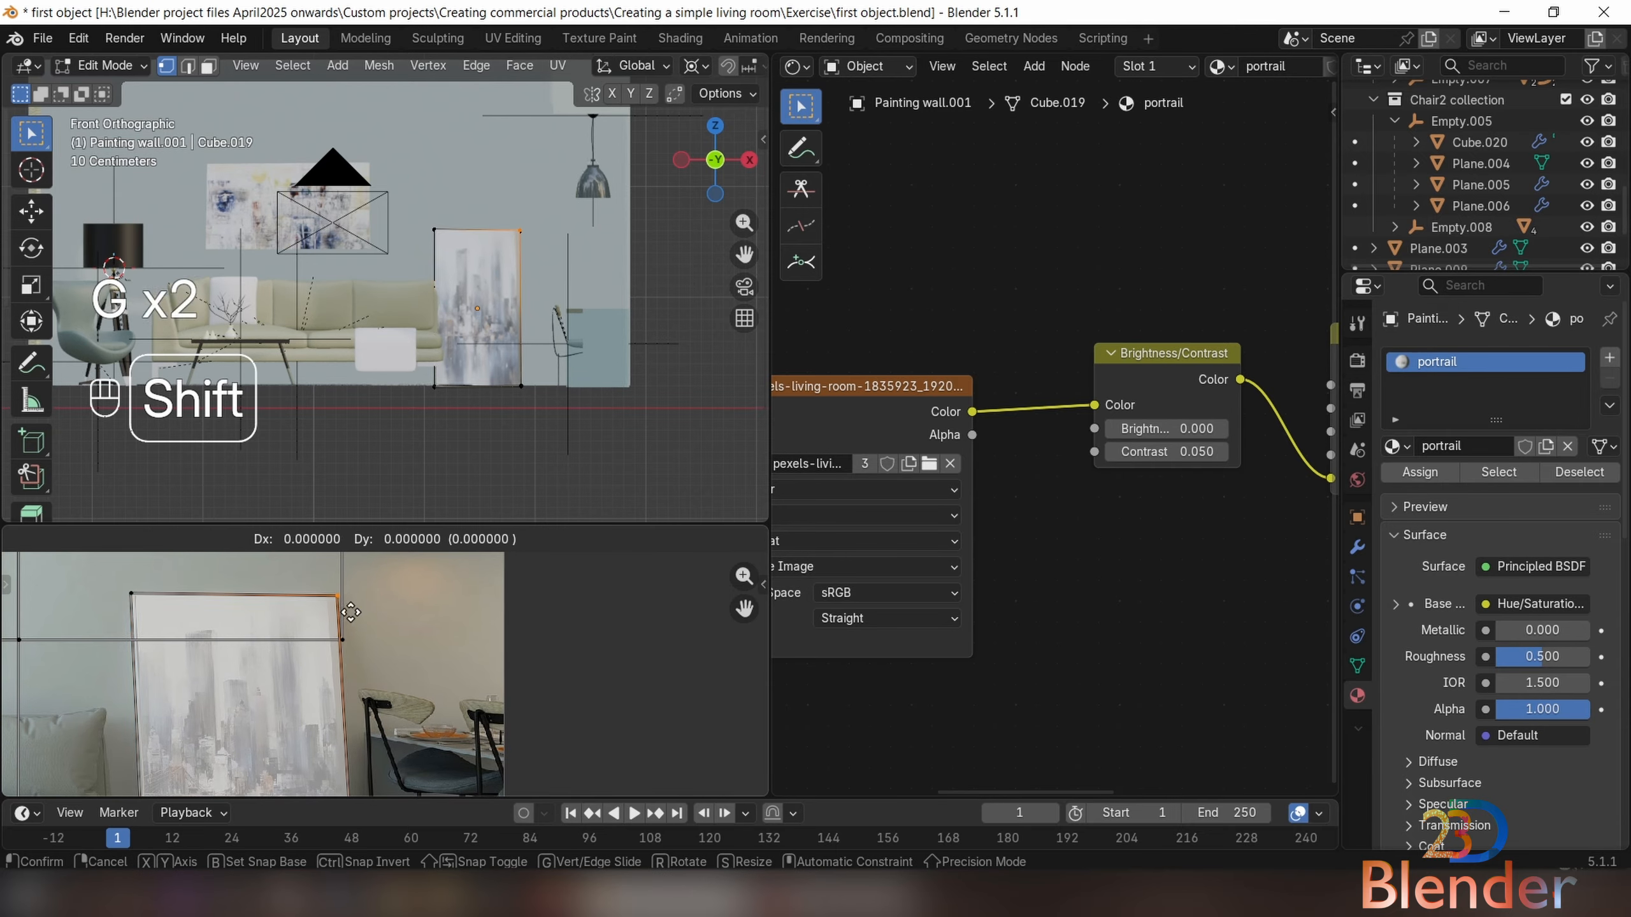
left_click(264, 611)
middle_click_drag(282, 732, 344, 642, "shift")
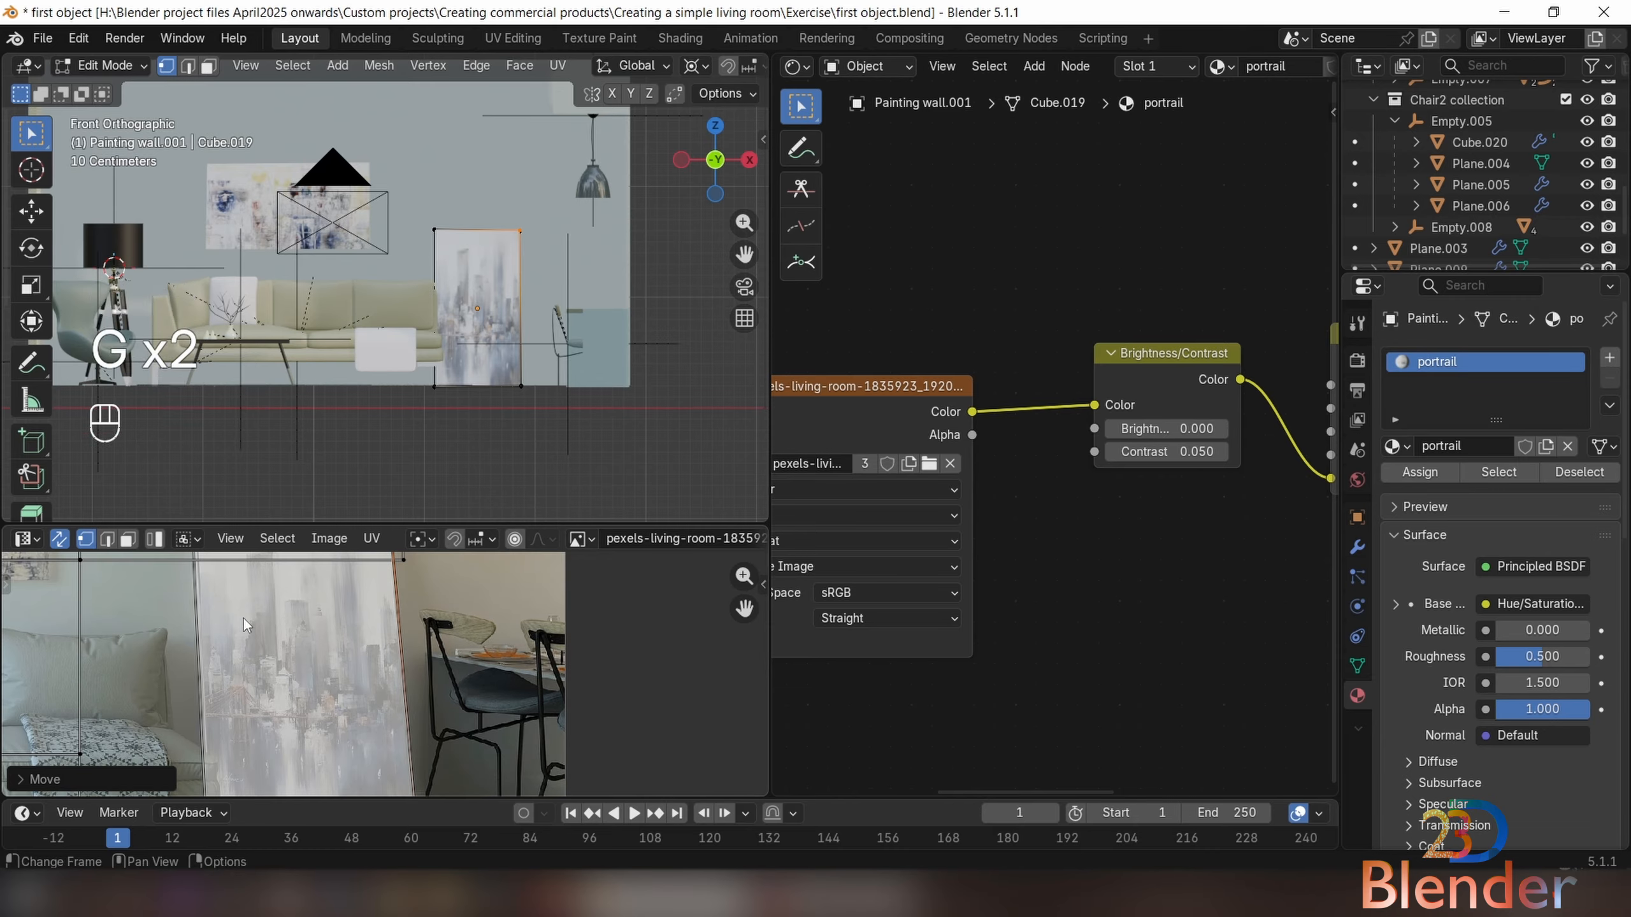
mouse_move(257, 565)
middle_mouse_down("shift")
mouse_move(305, 723)
mouse_move(231, 554)
middle_mouse_up("shift")
left_click(231, 654)
key("g")
left_click(276, 684, "shift")
Move the UV island's bottom-left and bottom-right corners individually onto the photo painting's lower corners and return to Object Mode
scroll(293, 739, "up", 2)
scroll(292, 747, "up", 1)
middle_click_drag(215, 738, 341, 755, "shift")
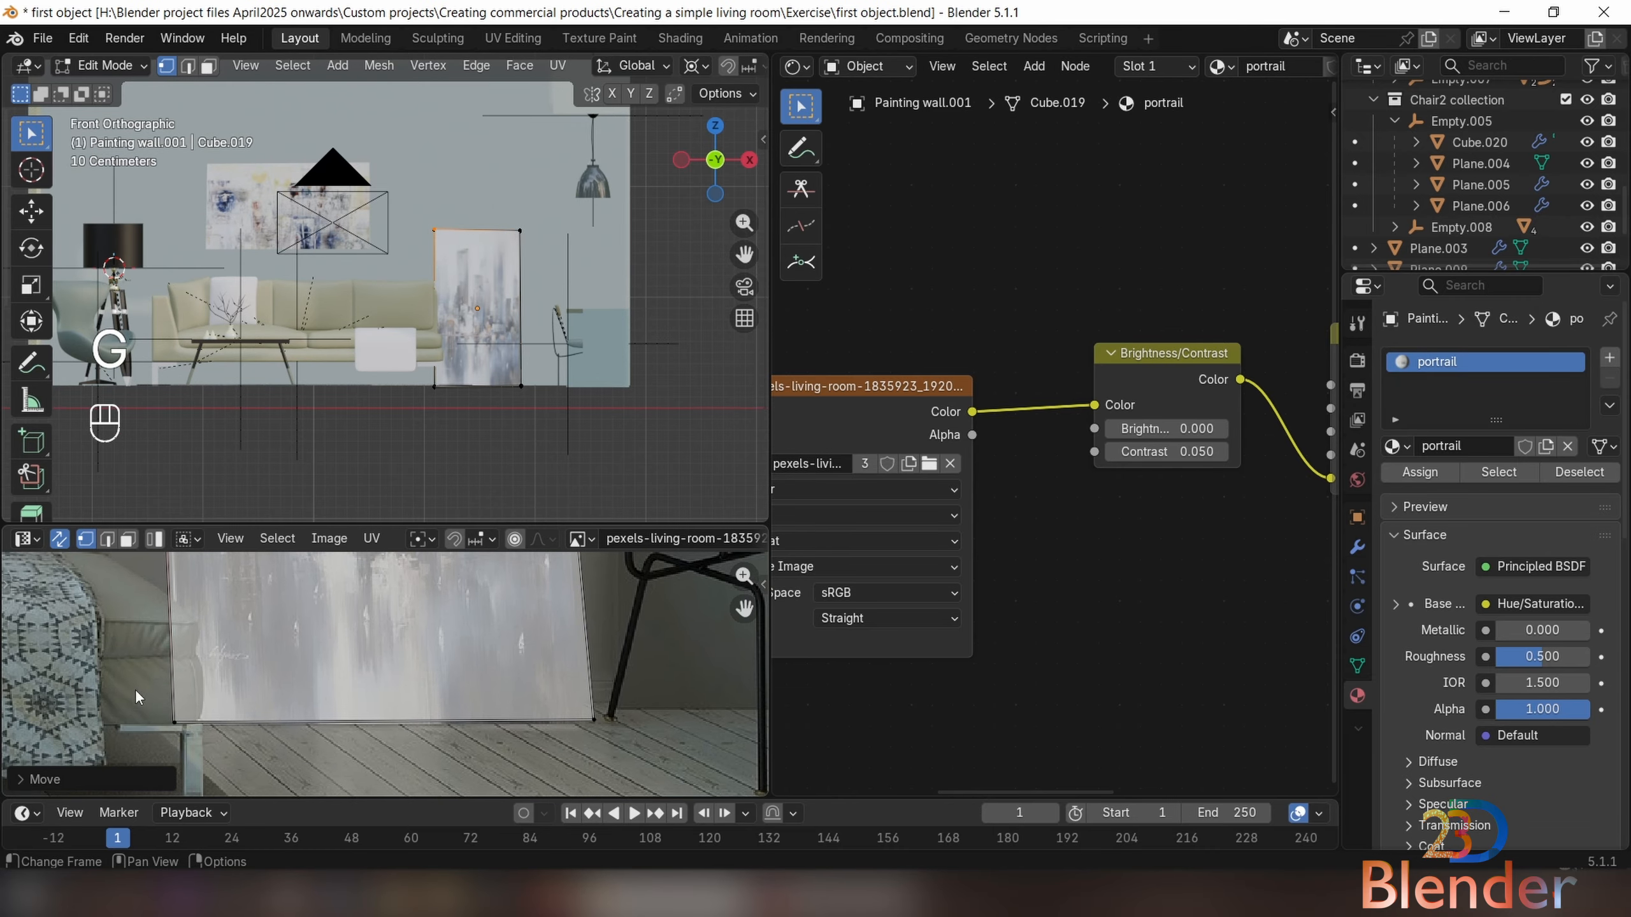
left_click(166, 719)
key("g")
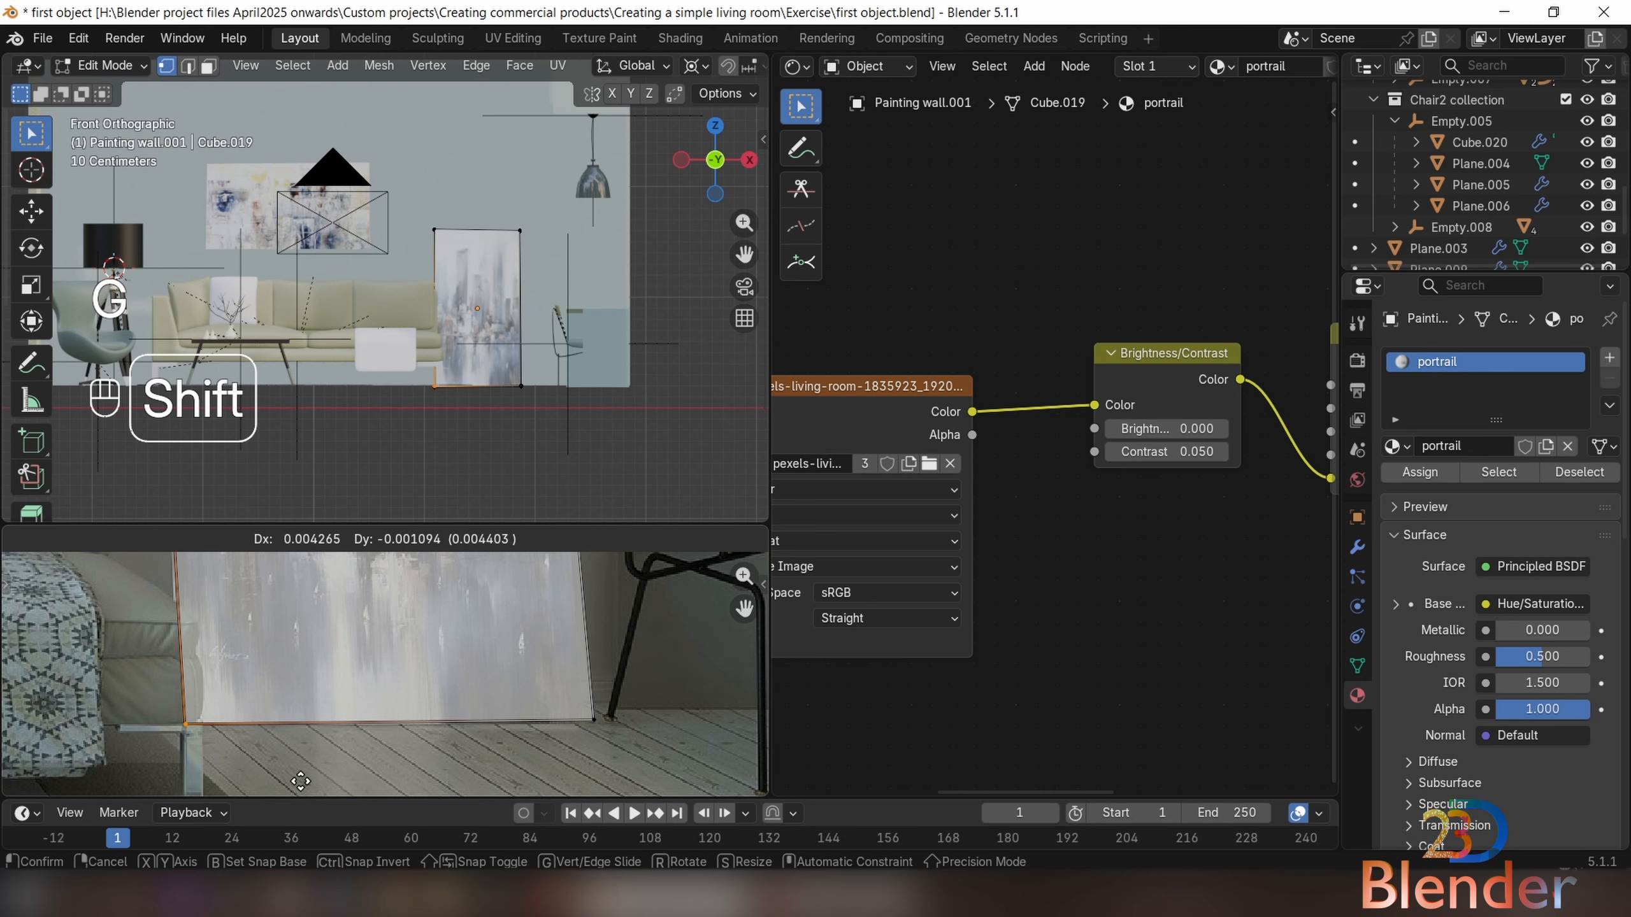
left_click(299, 779)
left_click(596, 730)
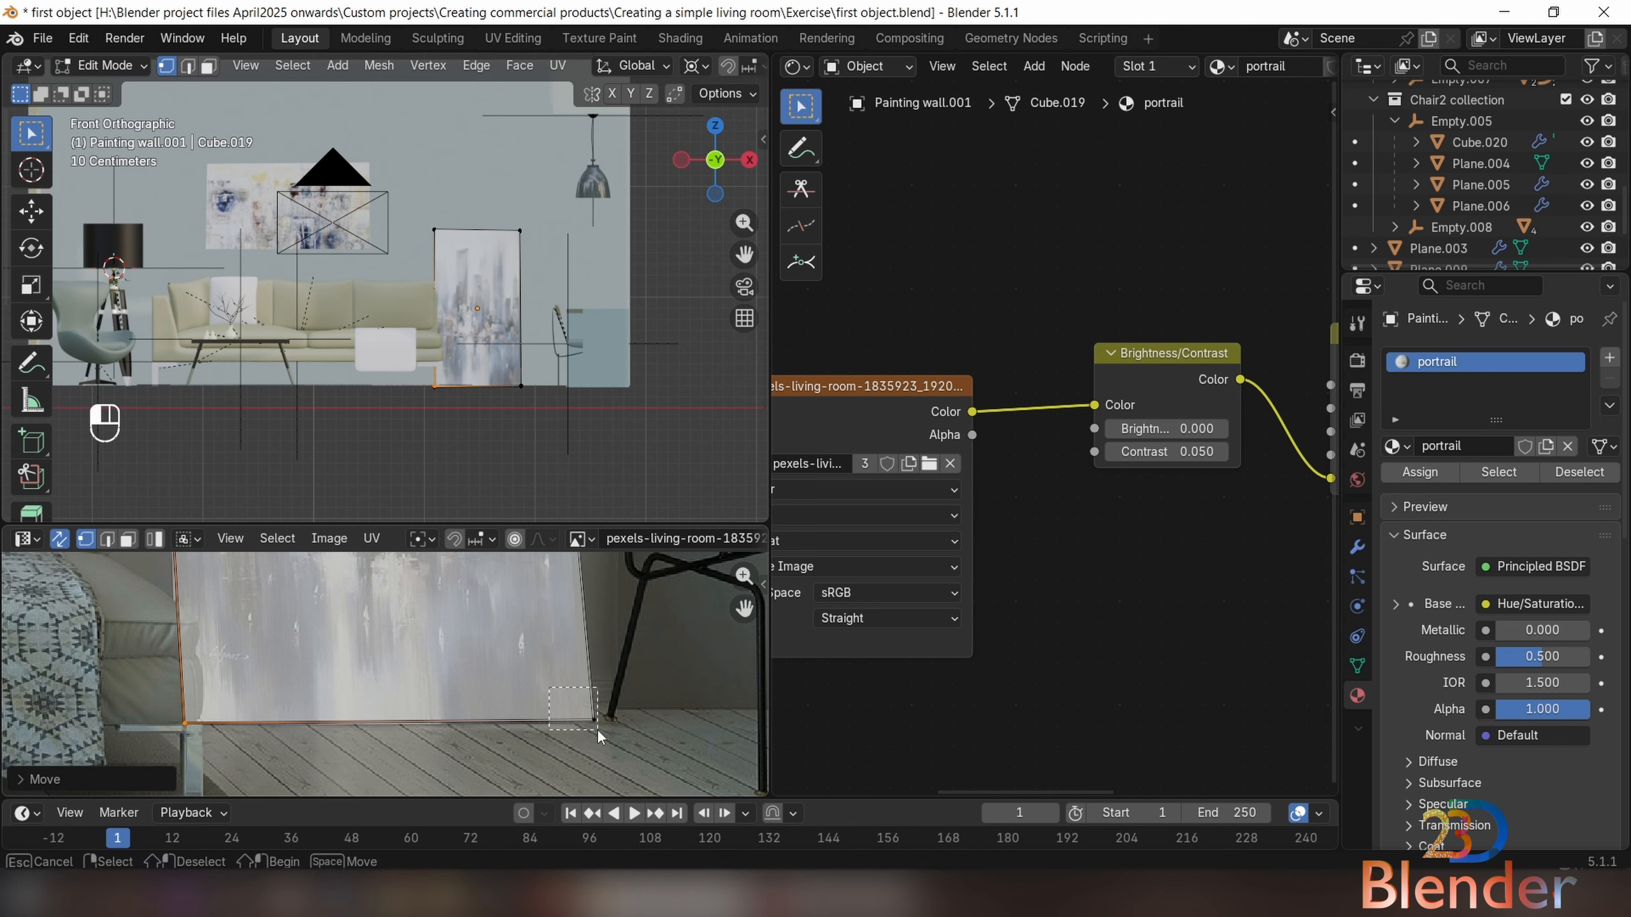
key("g")
left_click(585, 728)
key("Tab")
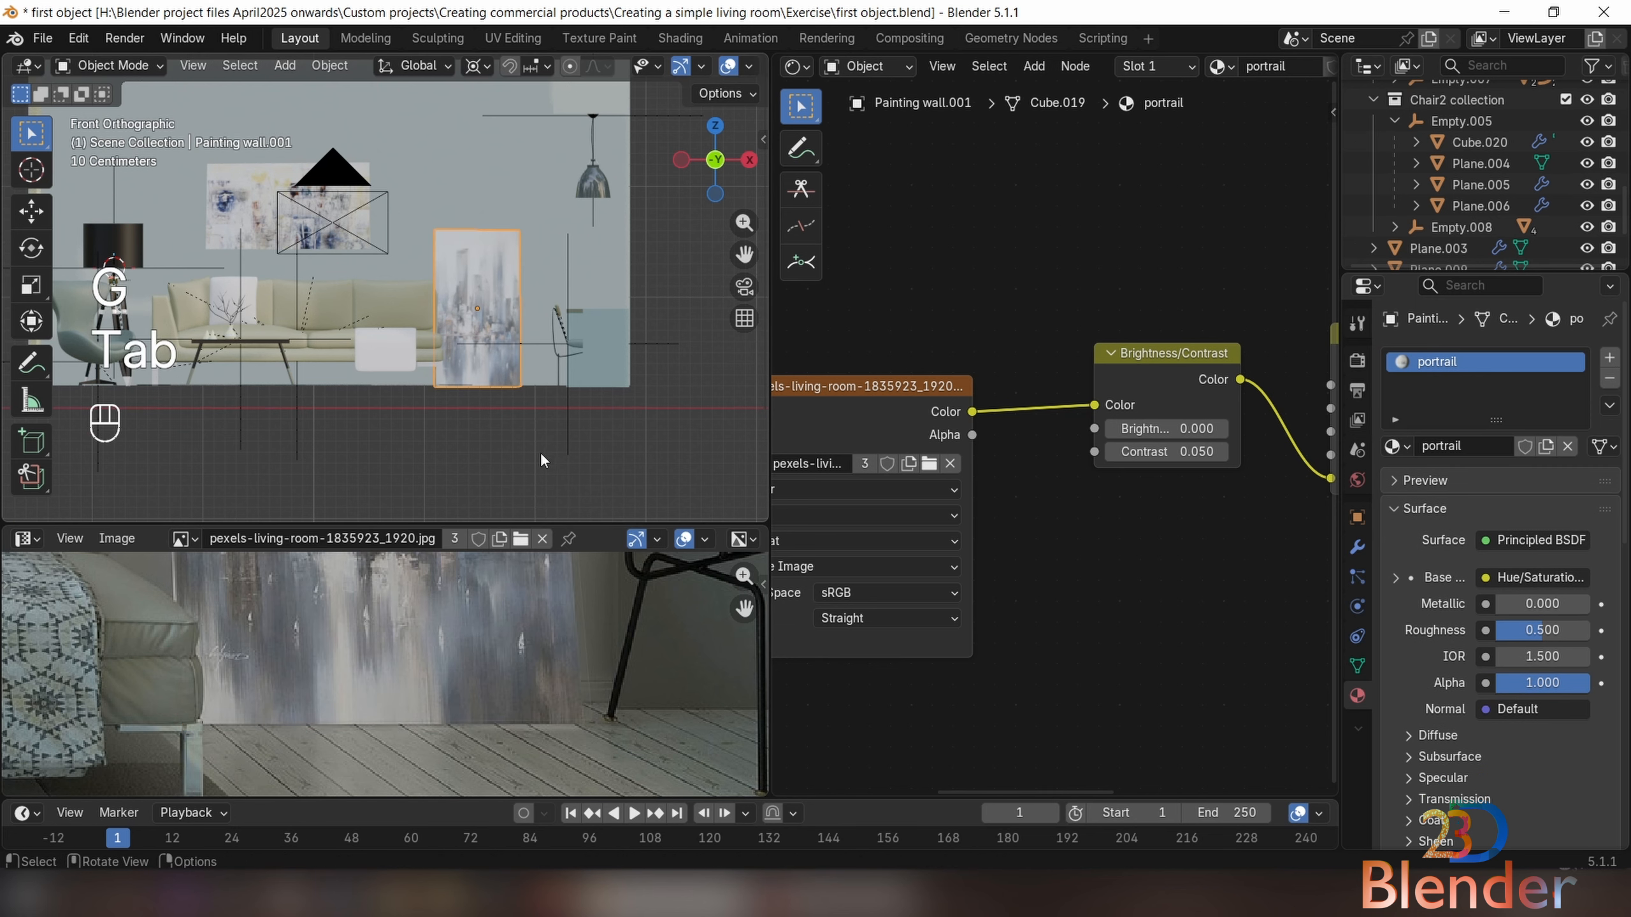
Set the brightness of the portrail material's Brightness/Contrast node to -0.050 for the standing painting
scroll(658, 432, "up", 5)
middle_click_drag(602, 376, 487, 309, "shift")
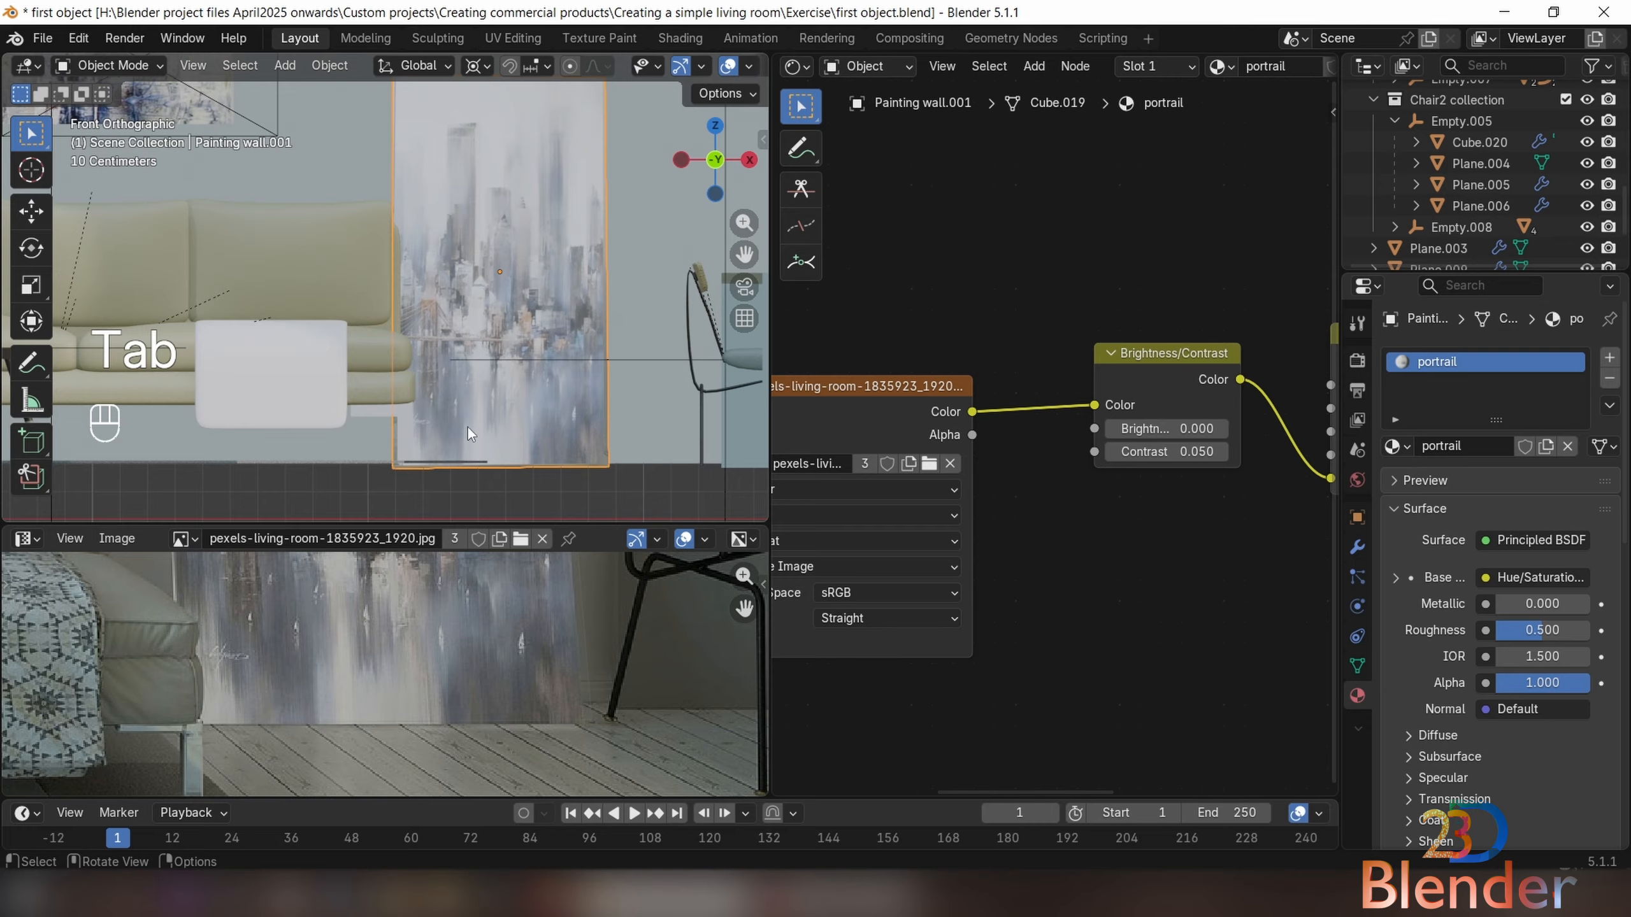
scroll(455, 415, "down", 4)
middle_click_drag(461, 382, 494, 389, "shift")
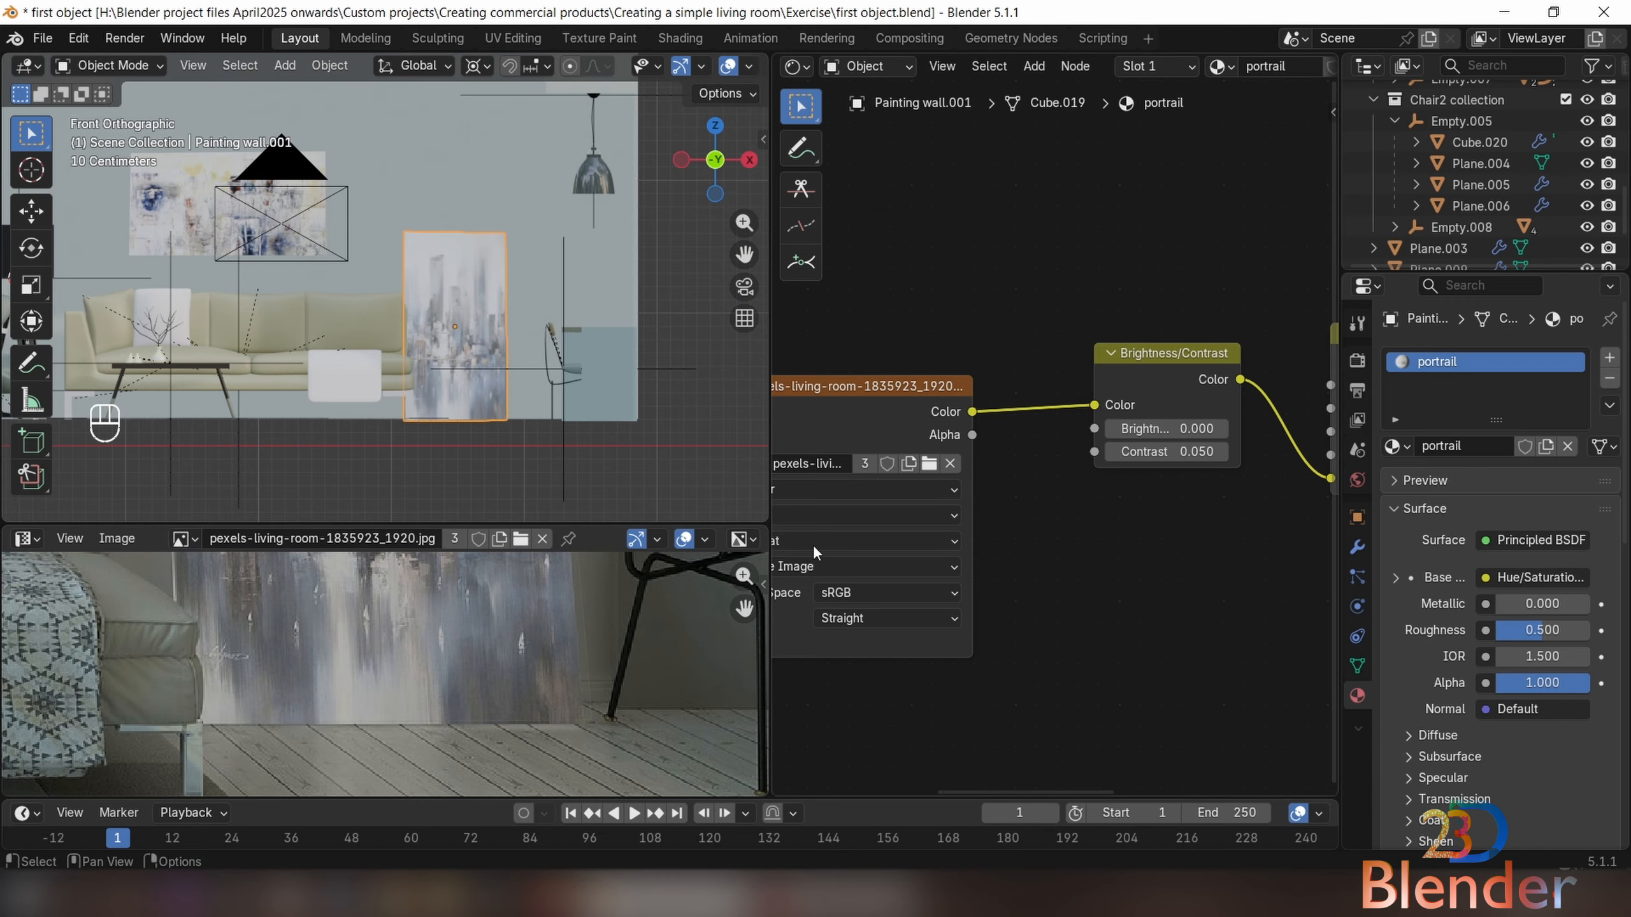
middle_click_drag(1071, 472, 816, 537)
scroll(977, 541, "up", 2)
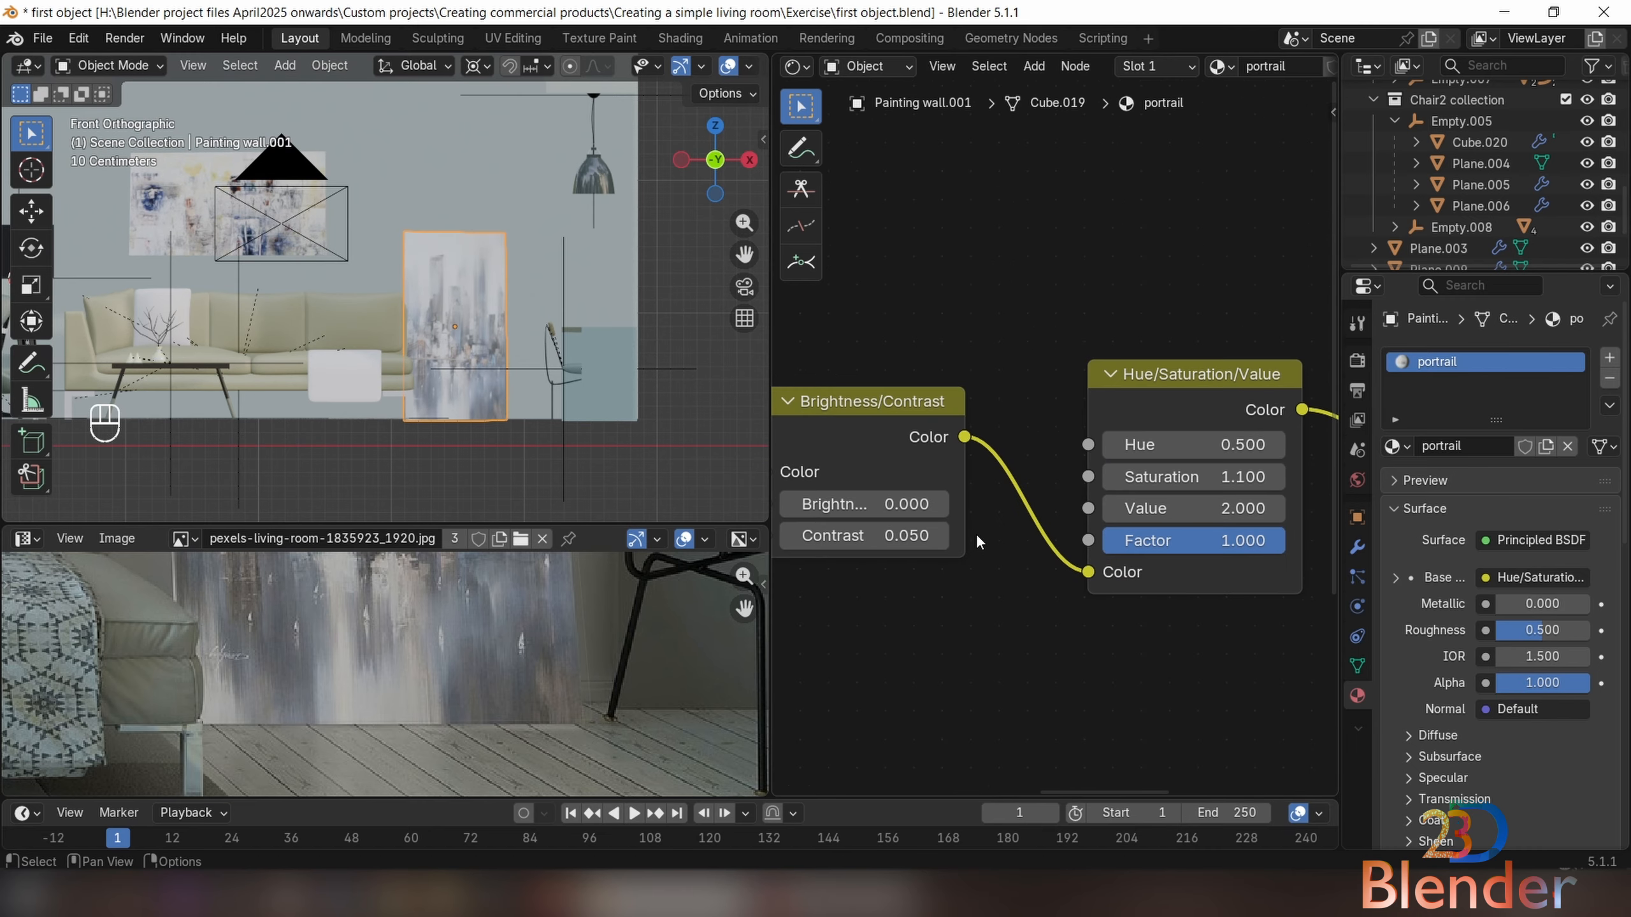
left_click(941, 504)
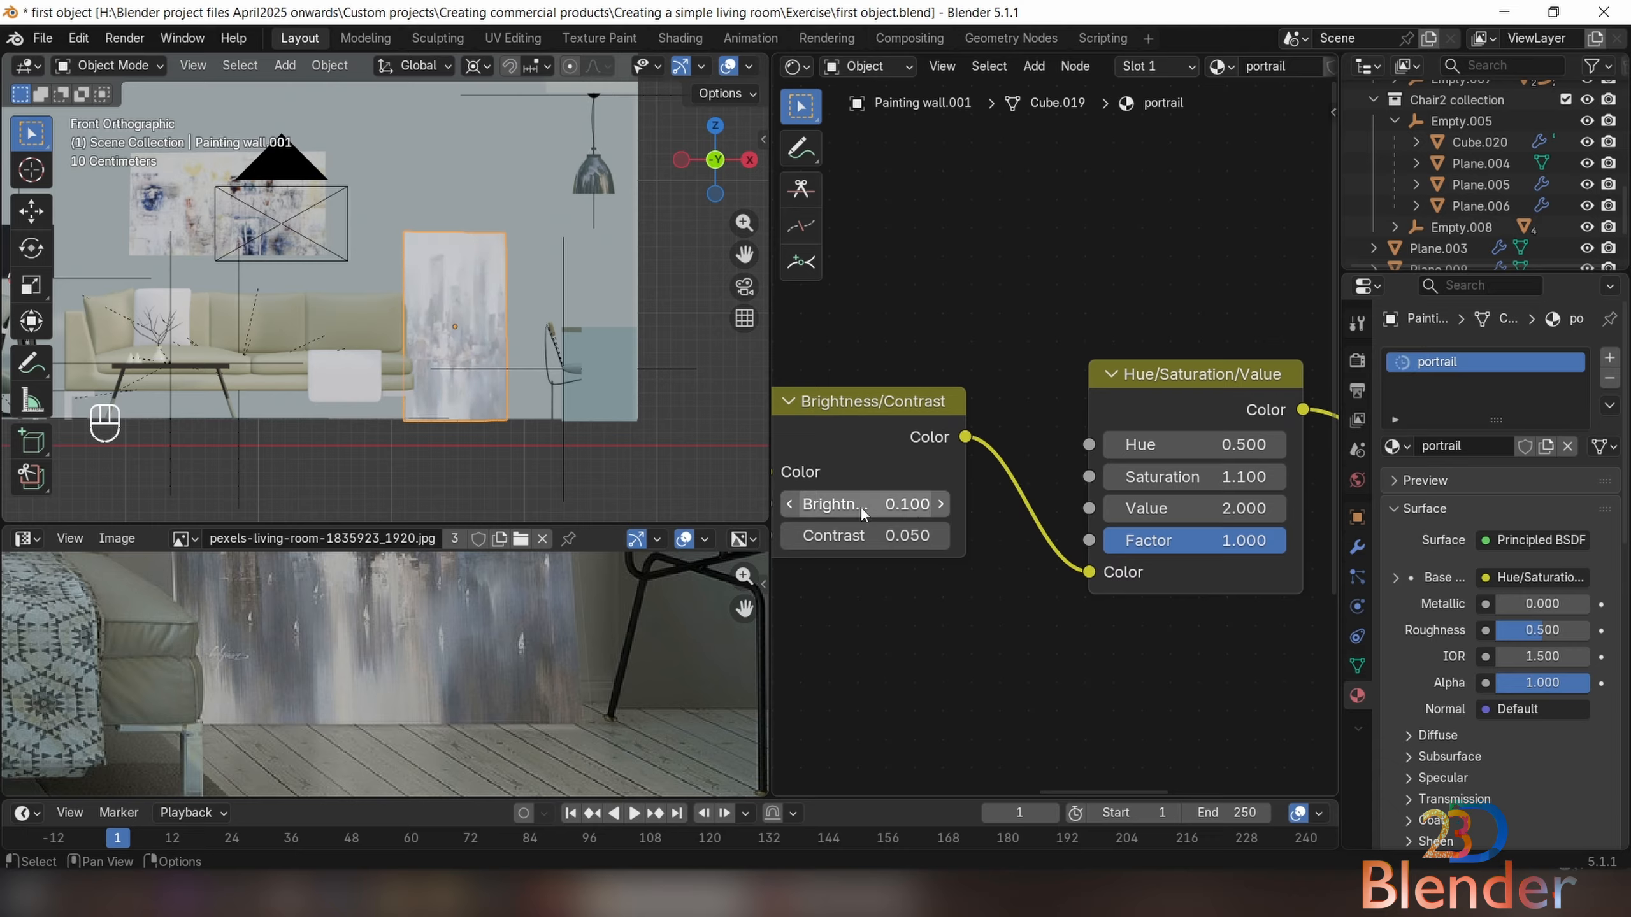
left_click(792, 504)
left_click(792, 504)
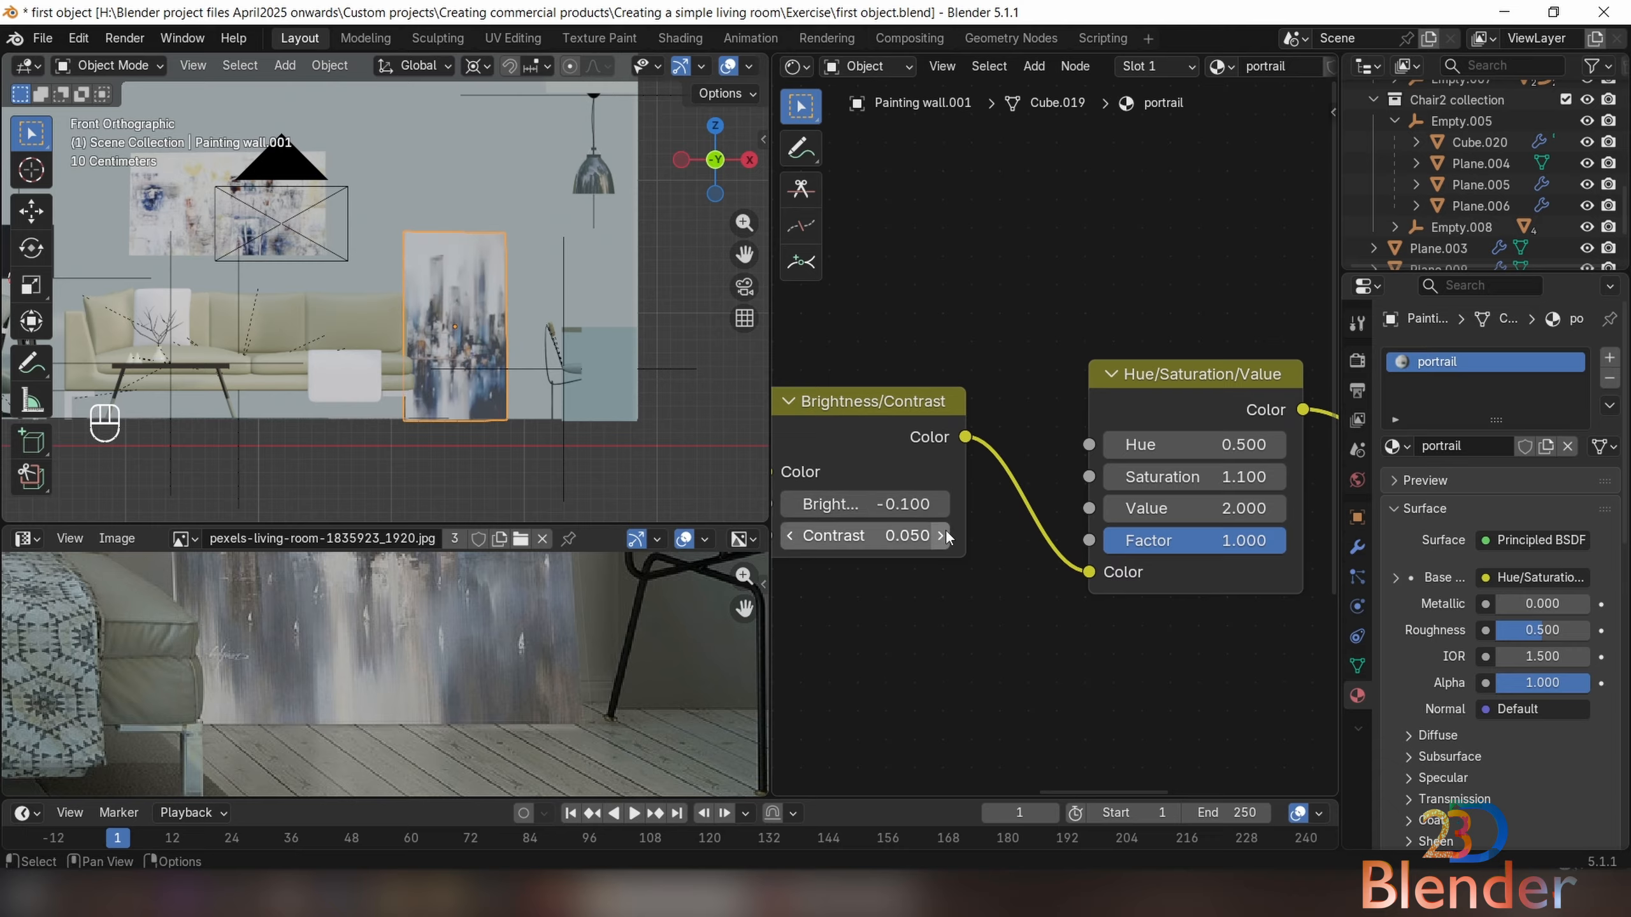
scroll(1019, 535, "up", 2)
left_click(971, 528)
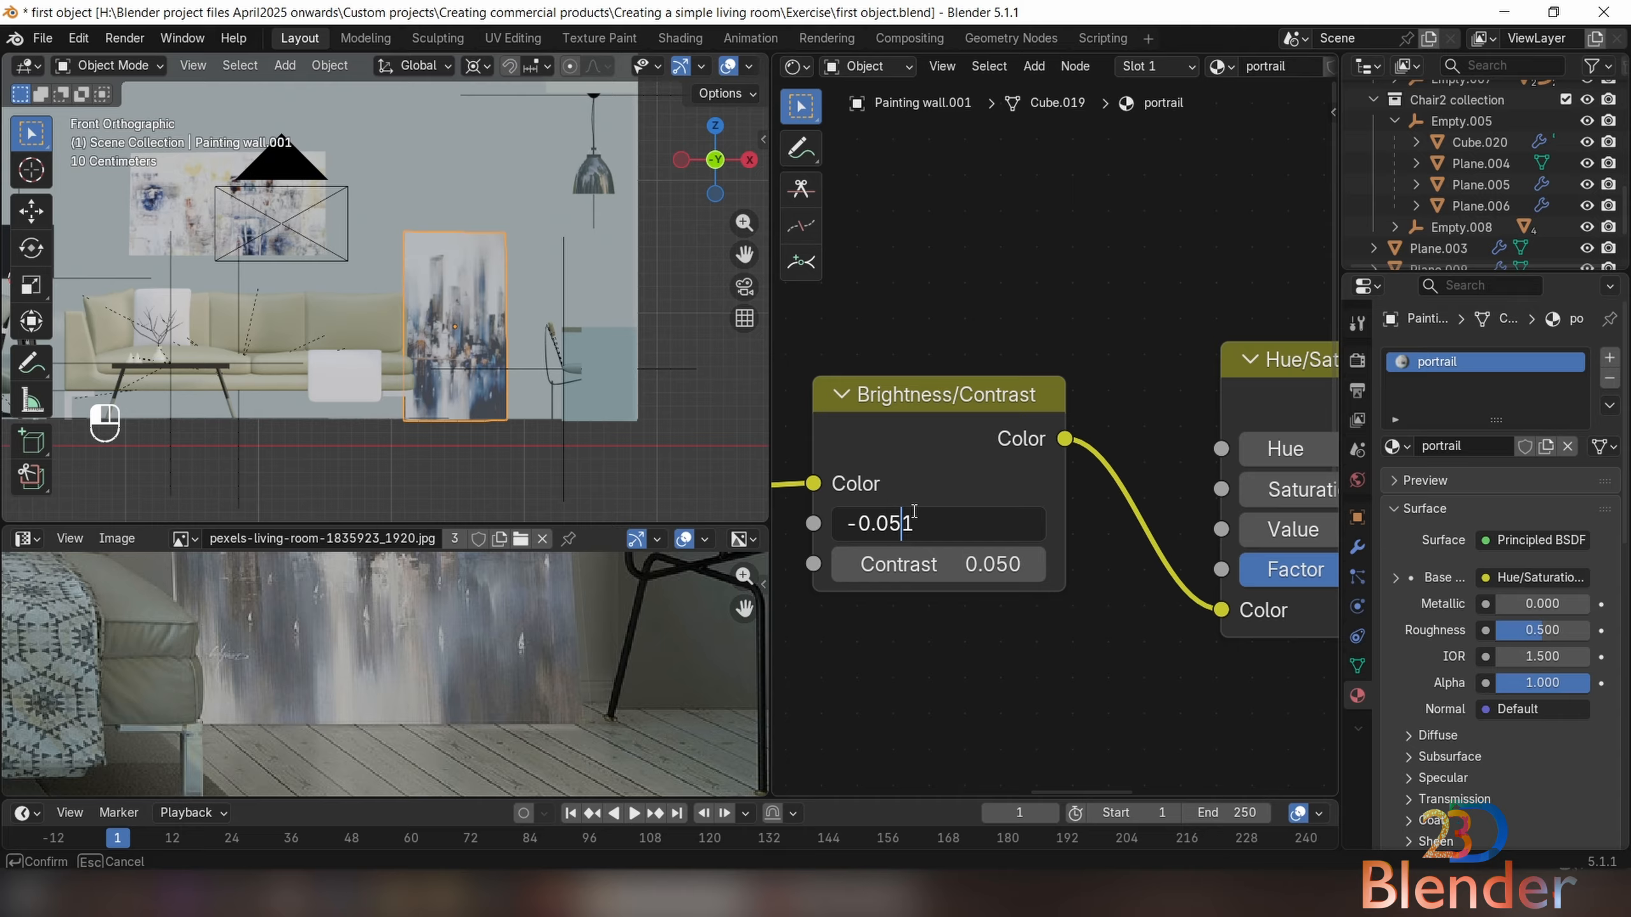
key("Return")
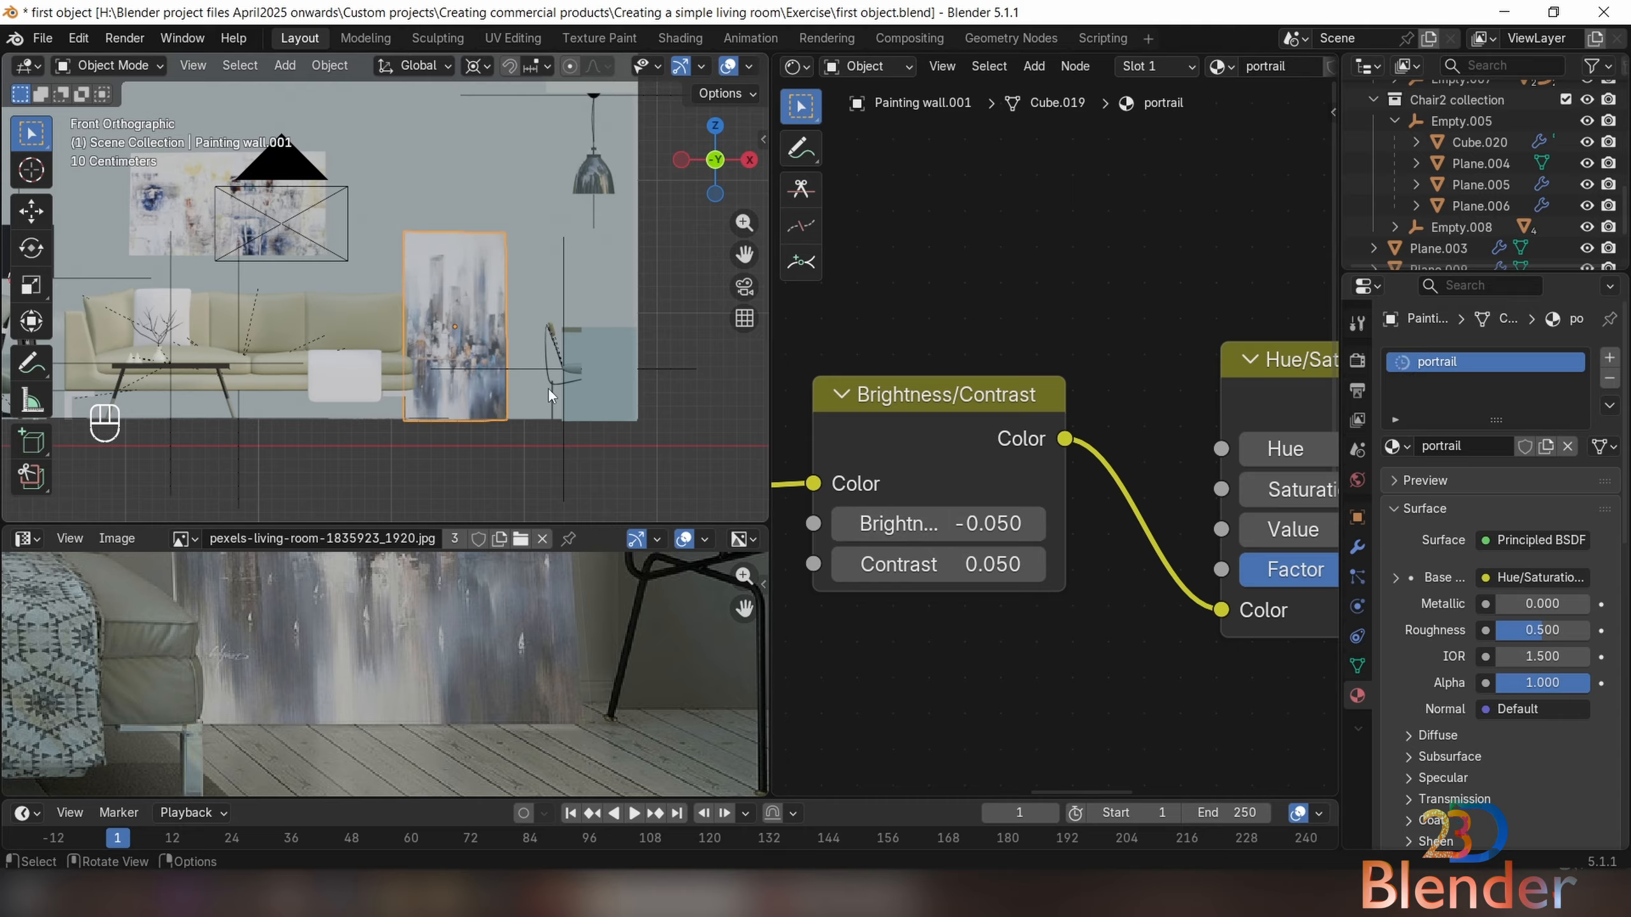
Set the Hue/Saturation/Value node's saturation to 1.000 and save the project file
scroll(1140, 458, "down", 3)
middle_click_drag(1122, 439, 927, 432)
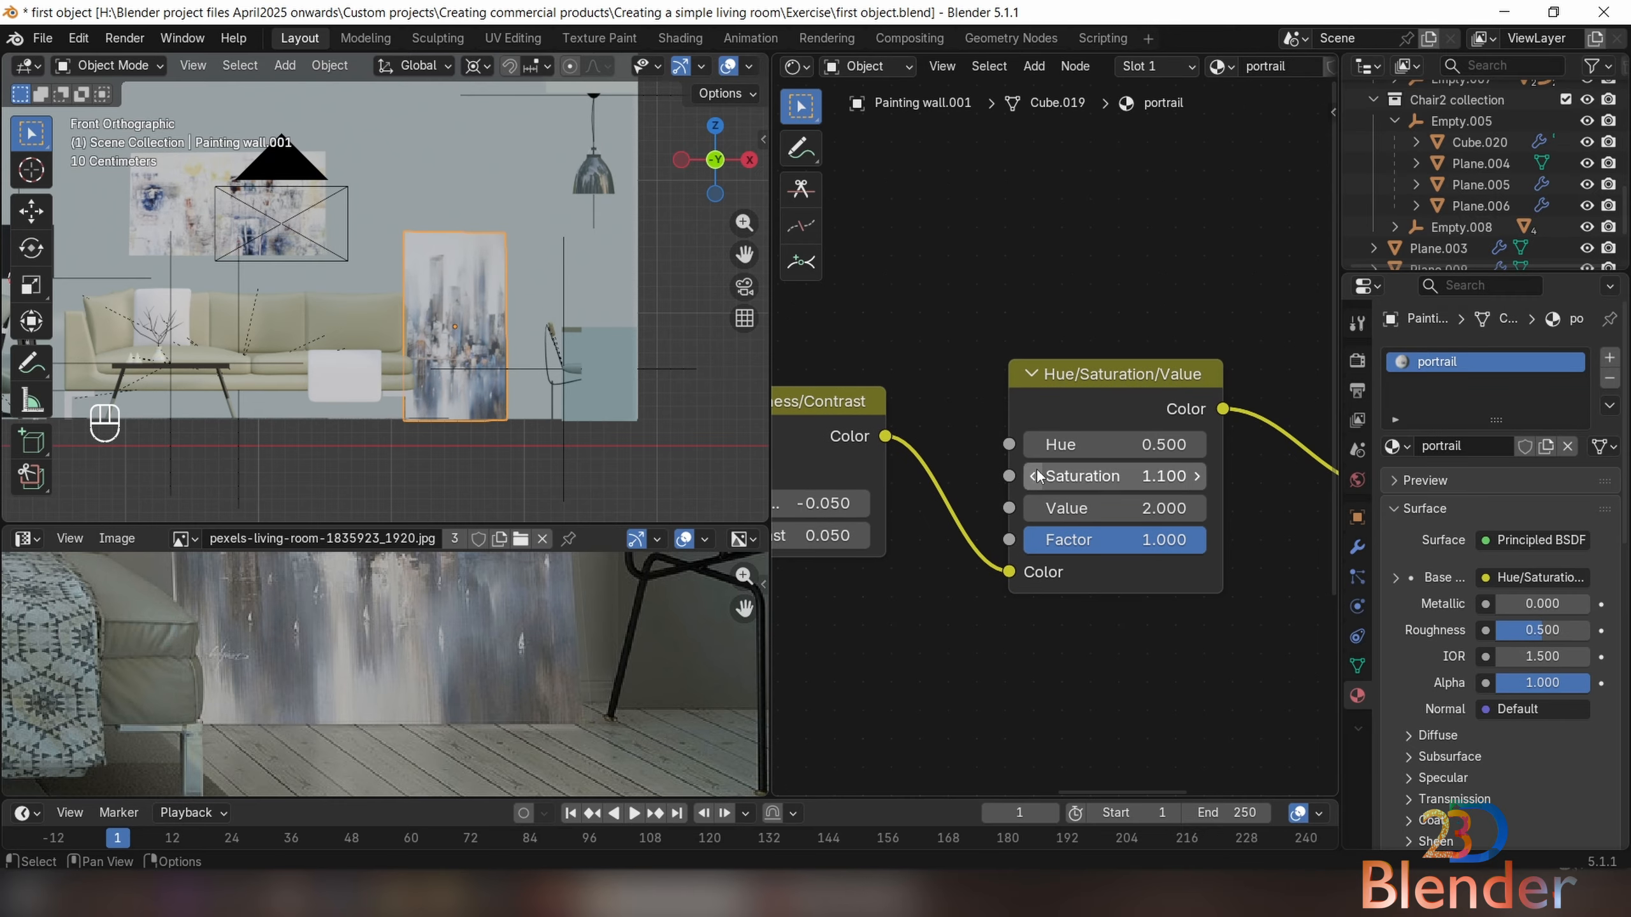
scroll(1099, 441, "down", 4)
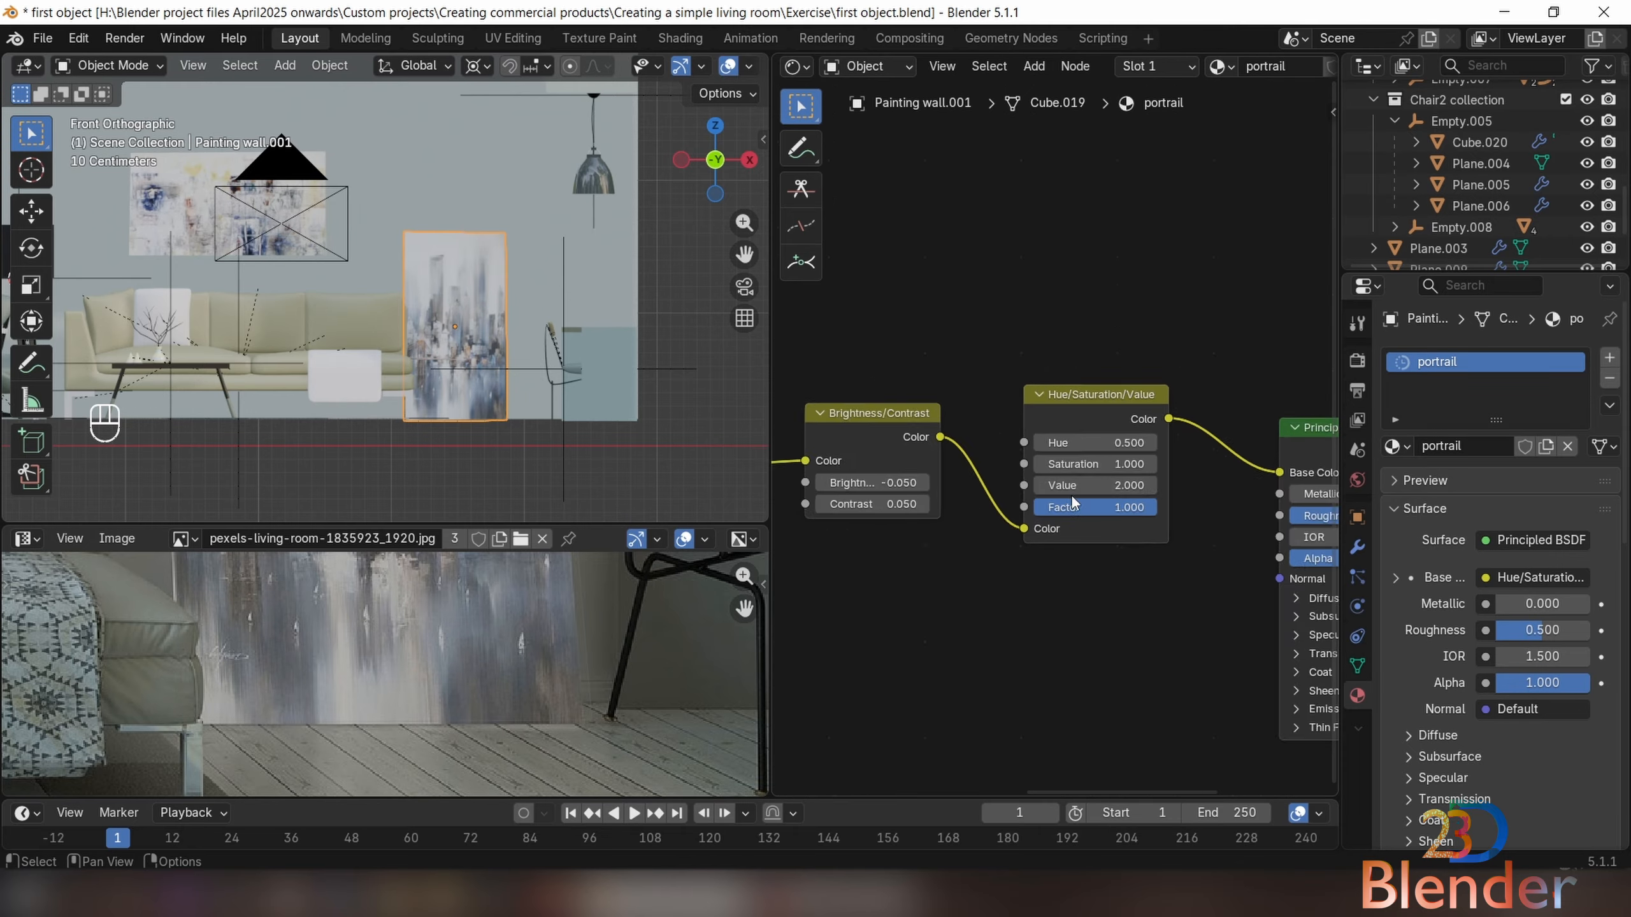
scroll(1079, 529, "down", 2)
mouse_move(465, 302)
middle_mouse_down("shift")
mouse_move(552, 374)
mouse_move(500, 382)
mouse_move(373, 309)
mouse_move(448, 376)
middle_mouse_up("shift")
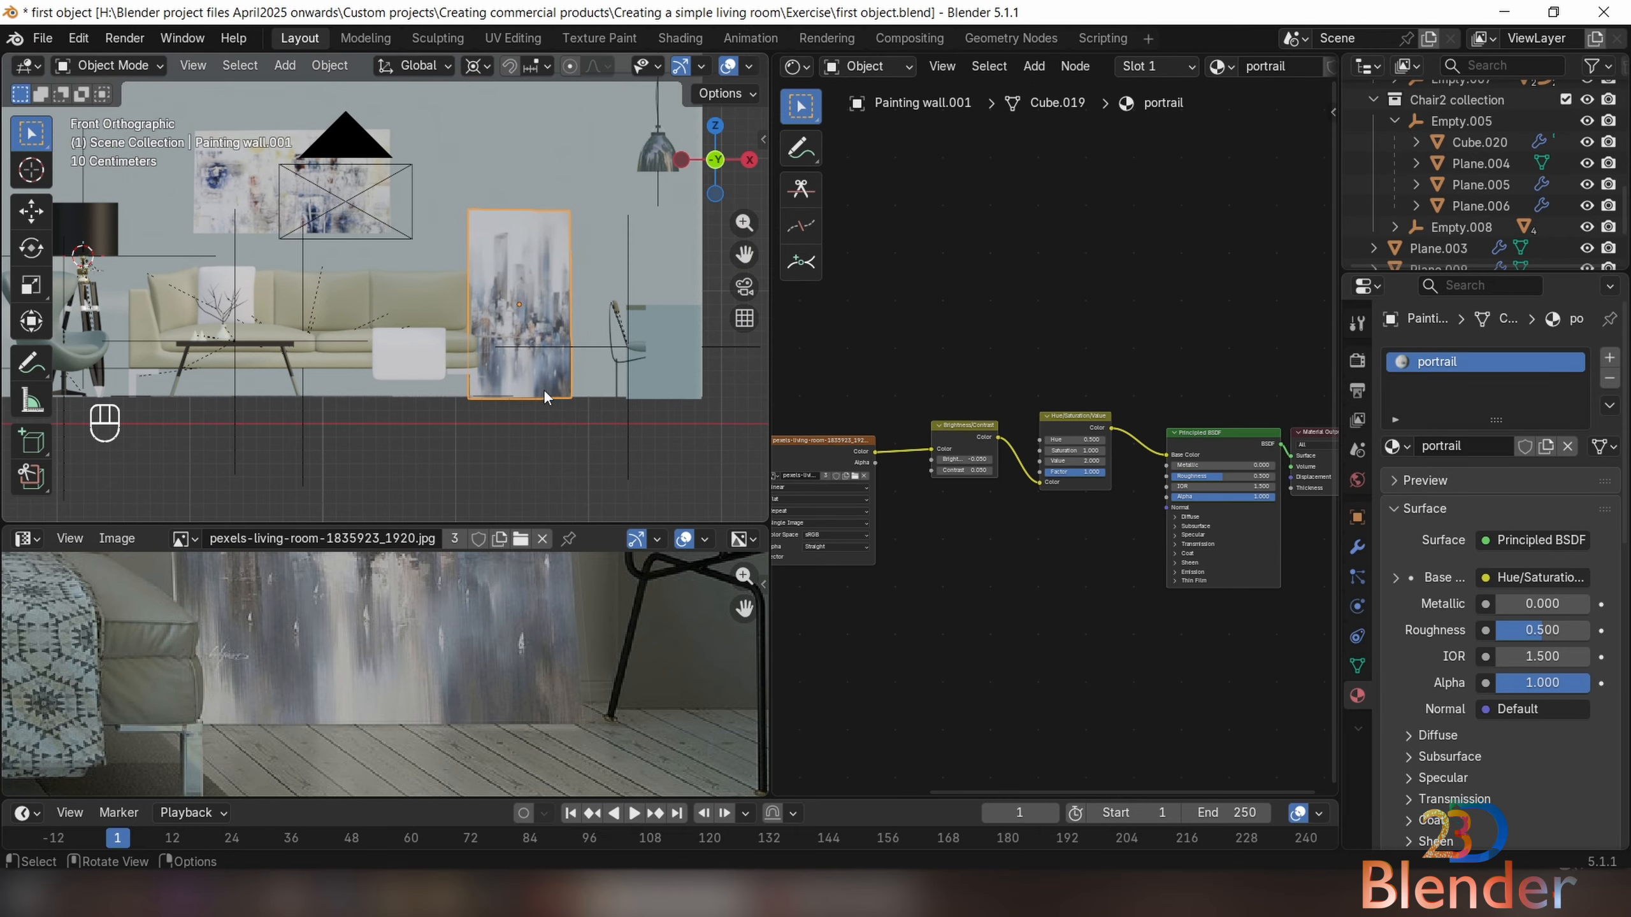
key("ctrl+s")
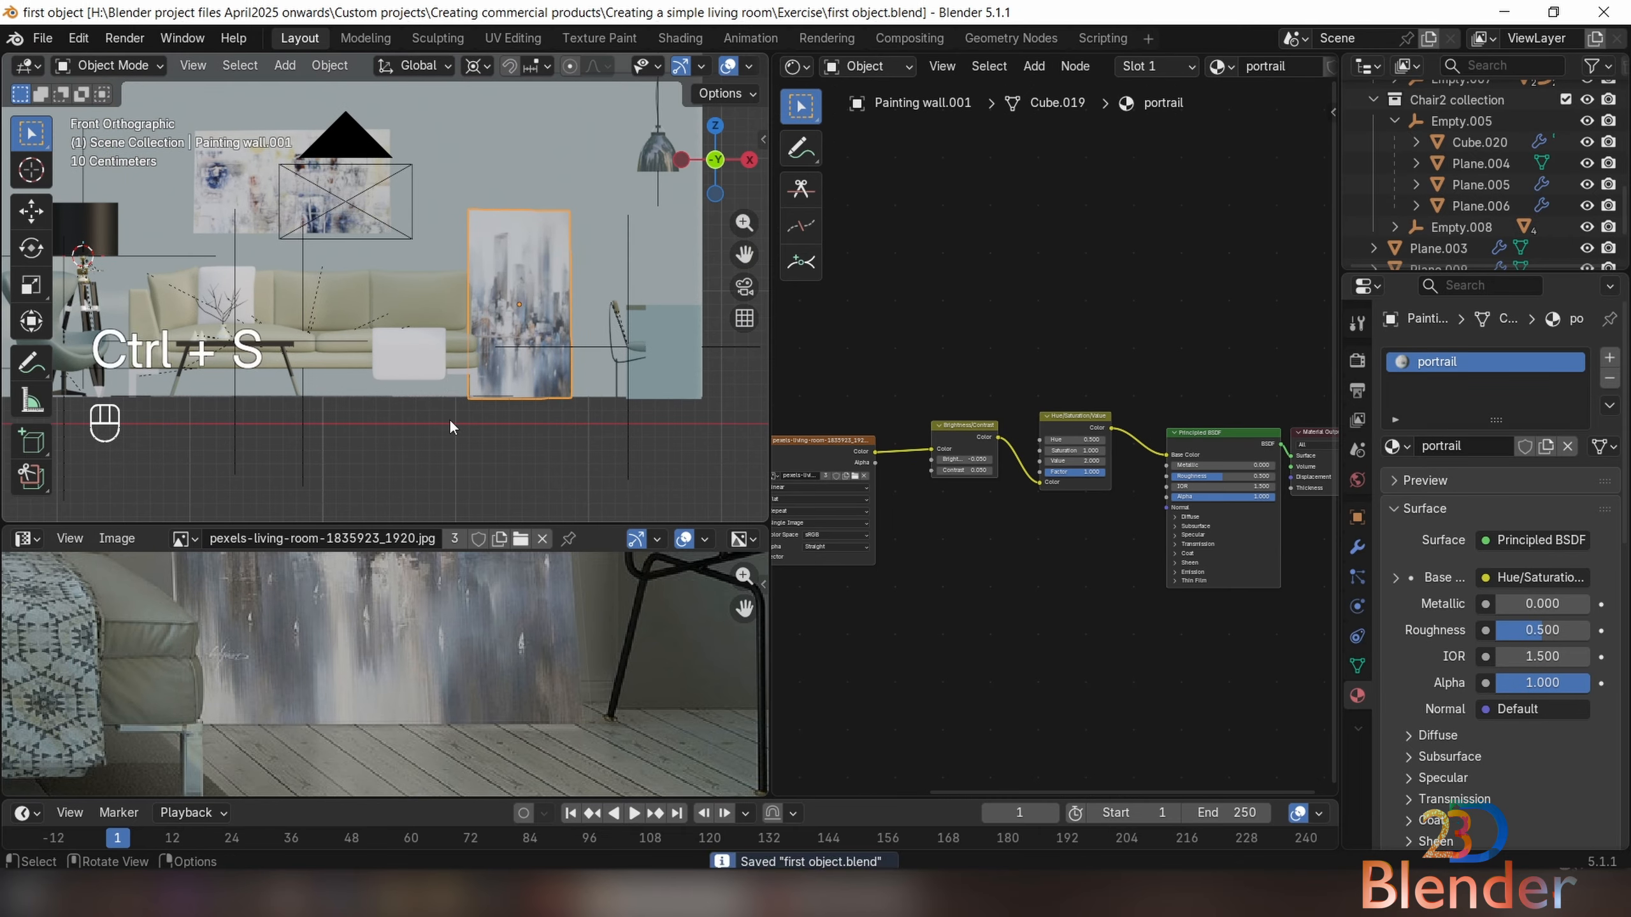